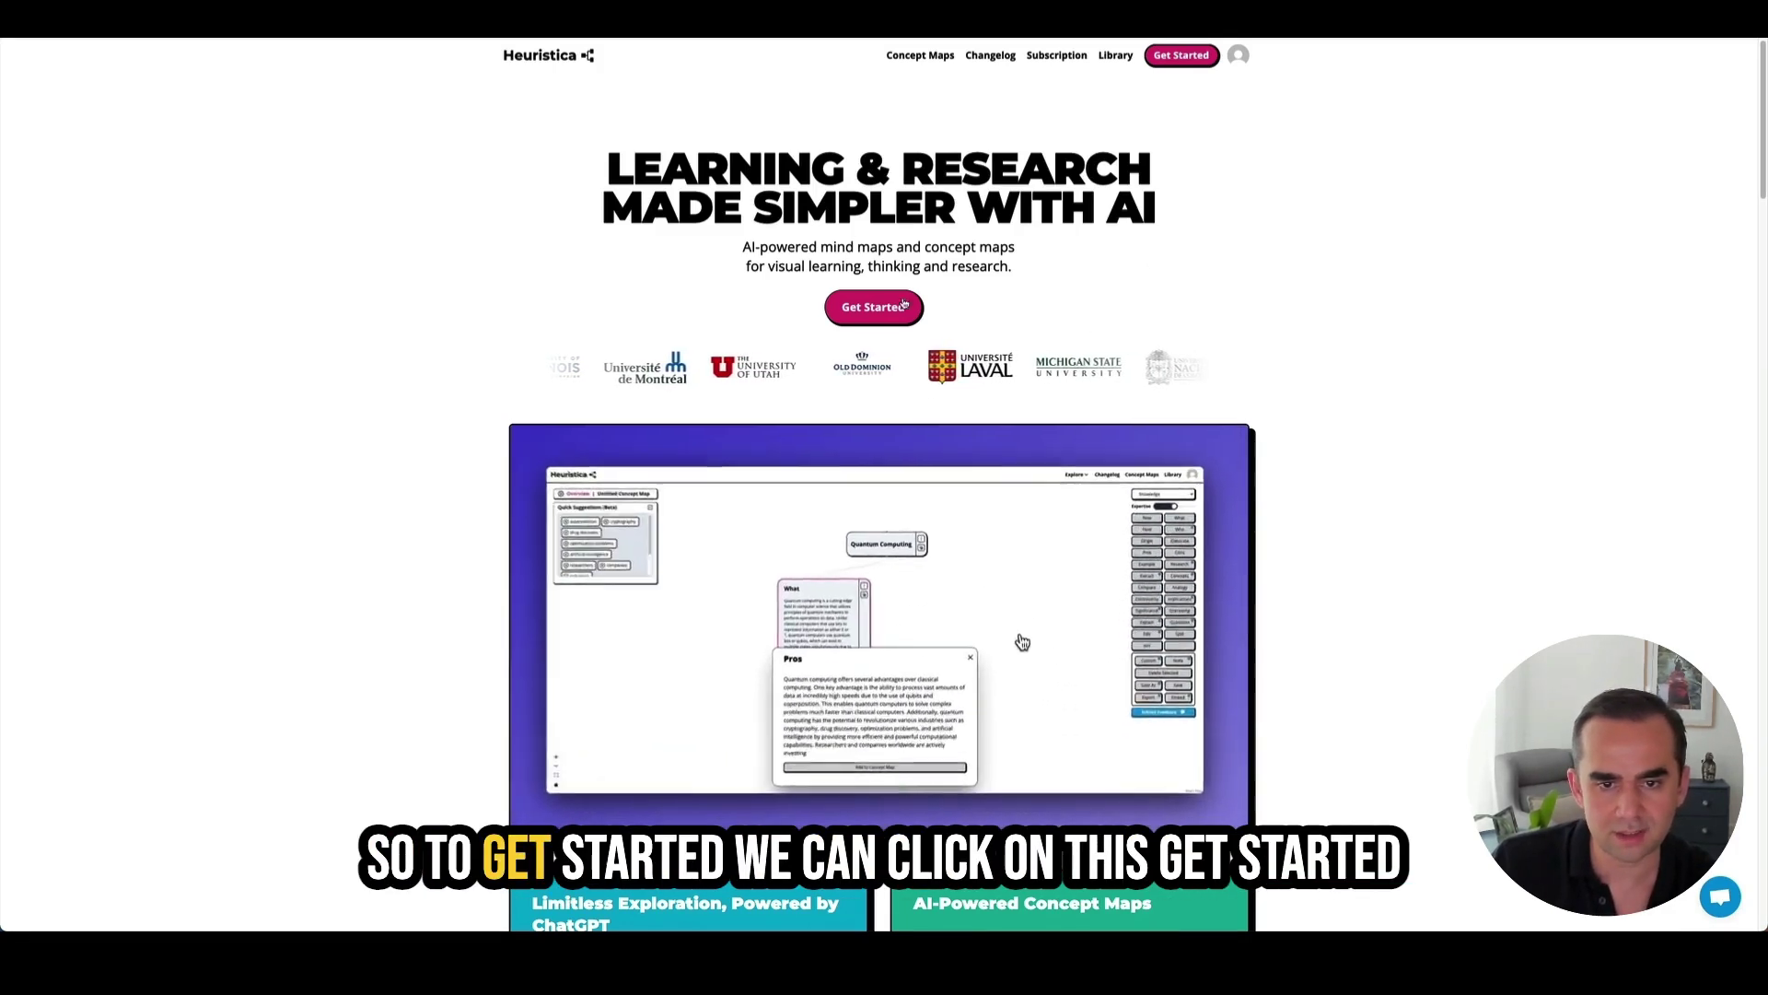
- Start a new concept map on the topic Quantum Computing
{"action": "left_click", "coordinate": [877, 315]}
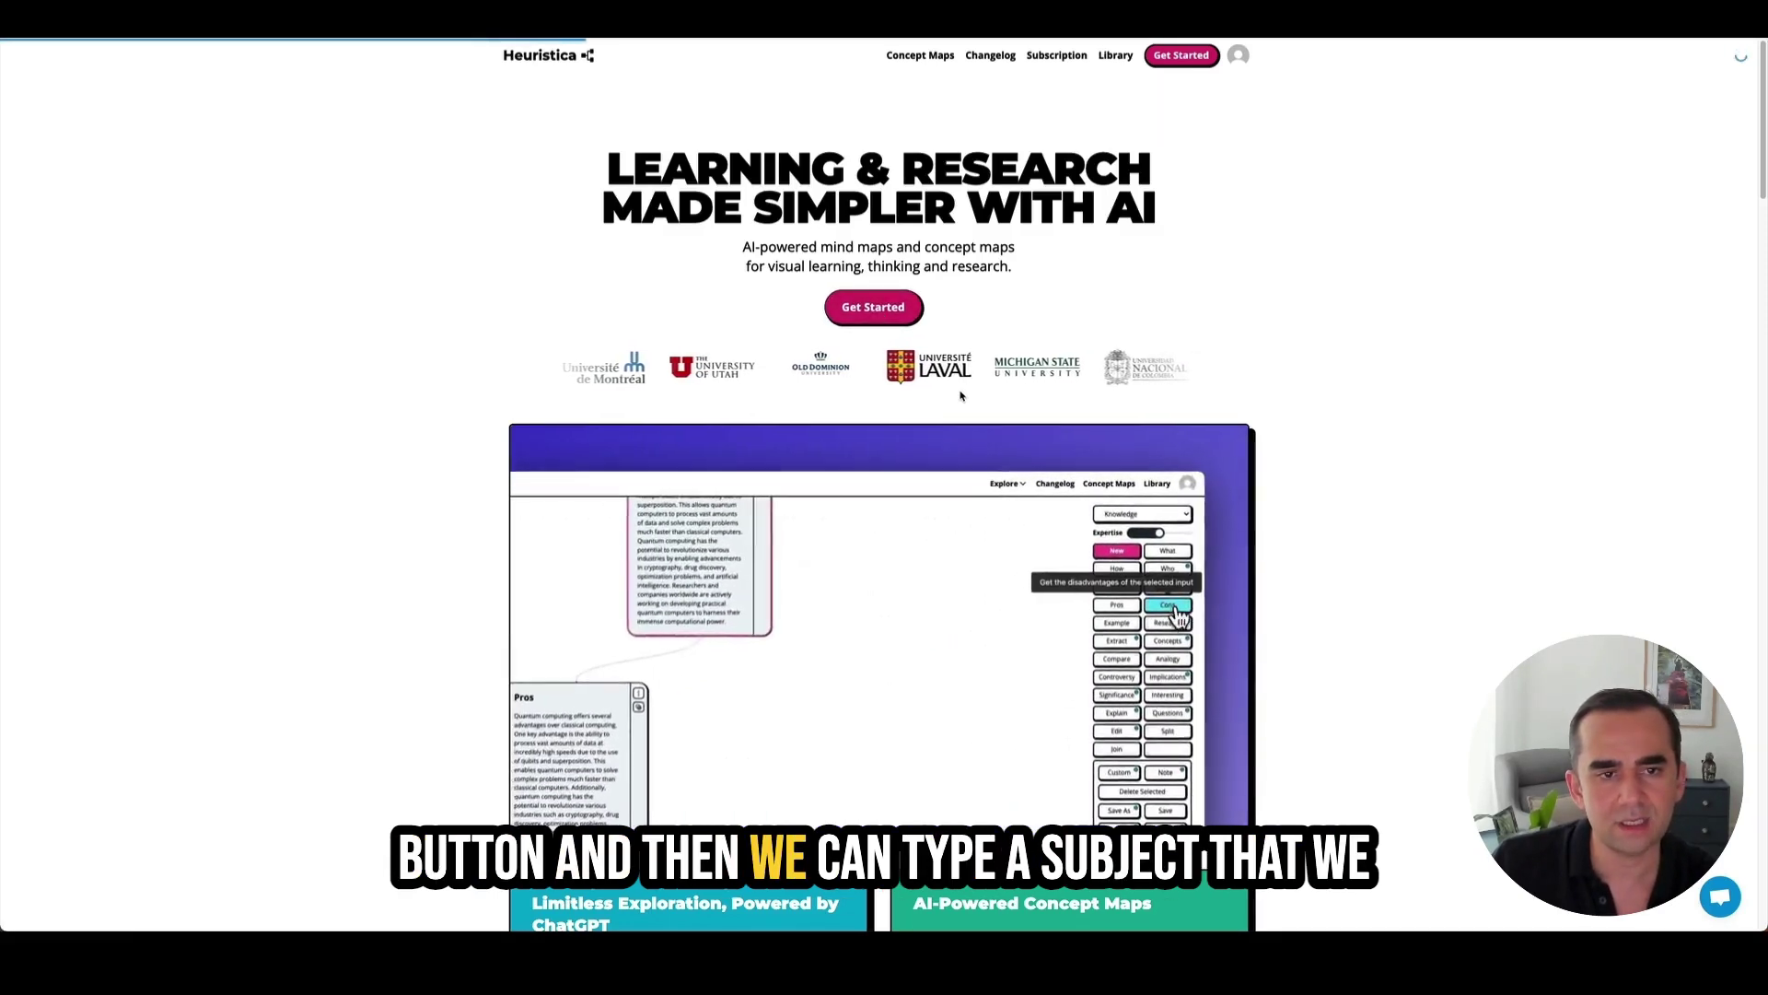
{"action": "type", "text": "Quantu"}
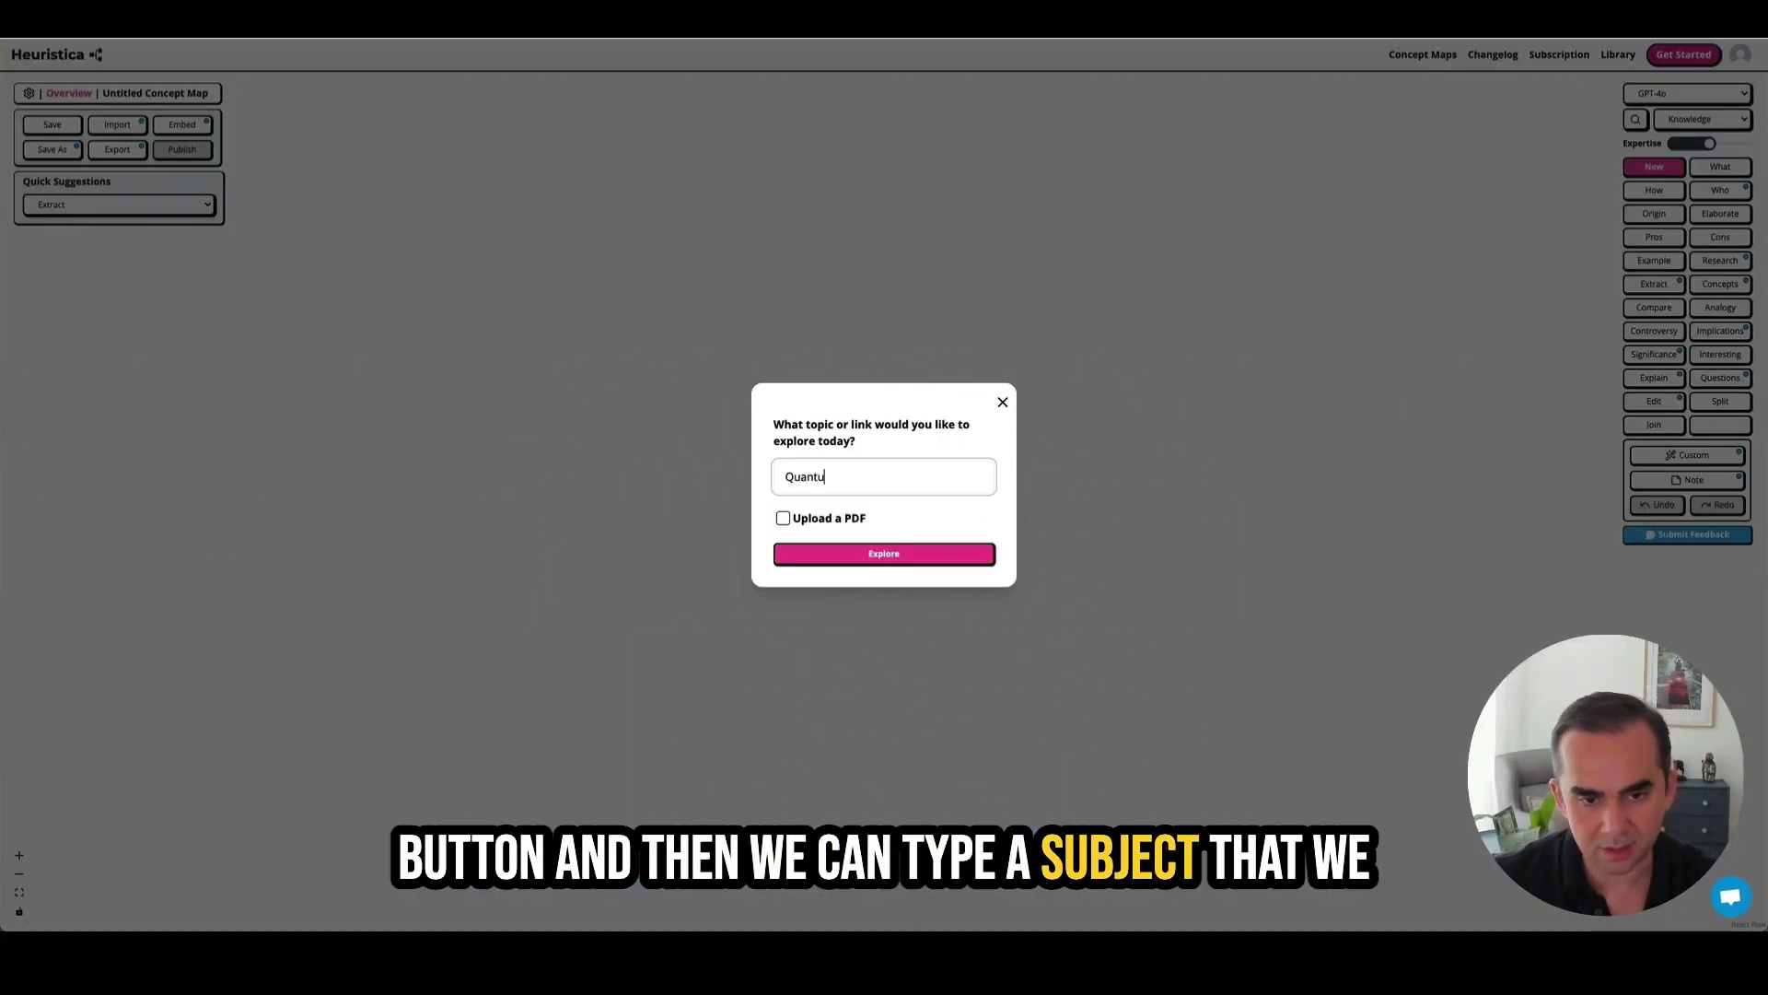
{"action": "type", "text": "m Computing"}
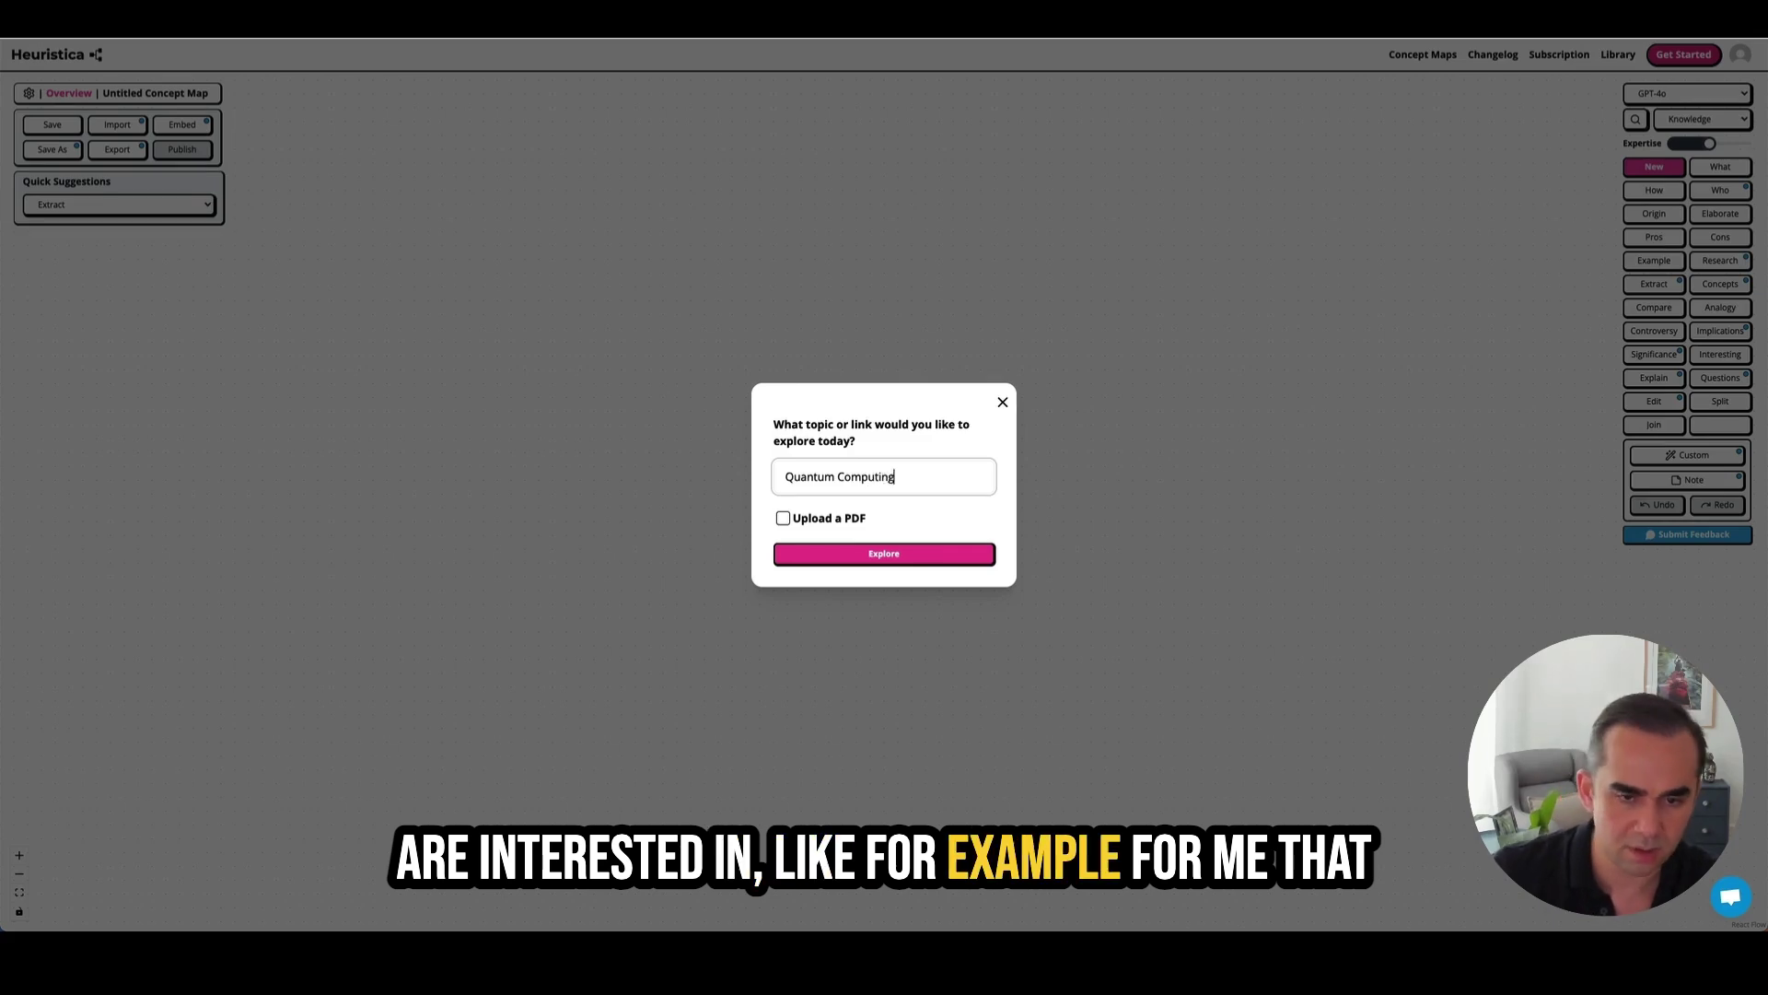
{"action": "left_click", "coordinate": [883, 555]}
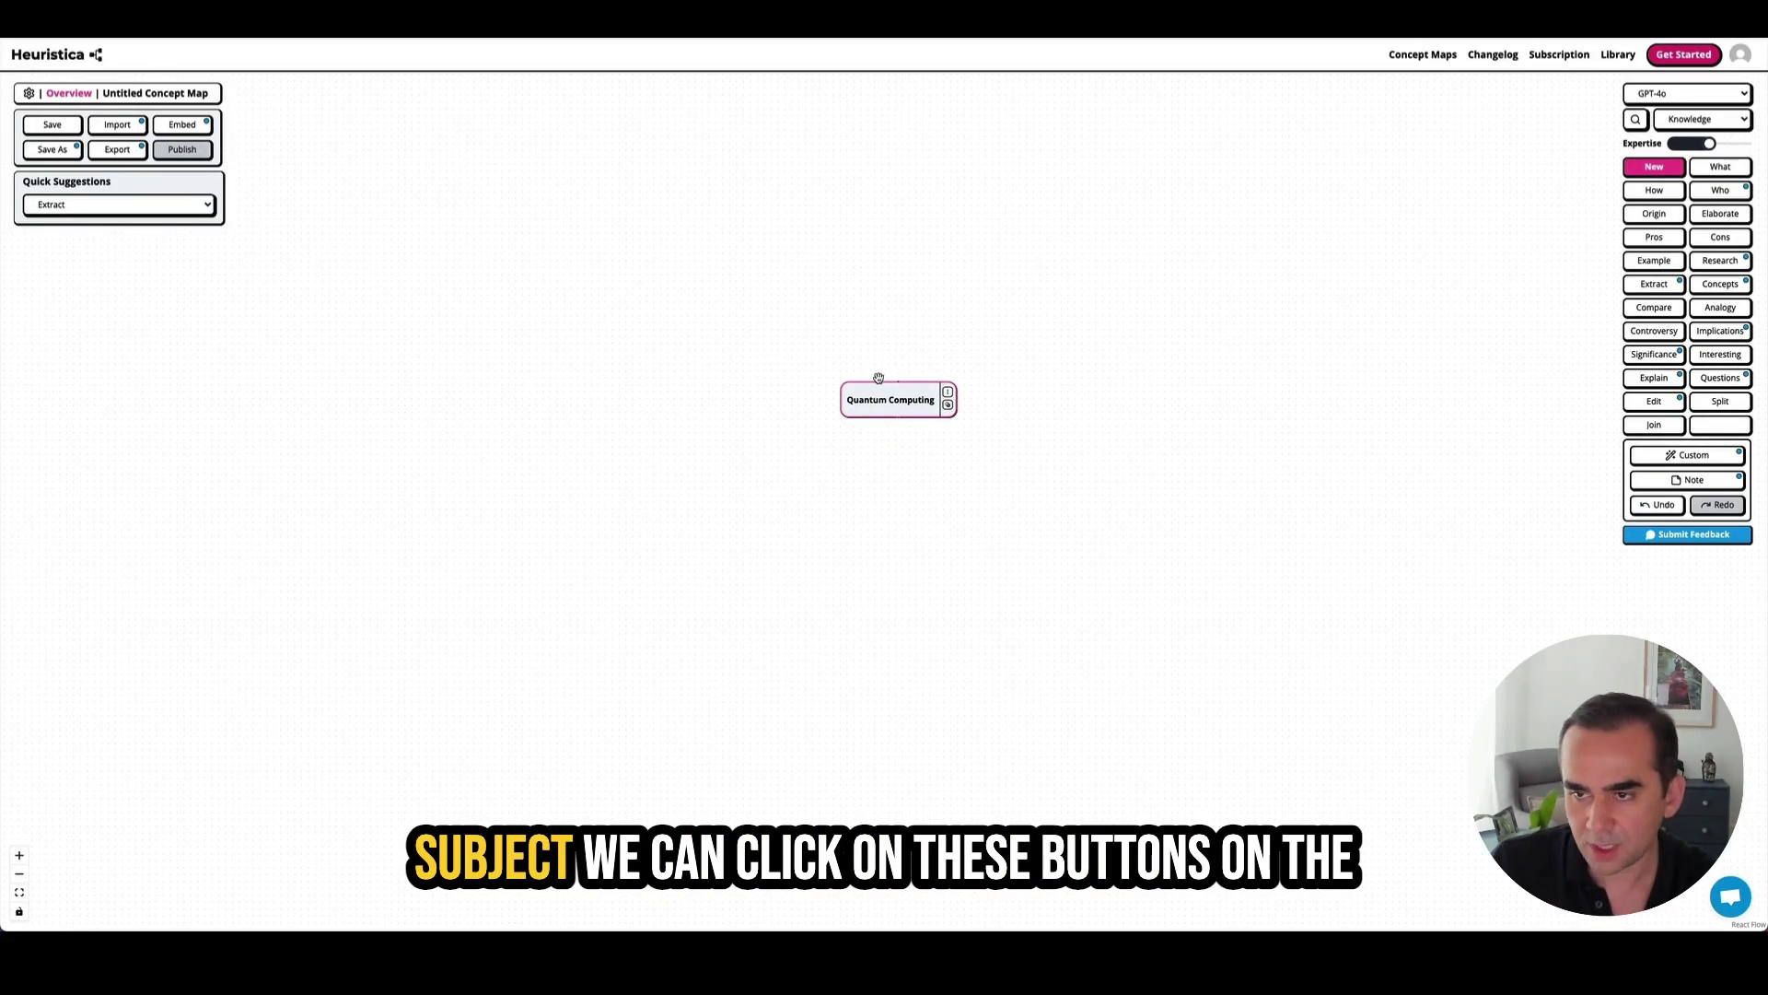
- Generate What and Origin nodes for Quantum Computing and arrange them side by side below the topic node
{"action": "left_click", "coordinate": [1711, 177]}
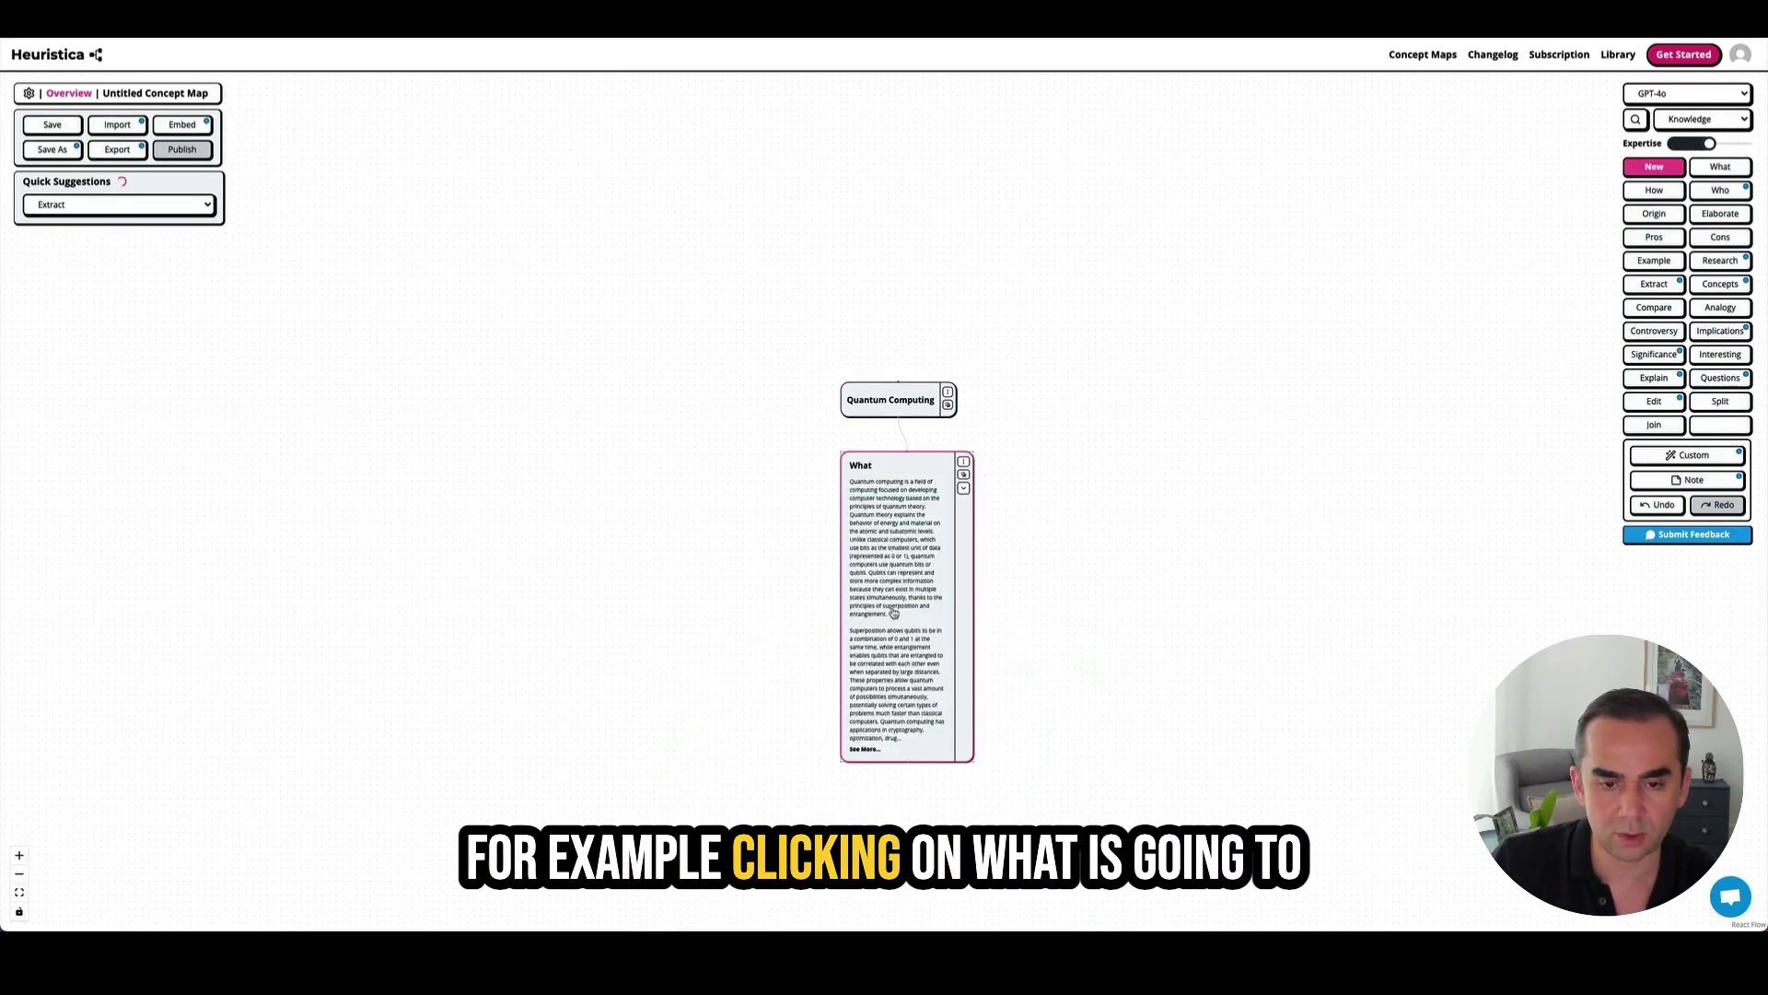
{"action": "left_click_drag", "start_coordinate": [922, 386], "coordinate": [1013, 329]}
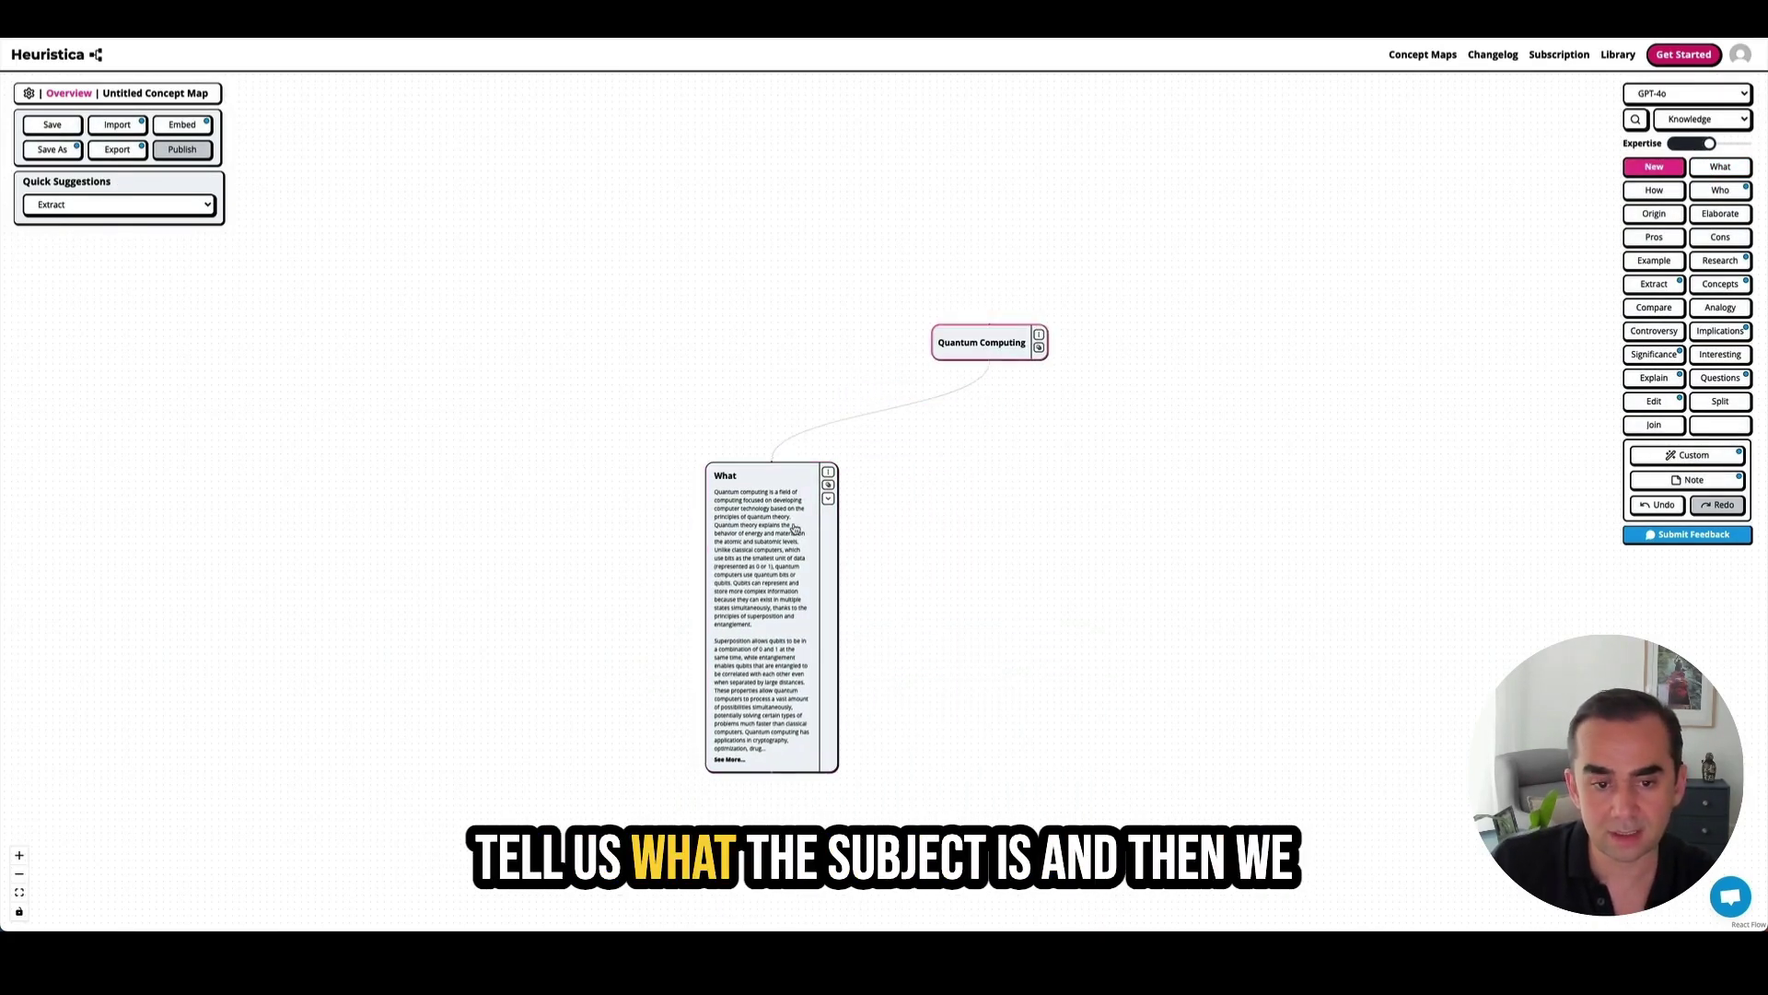
{"action": "mouse_move", "coordinate": [766, 544]}
{"action": "left_mouse_down"}
{"action": "mouse_move", "coordinate": [790, 506]}
{"action": "mouse_move", "coordinate": [773, 510]}
{"action": "left_mouse_up"}
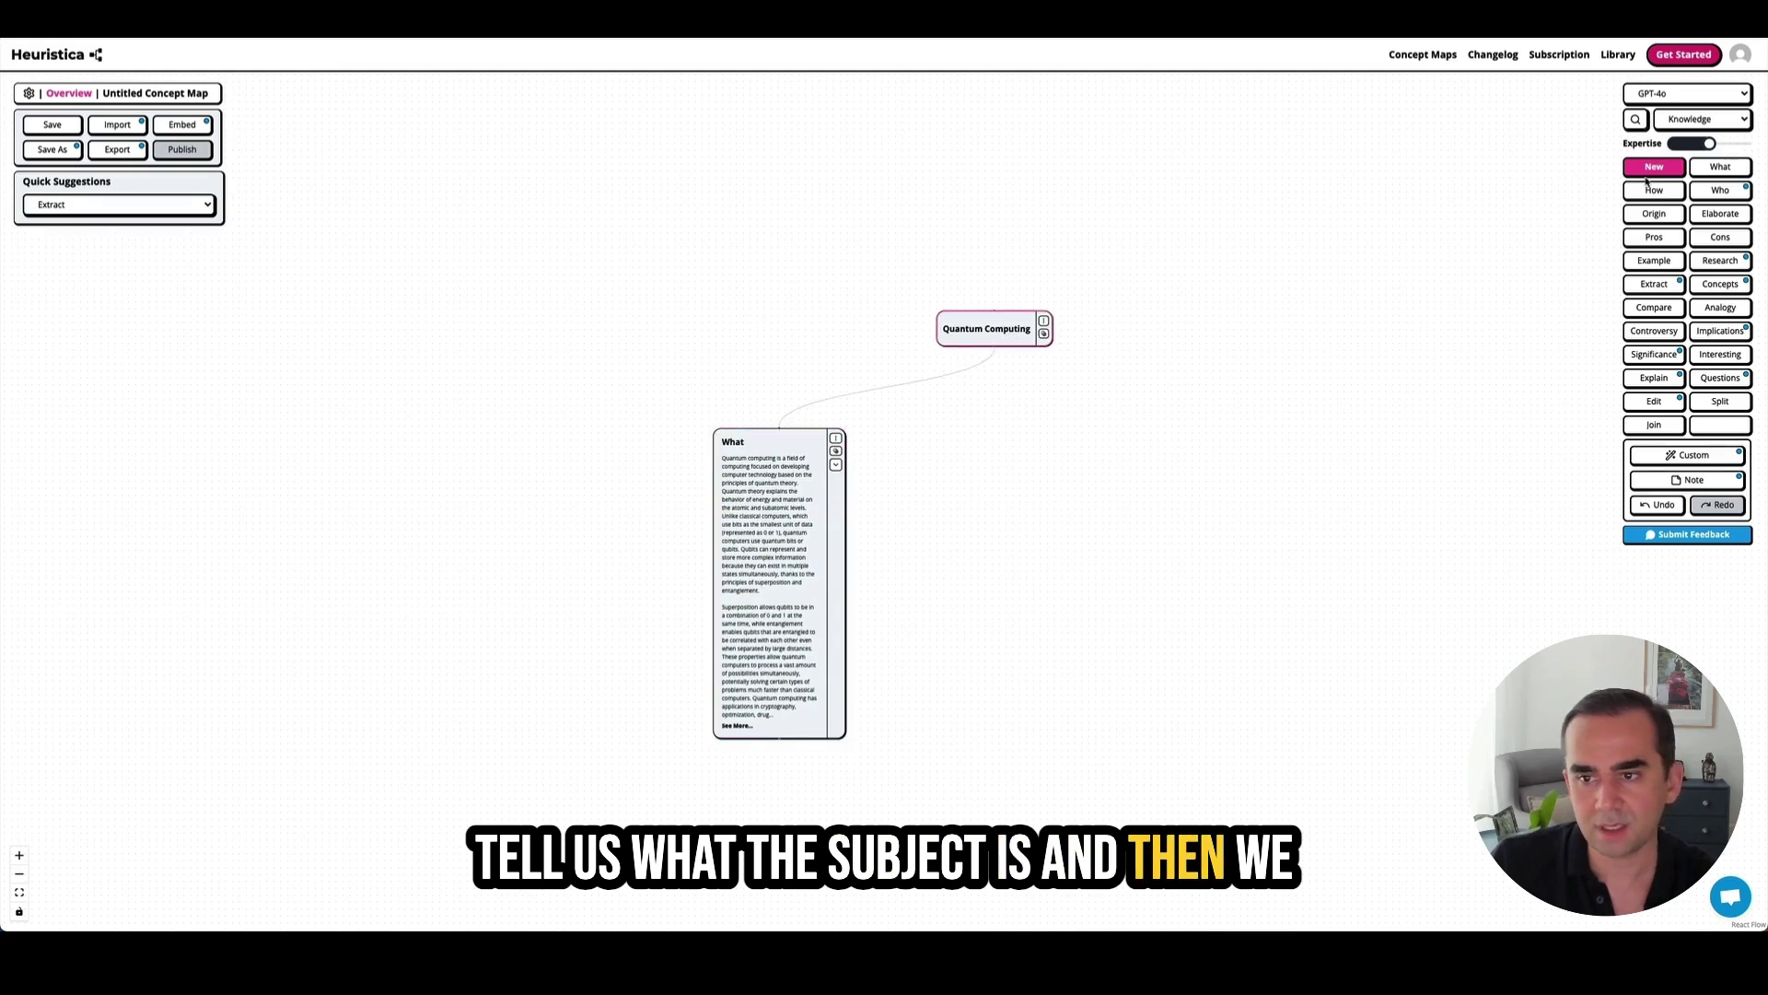
{"action": "left_click", "coordinate": [1654, 213]}
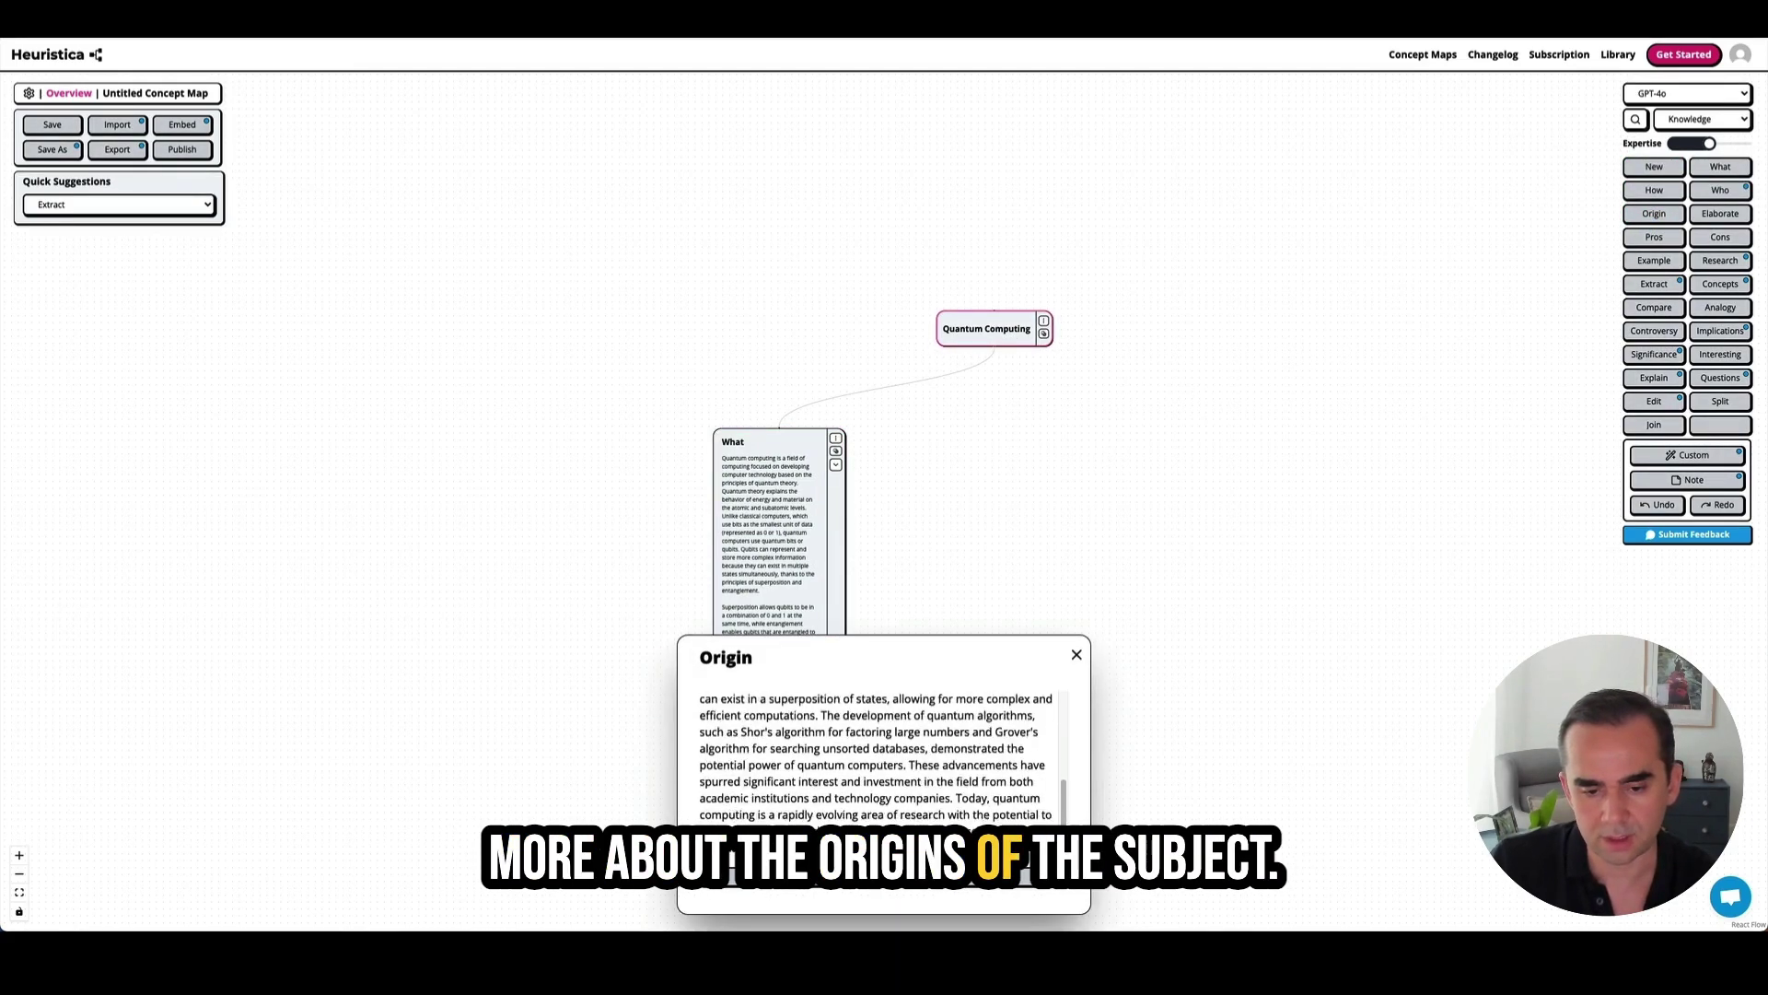
{"action": "left_click_drag", "start_coordinate": [954, 547], "coordinate": [911, 582]}
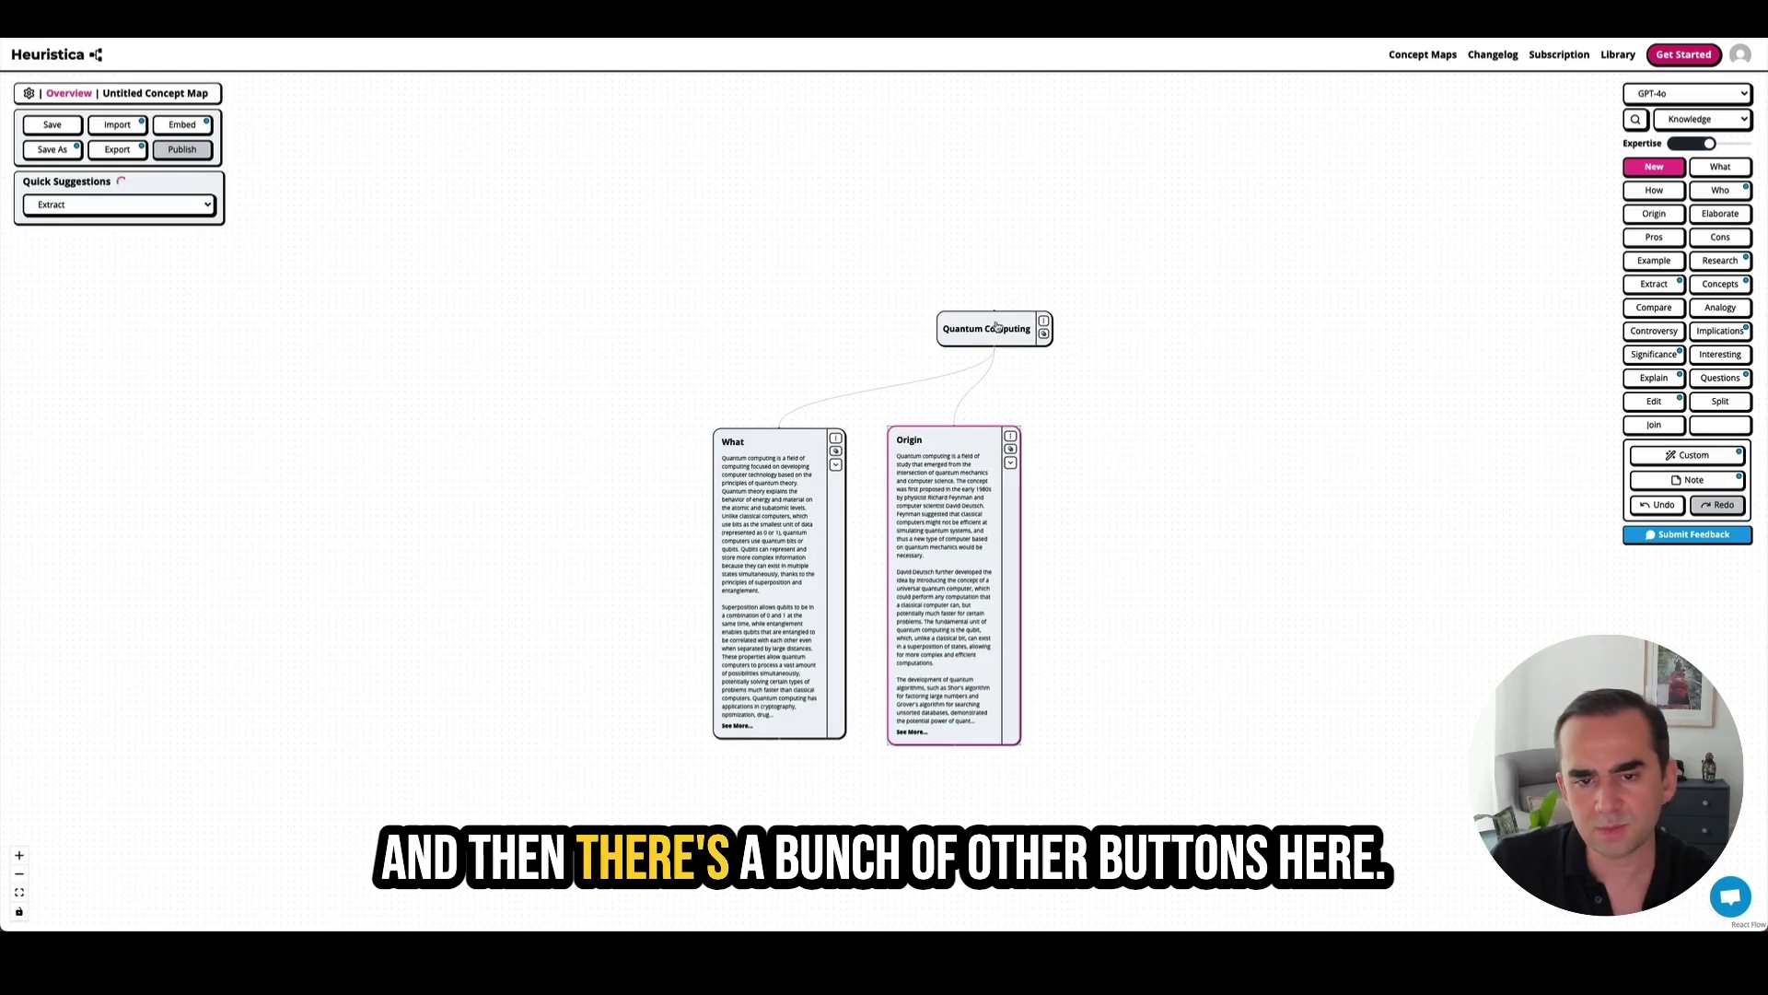
- Generate the Pros of Quantum Computing, add them to the map, and line the node up beside Origin
{"action": "left_click_drag", "start_coordinate": [998, 329], "coordinate": [1035, 331]}
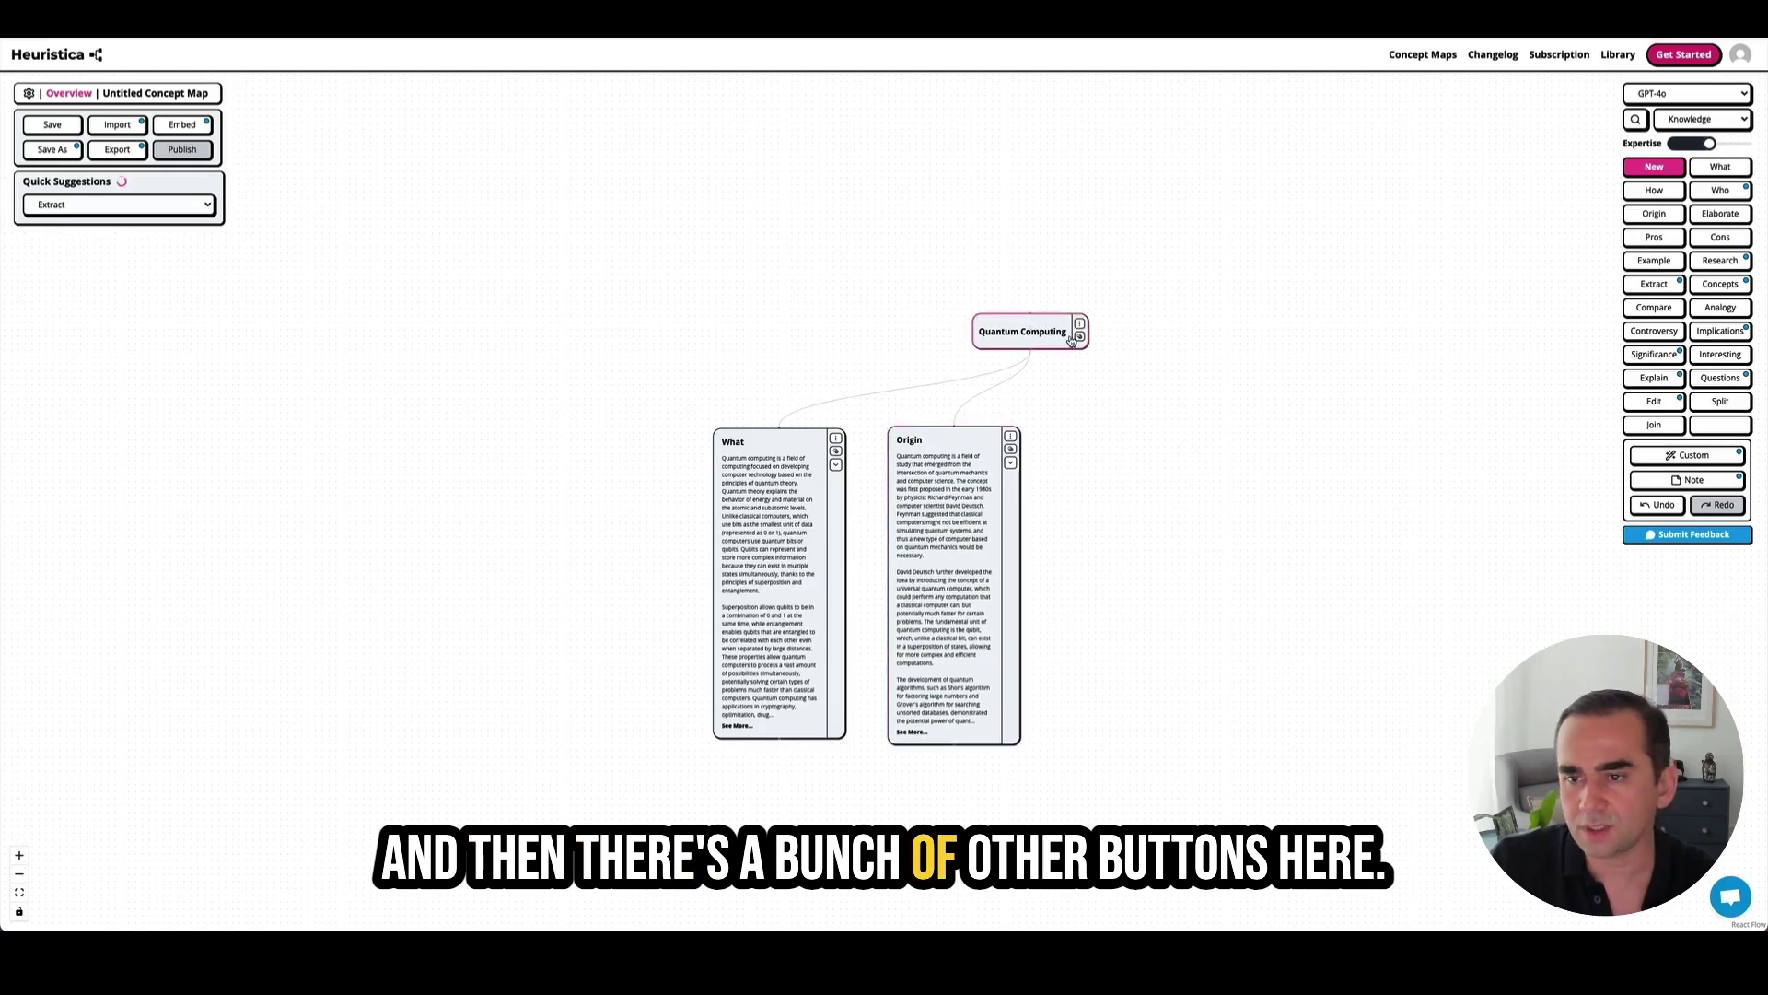
{"action": "left_click", "coordinate": [1656, 237]}
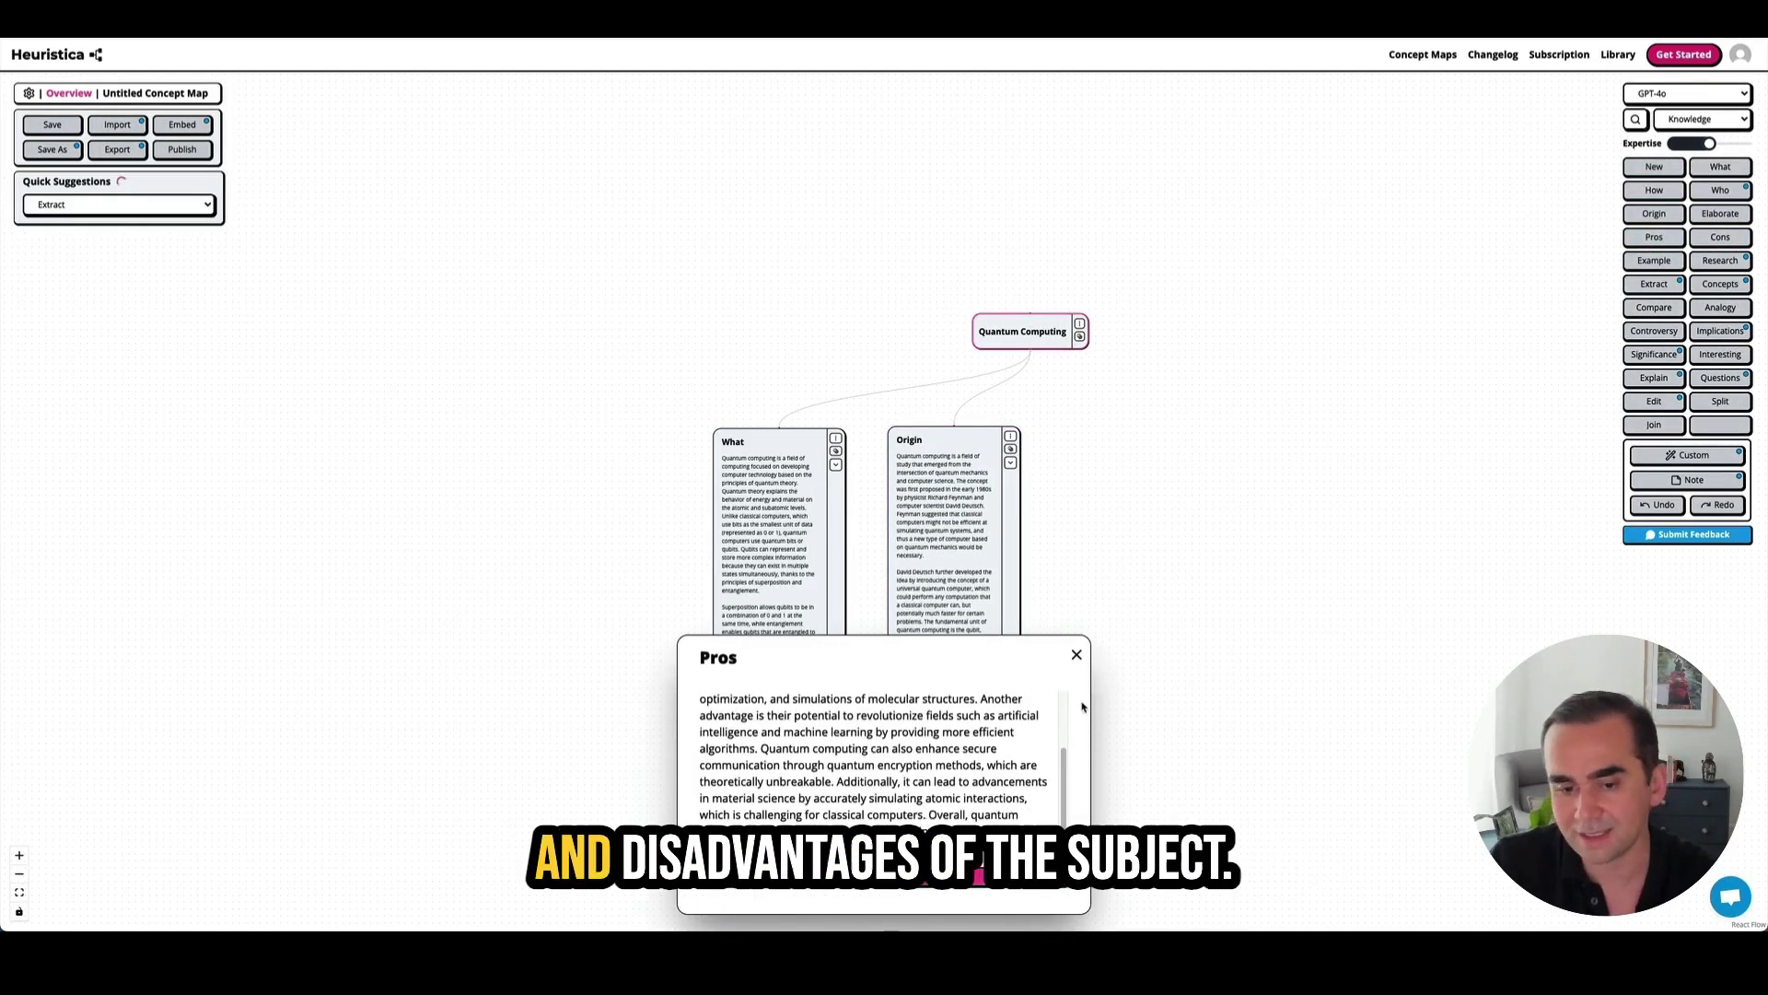
{"action": "left_click", "coordinate": [890, 885]}
{"action": "left_click_drag", "start_coordinate": [1057, 481], "coordinate": [1164, 521]}
{"action": "left_click_drag", "start_coordinate": [951, 514], "coordinate": [970, 513]}
{"action": "left_click", "coordinate": [796, 517]}
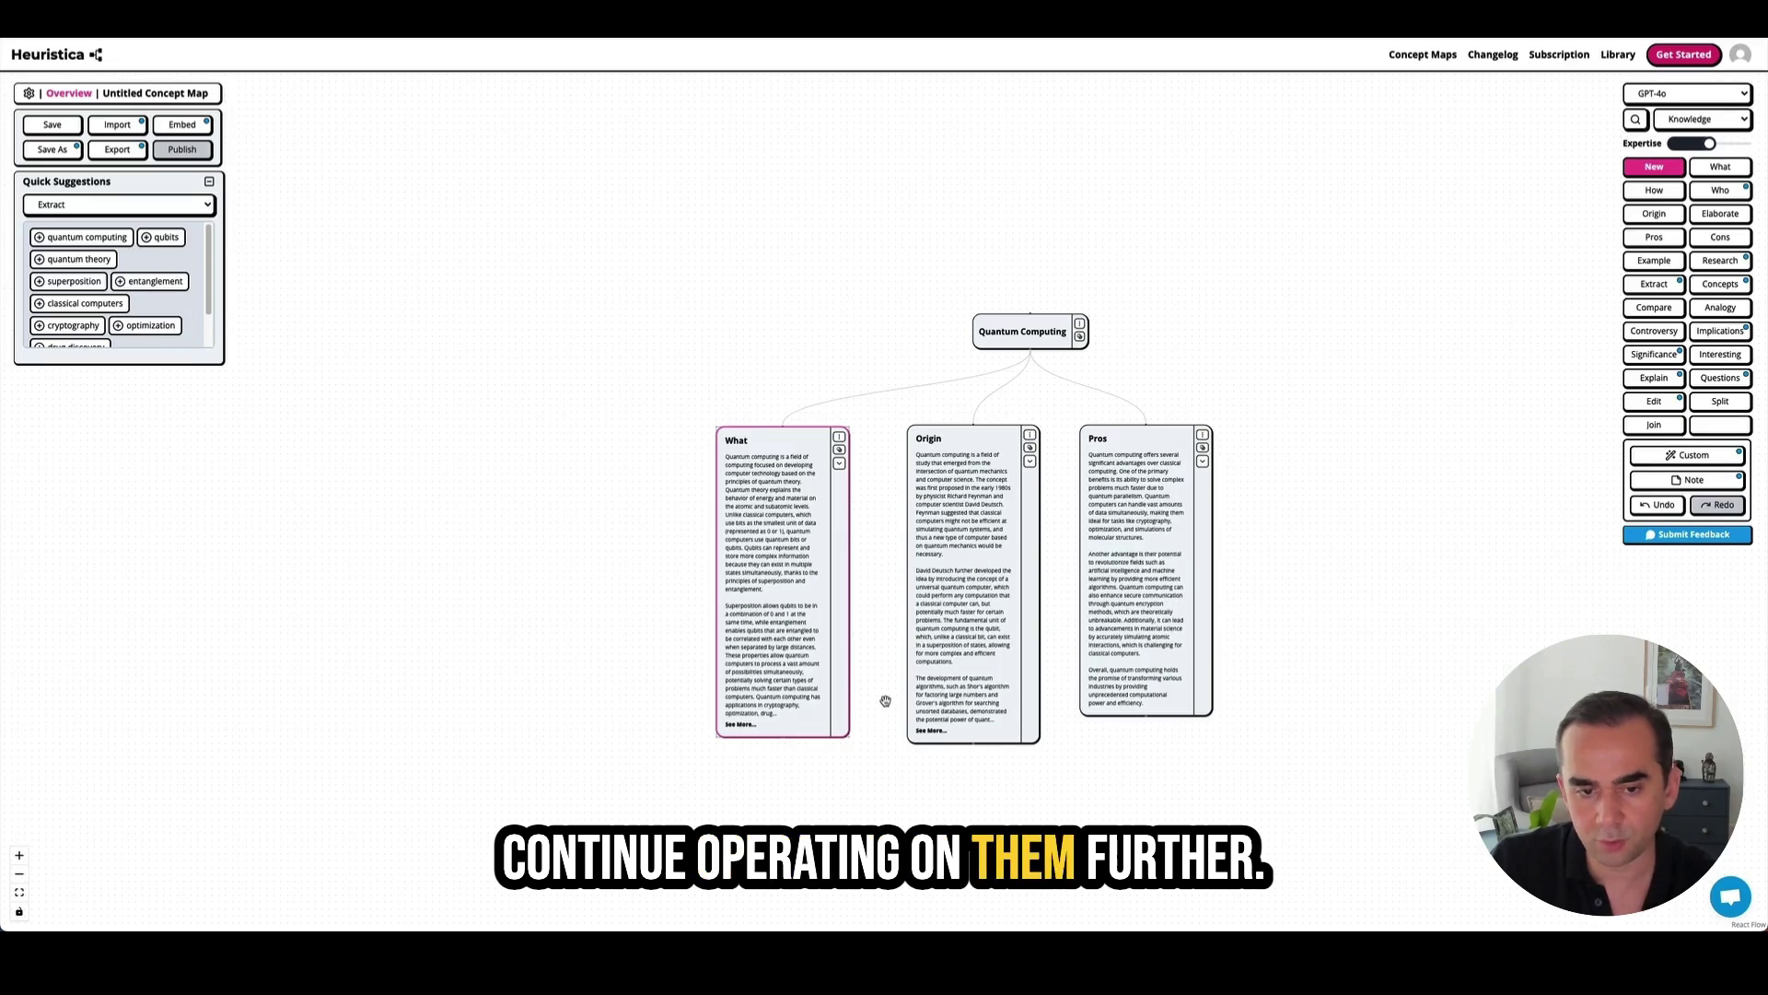
- Rearrange the tree so Quantum Computing sits higher above its three child nodes and What stands farther from Origin
{"action": "left_click_drag", "start_coordinate": [1025, 333], "coordinate": [992, 276]}
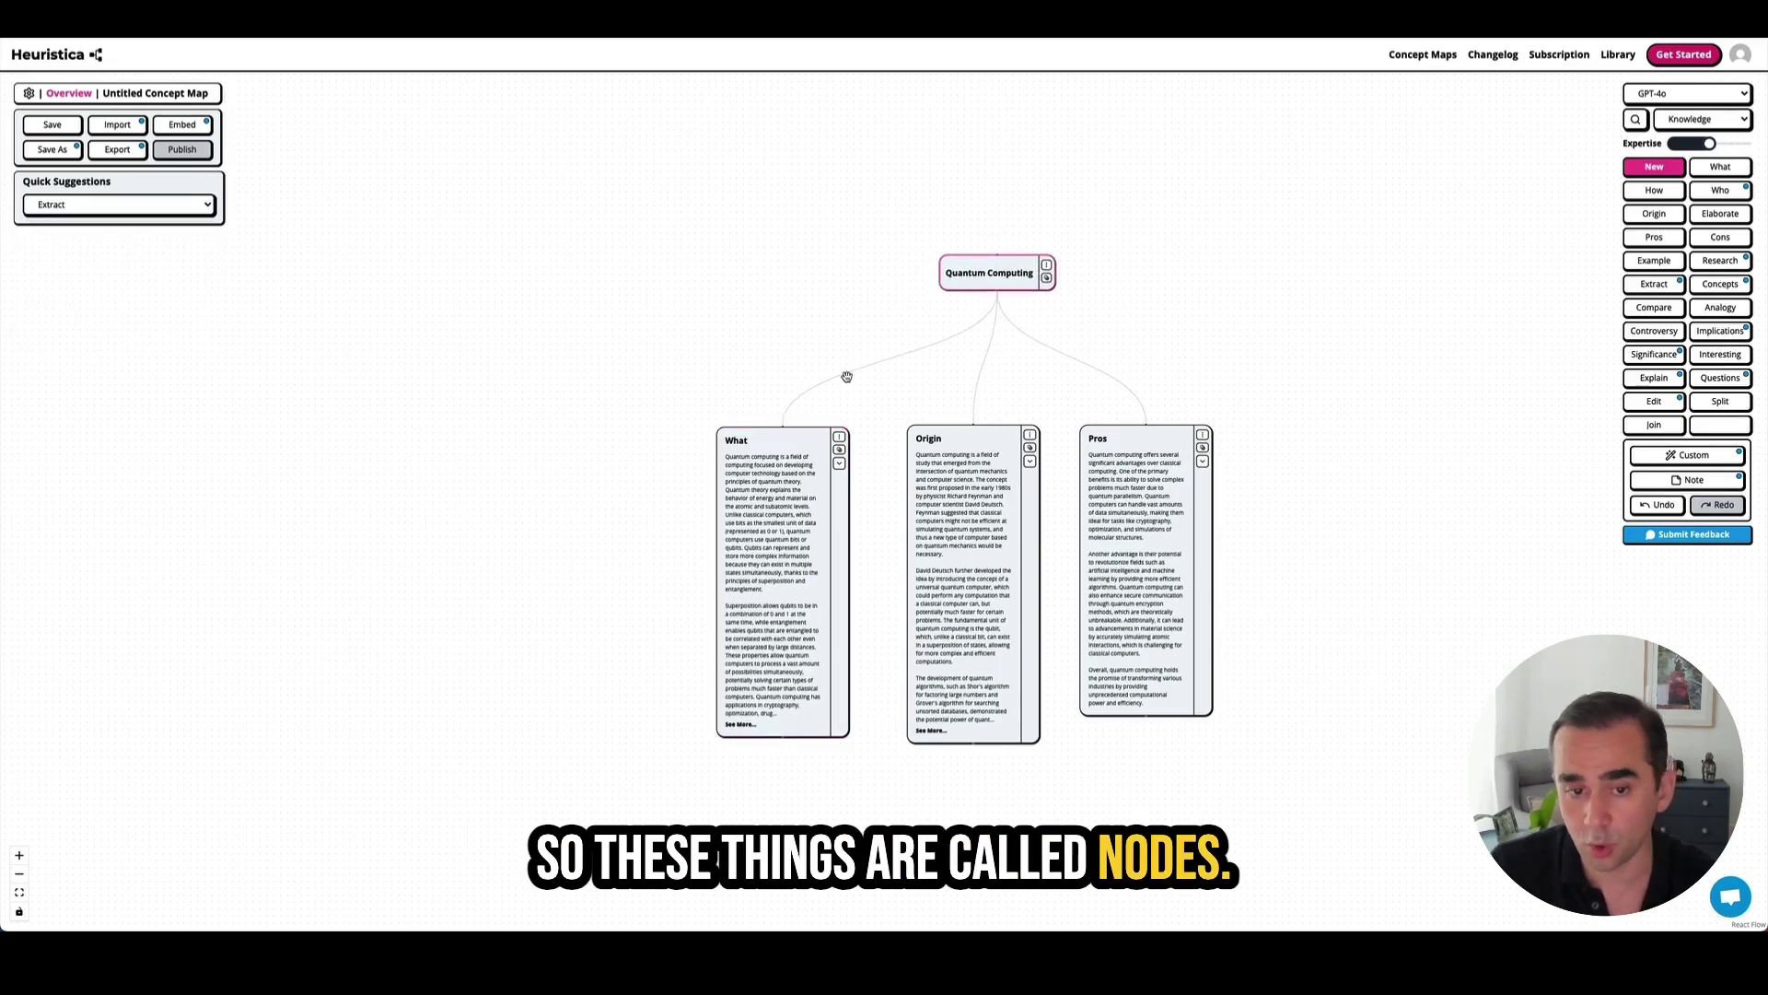
{"action": "left_click_drag", "start_coordinate": [829, 382], "coordinate": [860, 283]}
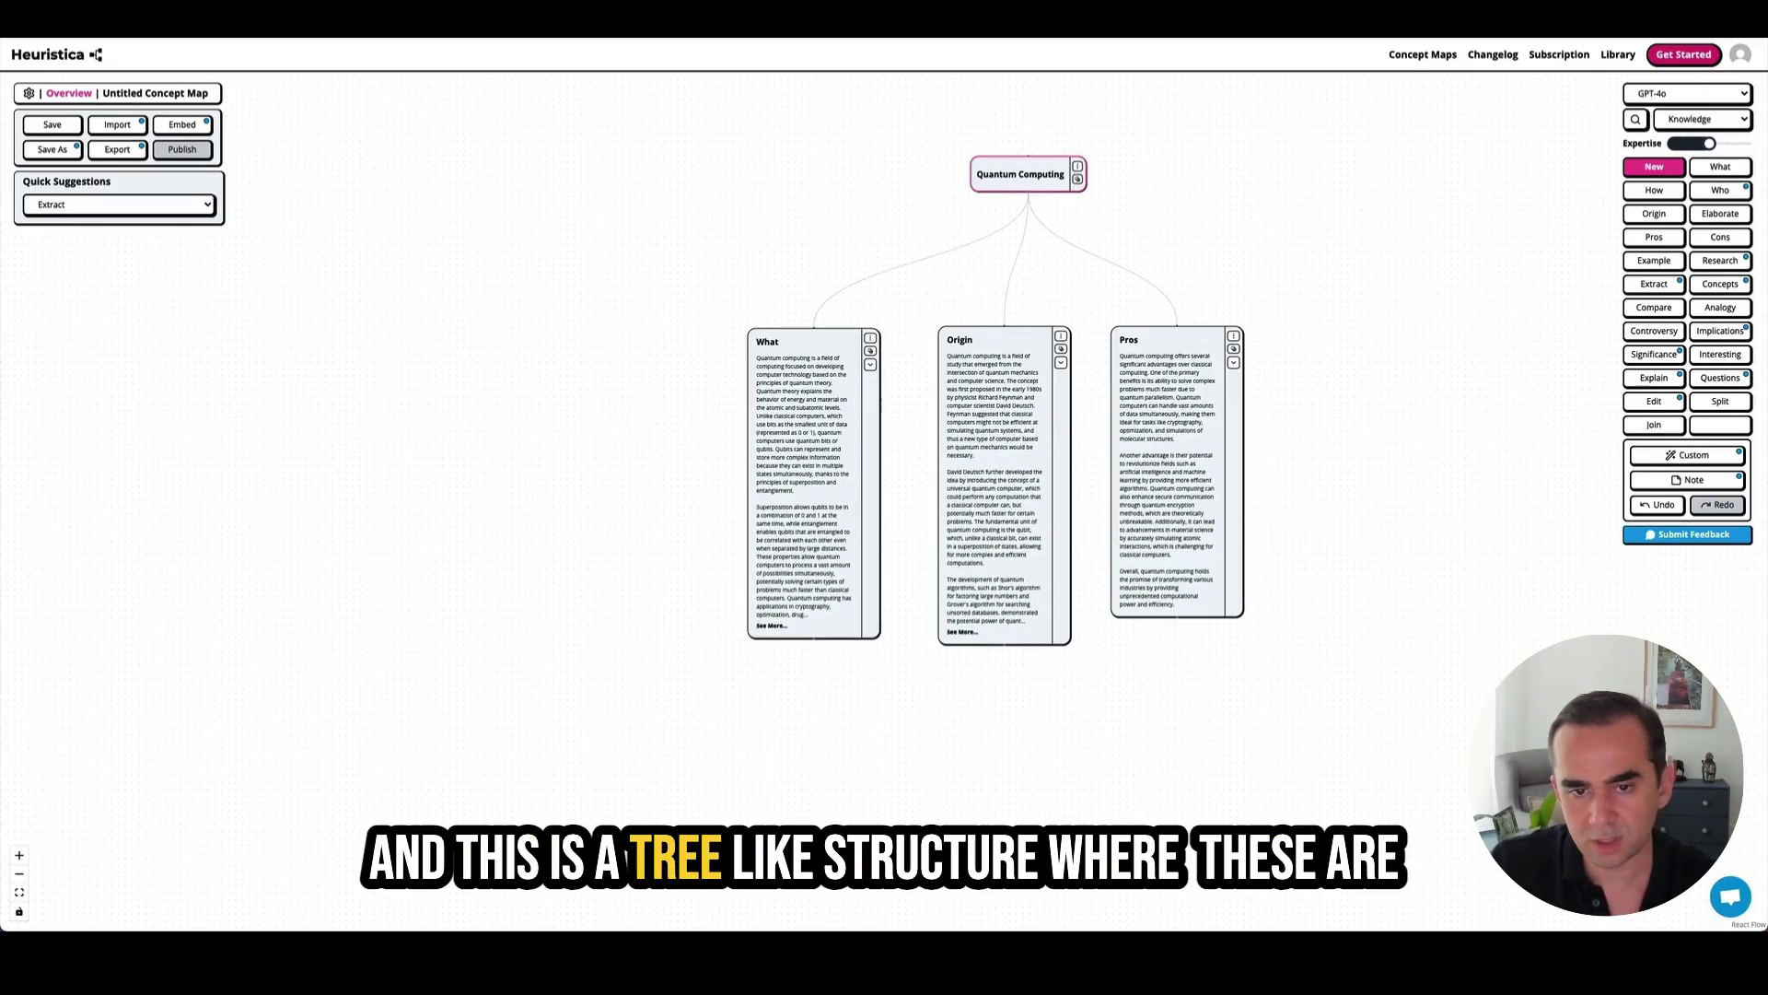
{"action": "left_click_drag", "start_coordinate": [999, 180], "coordinate": [988, 176]}
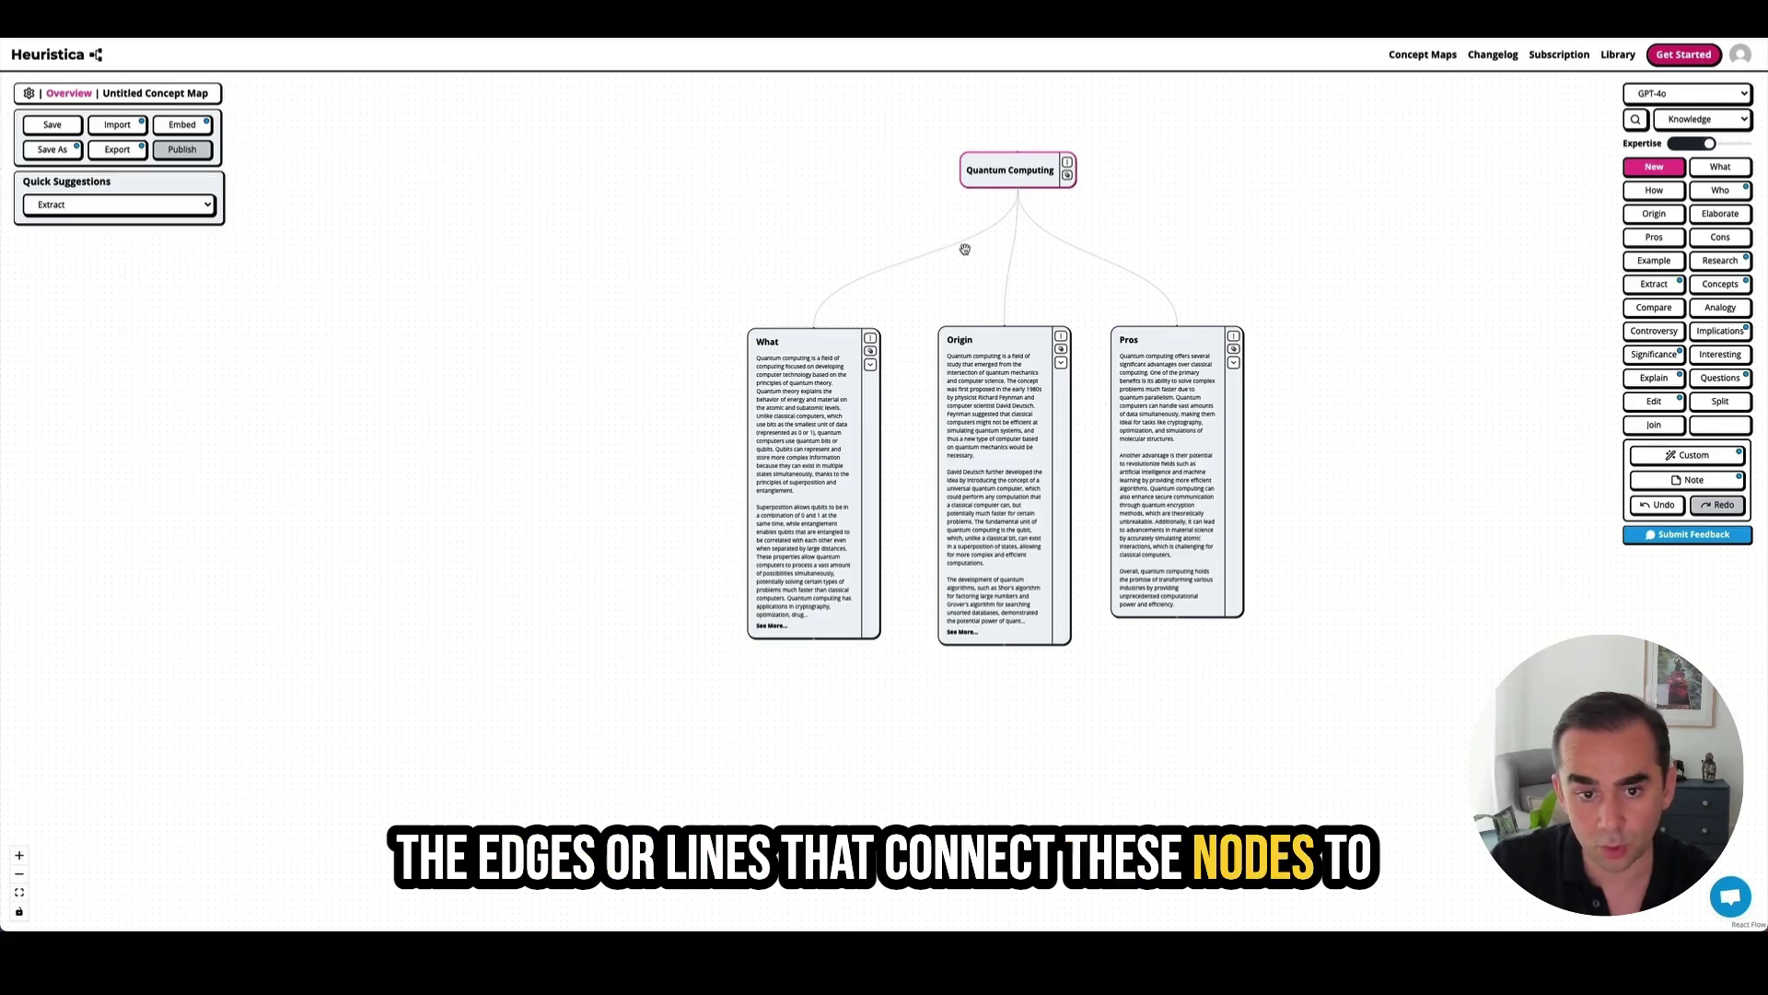
{"action": "left_click", "coordinate": [820, 350]}
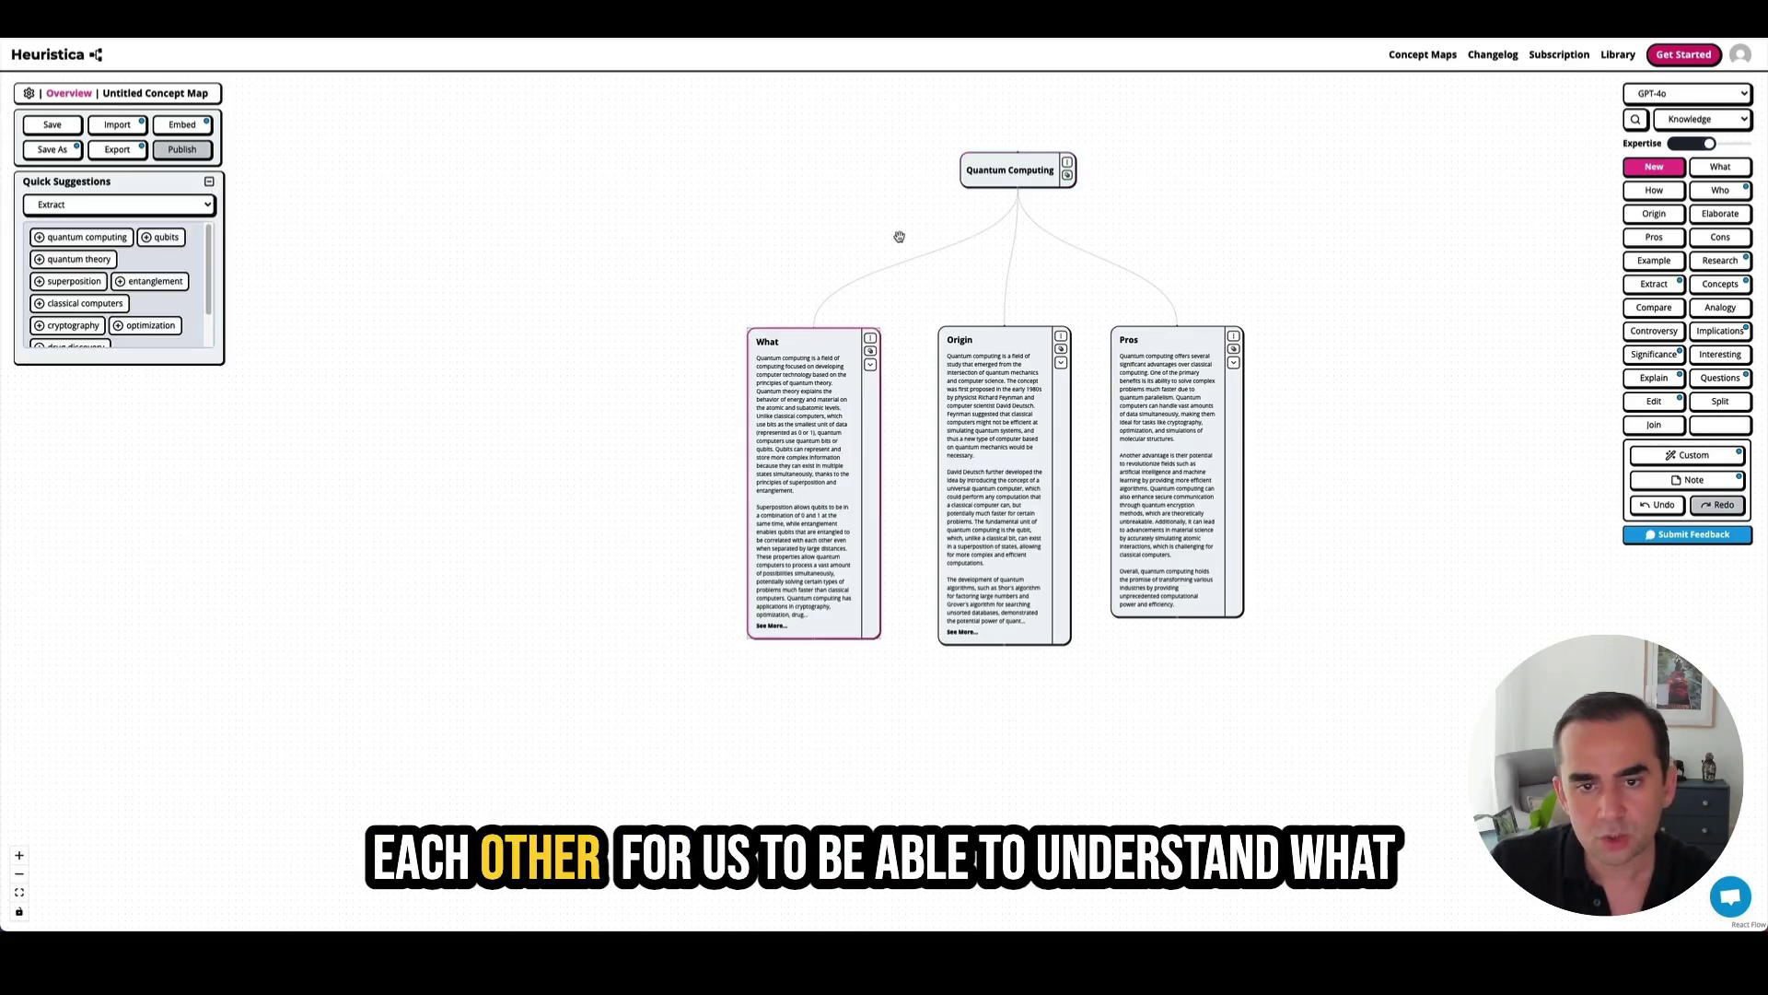
{"action": "left_click_drag", "start_coordinate": [1013, 187], "coordinate": [979, 190]}
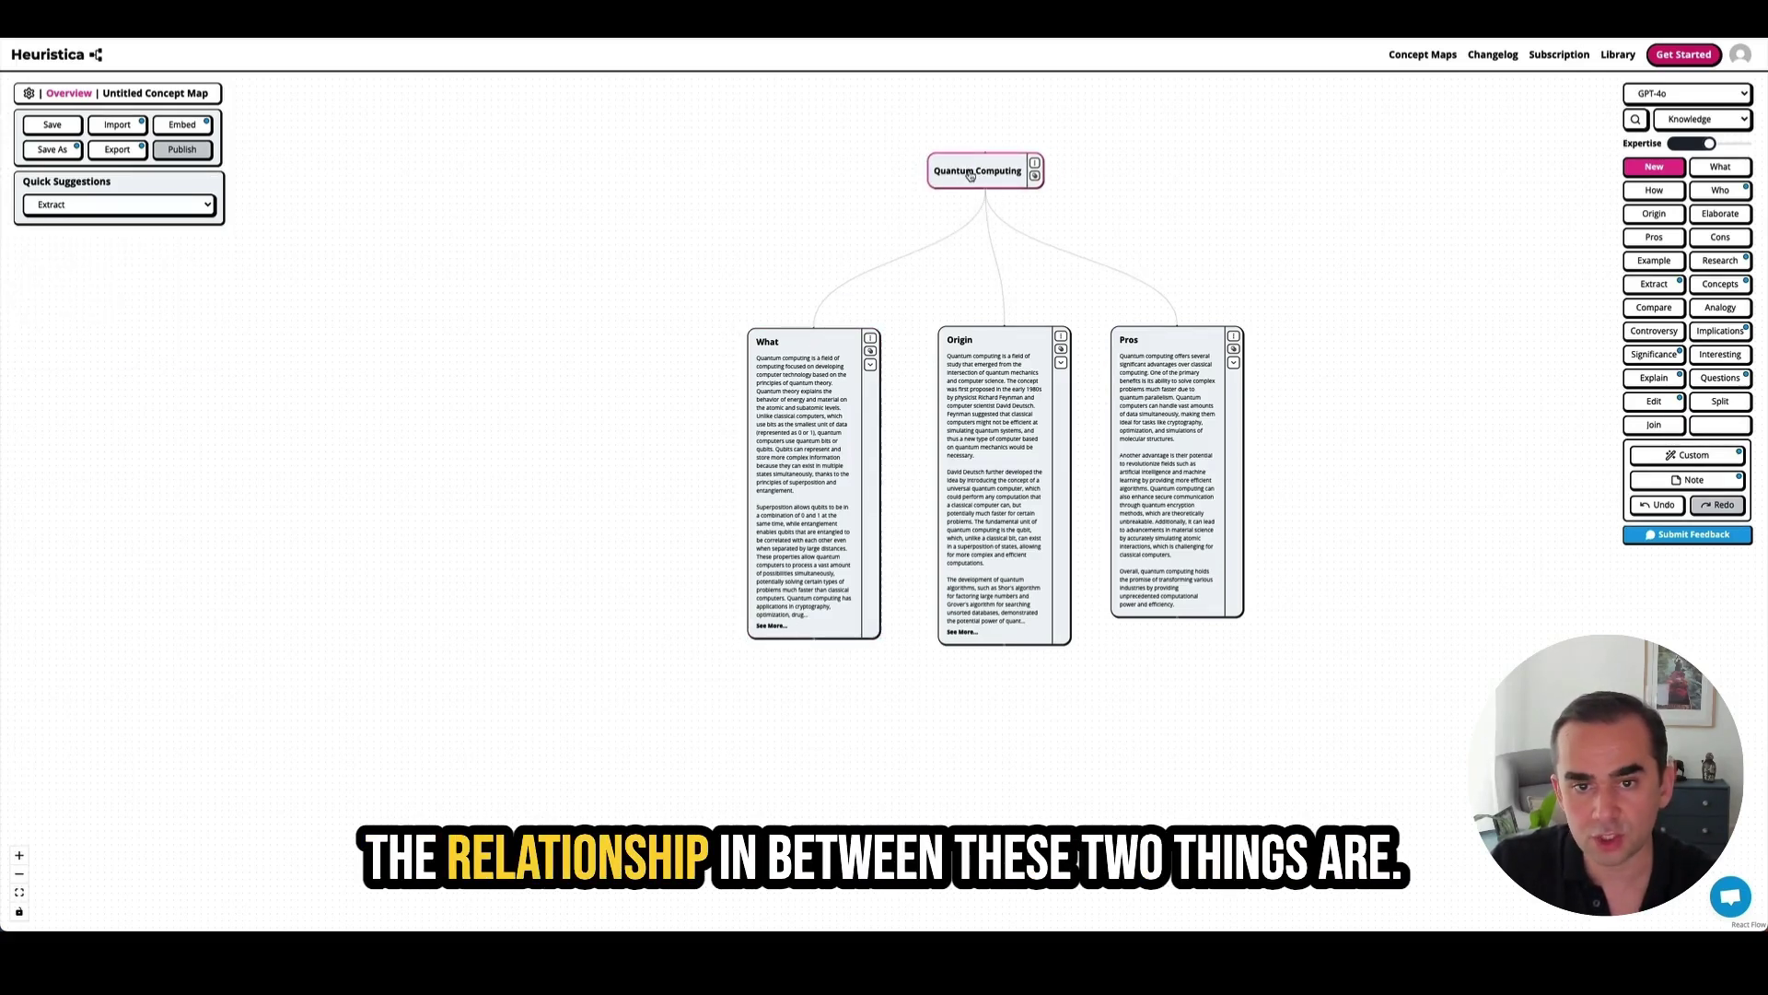
{"action": "left_click_drag", "start_coordinate": [980, 168], "coordinate": [995, 169]}
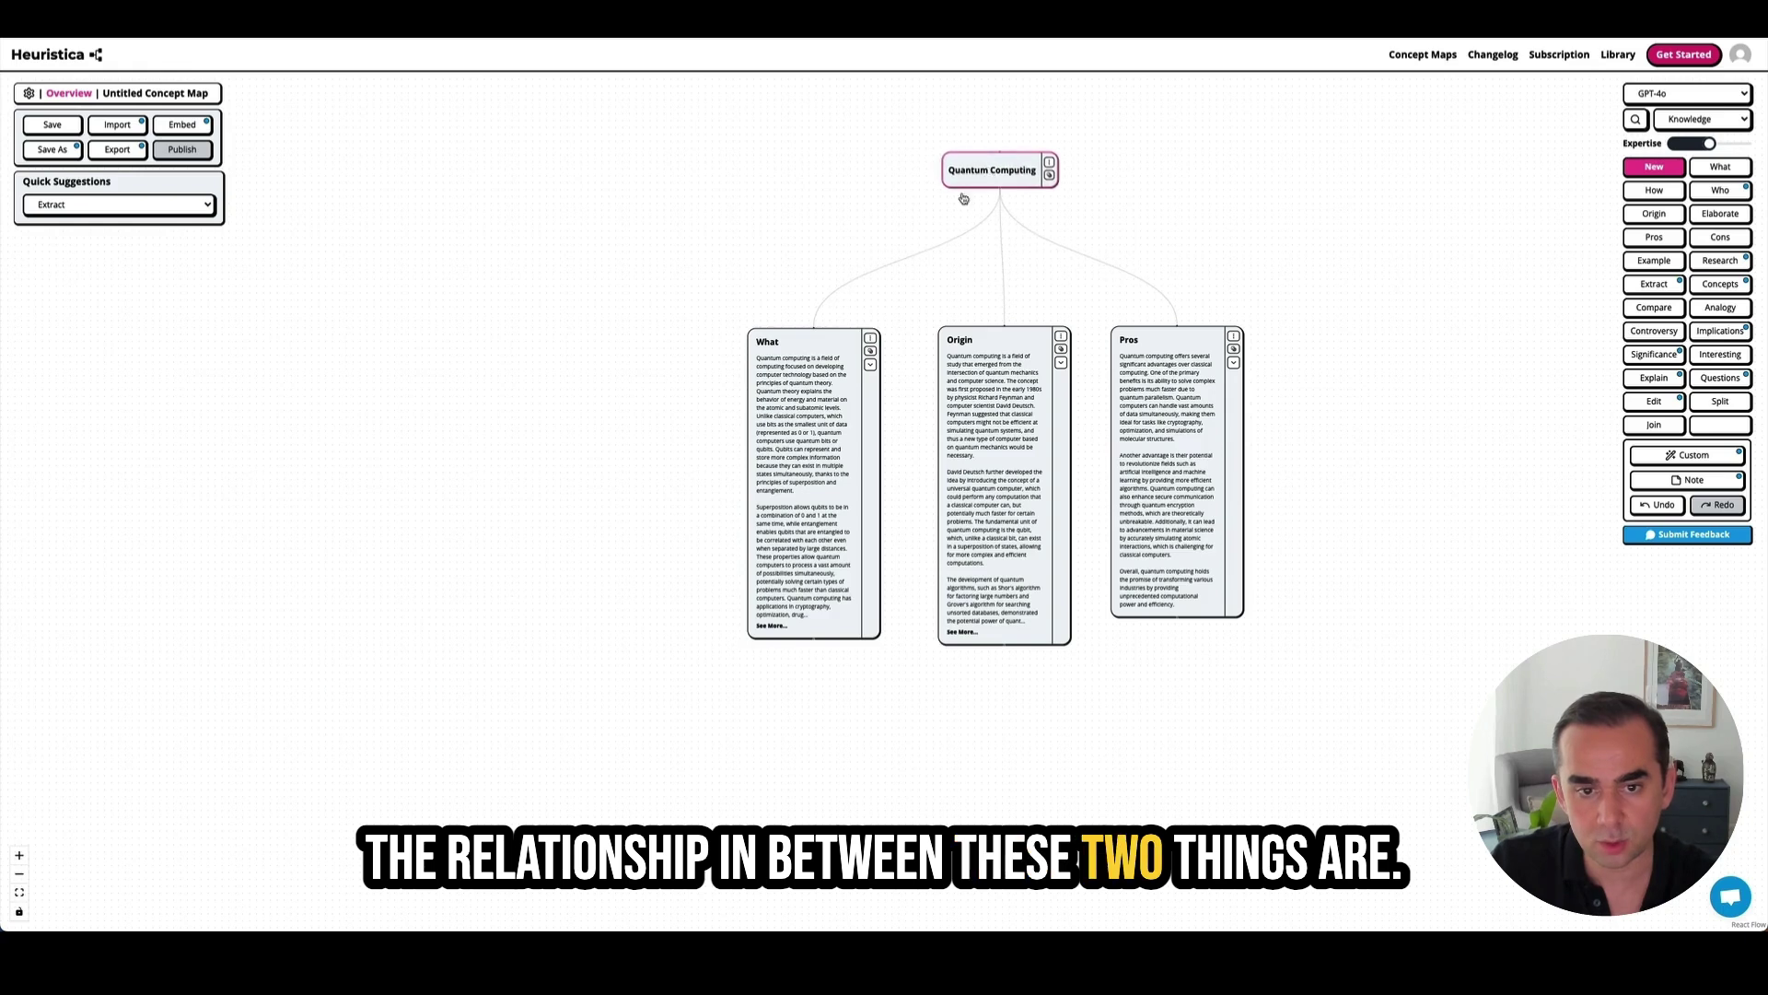
{"action": "left_click", "coordinate": [823, 351]}
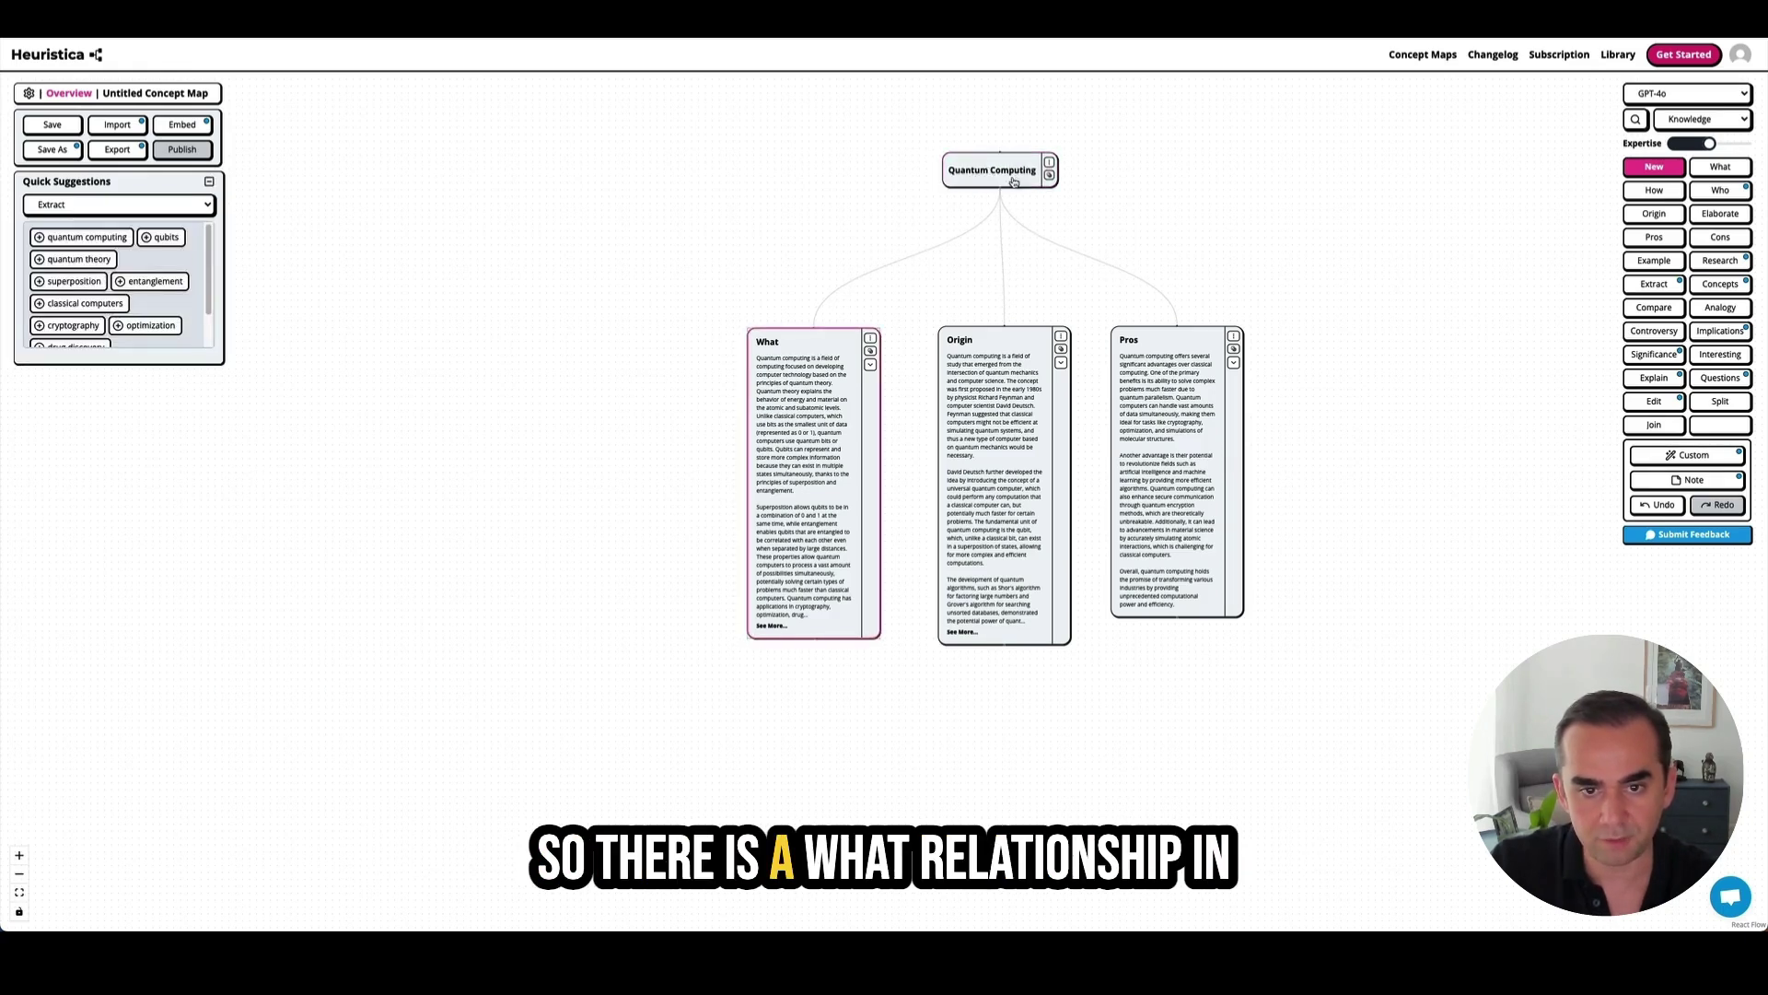
{"action": "left_click_drag", "start_coordinate": [799, 401], "coordinate": [772, 428]}
{"action": "left_click", "coordinate": [967, 176]}
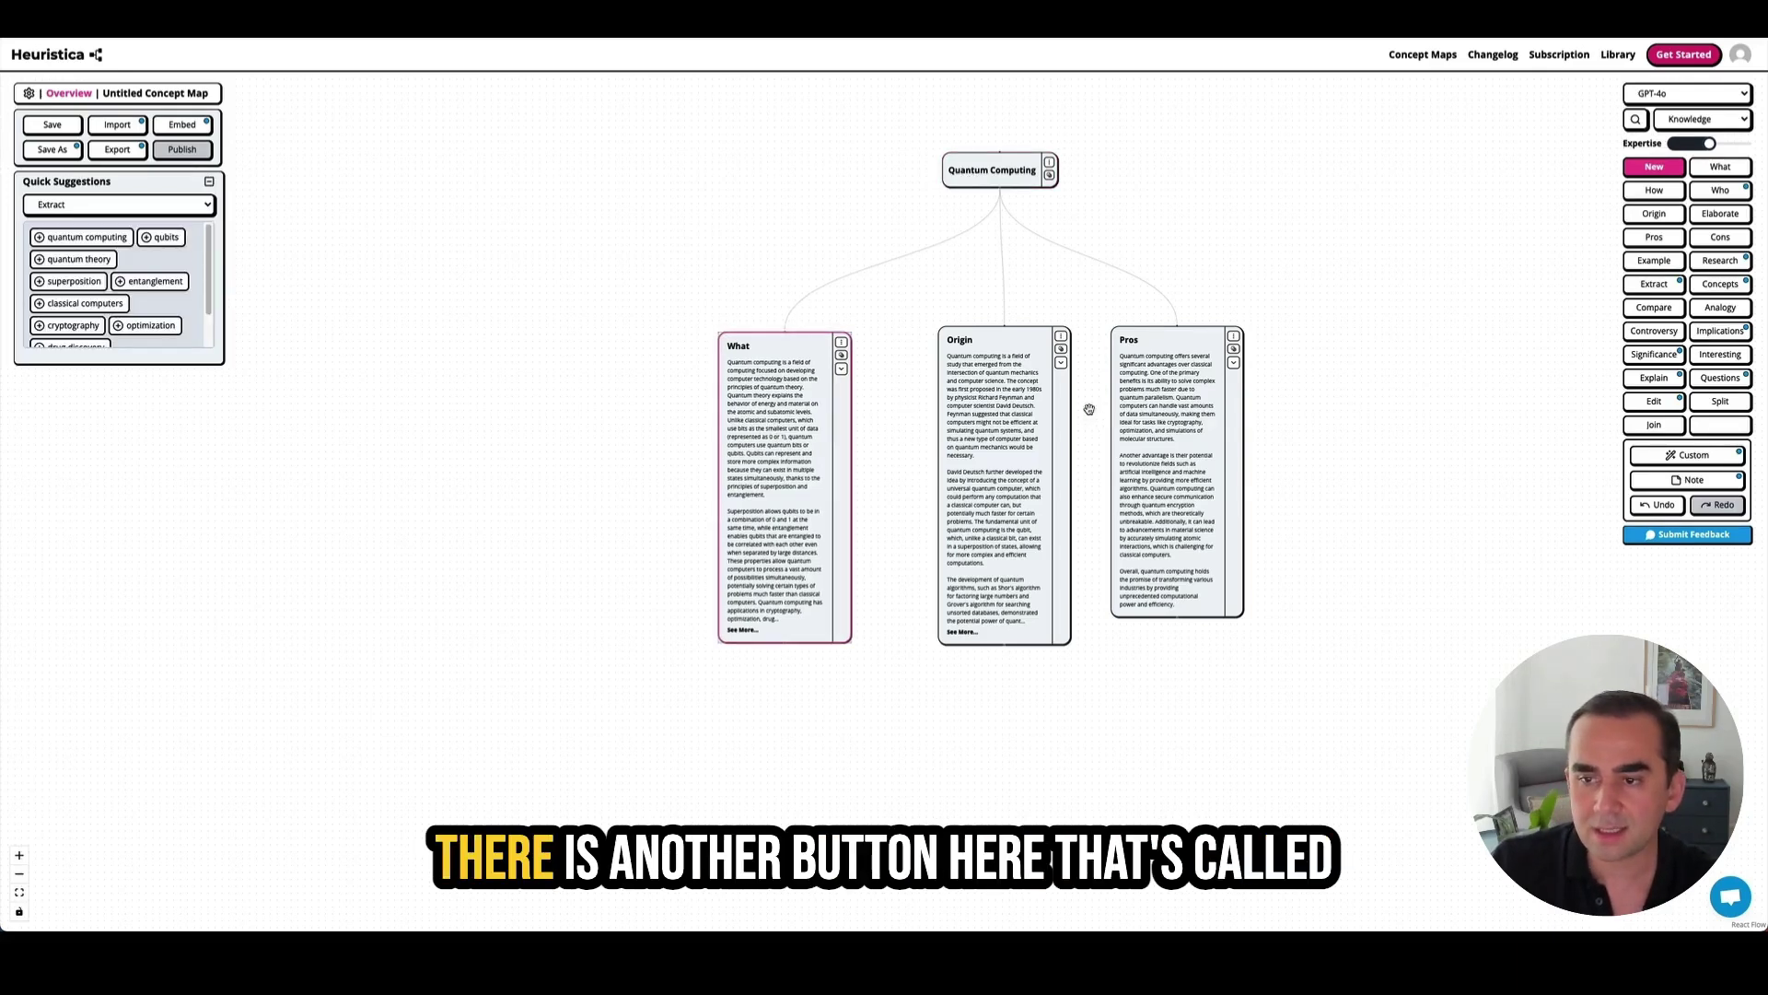
- Extract the terms superposition, entanglement and qubits from the What node and add them to the map
{"action": "left_click", "coordinate": [1654, 283]}
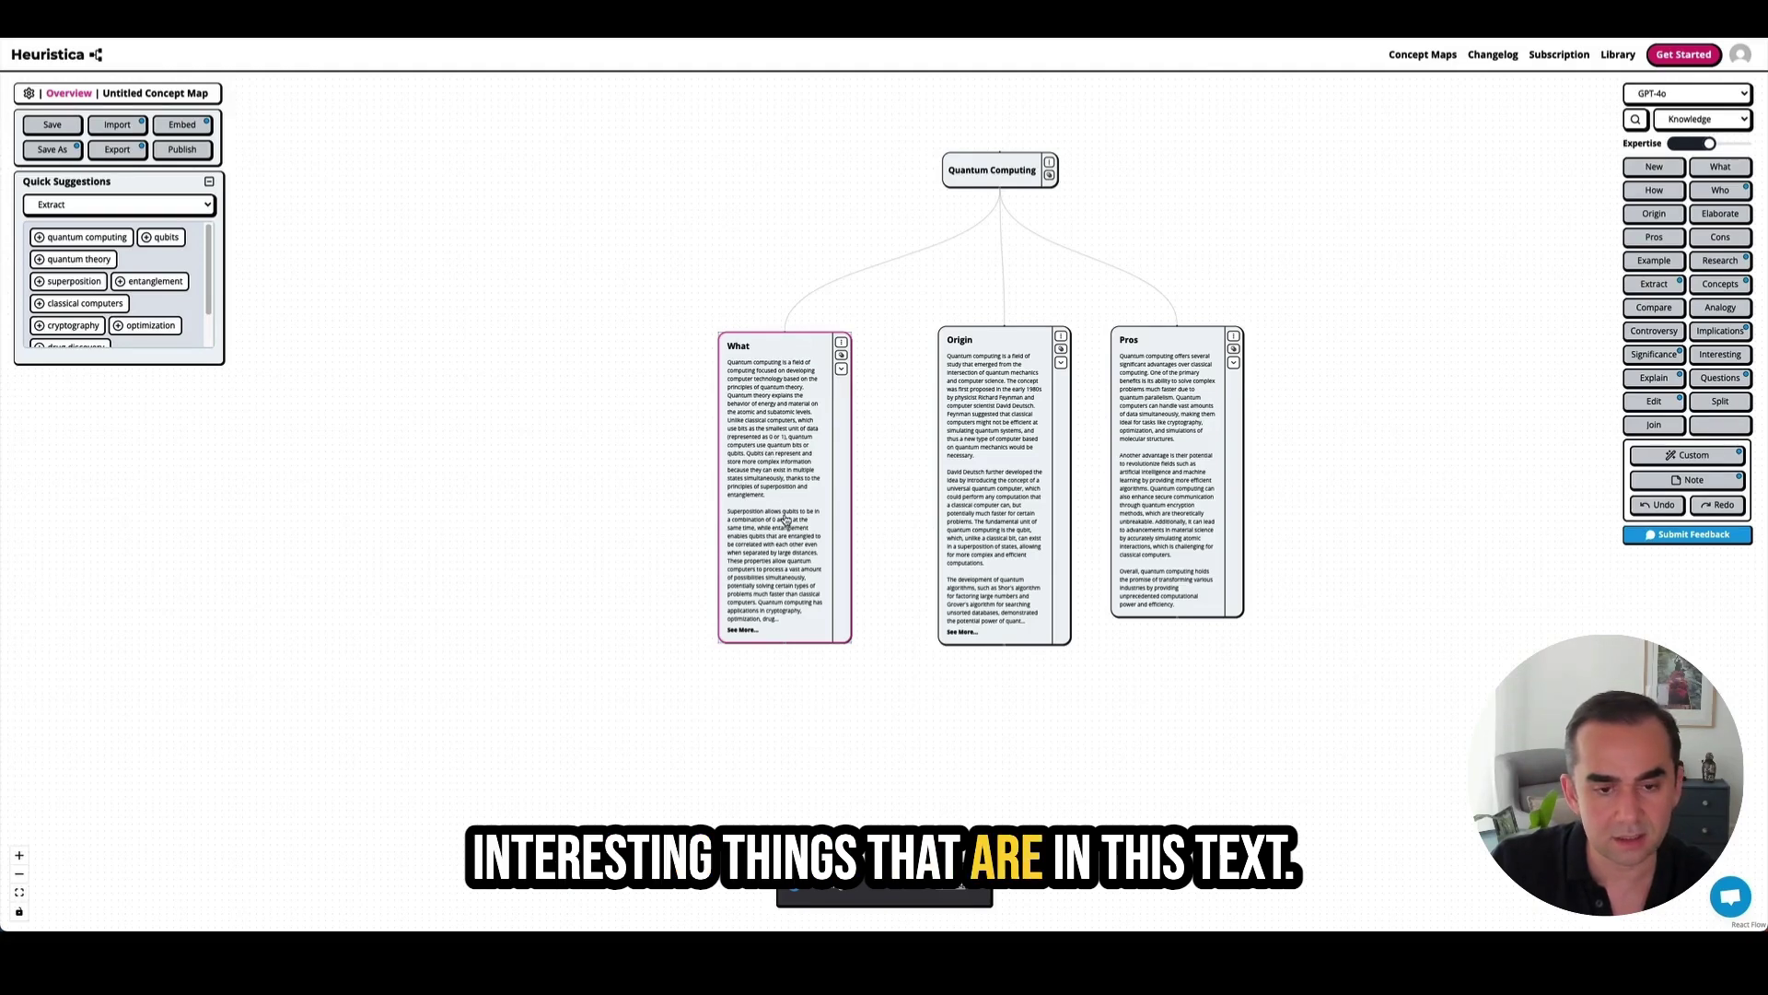
{"action": "left_click", "coordinate": [776, 754]}
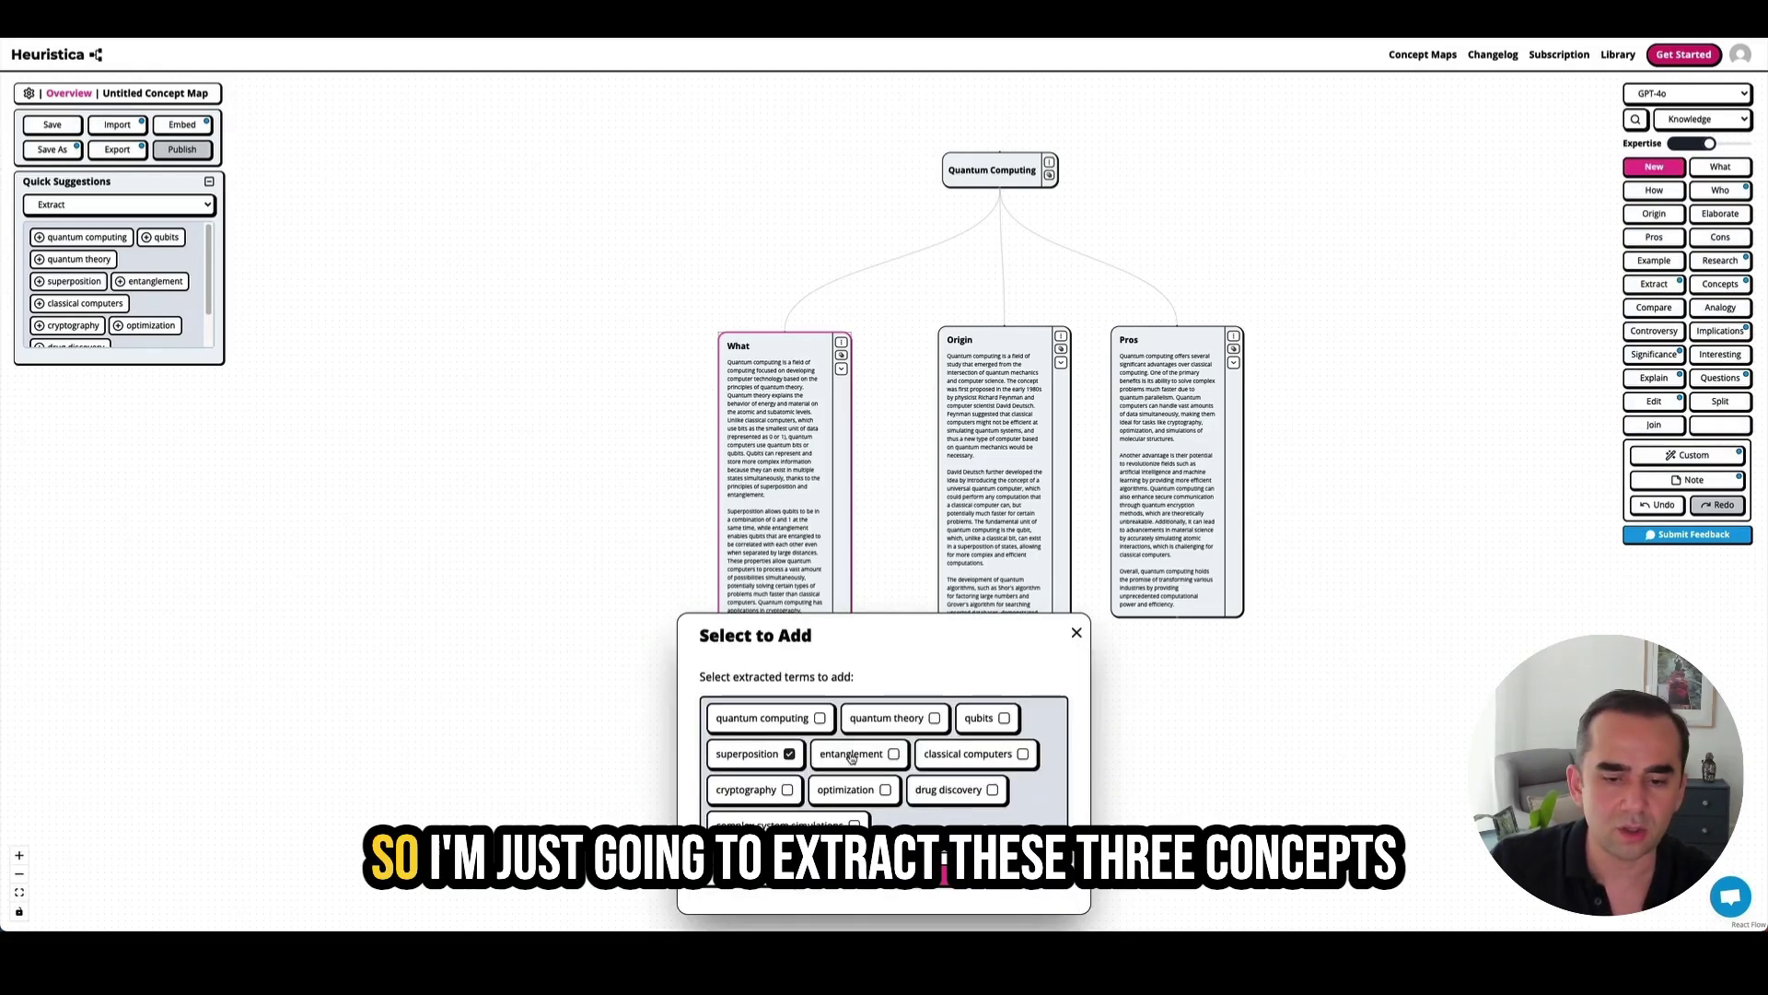
{"action": "left_click", "coordinate": [958, 871]}
{"action": "scroll", "coordinate": [970, 737], "scroll_direction": "left", "scroll_amount": 1}
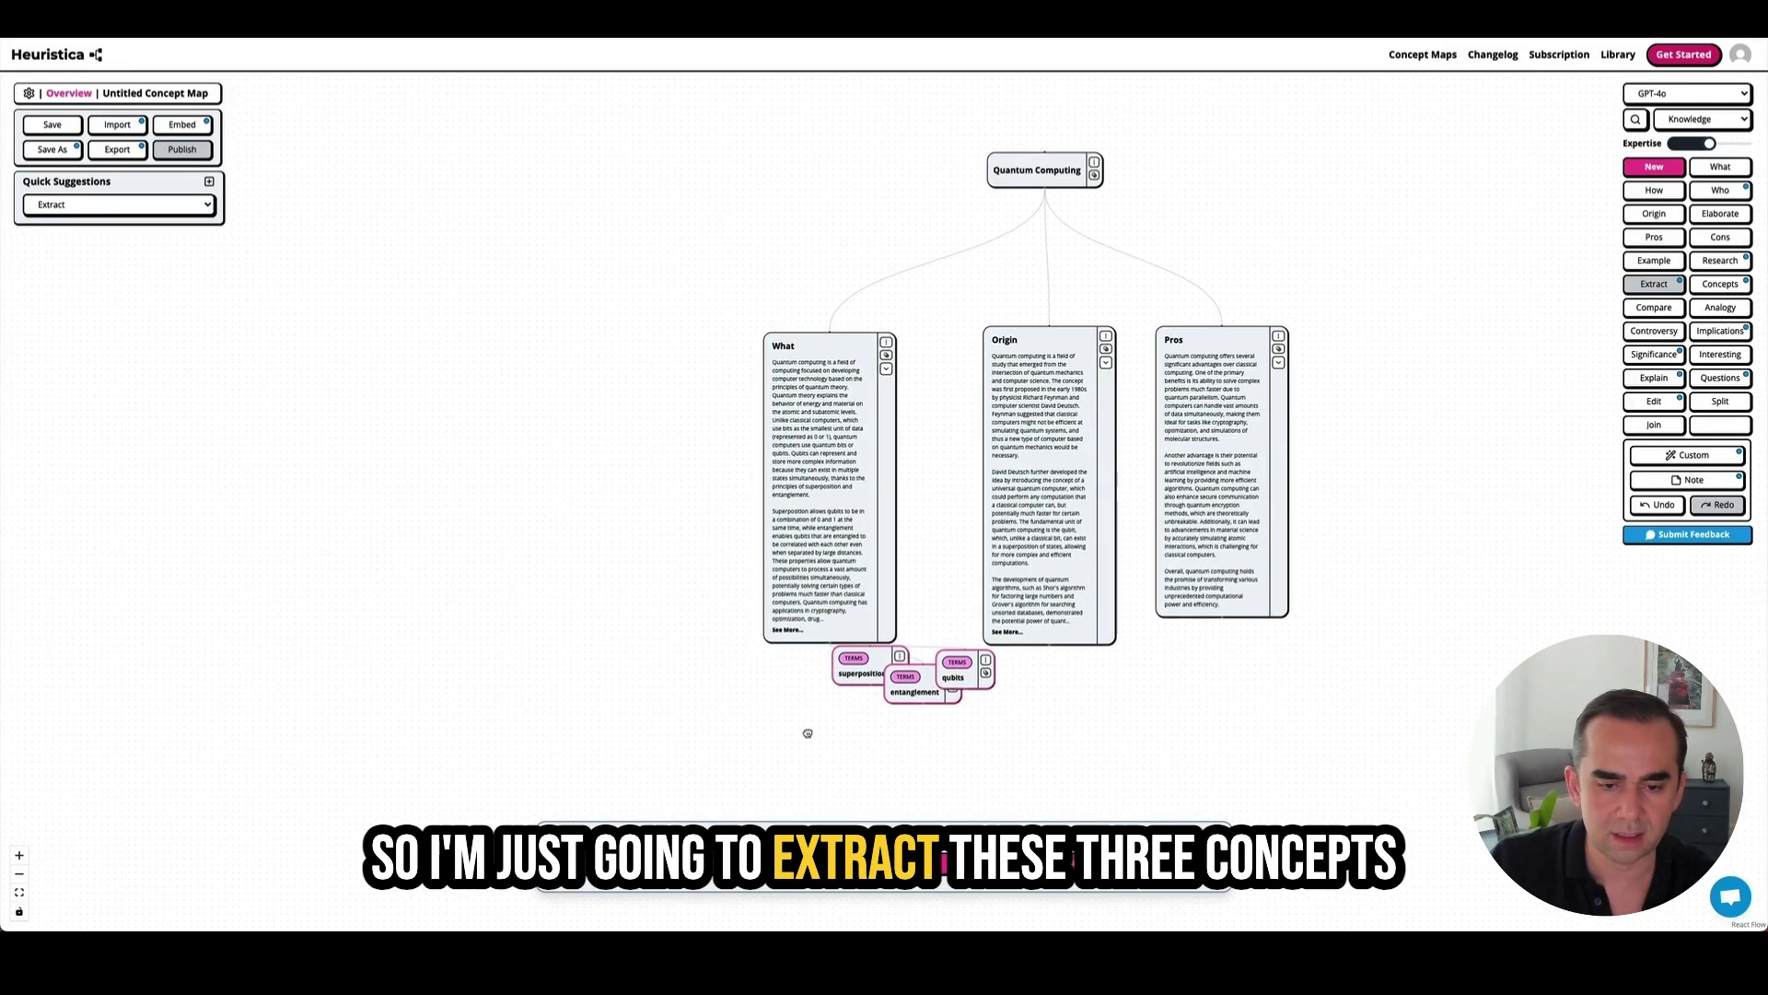
- Arrange the superposition, entanglement and qubits nodes in a row beneath the What node
{"action": "left_click_drag", "start_coordinate": [858, 670], "coordinate": [697, 717]}
{"action": "scroll", "coordinate": [801, 501], "scroll_direction": "up", "scroll_amount": 5}
{"action": "scroll", "coordinate": [845, 516], "scroll_direction": "down", "scroll_amount": 3}
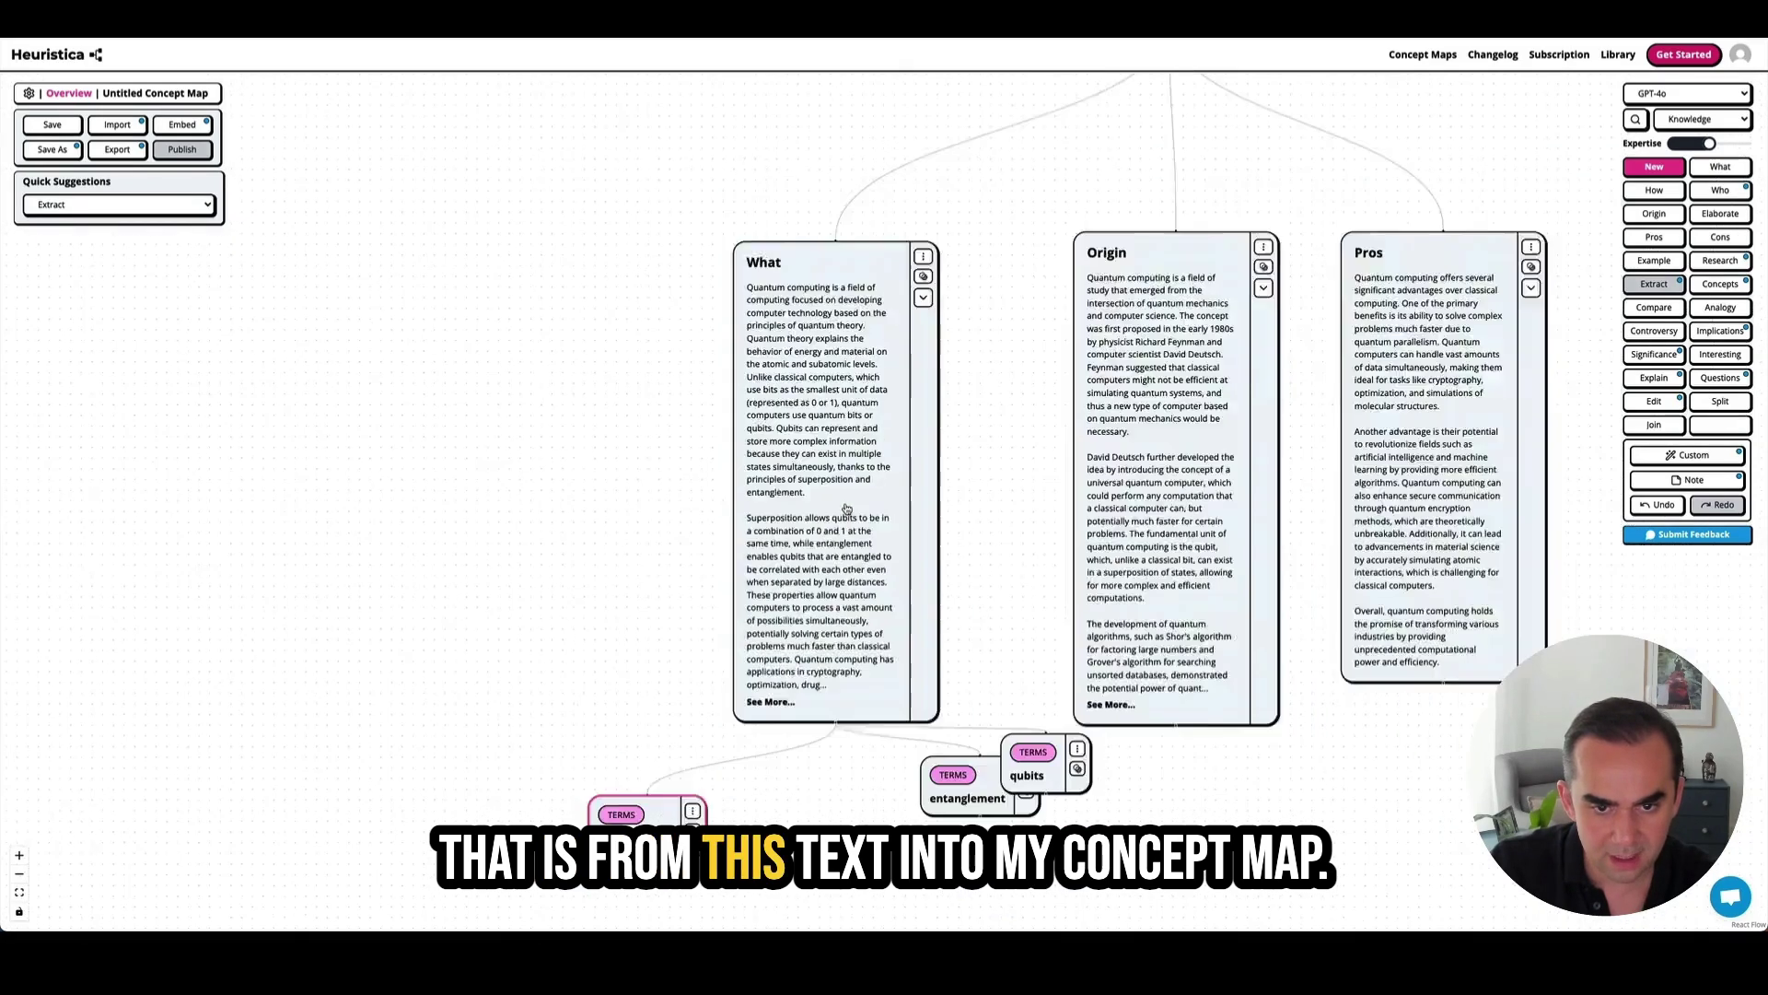
{"action": "left_click_drag", "start_coordinate": [931, 718], "coordinate": [781, 760]}
{"action": "left_click_drag", "start_coordinate": [995, 726], "coordinate": [965, 785]}
{"action": "left_click_drag", "start_coordinate": [820, 772], "coordinate": [822, 778]}
{"action": "left_click_drag", "start_coordinate": [964, 787], "coordinate": [861, 719]}
{"action": "scroll", "coordinate": [837, 758], "scroll_direction": "down", "scroll_amount": 2}
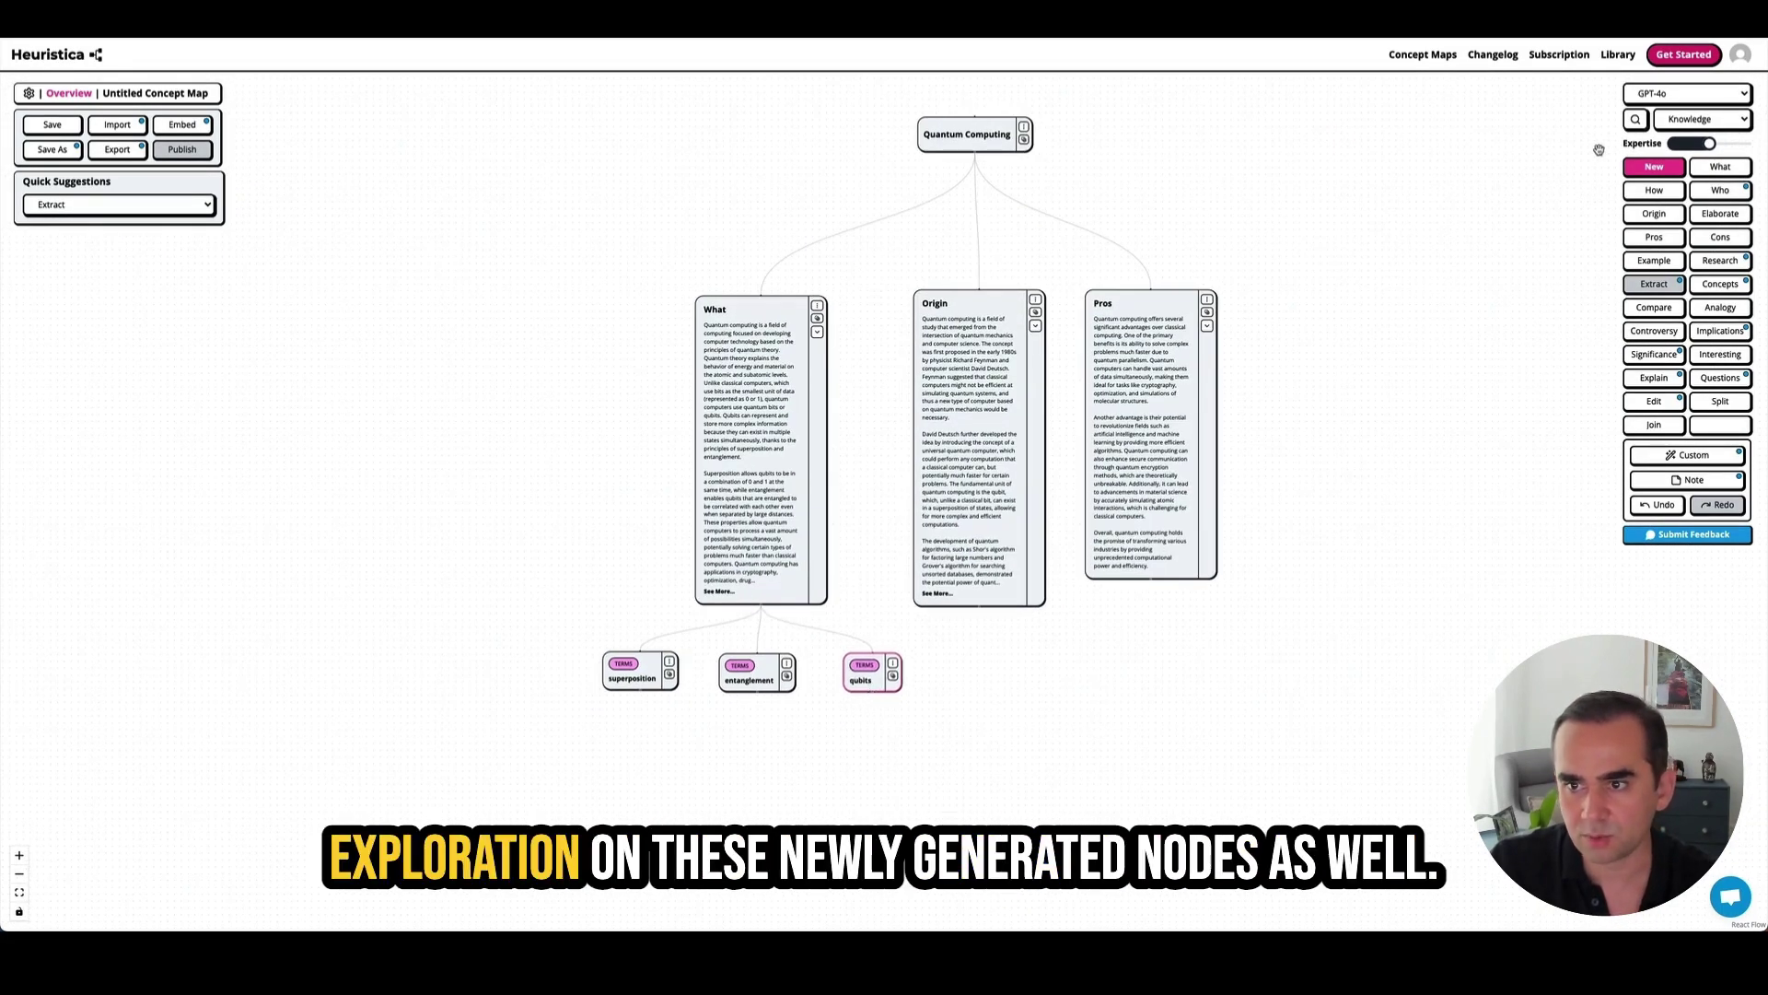
- Generate a What explanation for the qubits node and place it directly beneath that node
{"action": "left_click", "coordinate": [1722, 168]}
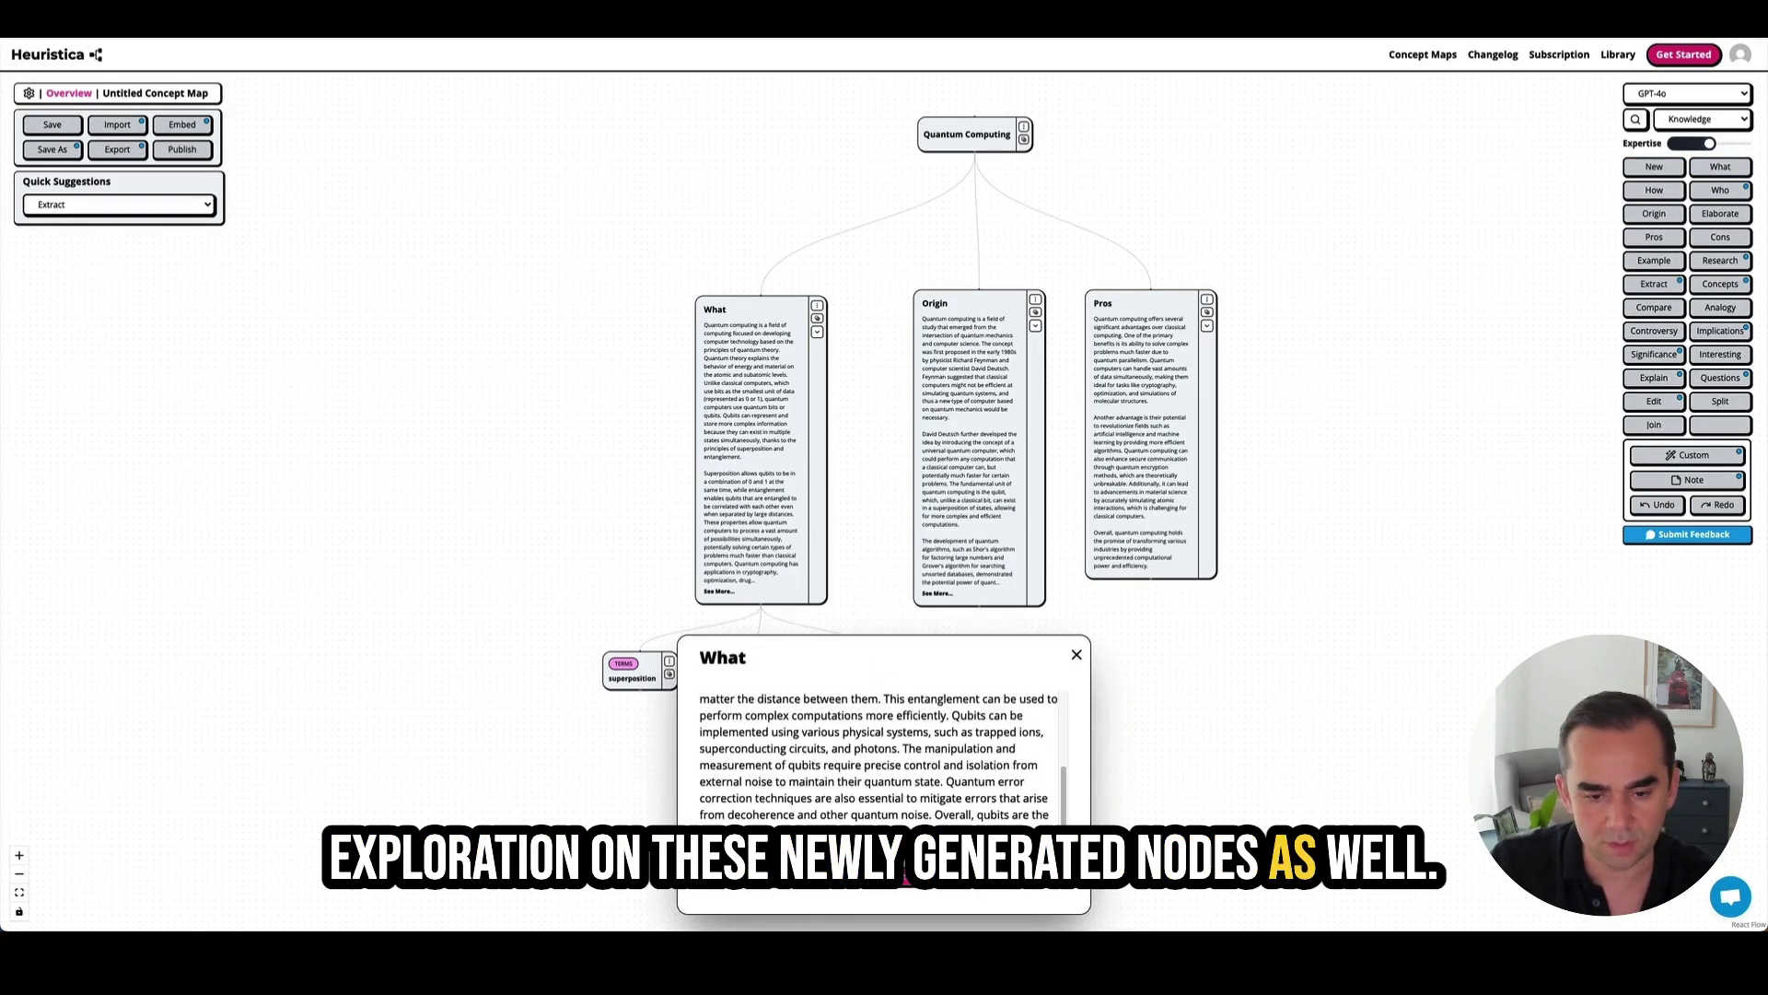
{"action": "left_click_drag", "start_coordinate": [1082, 792], "coordinate": [1080, 651]}
{"action": "left_click_drag", "start_coordinate": [932, 700], "coordinate": [907, 700]}
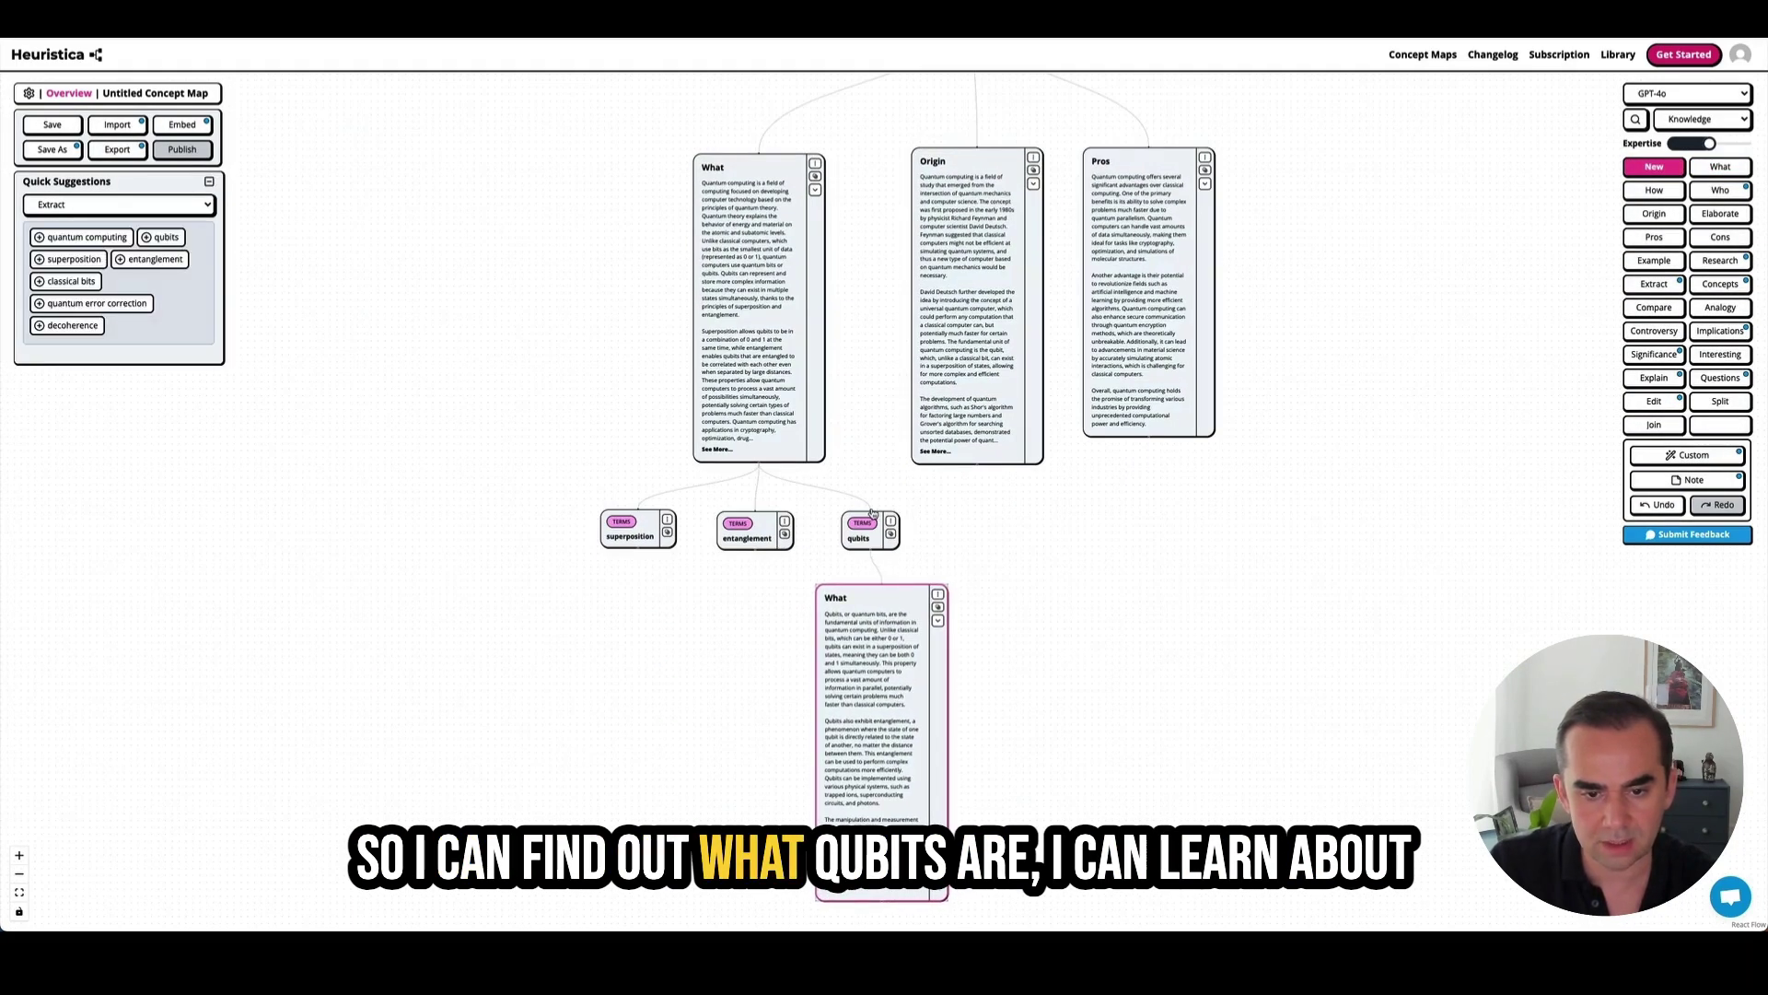
{"action": "left_click_drag", "start_coordinate": [872, 520], "coordinate": [879, 523]}
{"action": "left_click_drag", "start_coordinate": [890, 643], "coordinate": [884, 648]}
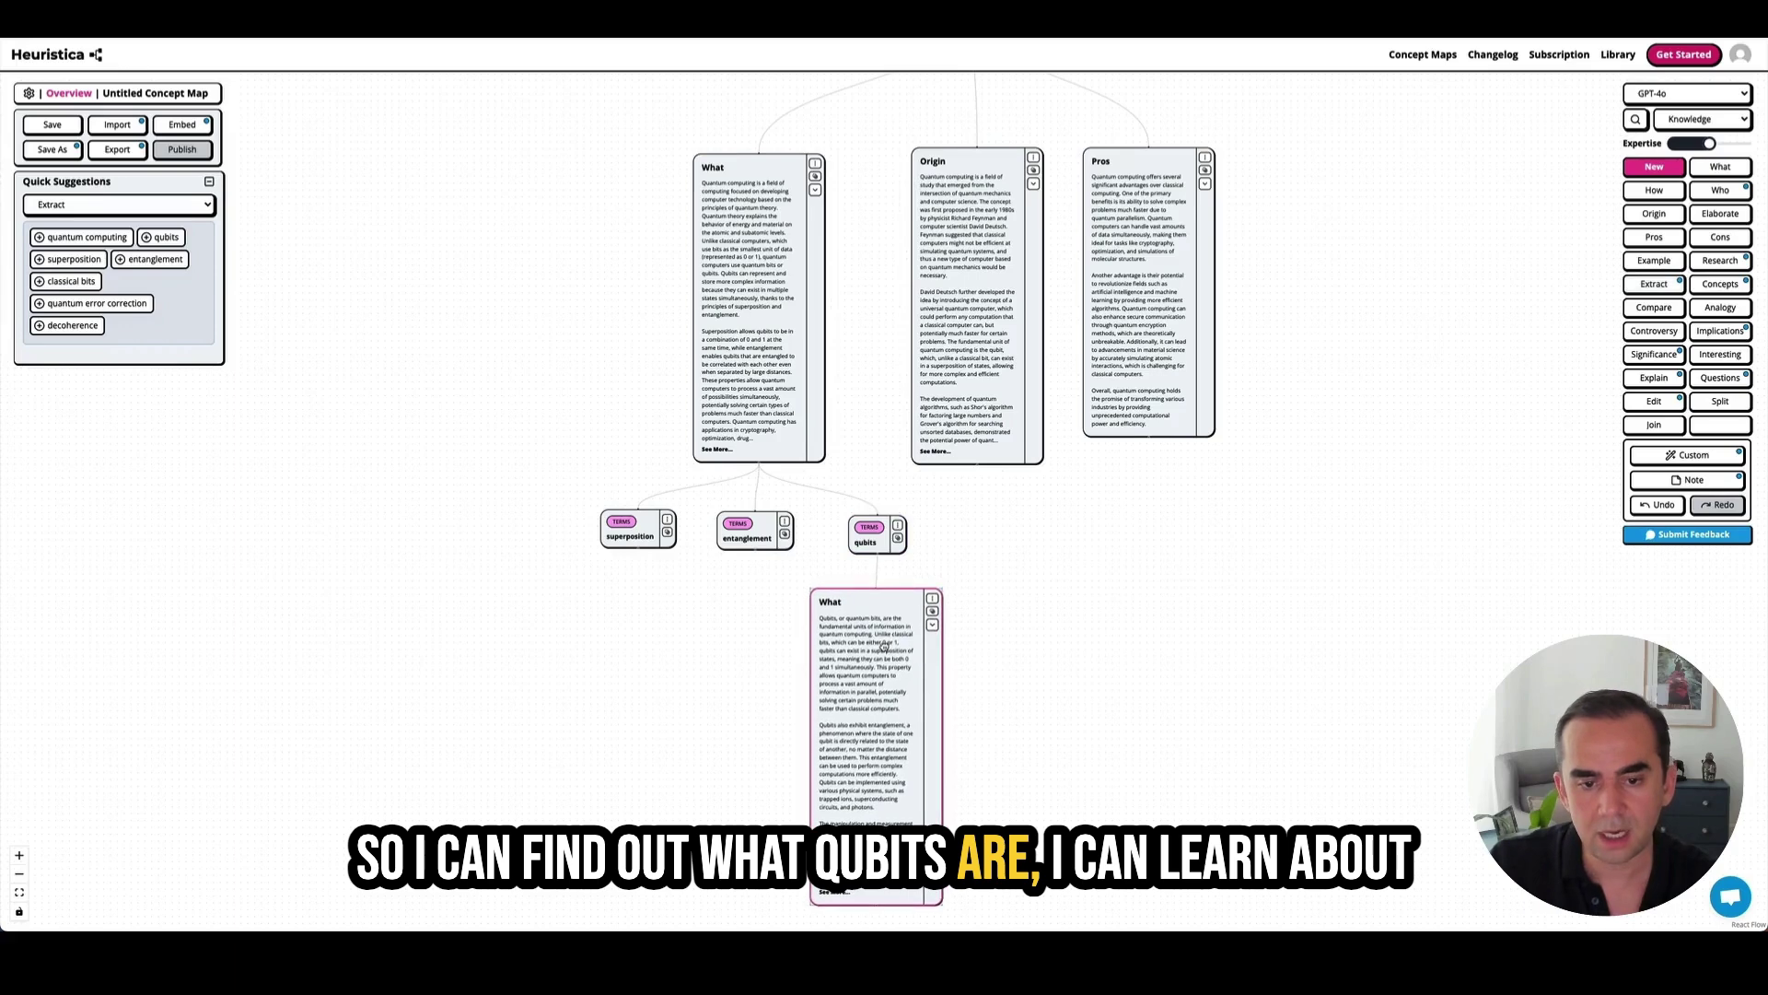
- View the Implications options for the qubits node and dismiss them without choosing any
{"action": "left_click", "coordinate": [876, 545]}
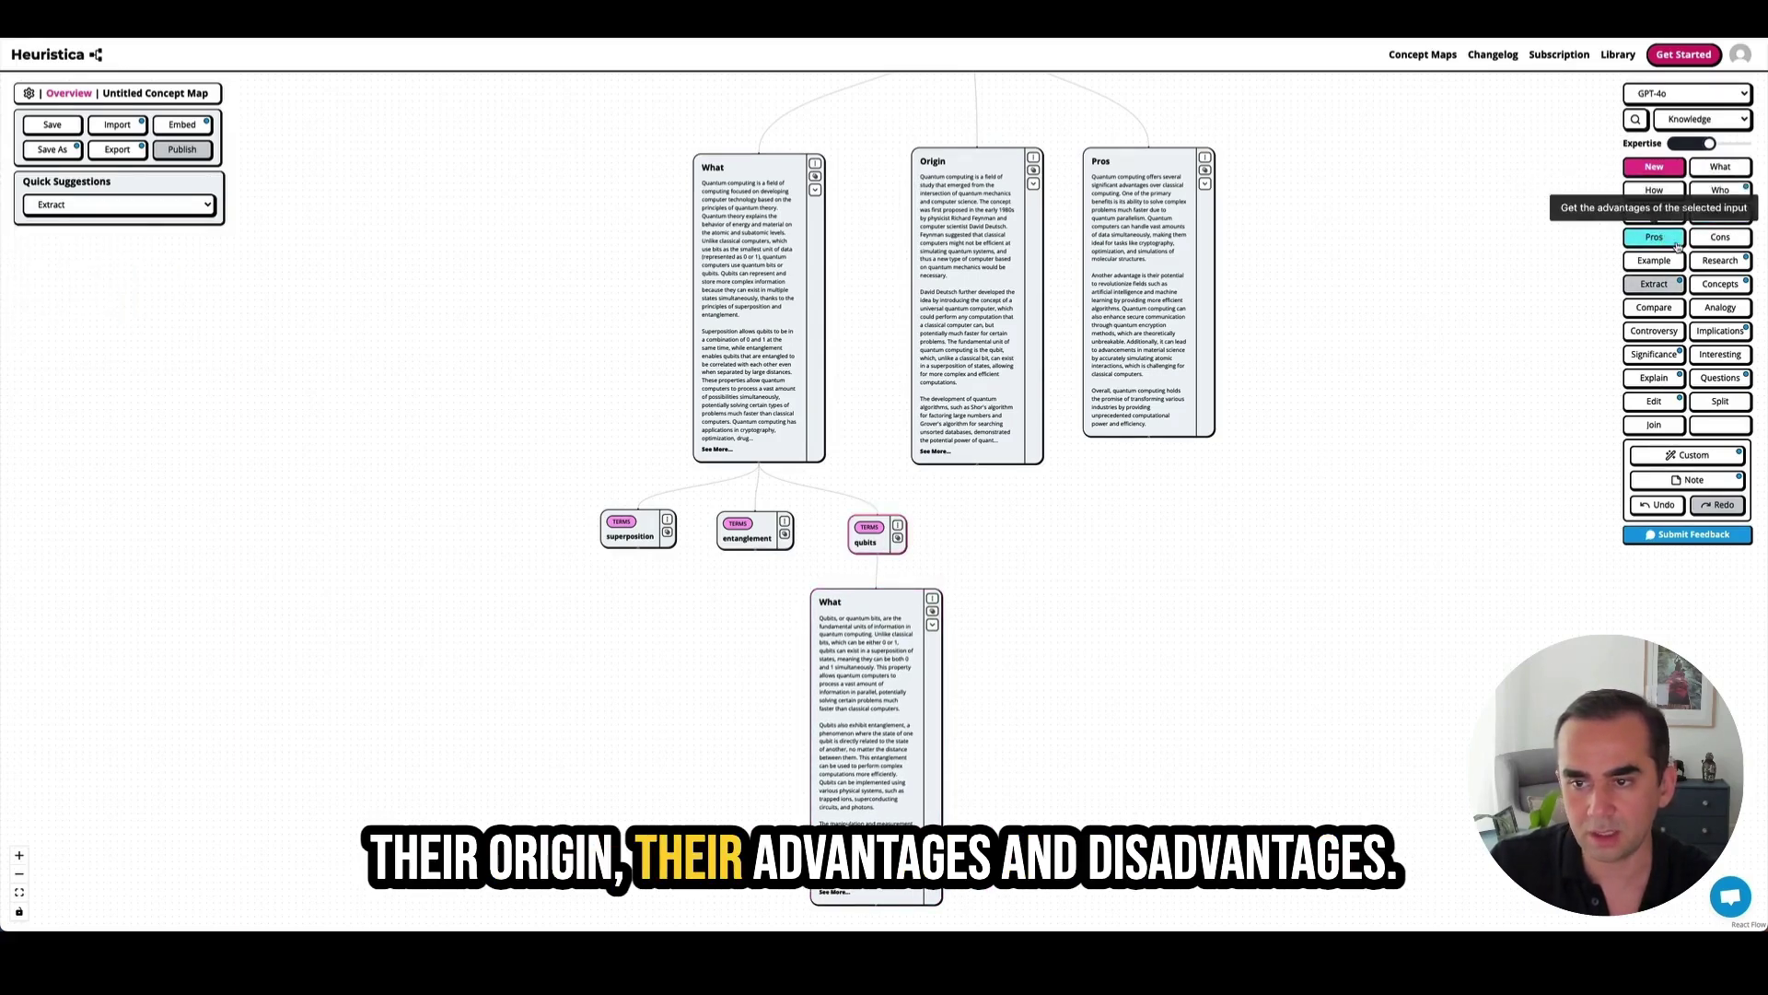
{"action": "left_click_drag", "start_coordinate": [1429, 461], "coordinate": [1391, 491]}
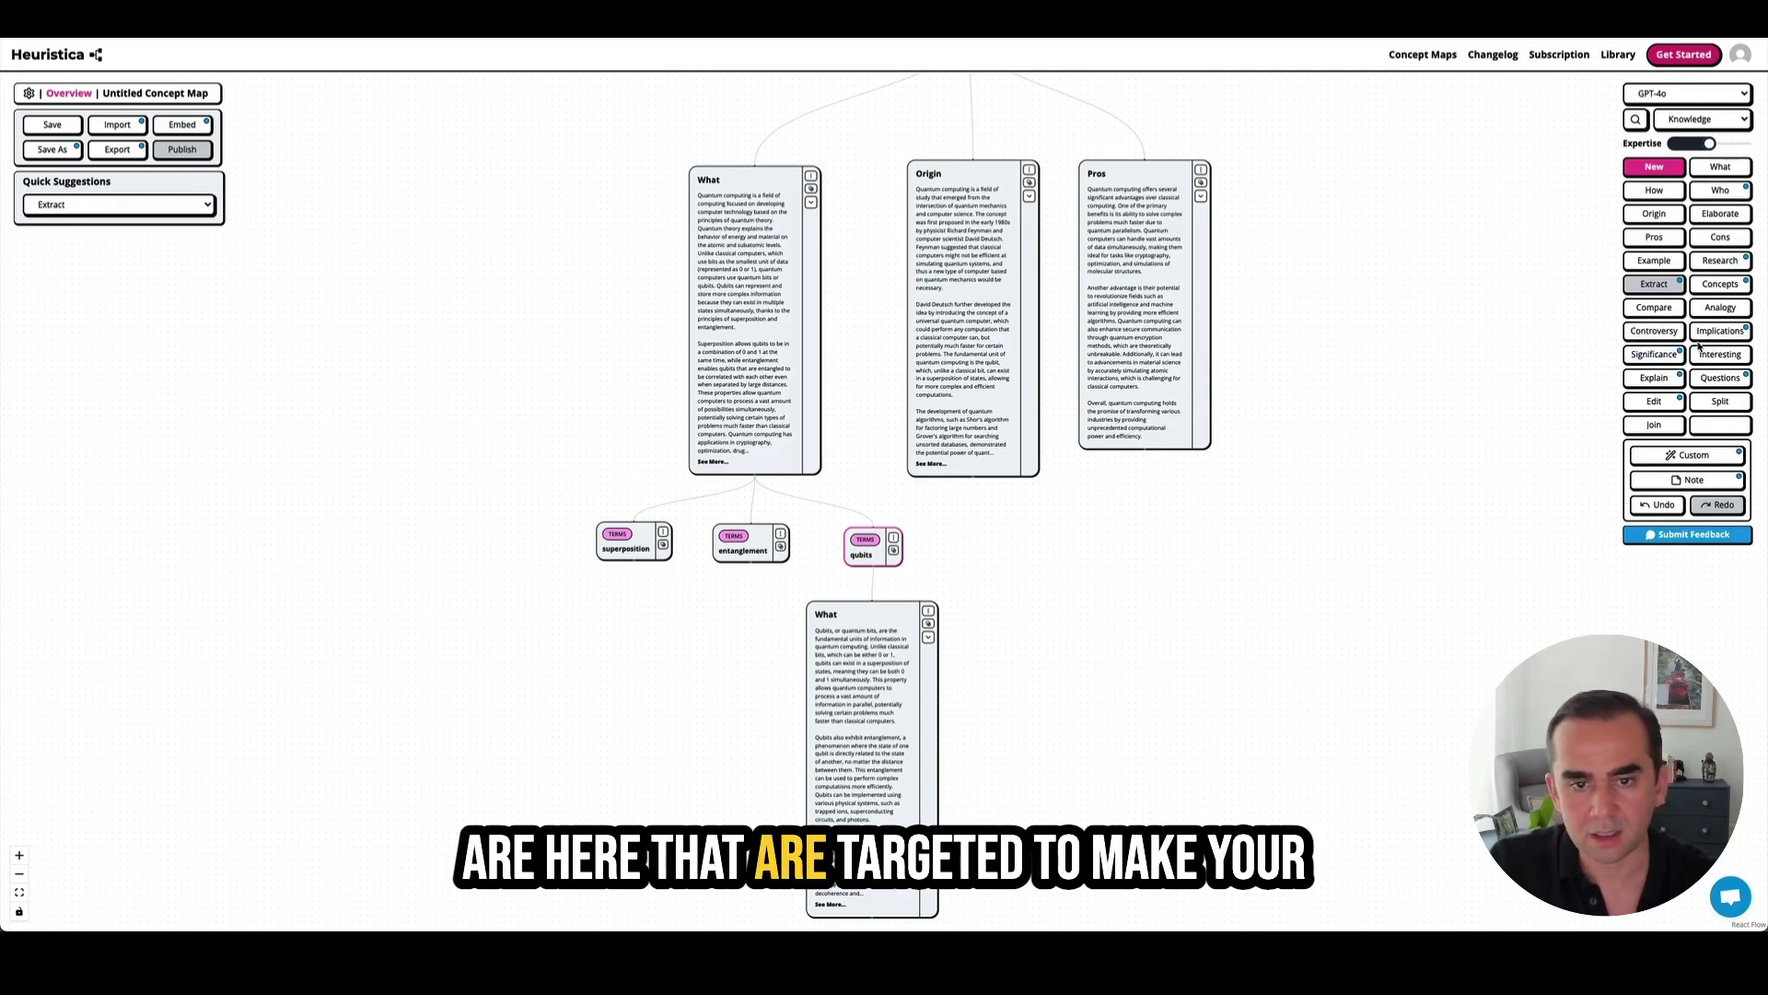
{"action": "left_click_drag", "start_coordinate": [1410, 537], "coordinate": [1412, 584]}
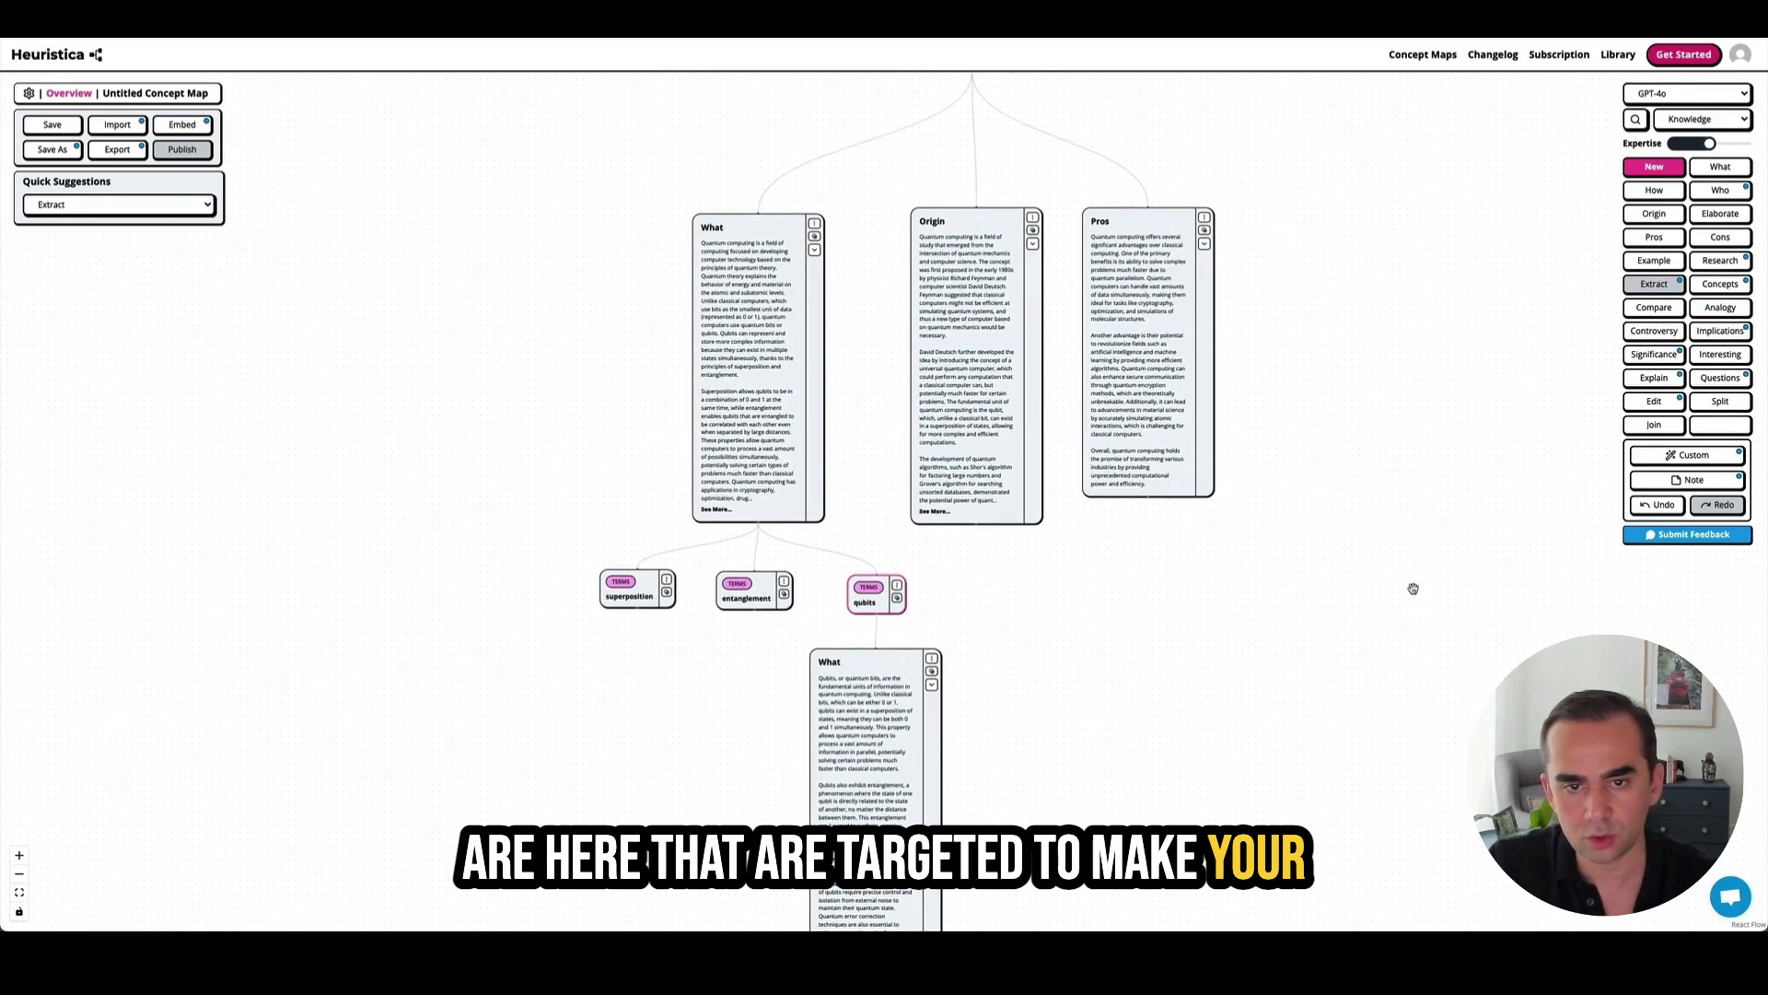
{"action": "left_click_drag", "start_coordinate": [1286, 347], "coordinate": [1293, 259]}
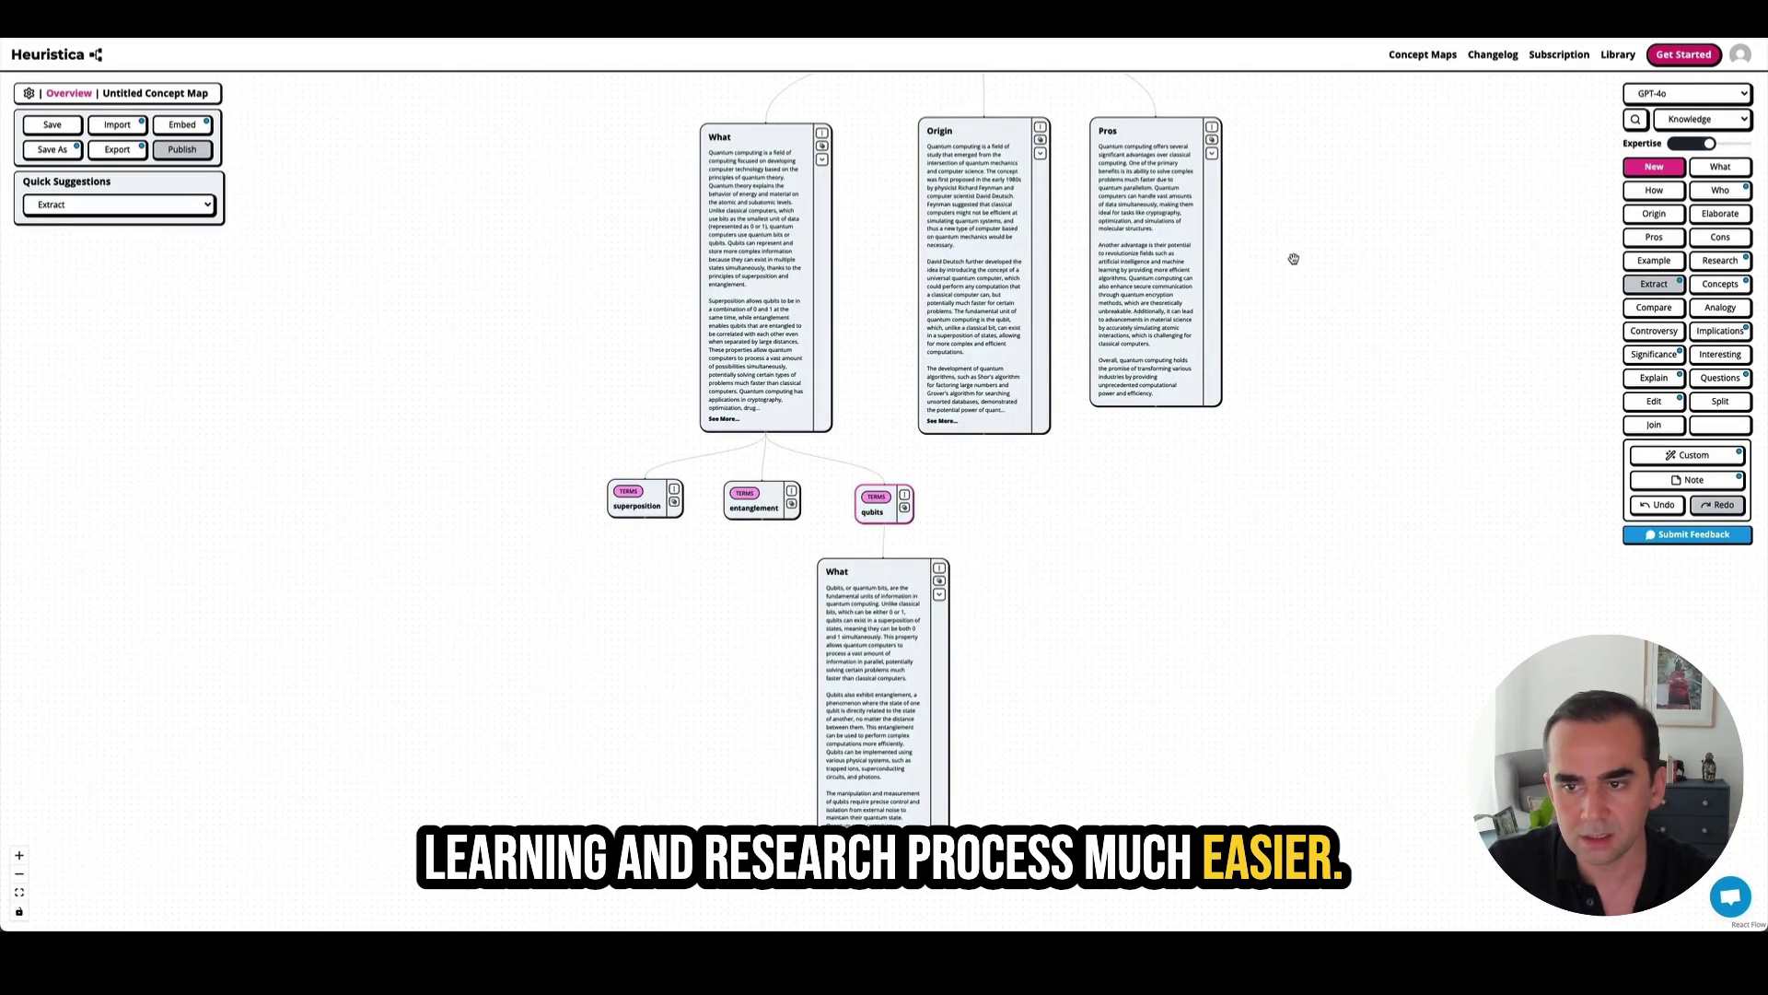
{"action": "left_click", "coordinate": [1720, 332]}
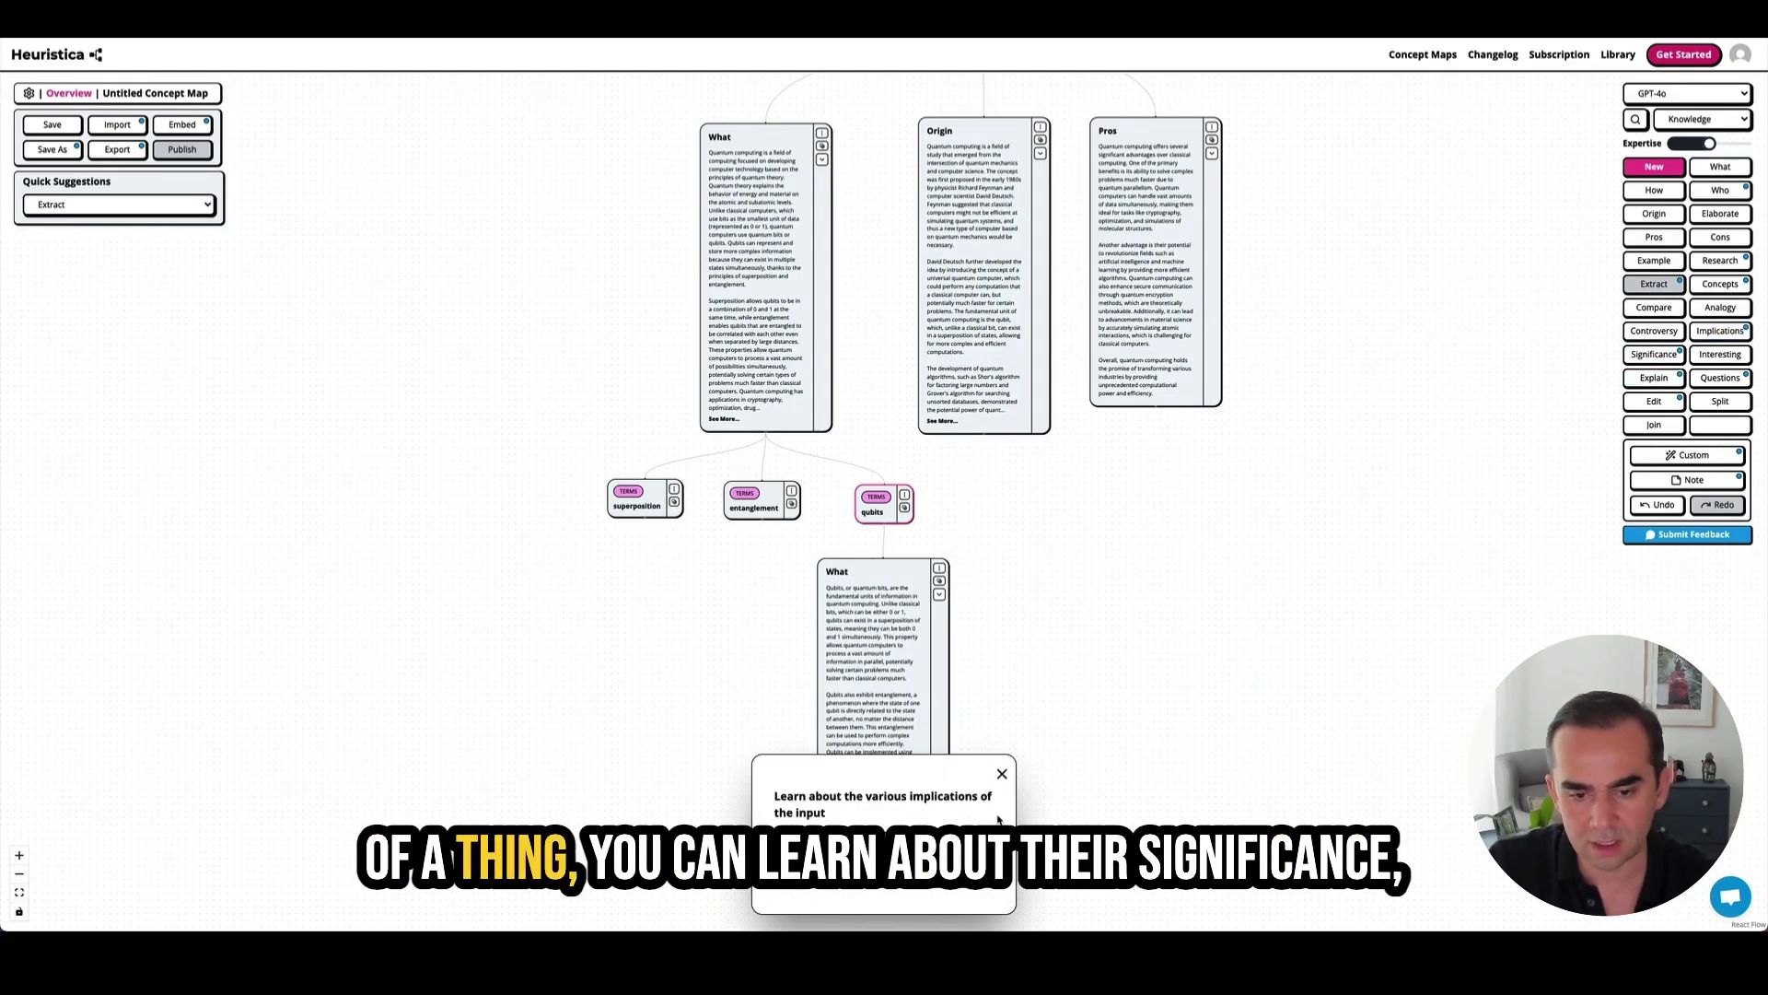
{"action": "left_click", "coordinate": [1002, 776]}
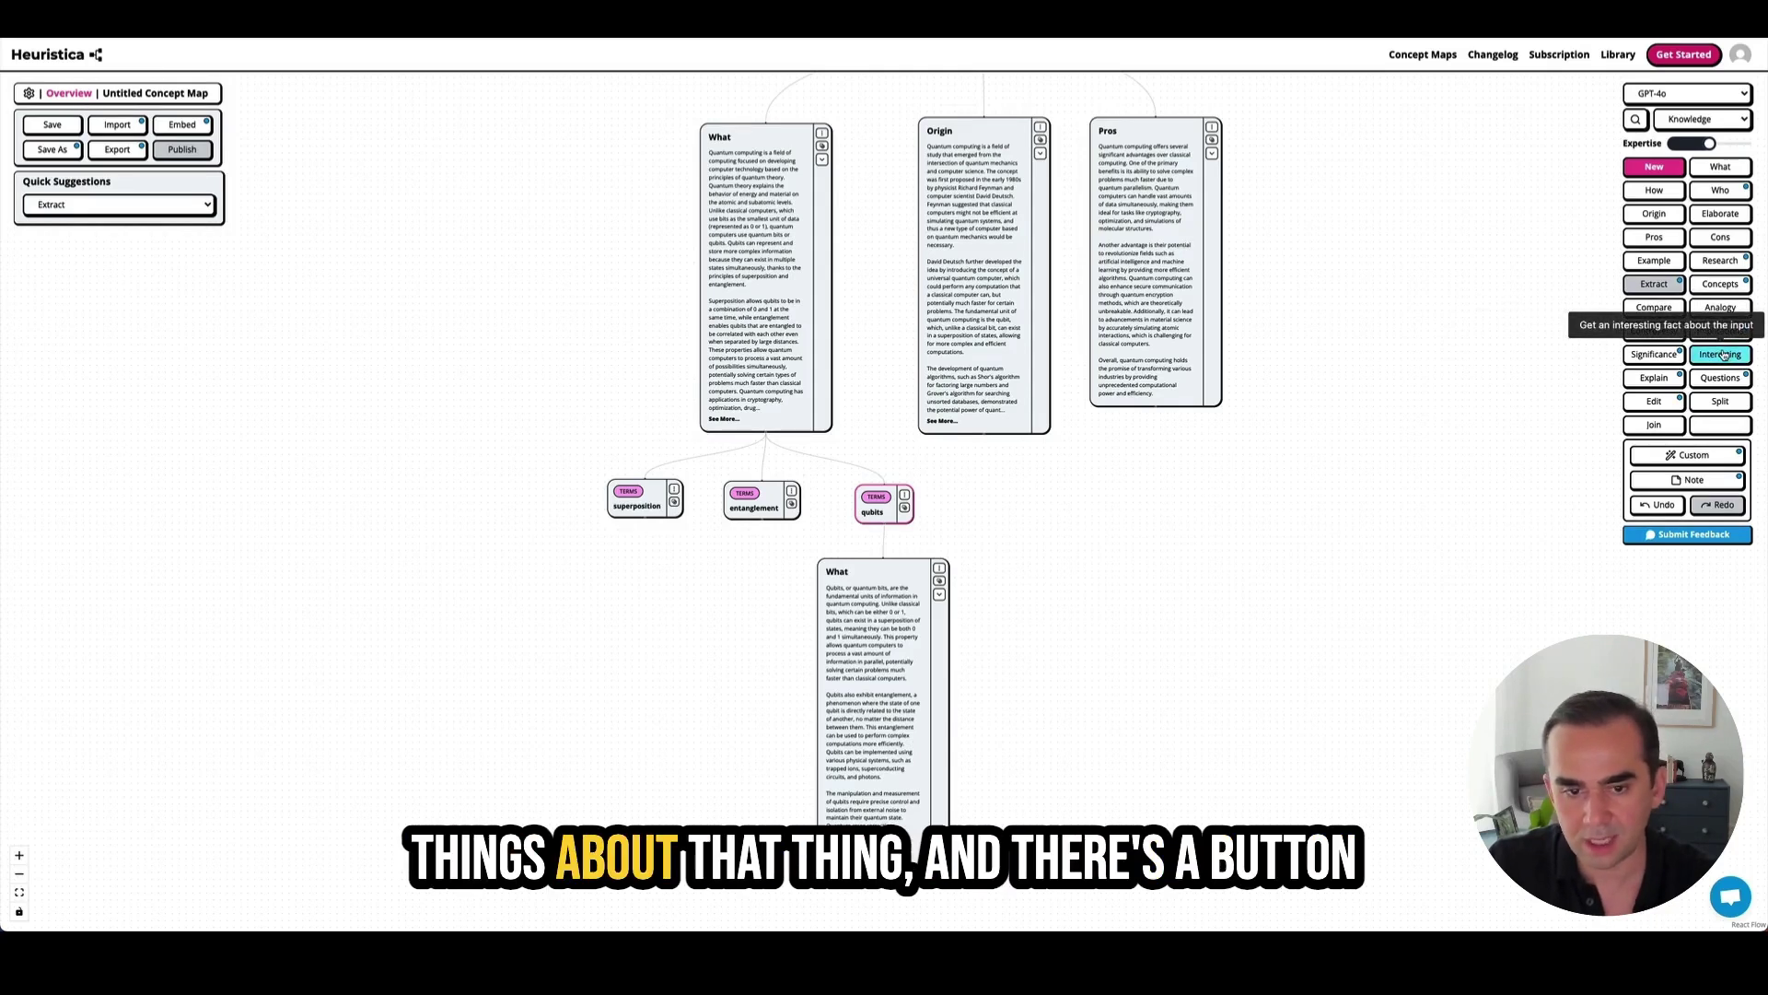
- Generate suggested questions for the qubits node, answer "How does error correction work in the context of qubits?" and place the answer beside its What node
{"action": "left_click", "coordinate": [1731, 385]}
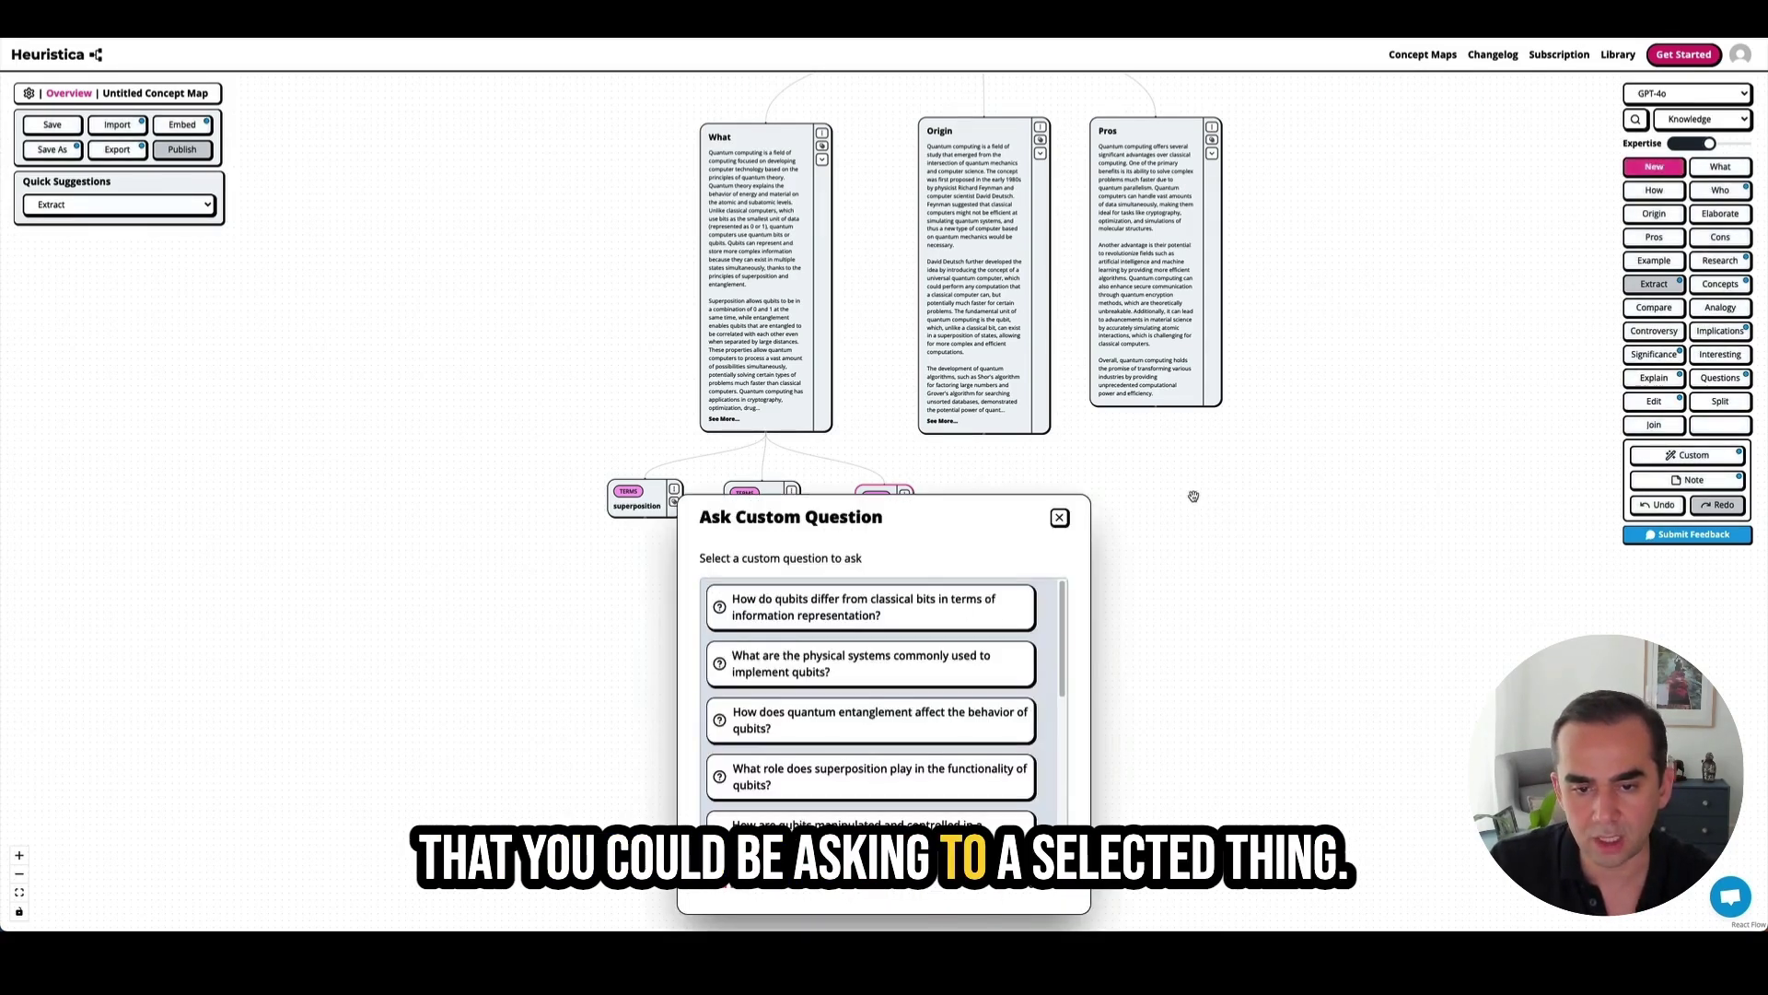
{"action": "left_click_drag", "start_coordinate": [1213, 521], "coordinate": [1236, 465]}
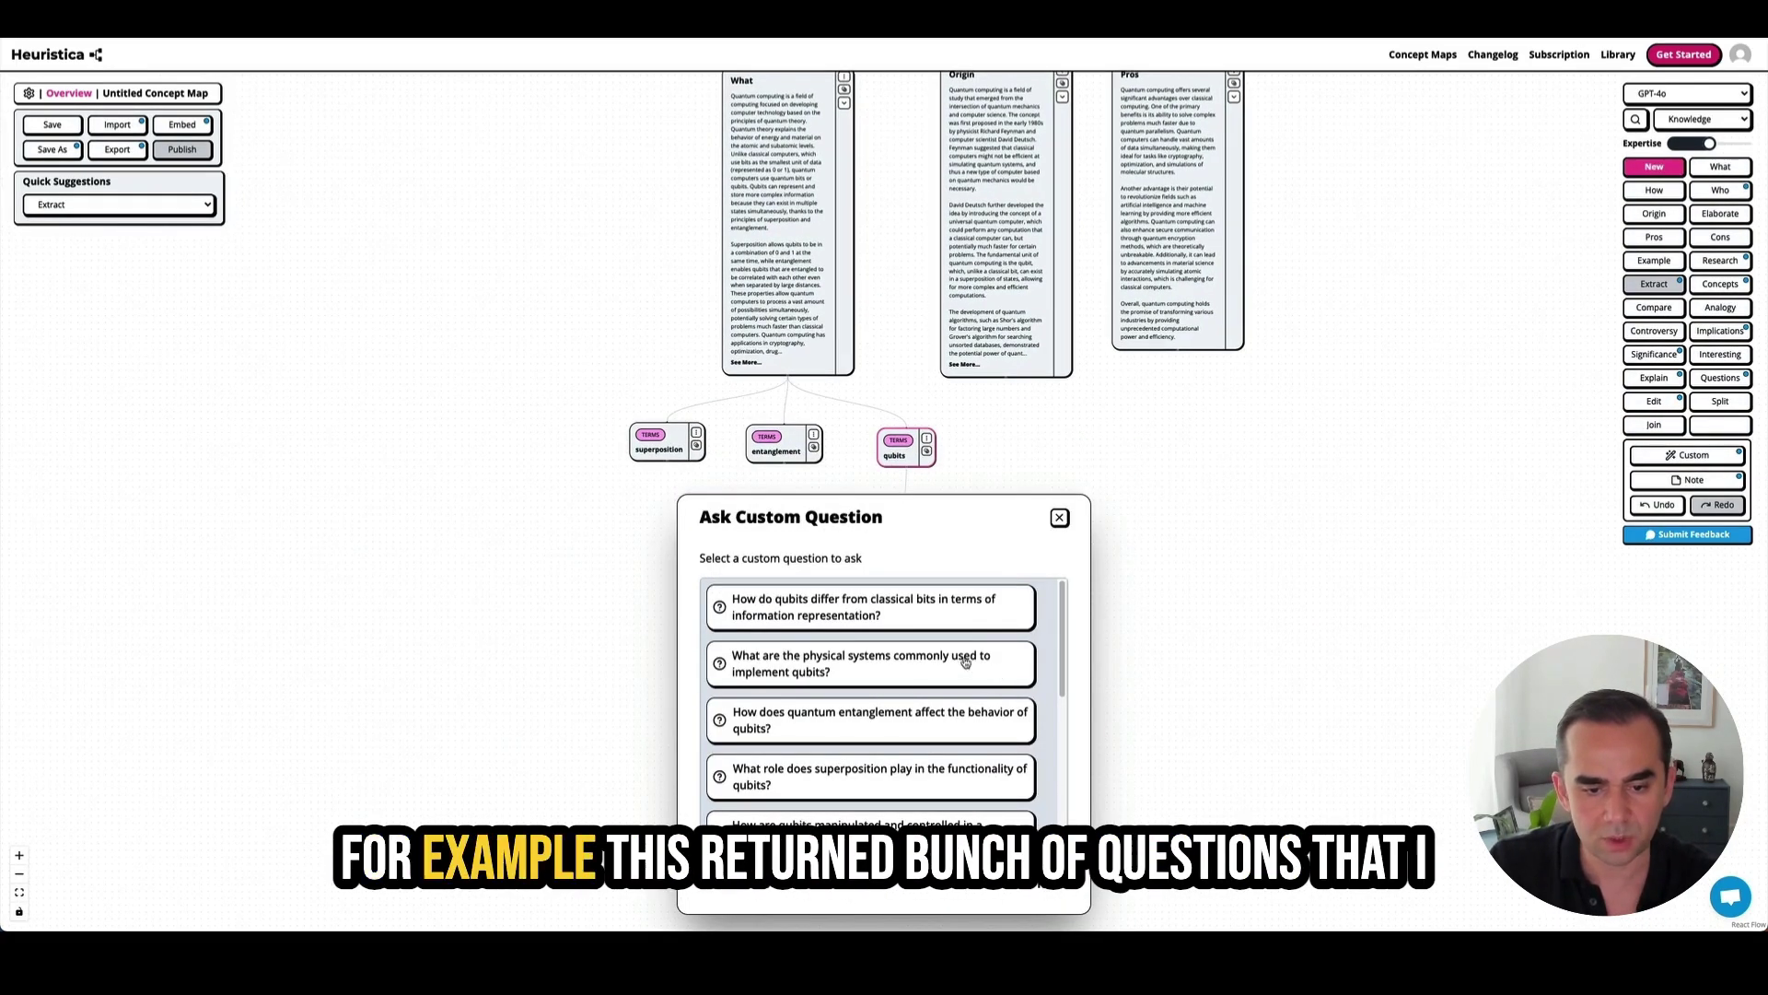
{"action": "scroll", "coordinate": [958, 681], "scroll_direction": "down", "scroll_amount": 6}
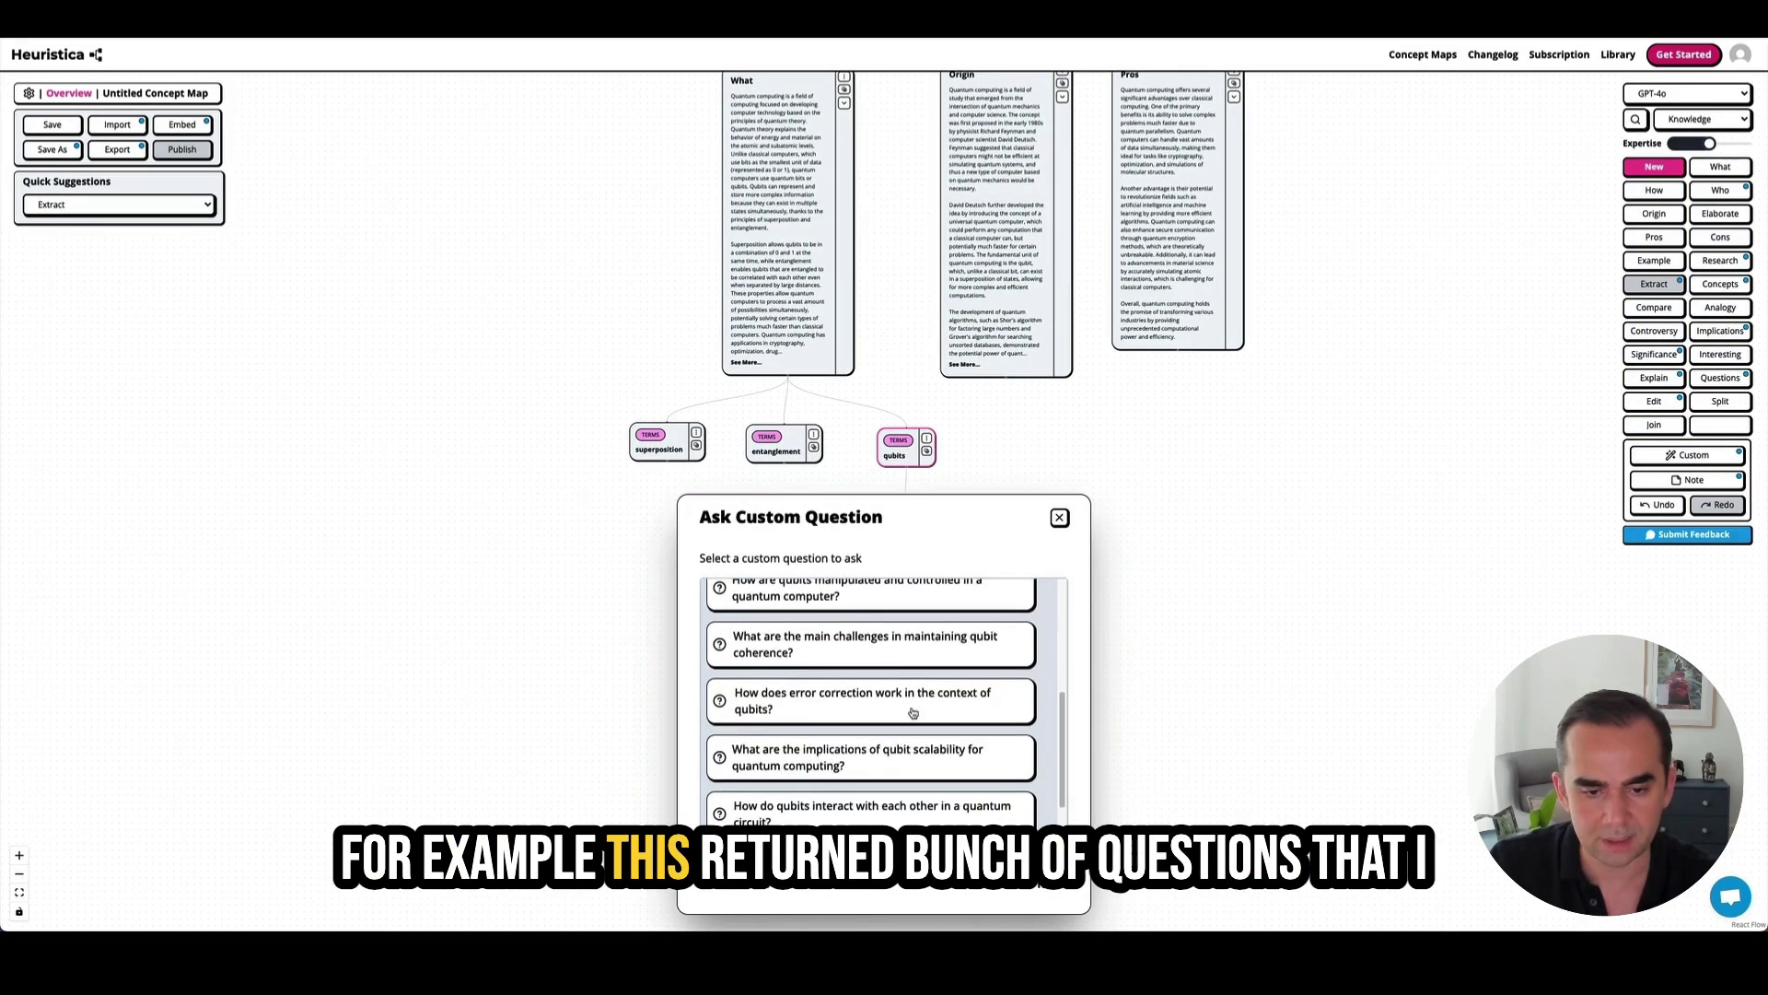
{"action": "left_click", "coordinate": [866, 669]}
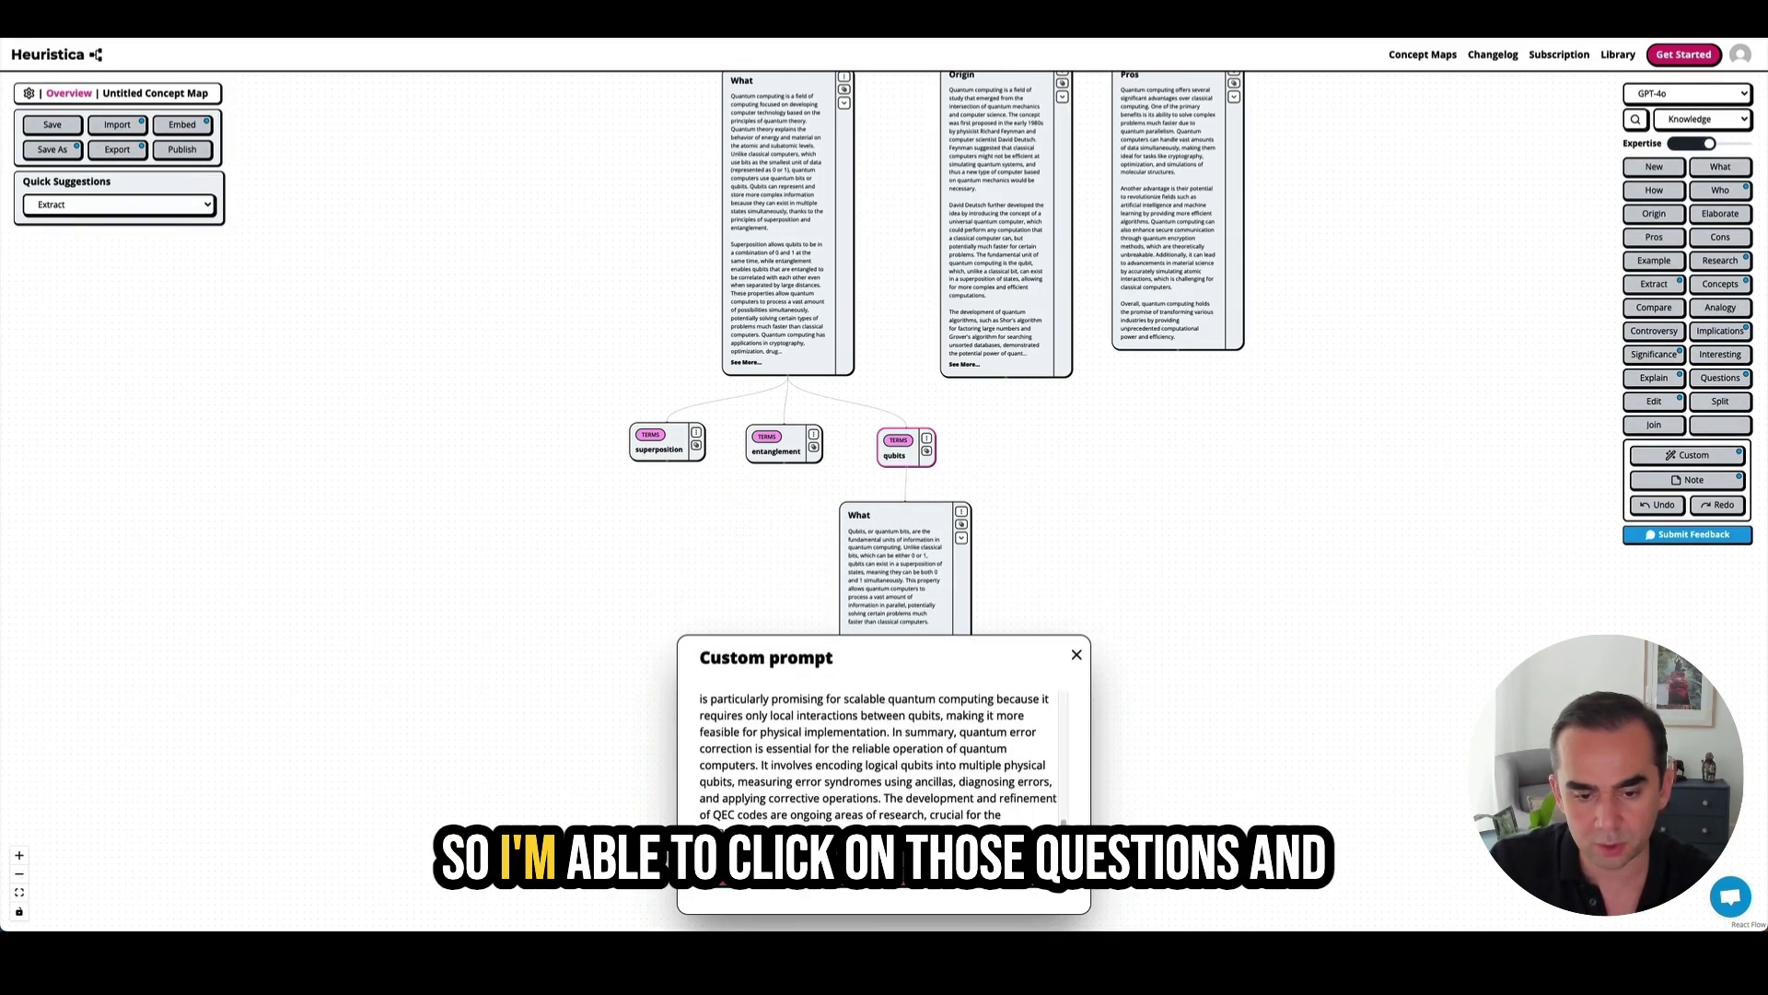
{"action": "left_click_drag", "start_coordinate": [949, 617], "coordinate": [1095, 620]}
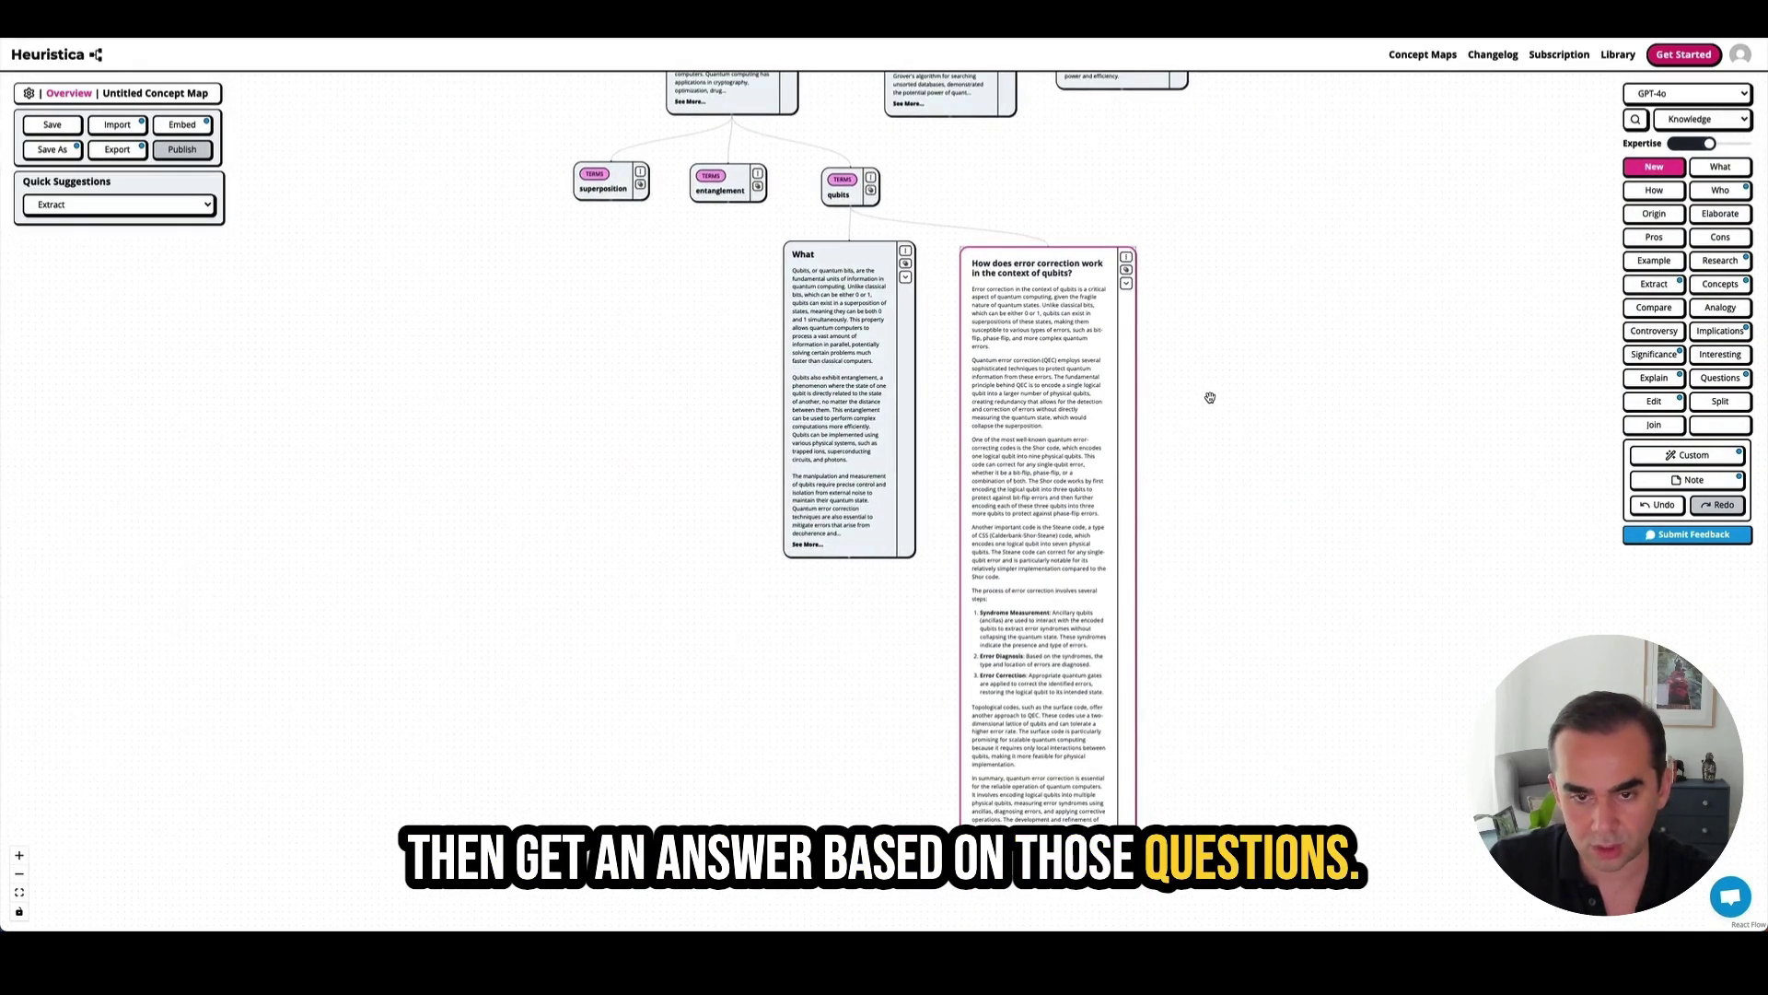
- Move the qubits node sideways so it sits above the error correction answer node
{"action": "left_click_drag", "start_coordinate": [804, 374], "coordinate": [1029, 392]}
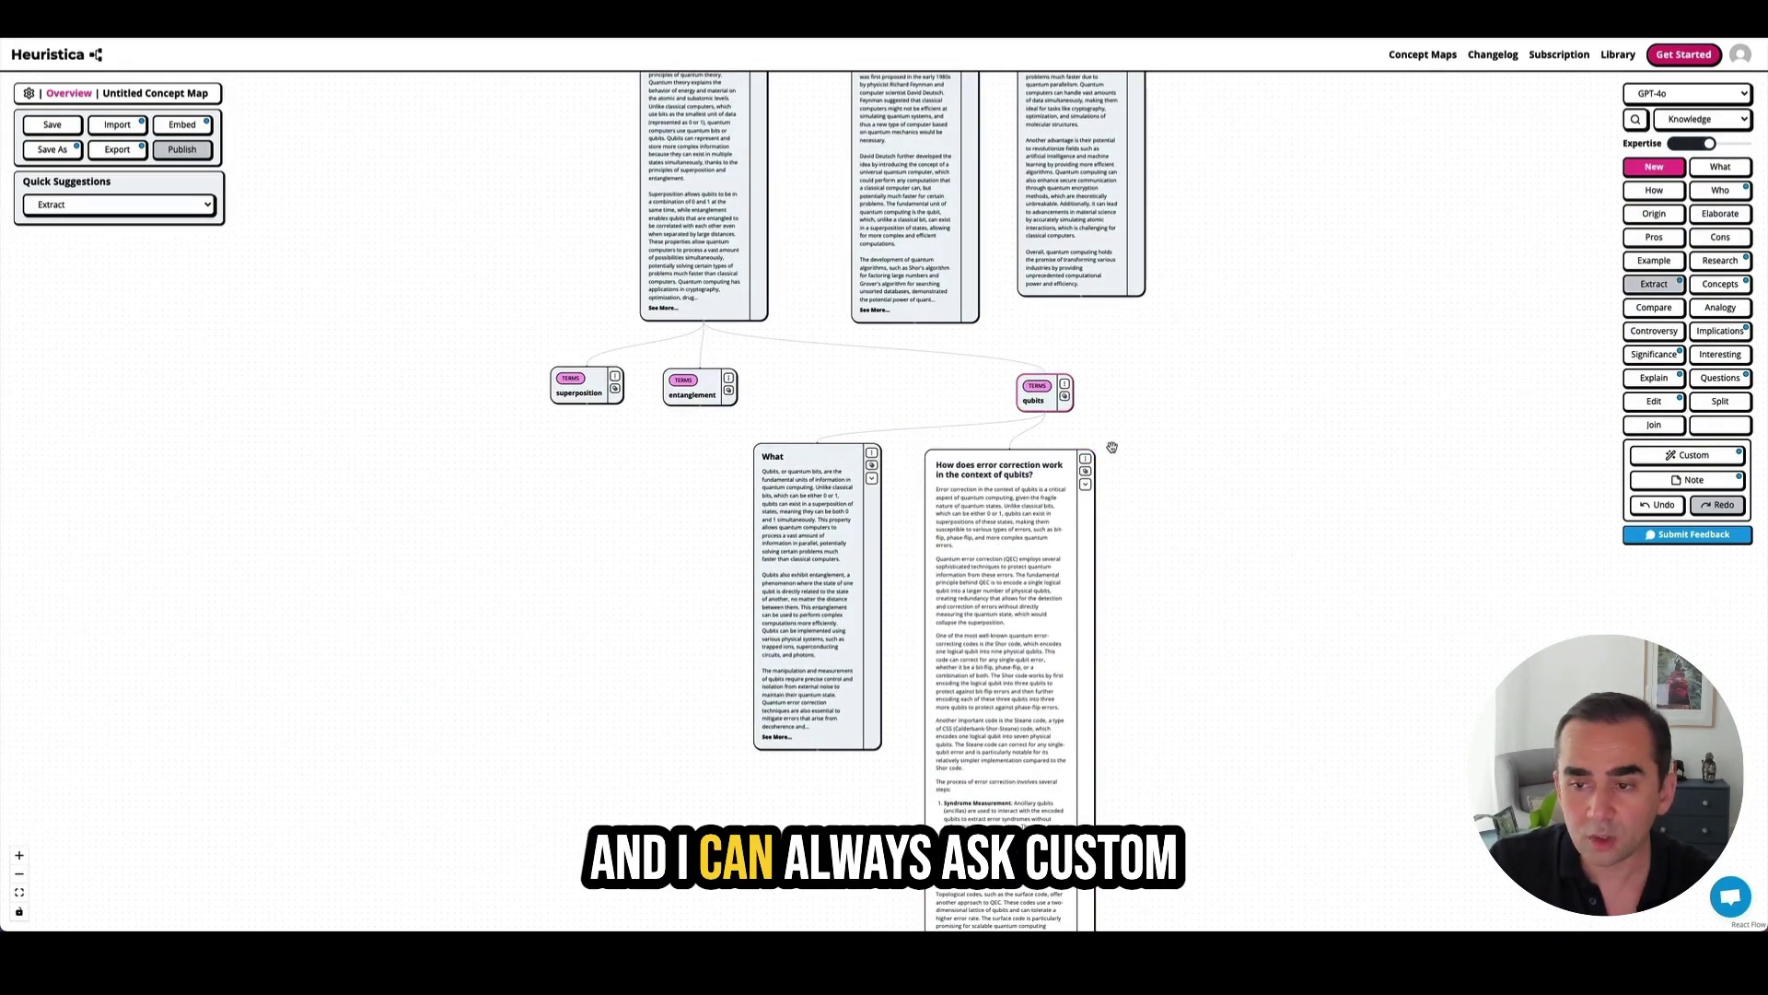
{"action": "scroll", "coordinate": [1148, 440], "scroll_direction": "up", "scroll_amount": 2}
{"action": "scroll", "coordinate": [1148, 436], "scroll_direction": "up", "scroll_amount": 1}
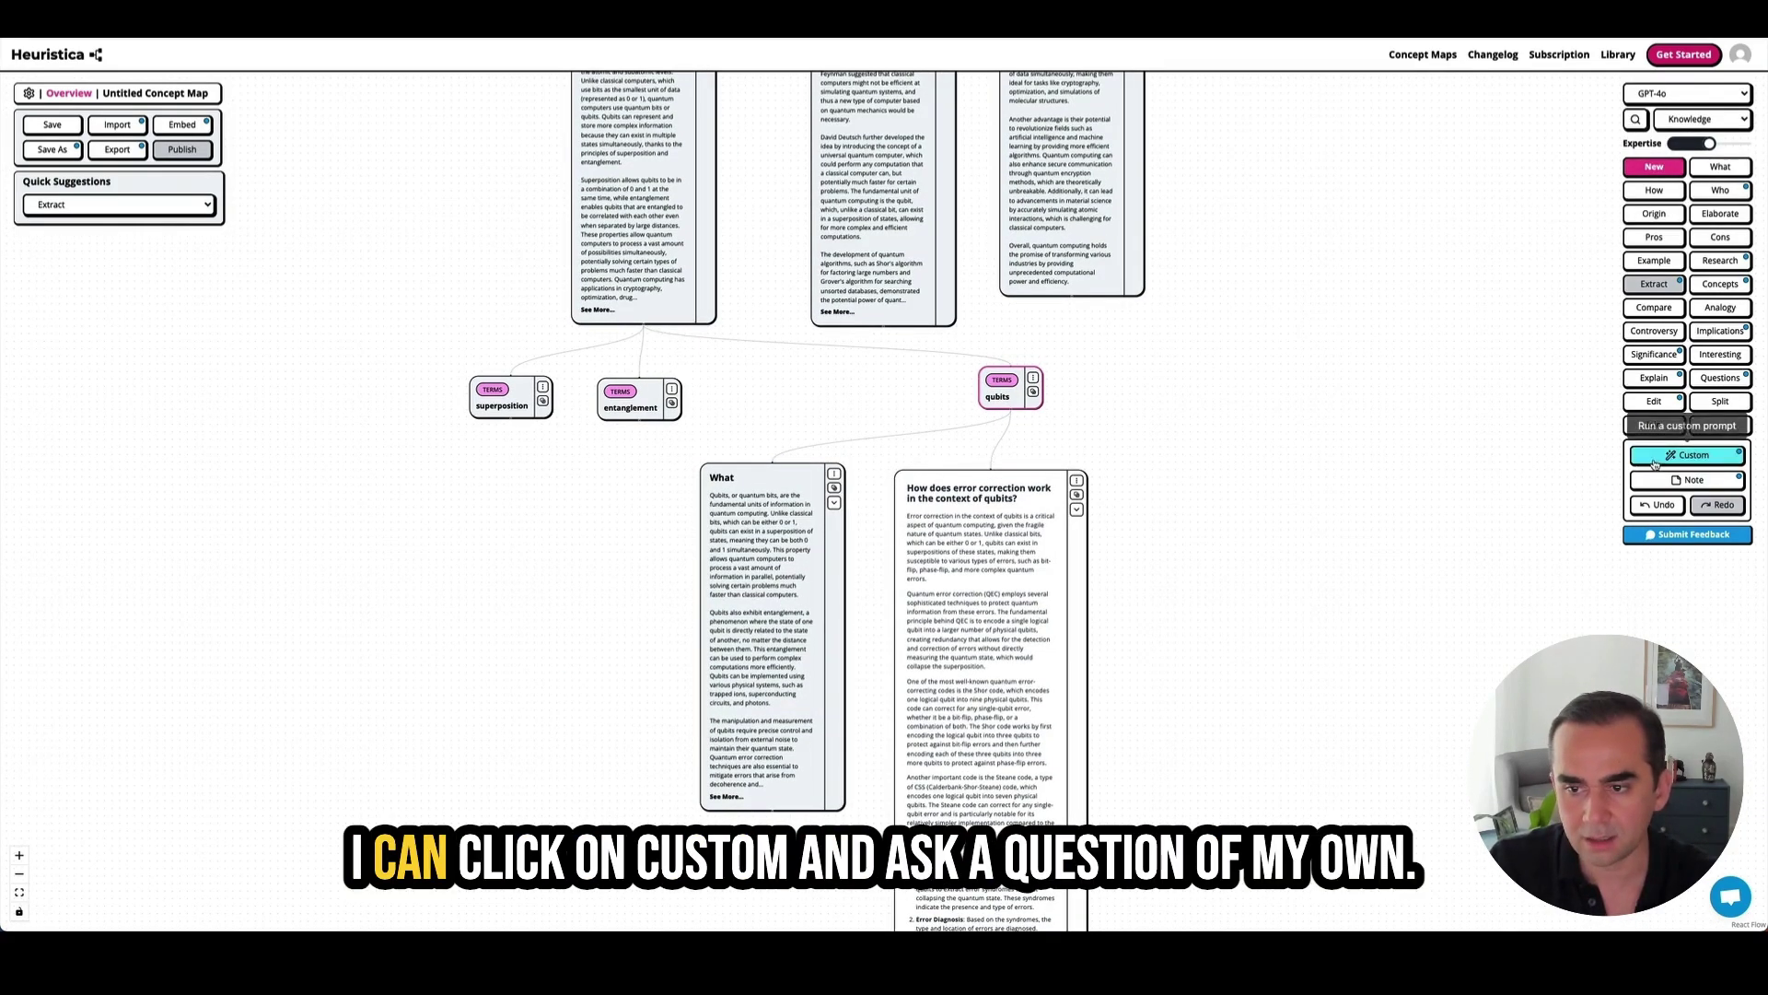
- Run the custom prompt "When was this invented and by whom?" on the qubits node and place the answer beside the error correction node
{"action": "left_click", "coordinate": [1688, 455]}
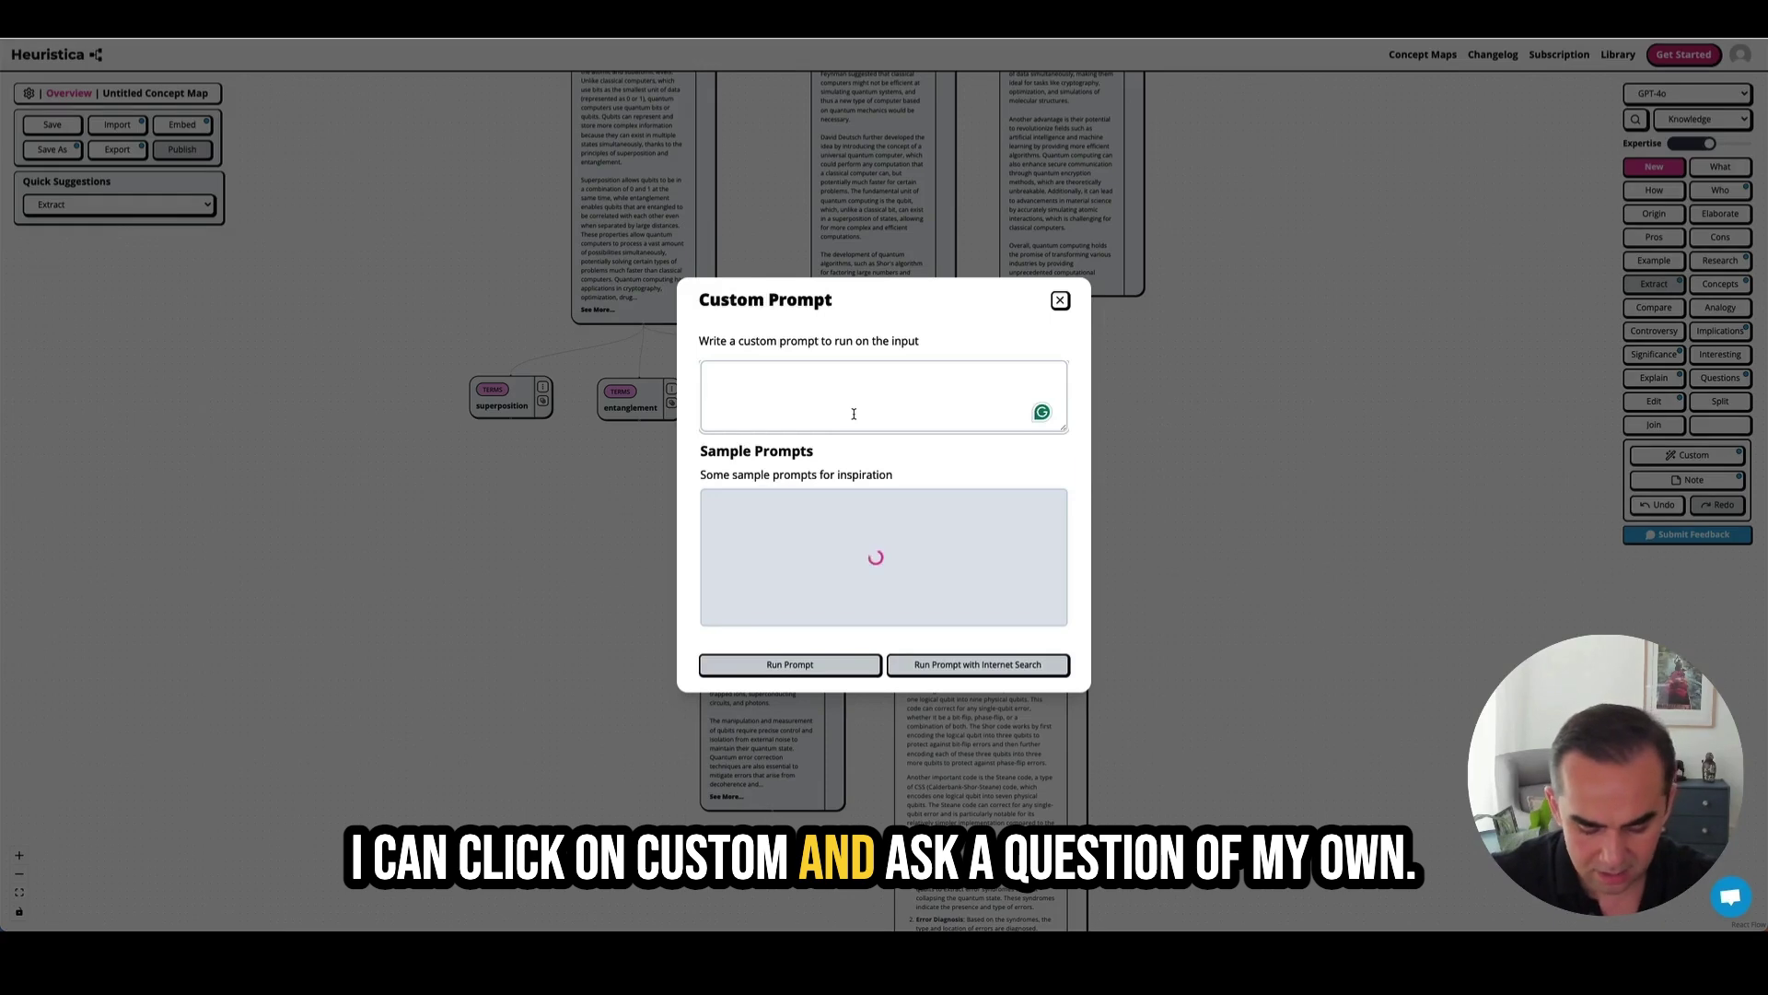
{"action": "type", "text": "When "}
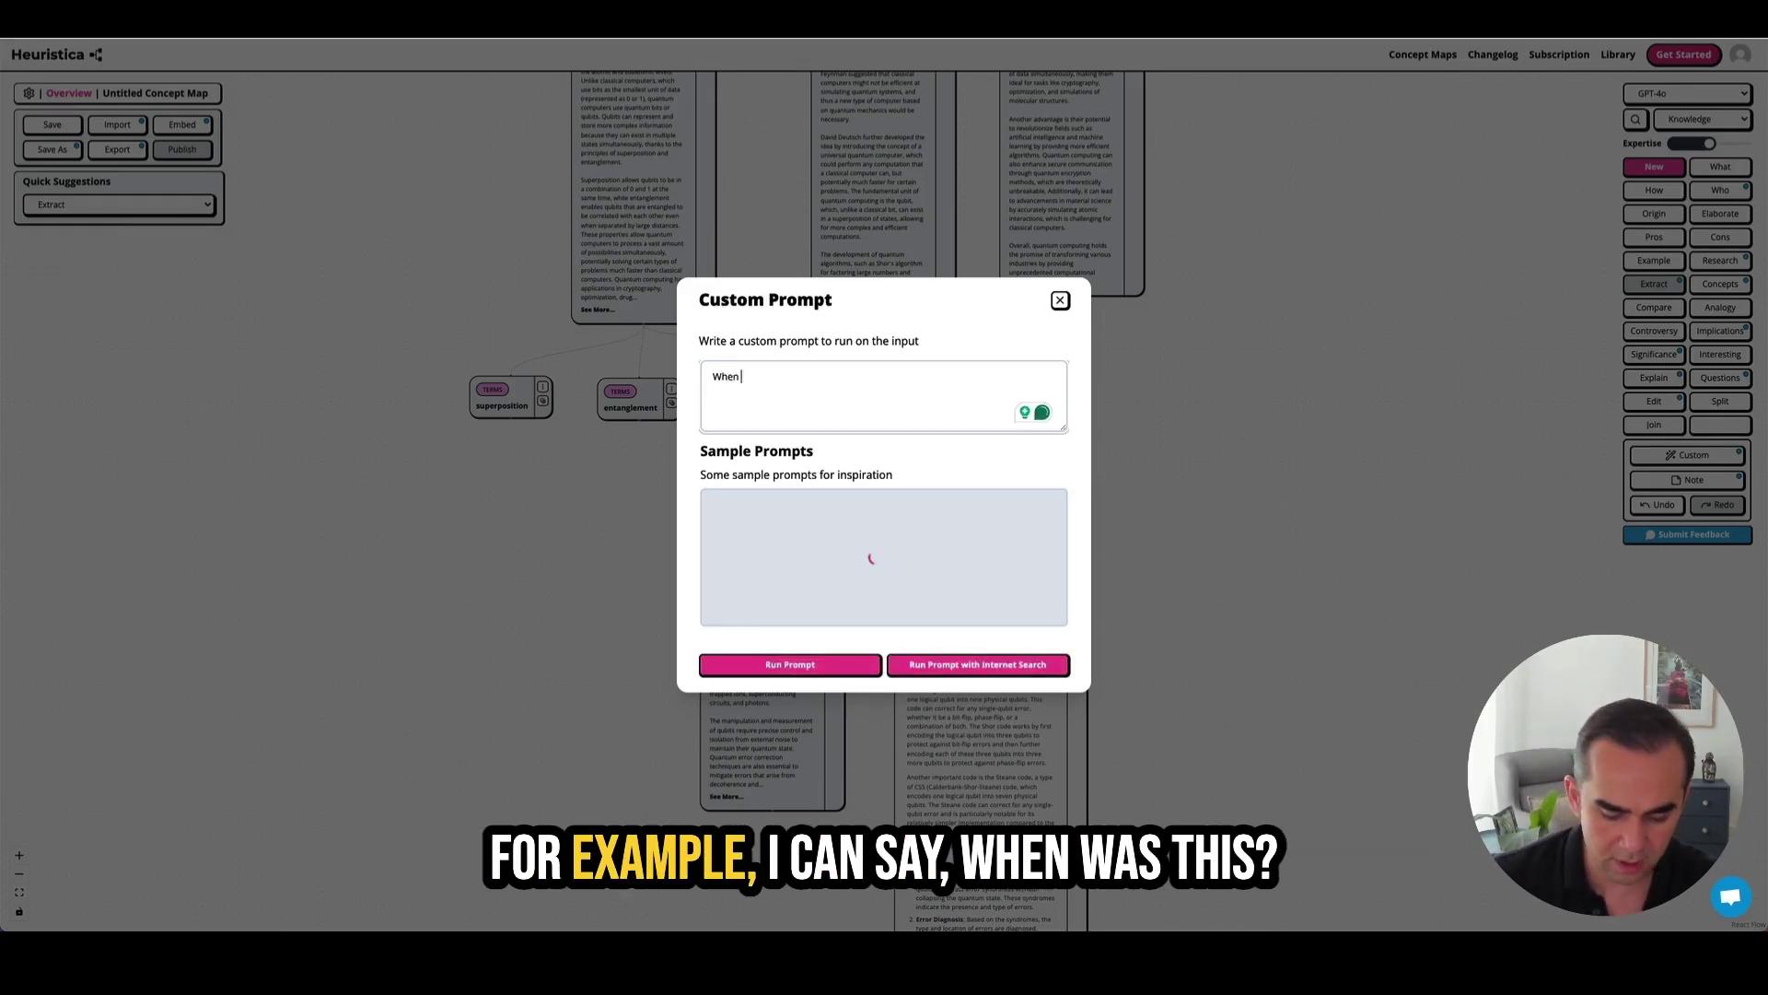
{"action": "type", "text": "wa thi"}
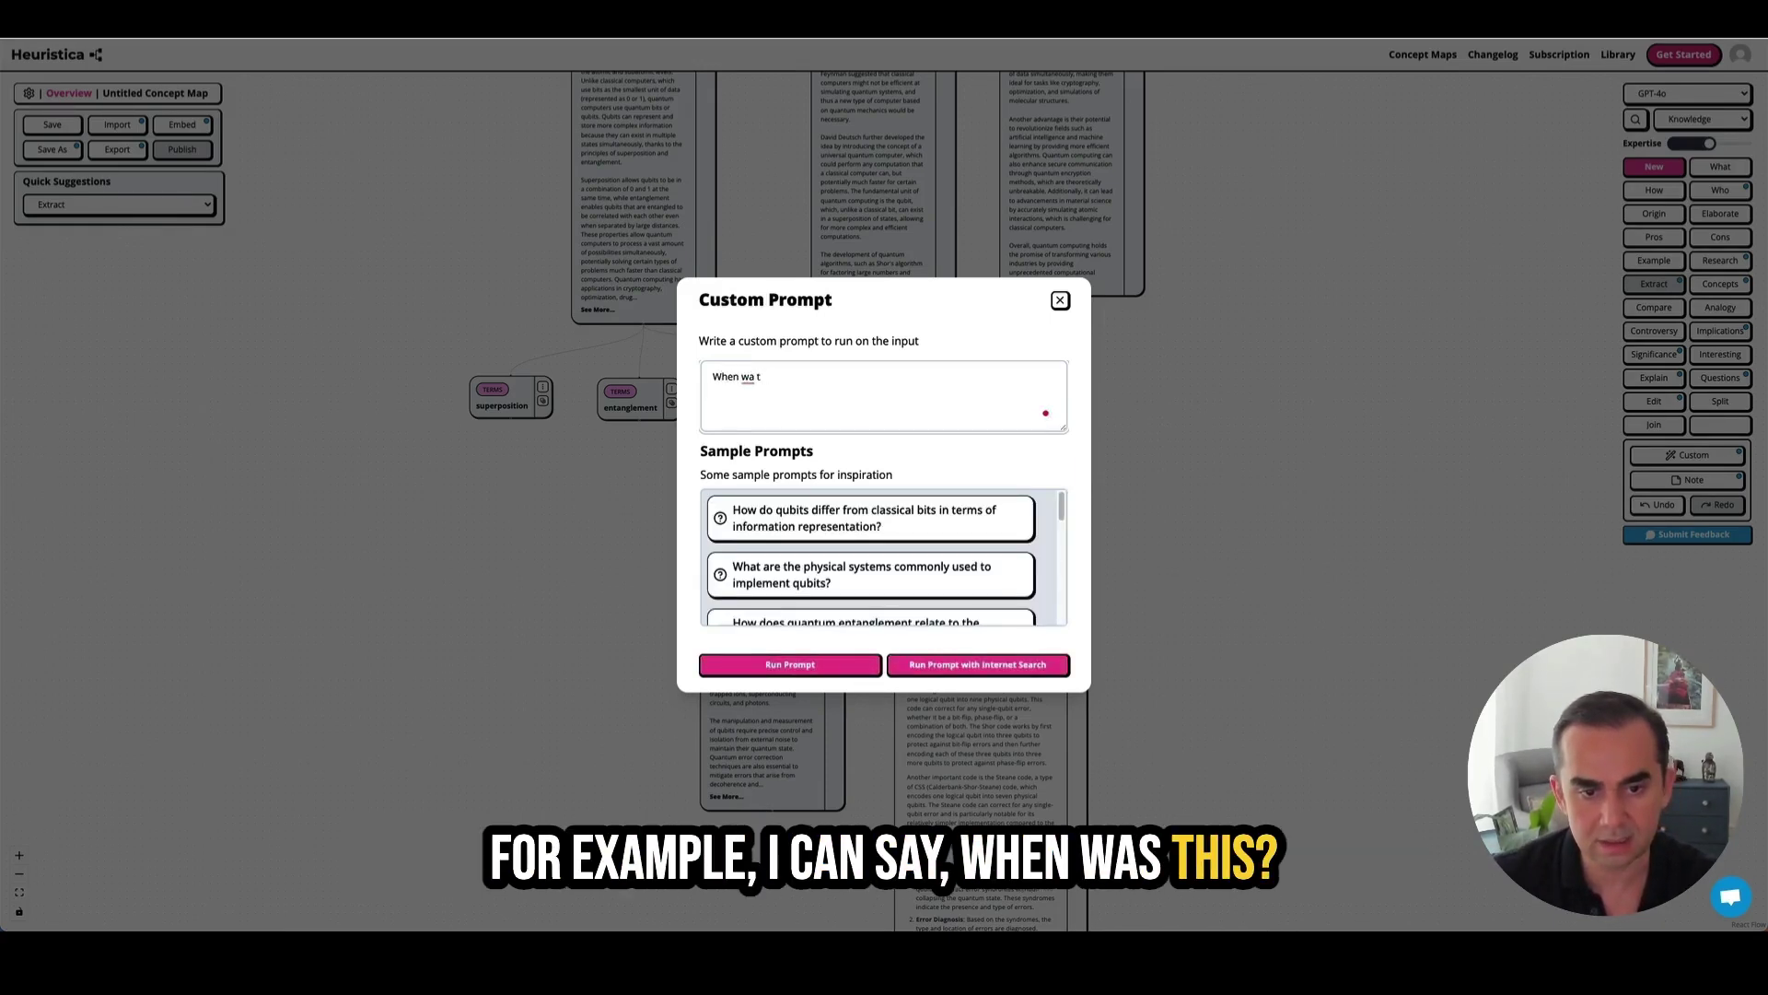
{"action": "key", "text": "BackSpace"}
{"action": "key", "text": "BackSpace"}
{"action": "type", "text": "s this invente"}
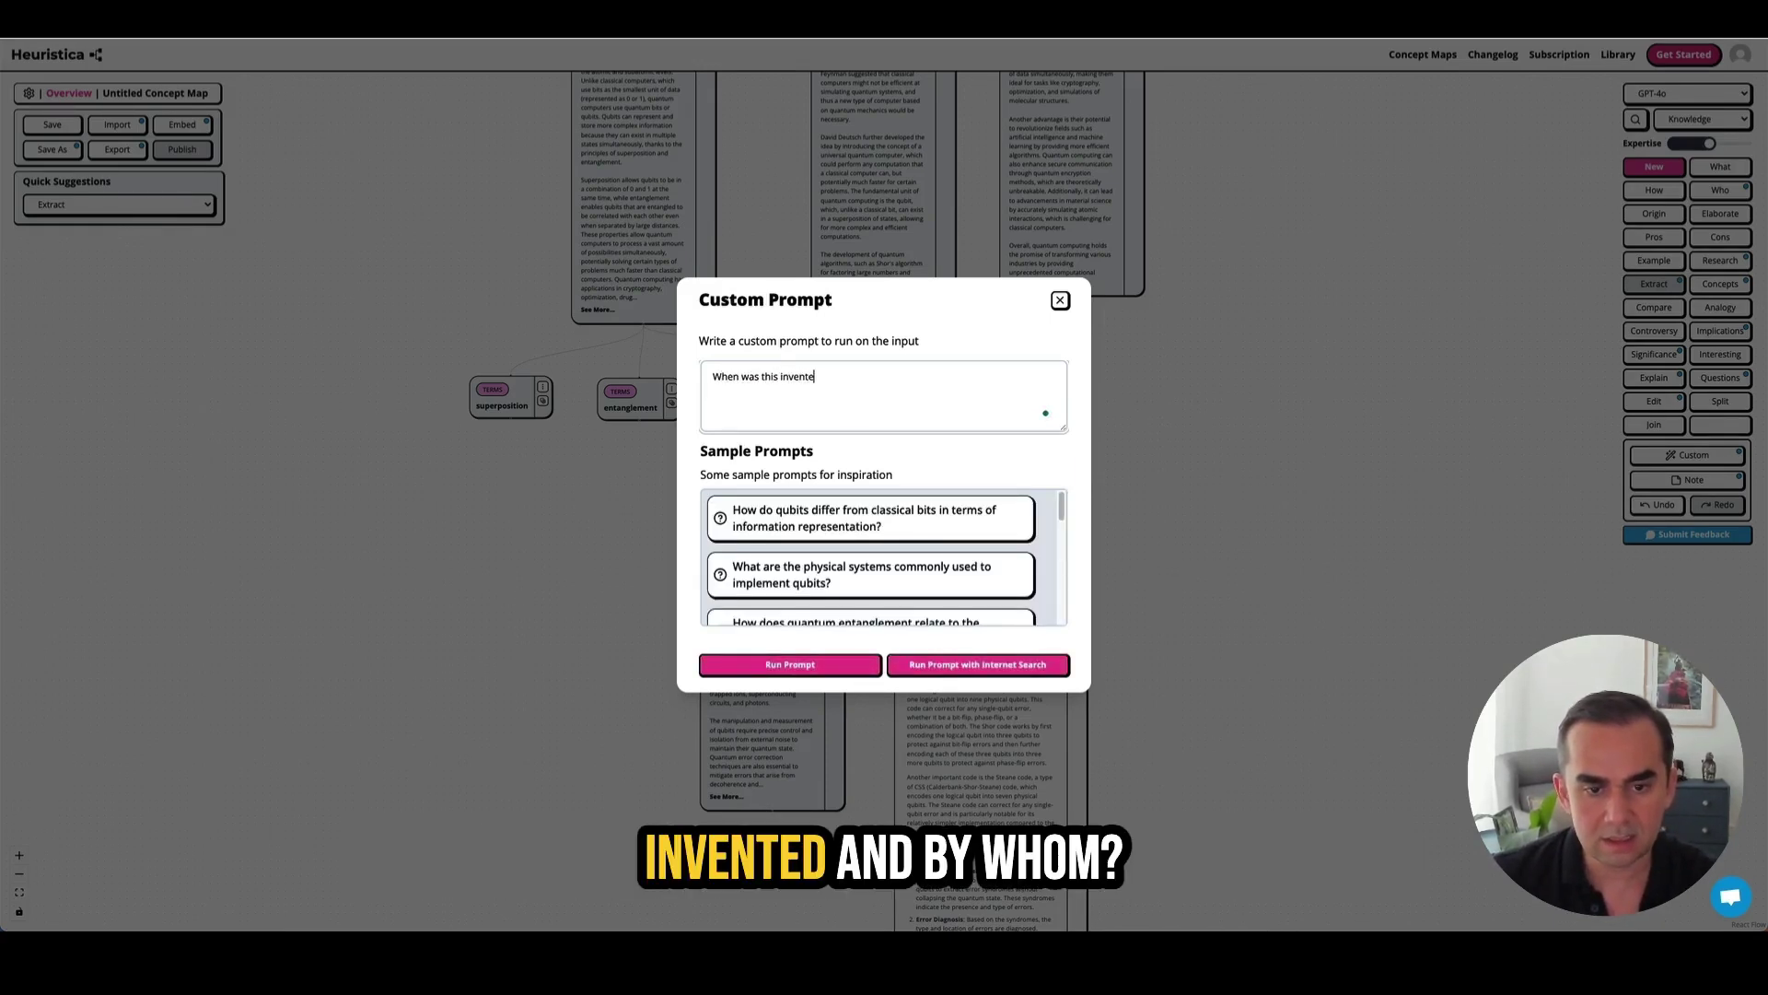
{"action": "type", "text": "d and by whom?"}
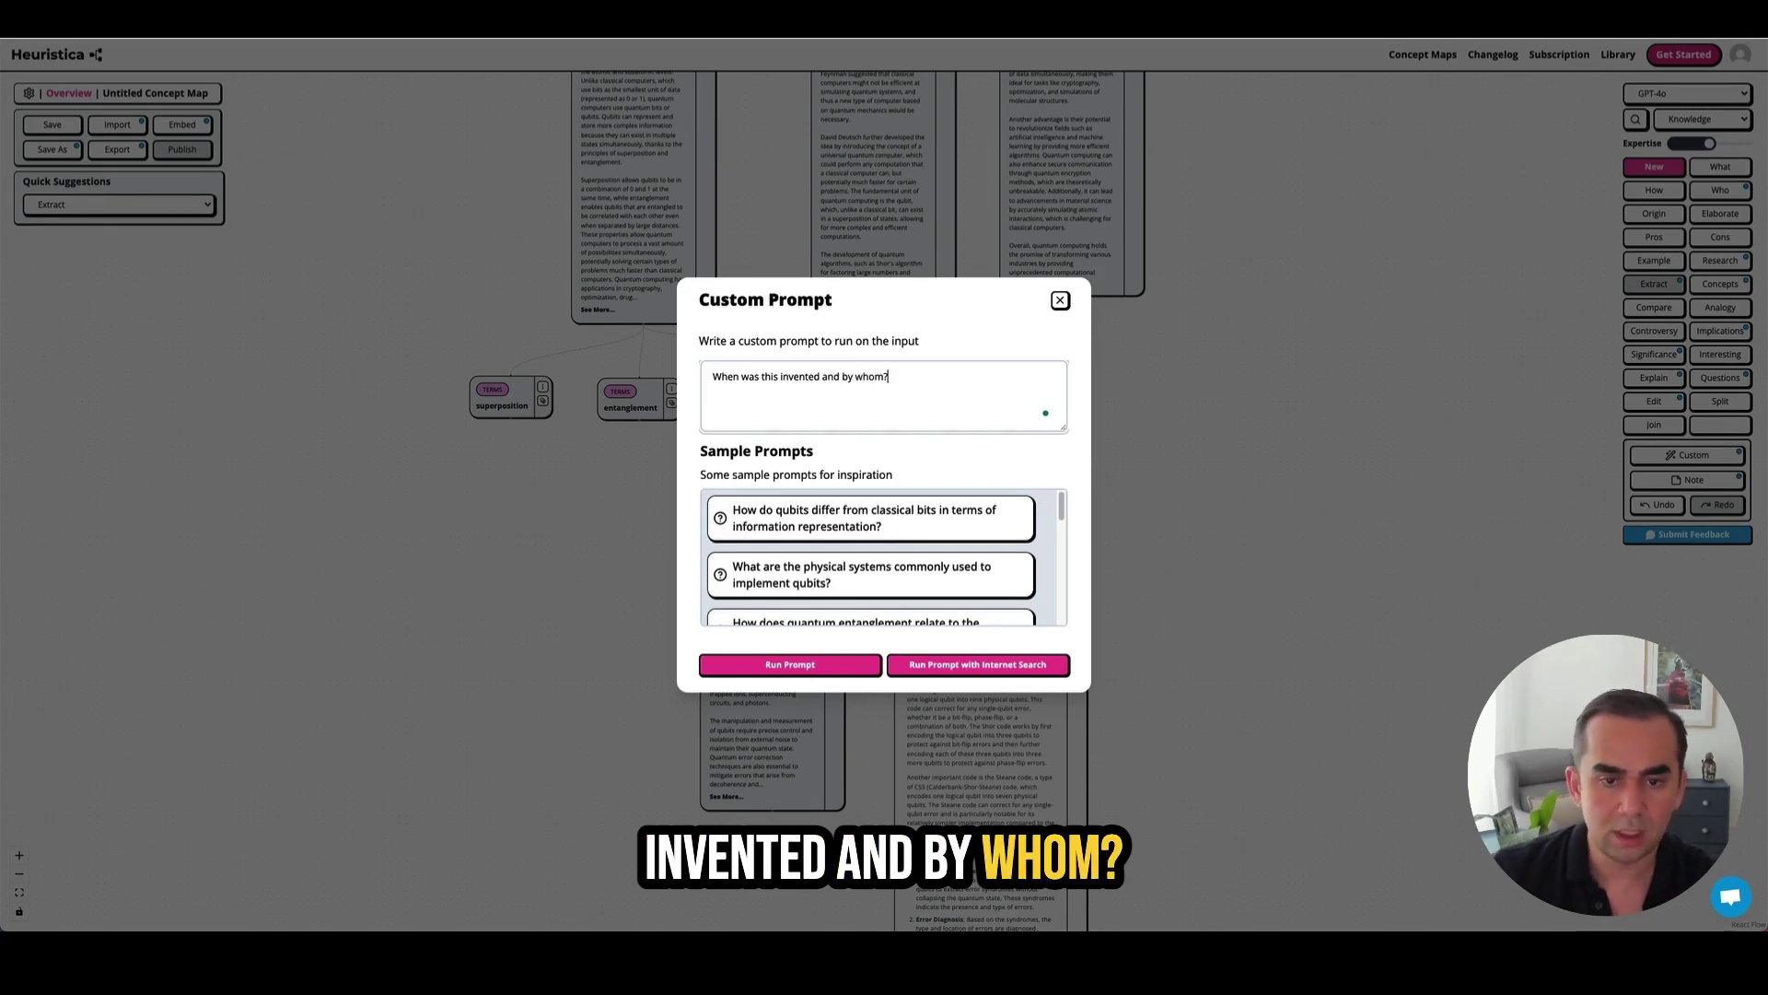
{"action": "left_click", "coordinate": [855, 664]}
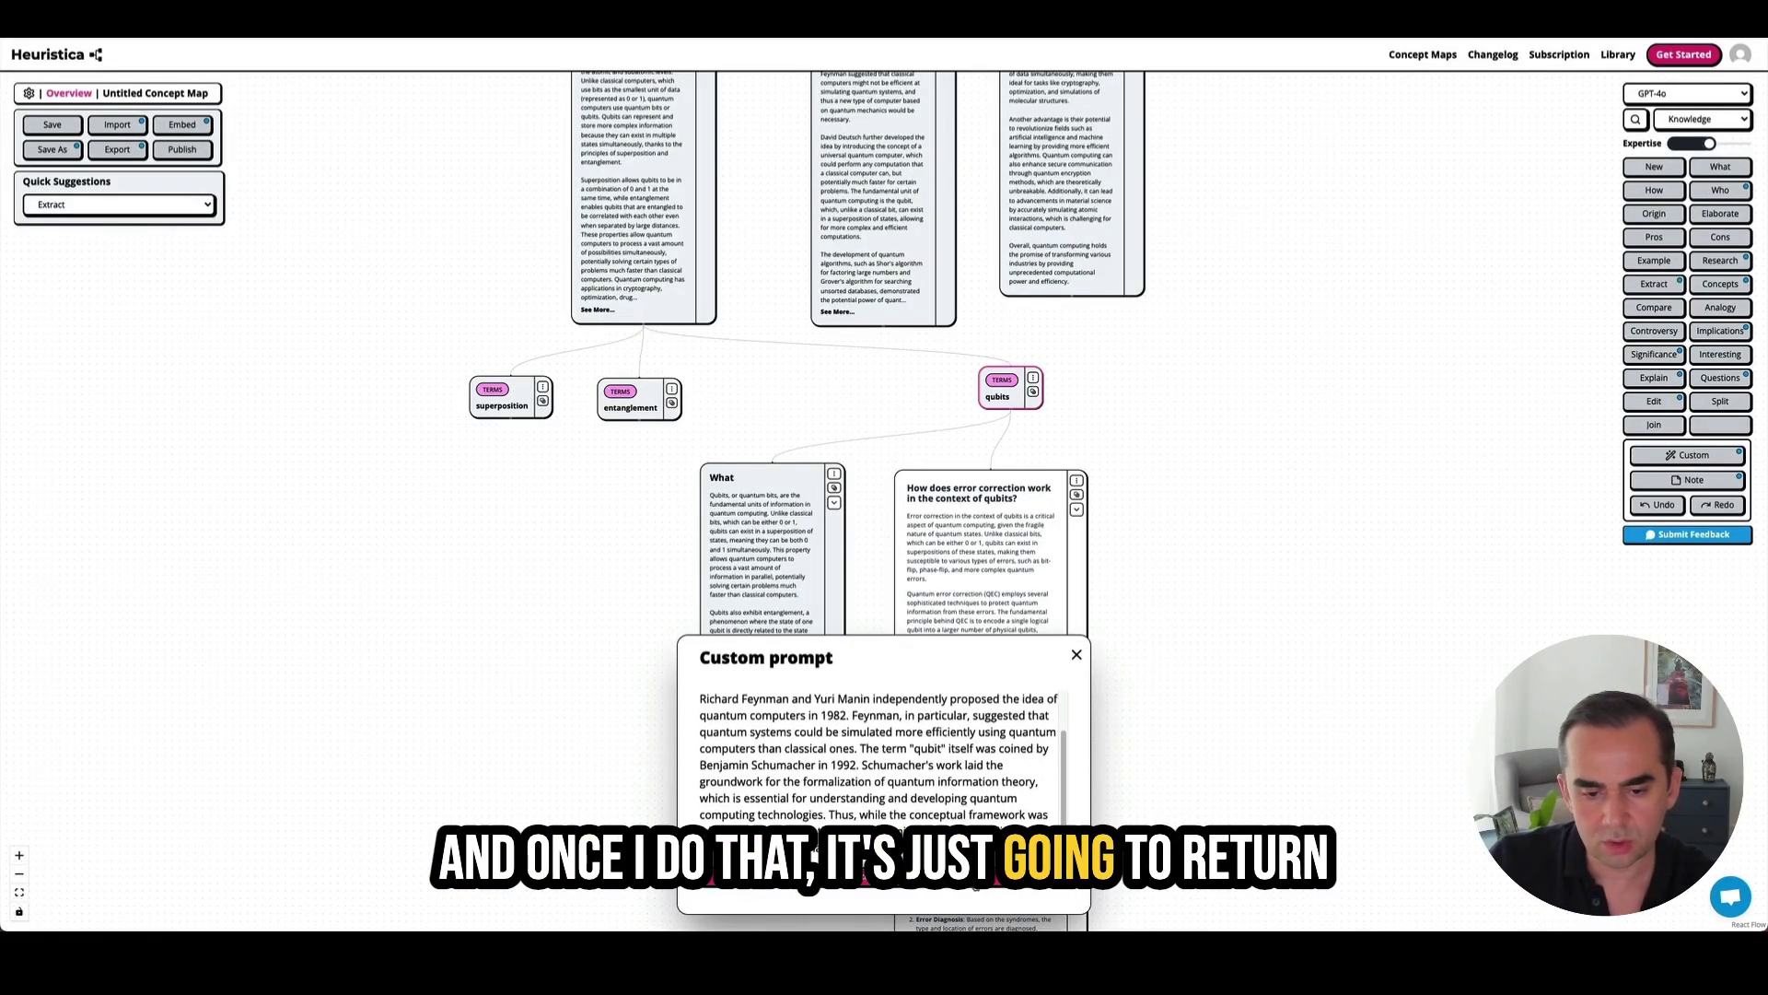
{"action": "left_click_drag", "start_coordinate": [861, 529], "coordinate": [1225, 535]}
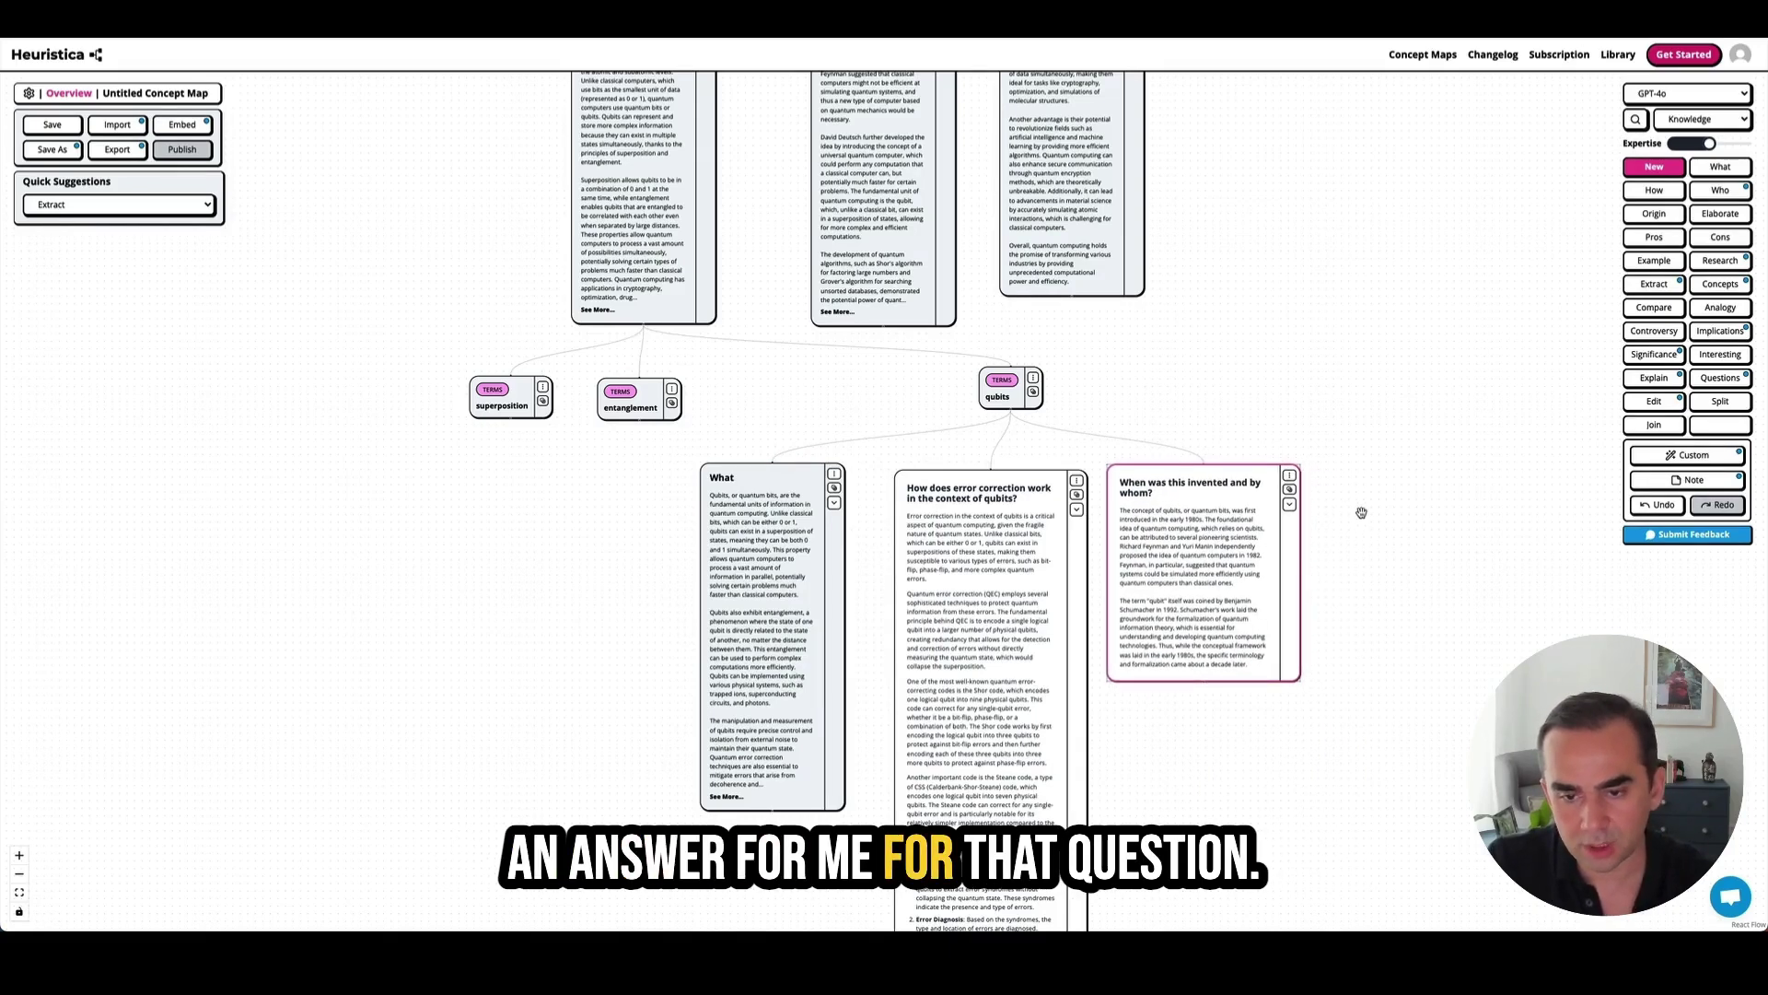
- Run the sample prompt "What are the challenges in maintaining qubit coherence over time?" with internet search on the qubits node and add the answer to the map
{"action": "left_click_drag", "start_coordinate": [1203, 431], "coordinate": [1202, 436]}
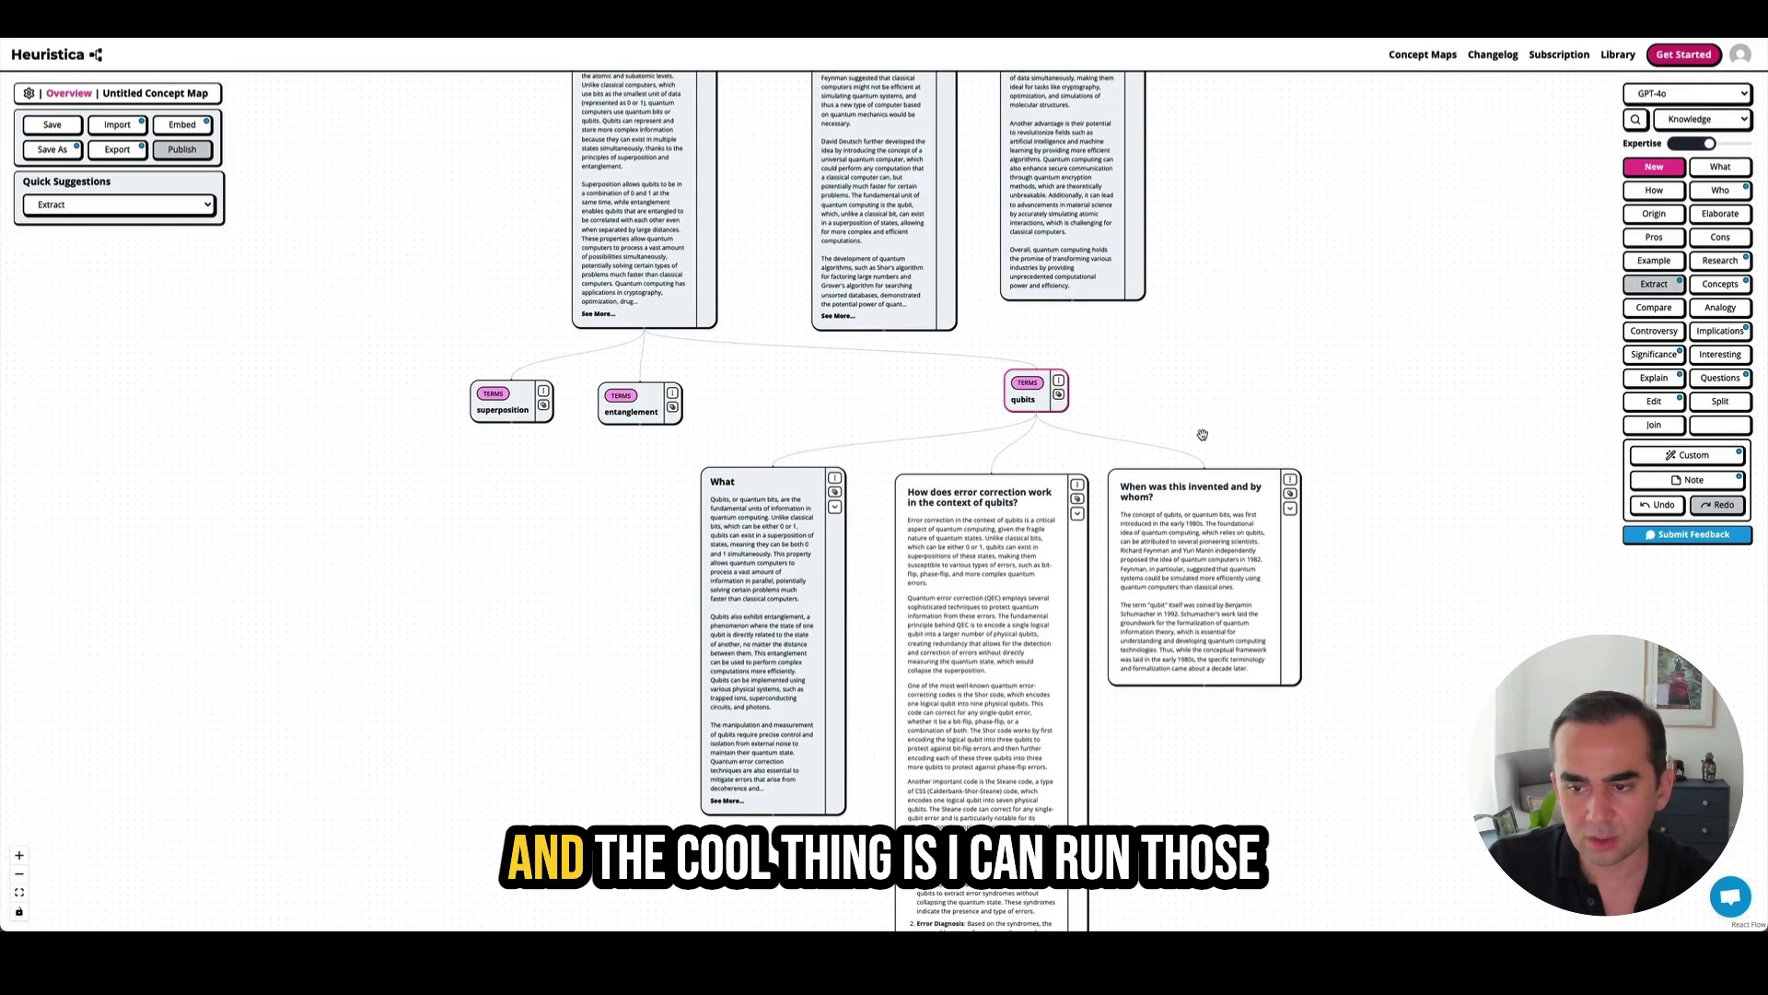
{"action": "left_click", "coordinate": [1689, 455]}
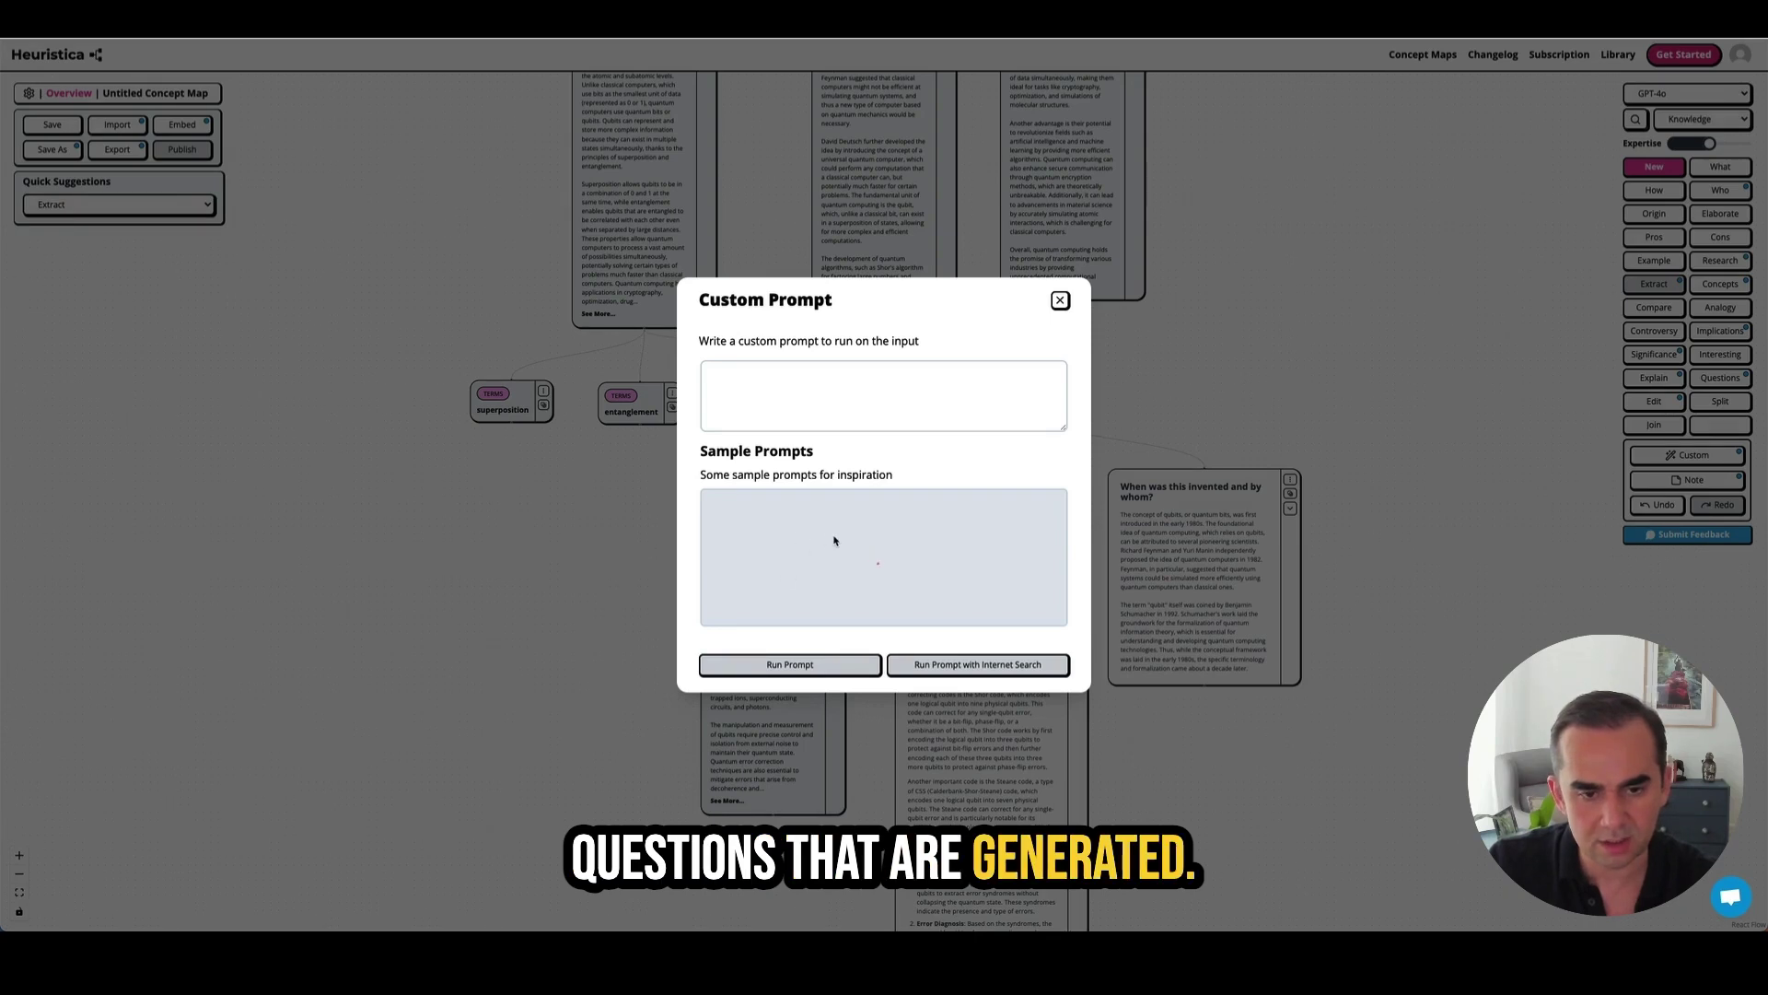
{"action": "scroll", "coordinate": [861, 548], "scroll_direction": "down", "scroll_amount": 2}
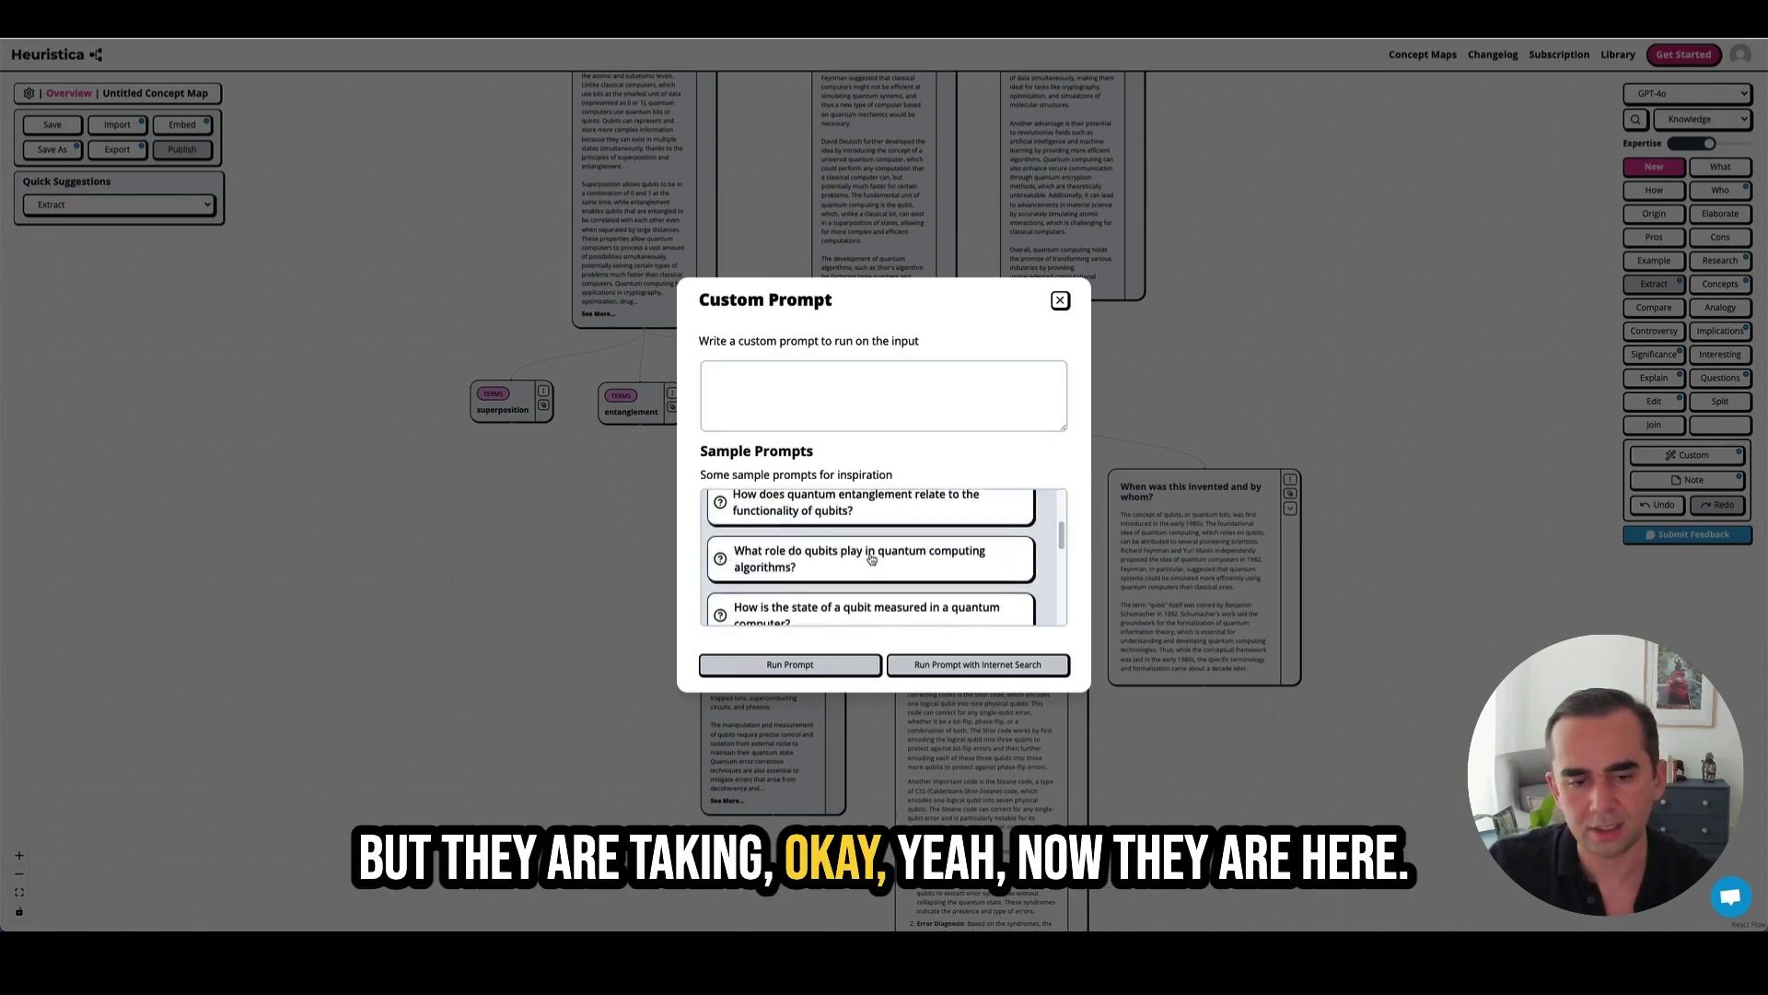
{"action": "scroll", "coordinate": [886, 567], "scroll_direction": "down", "scroll_amount": 2}
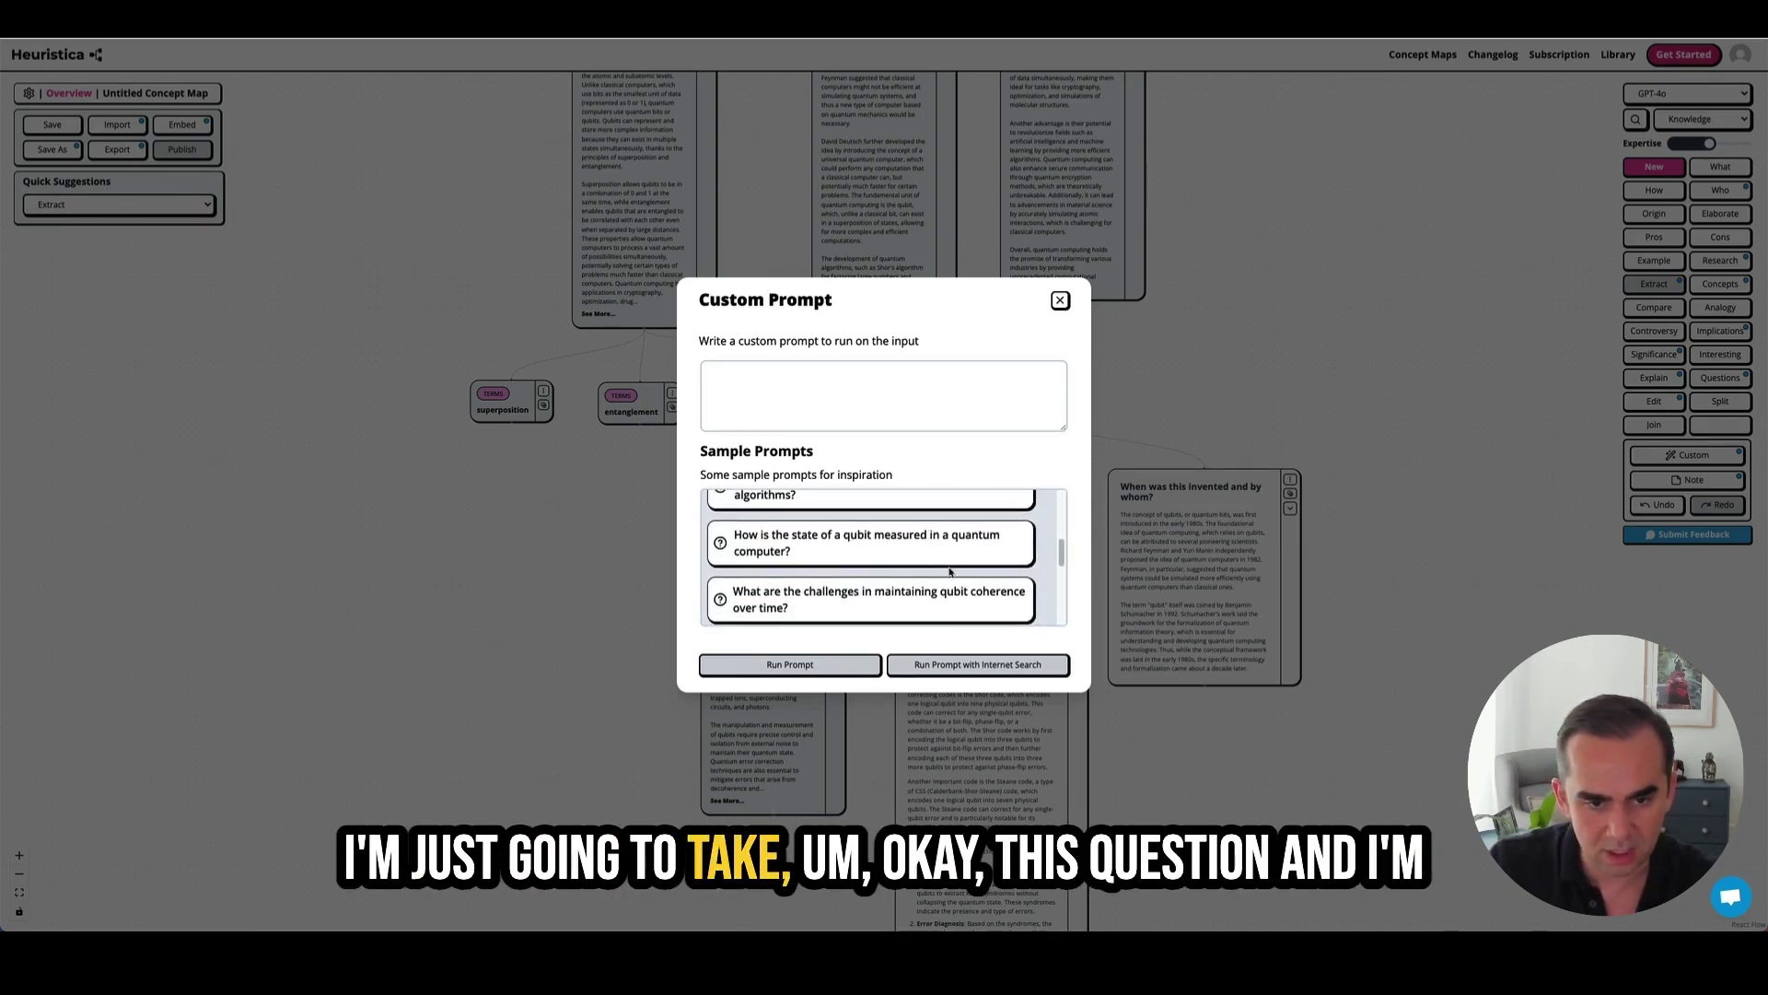
{"action": "scroll", "coordinate": [954, 568], "scroll_direction": "down", "scroll_amount": 1}
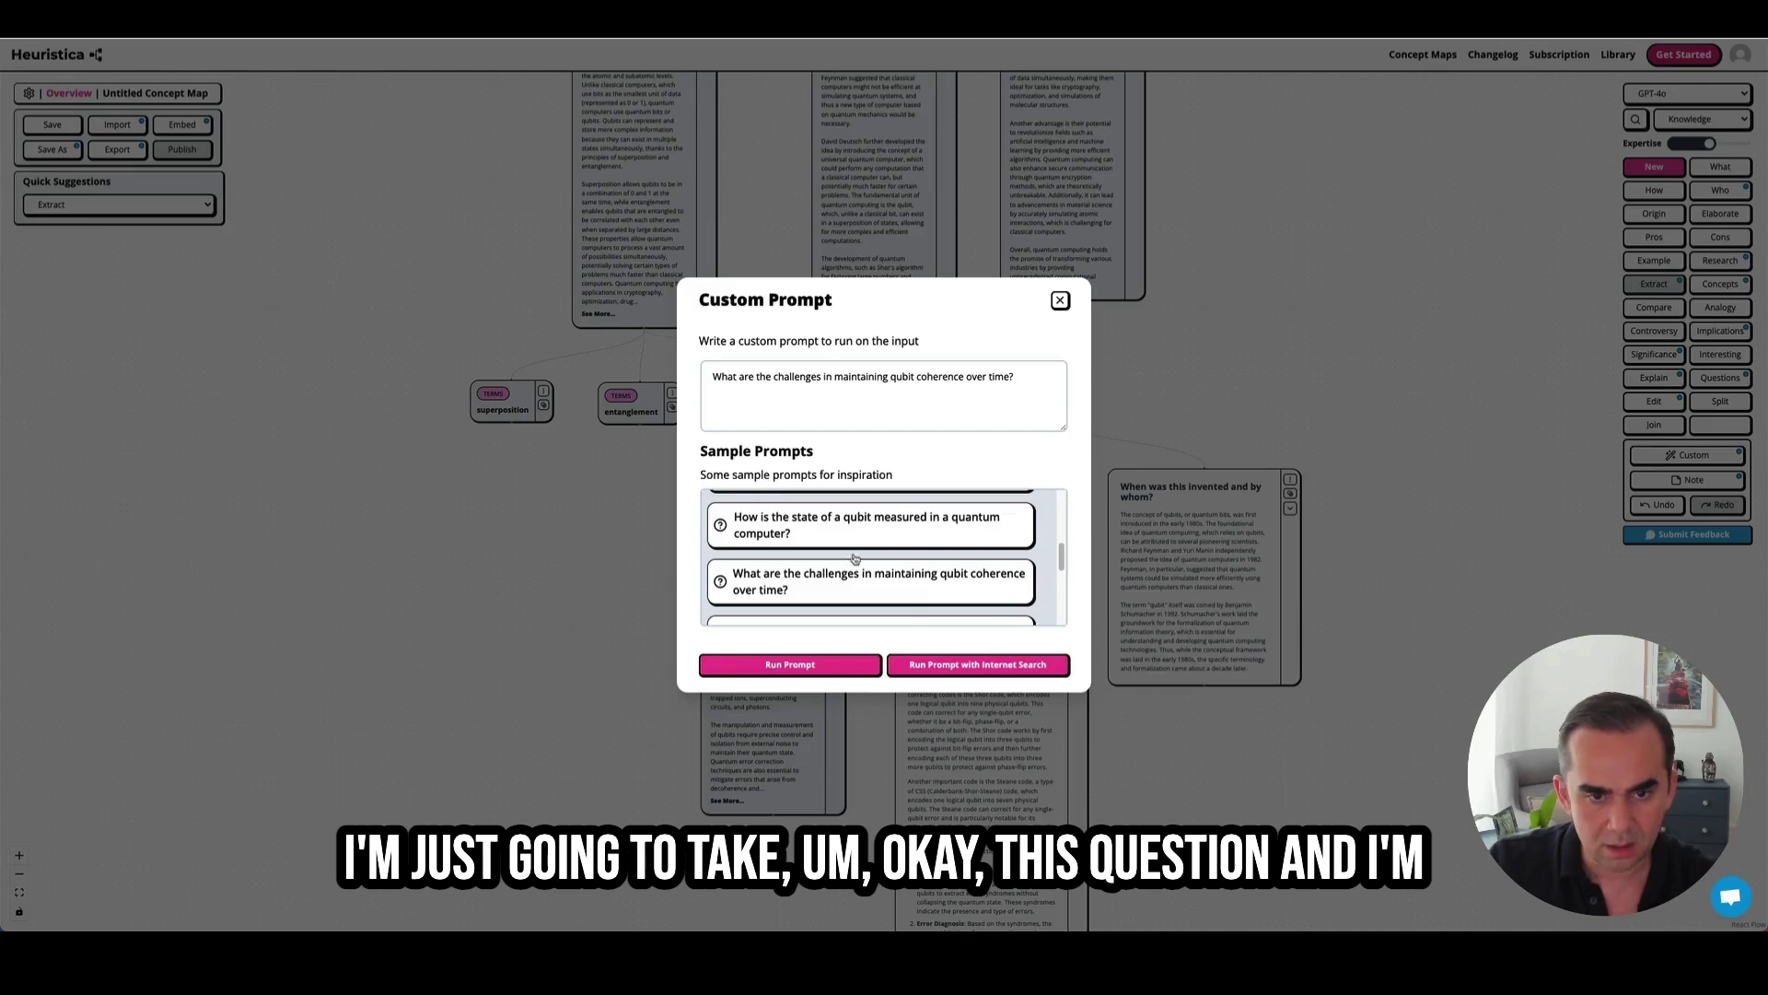
{"action": "left_click", "coordinate": [949, 664]}
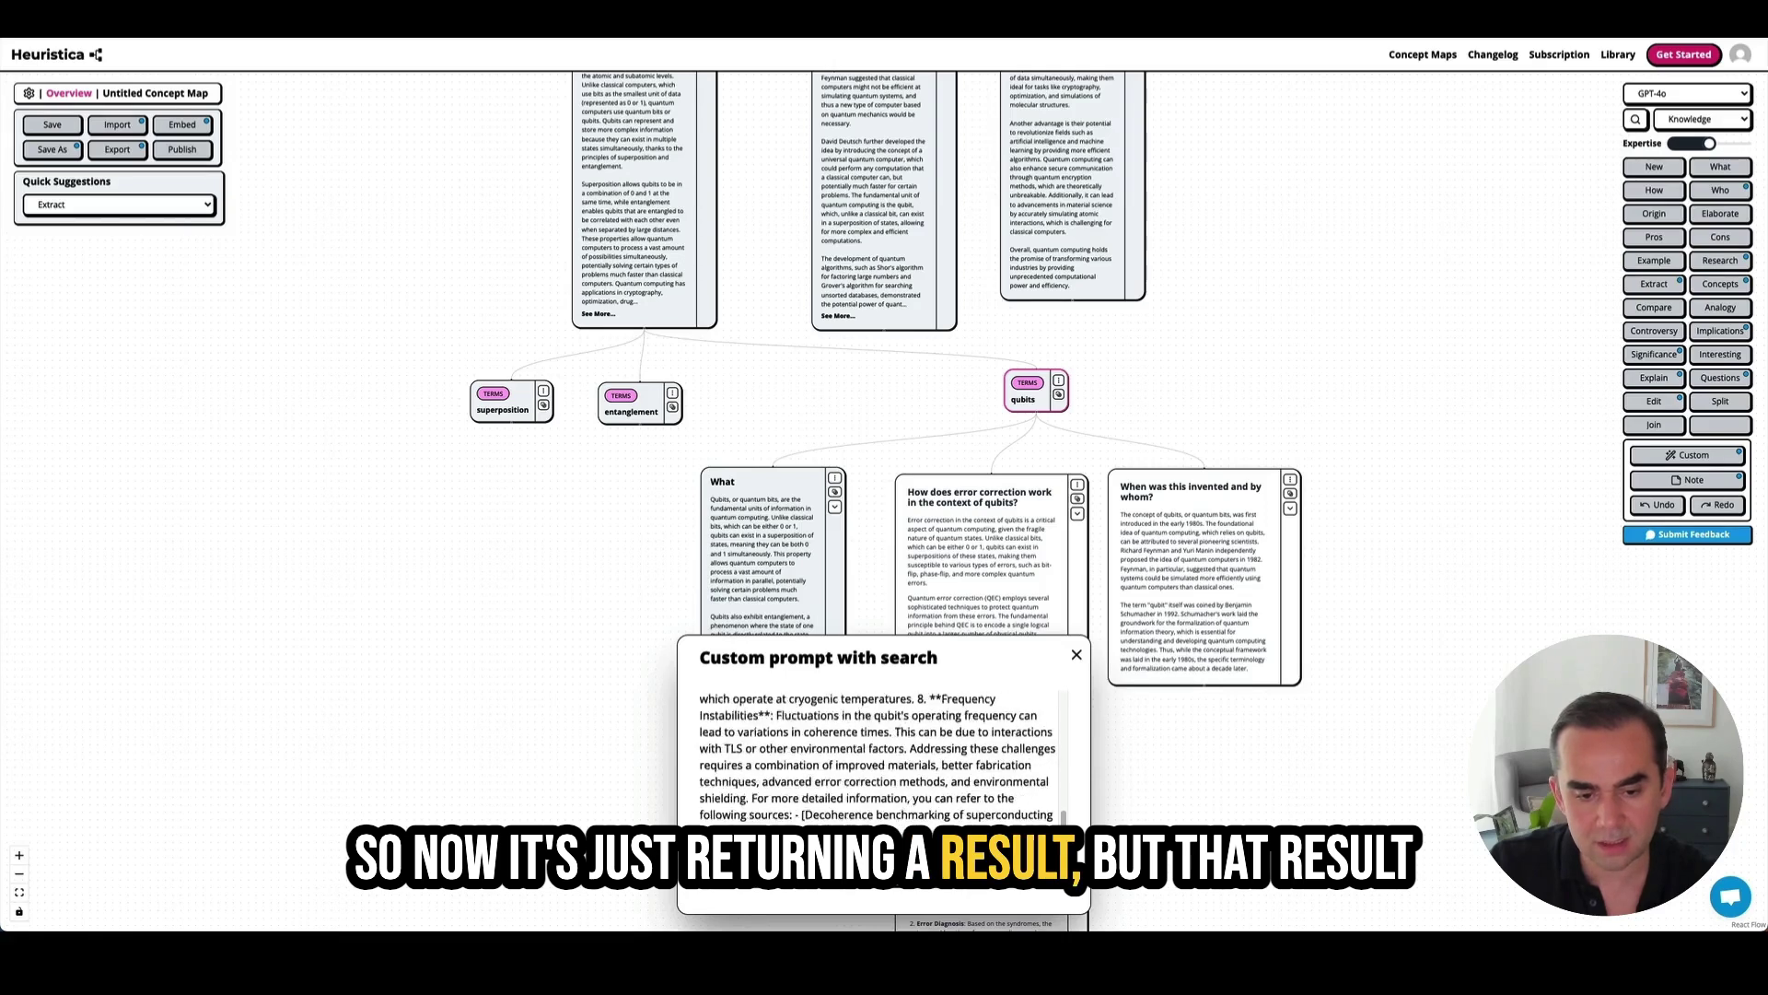
{"action": "left_click", "coordinate": [885, 866]}
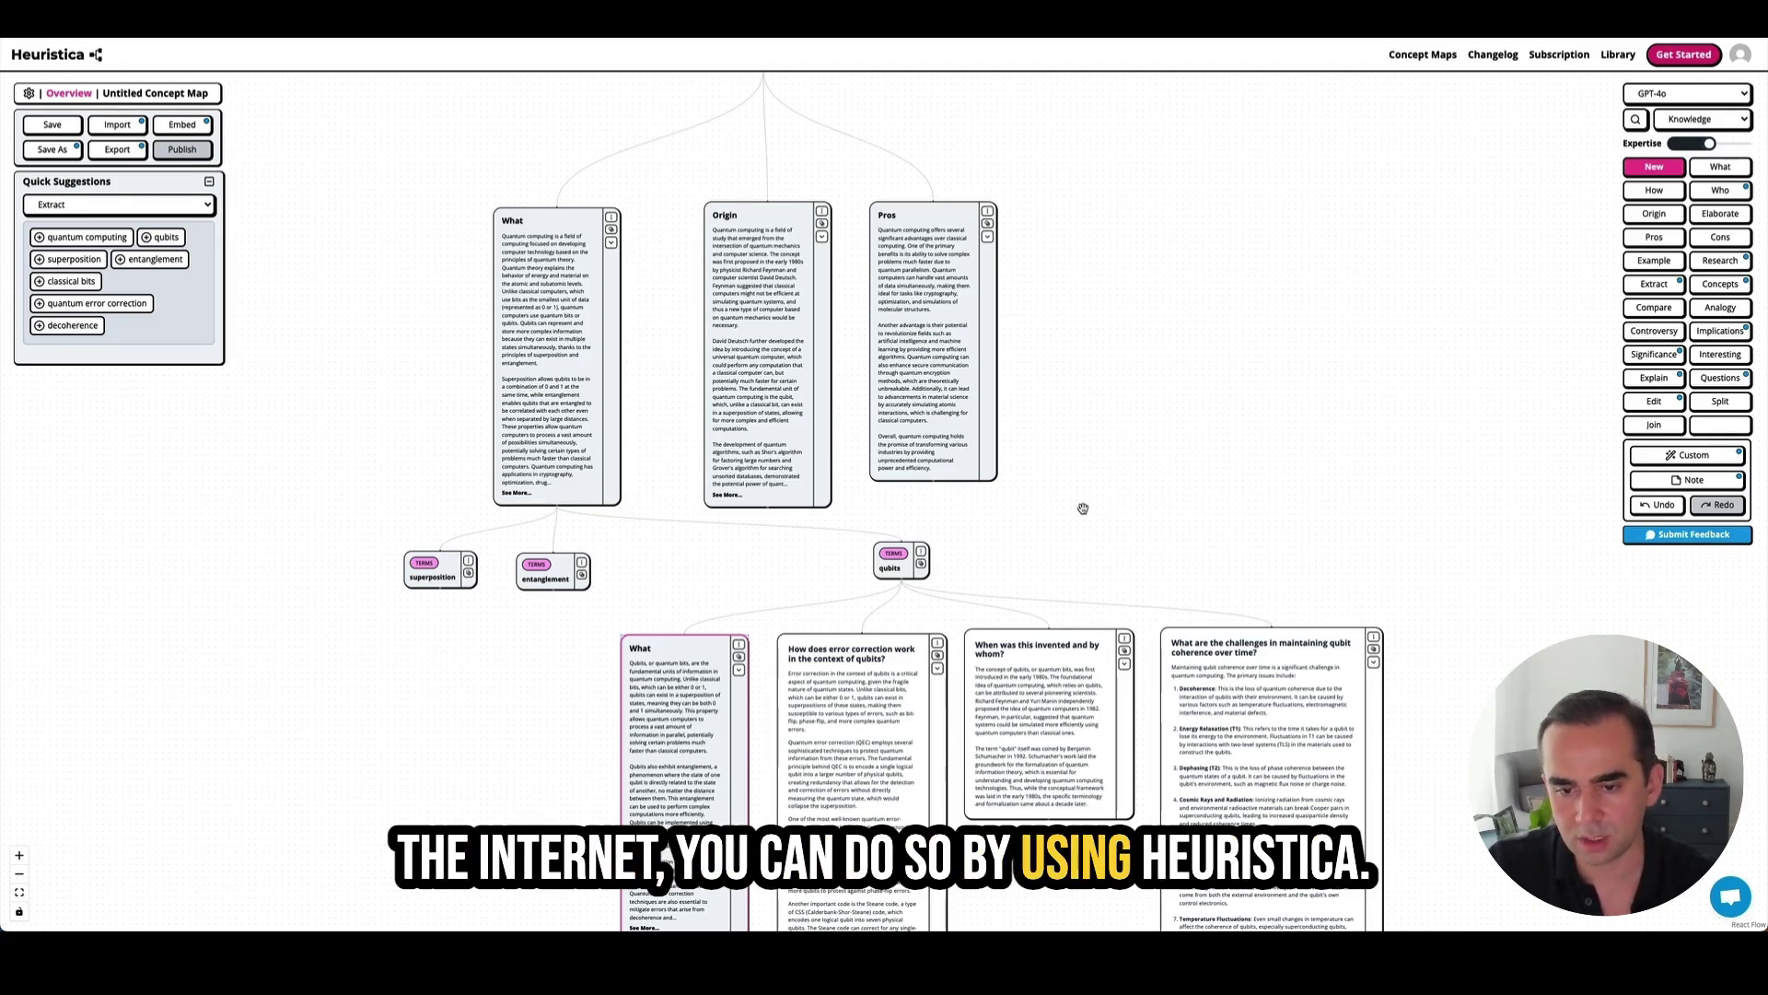
- View the custom prompt dialog for the qubits What node and close it without running a prompt
{"action": "left_click_drag", "start_coordinate": [1099, 484], "coordinate": [1127, 493]}
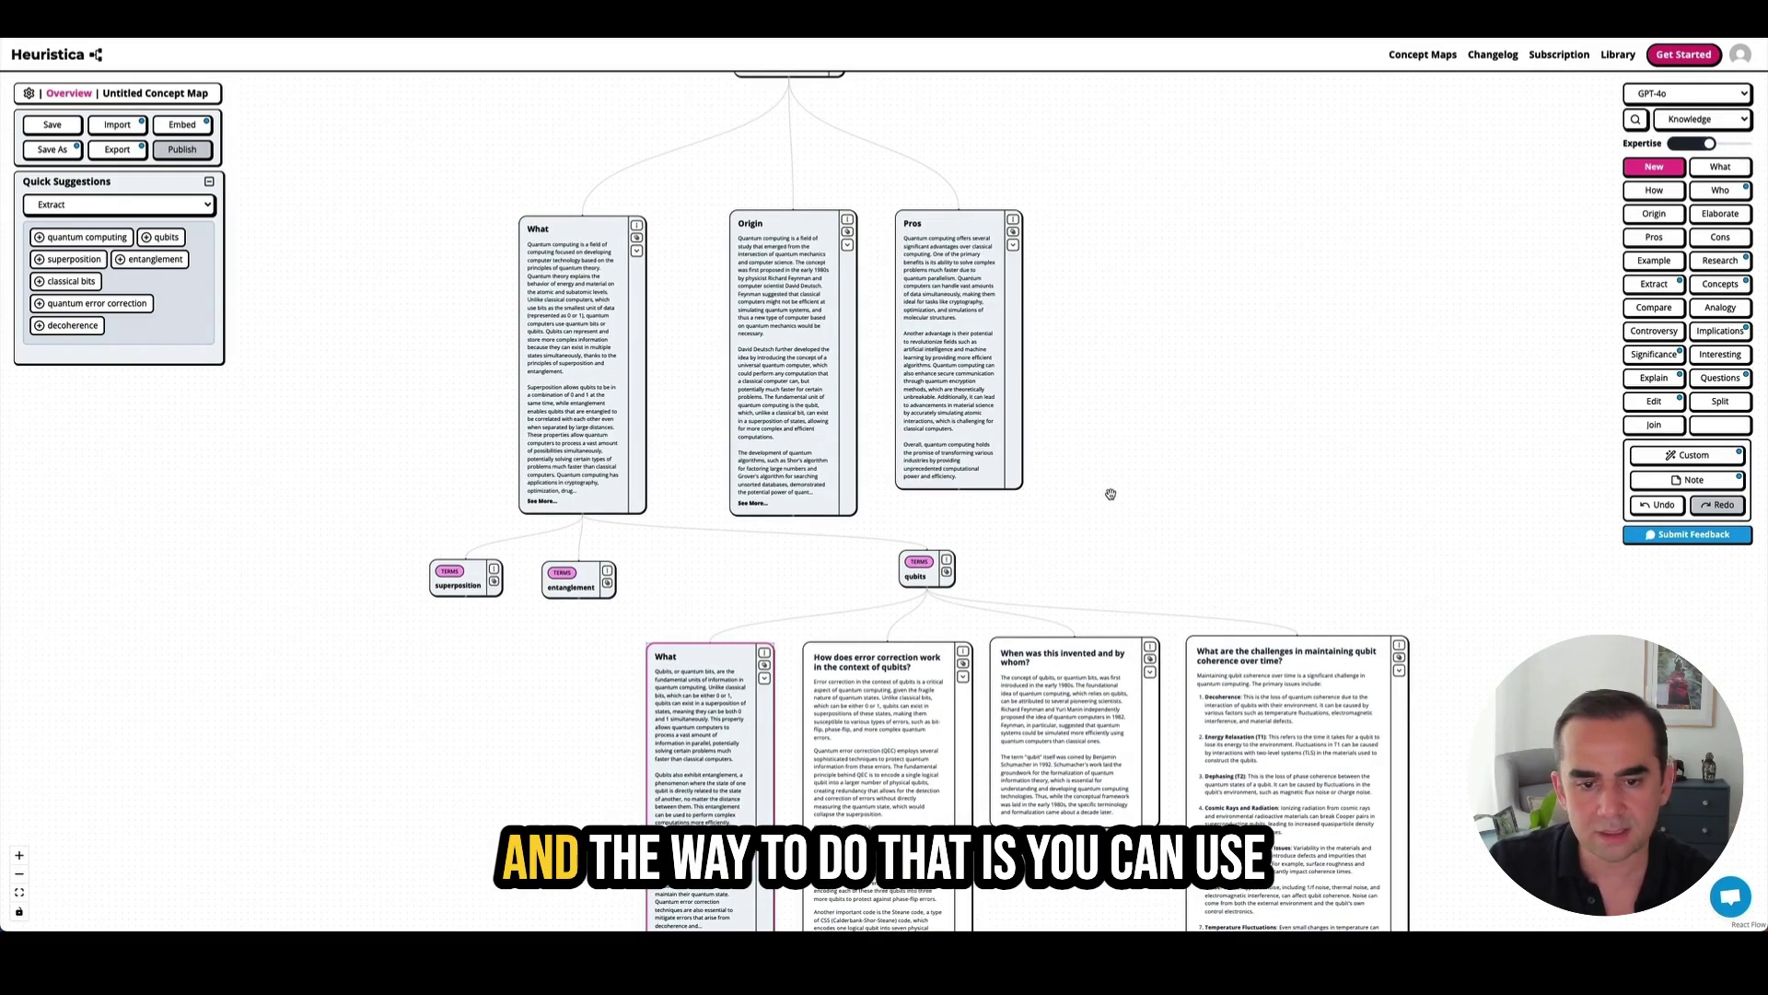
{"action": "left_click", "coordinate": [1682, 457]}
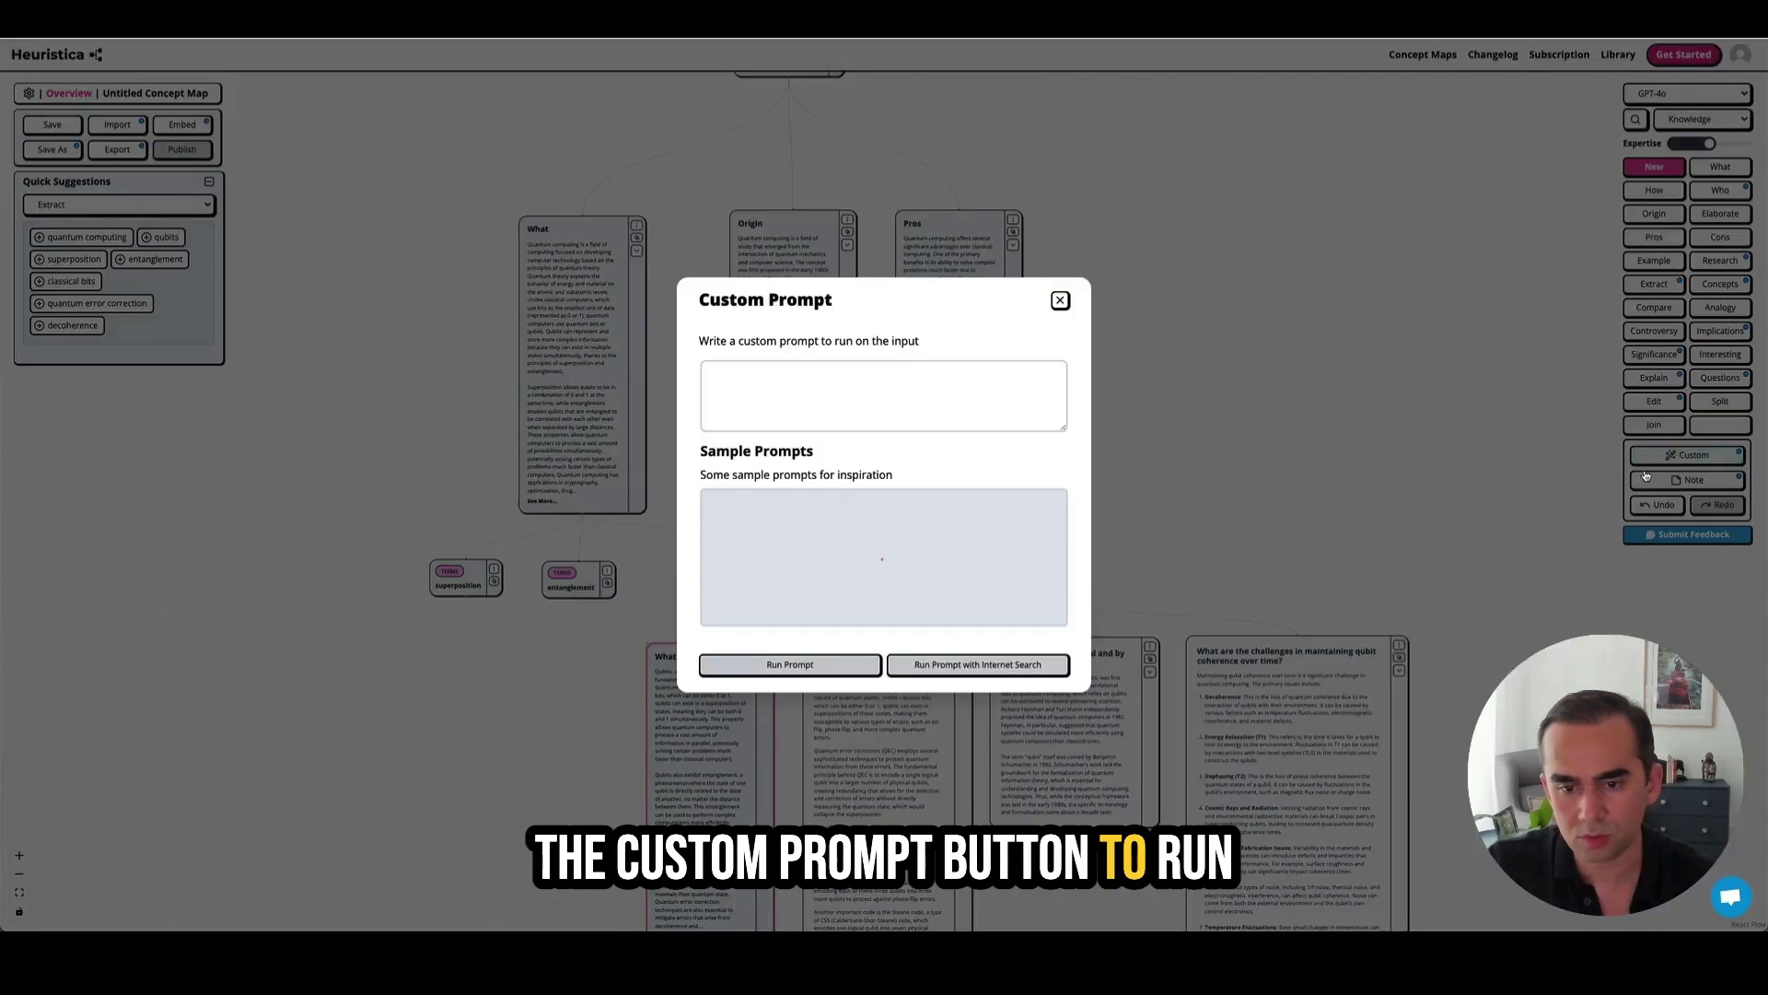
{"action": "left_click", "coordinate": [1061, 302]}
{"action": "left_click_drag", "start_coordinate": [1144, 336], "coordinate": [1231, 395]}
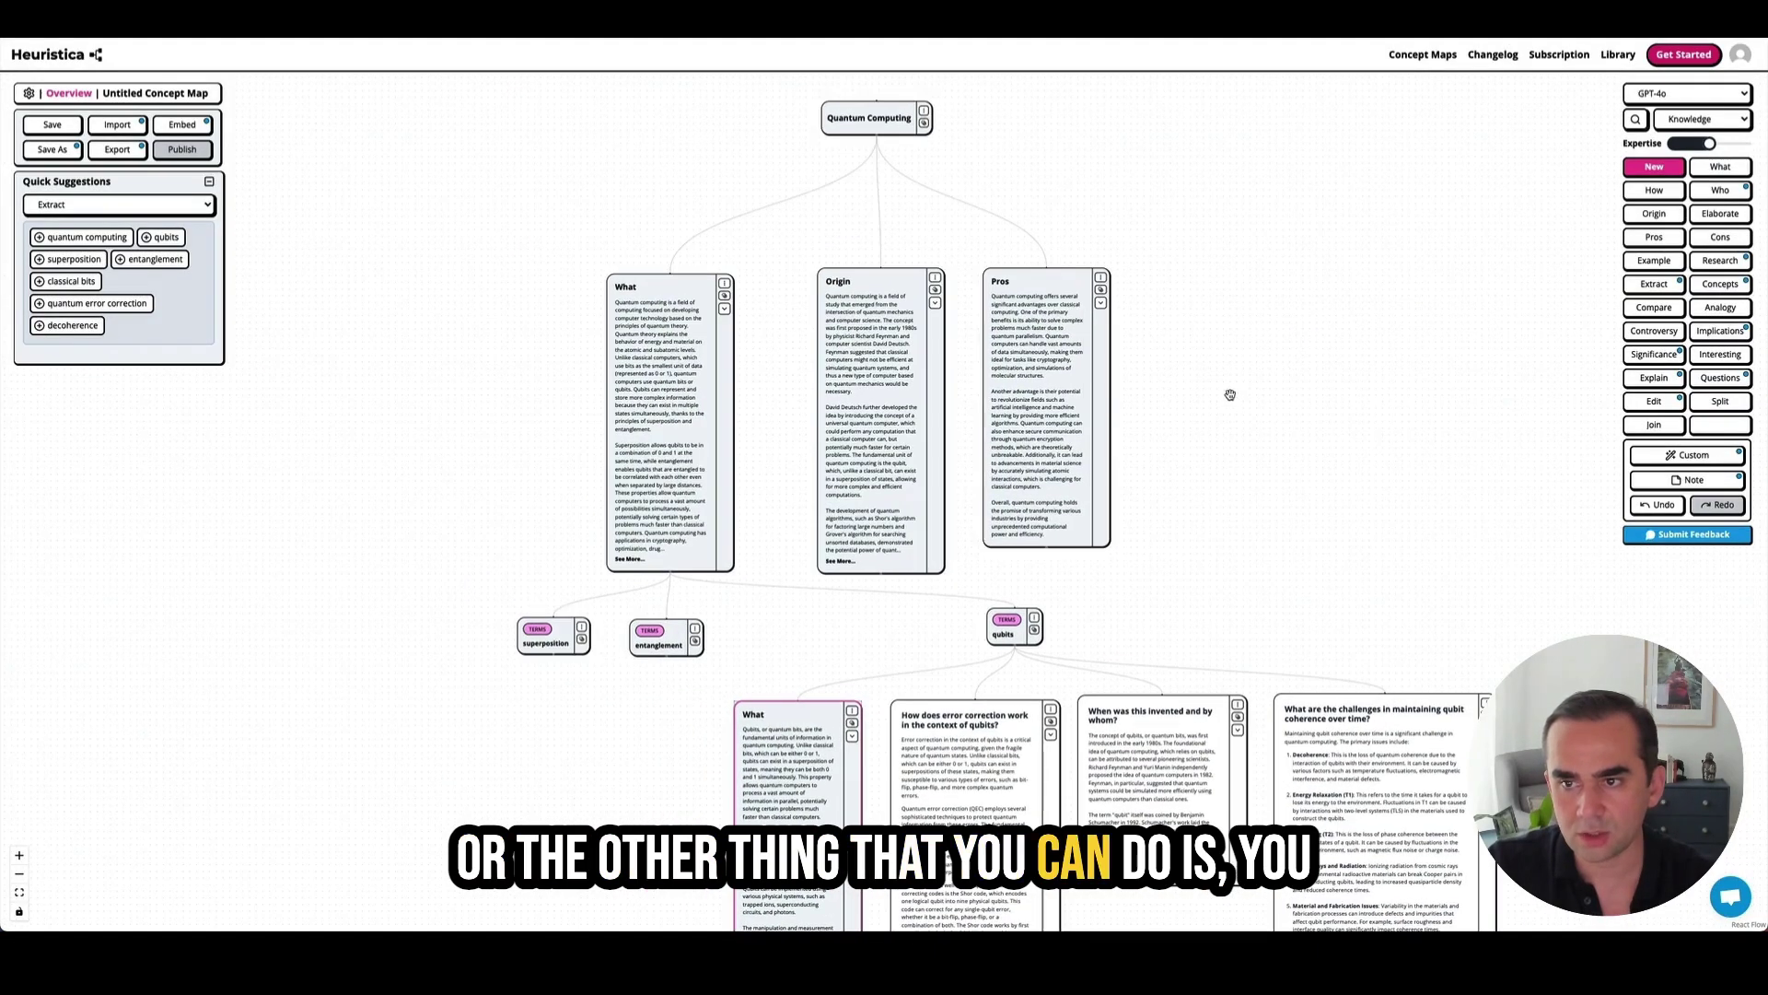
- Switch the AI model to Search w/ GPT
{"action": "left_click", "coordinate": [1675, 93]}
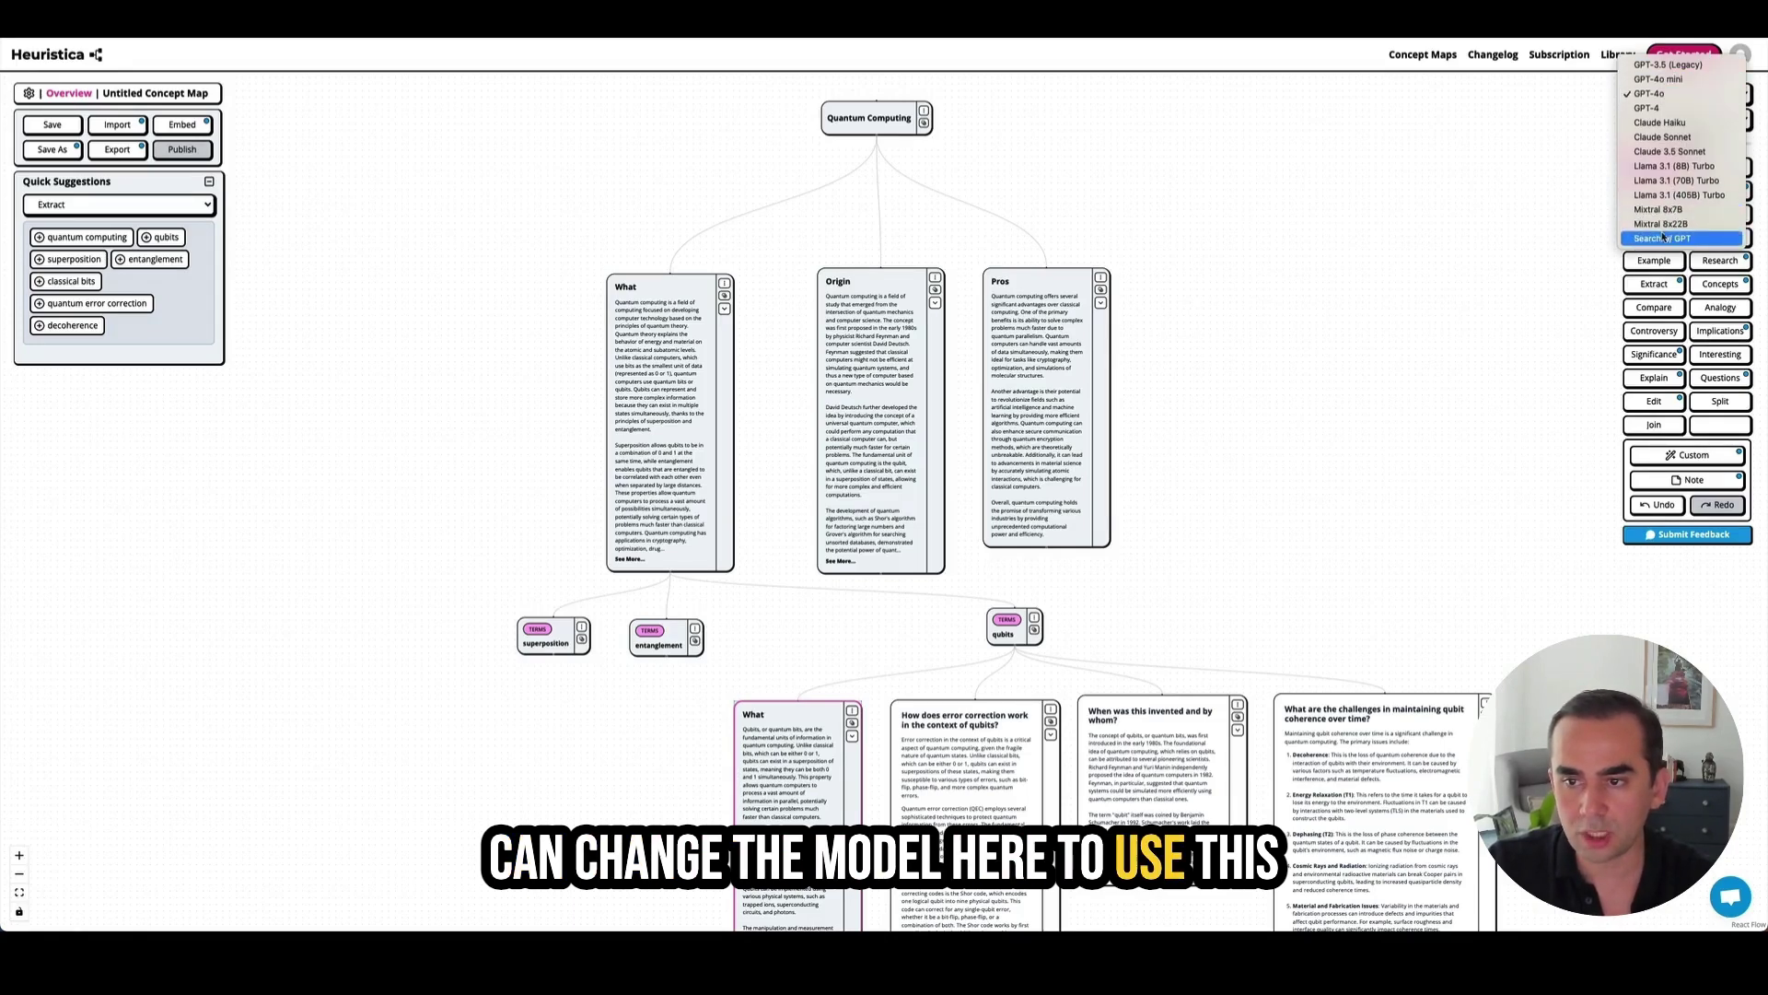
{"action": "left_click", "coordinate": [1682, 95]}
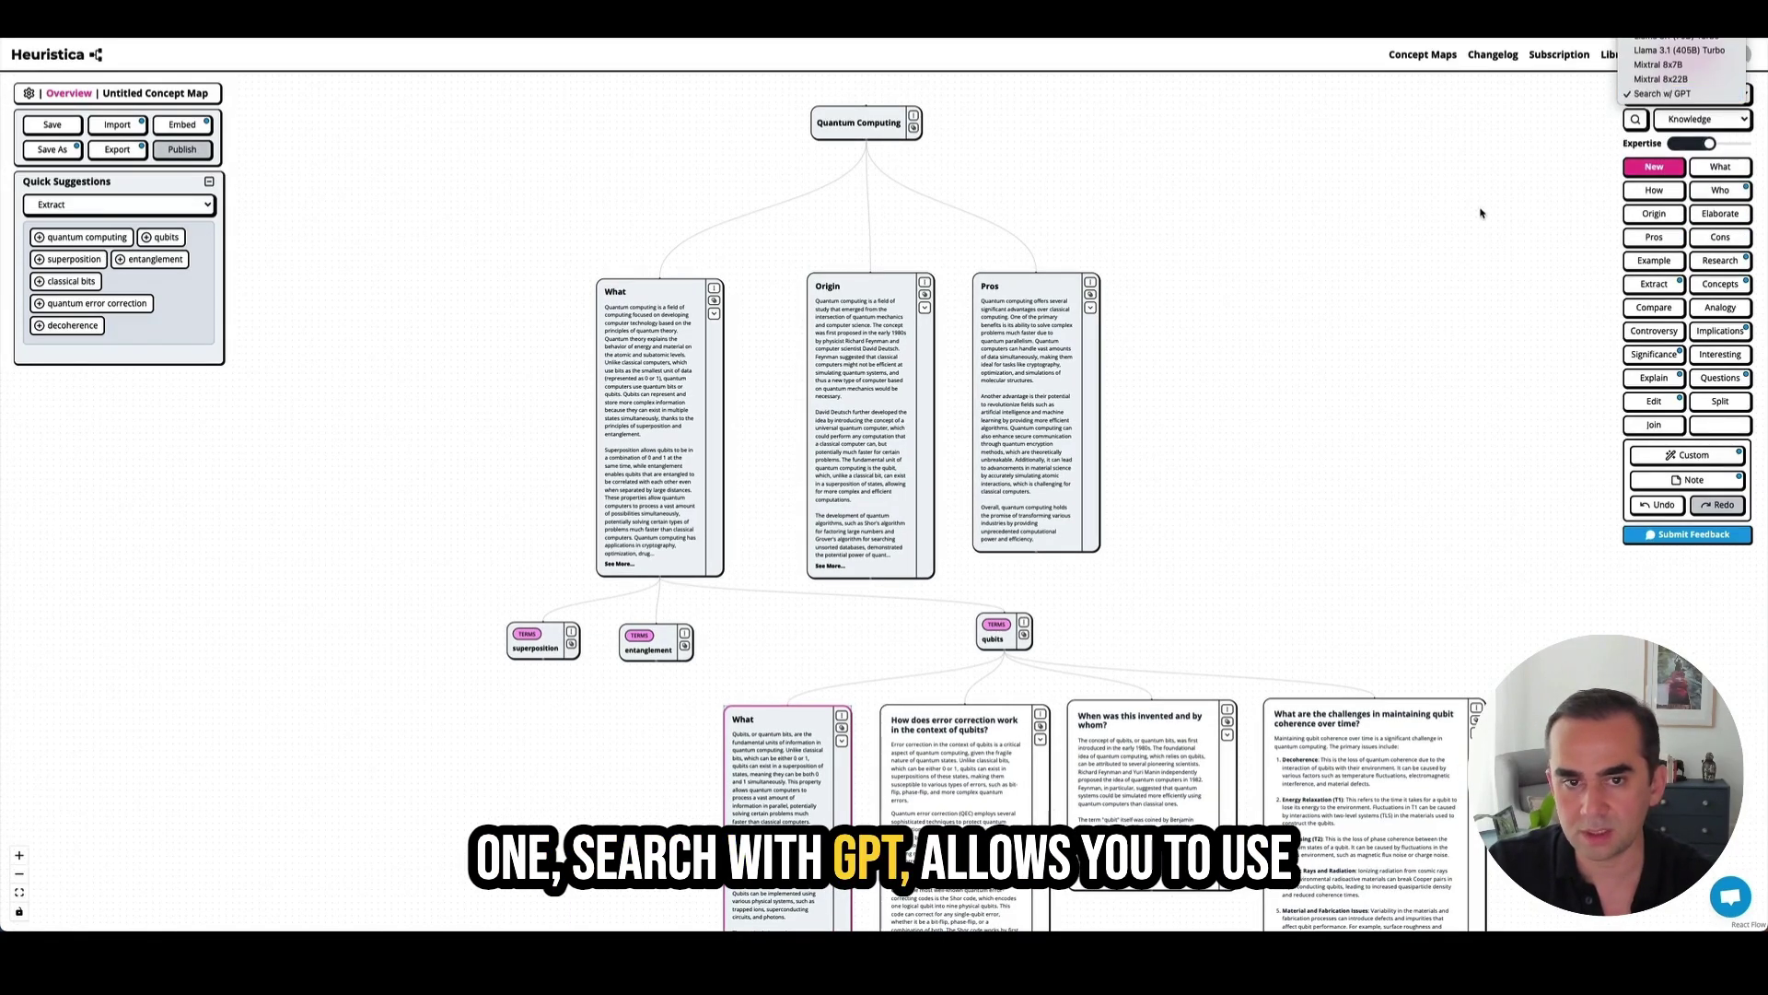
{"action": "left_click", "coordinate": [1481, 213]}
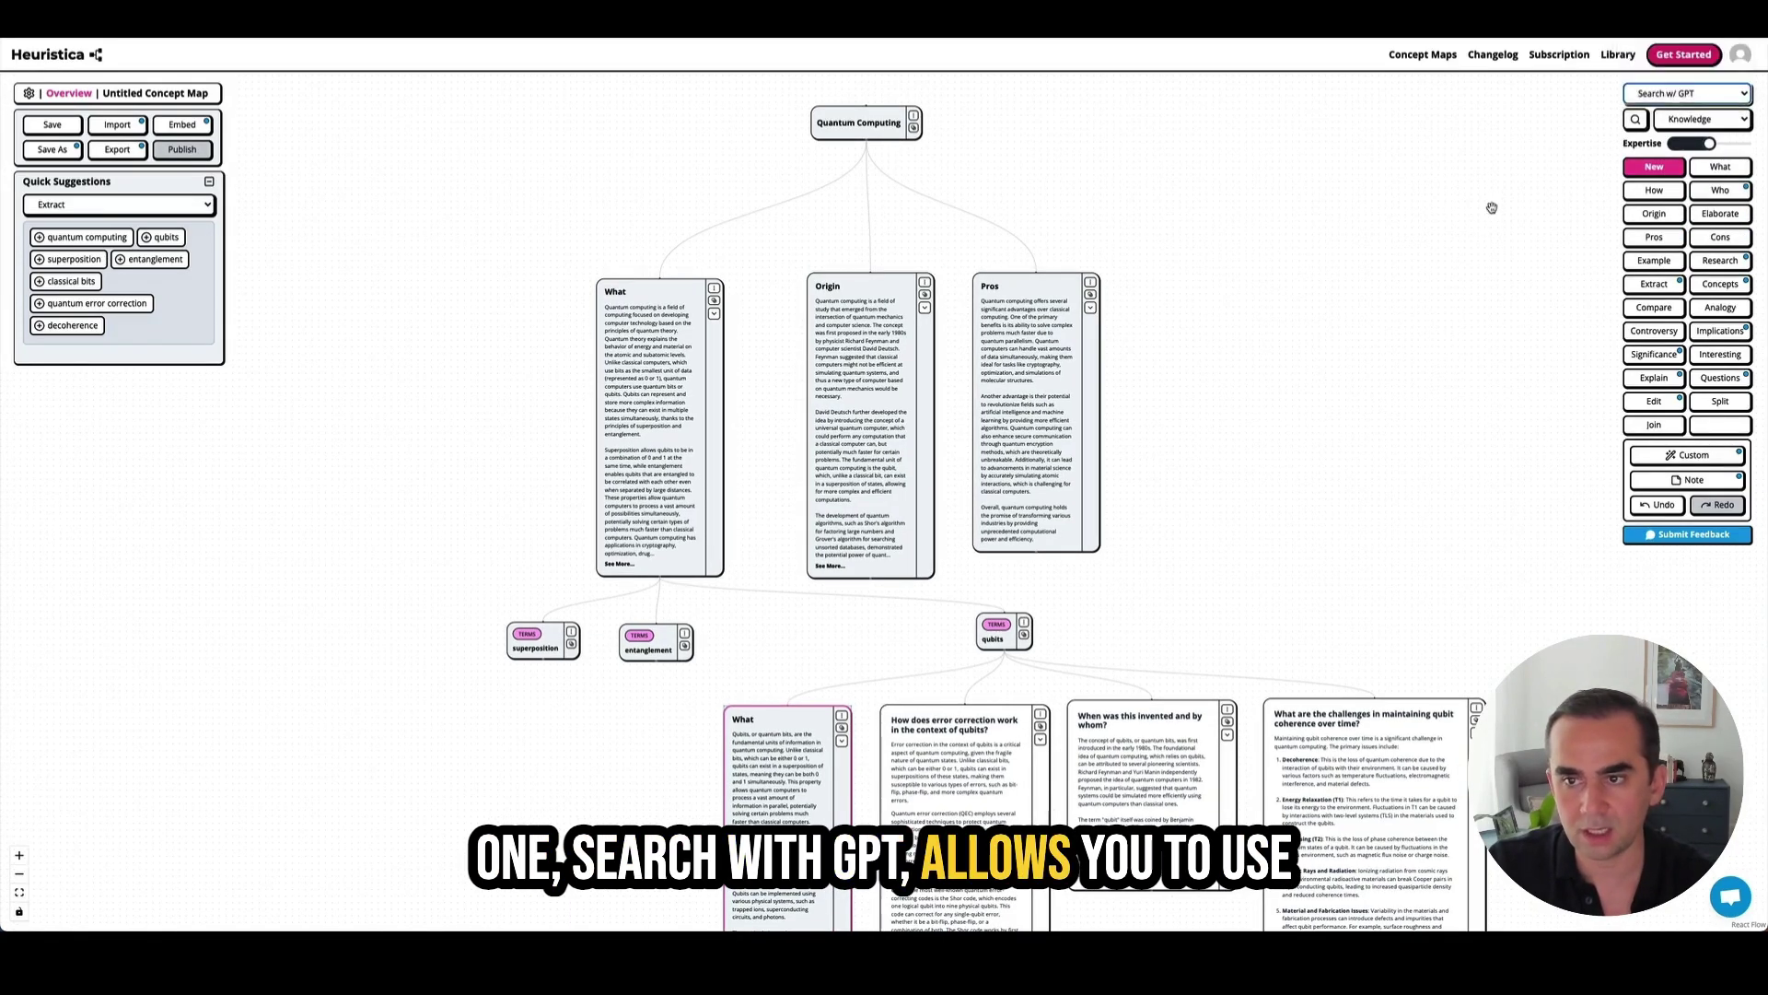
- Move the Quantum Computing node sideways past the Pros node, generate a new Origin explanation from it and place that beneath it
{"action": "left_click_drag", "start_coordinate": [1085, 238], "coordinate": [1082, 226]}
{"action": "left_click_drag", "start_coordinate": [866, 109], "coordinate": [1227, 125]}
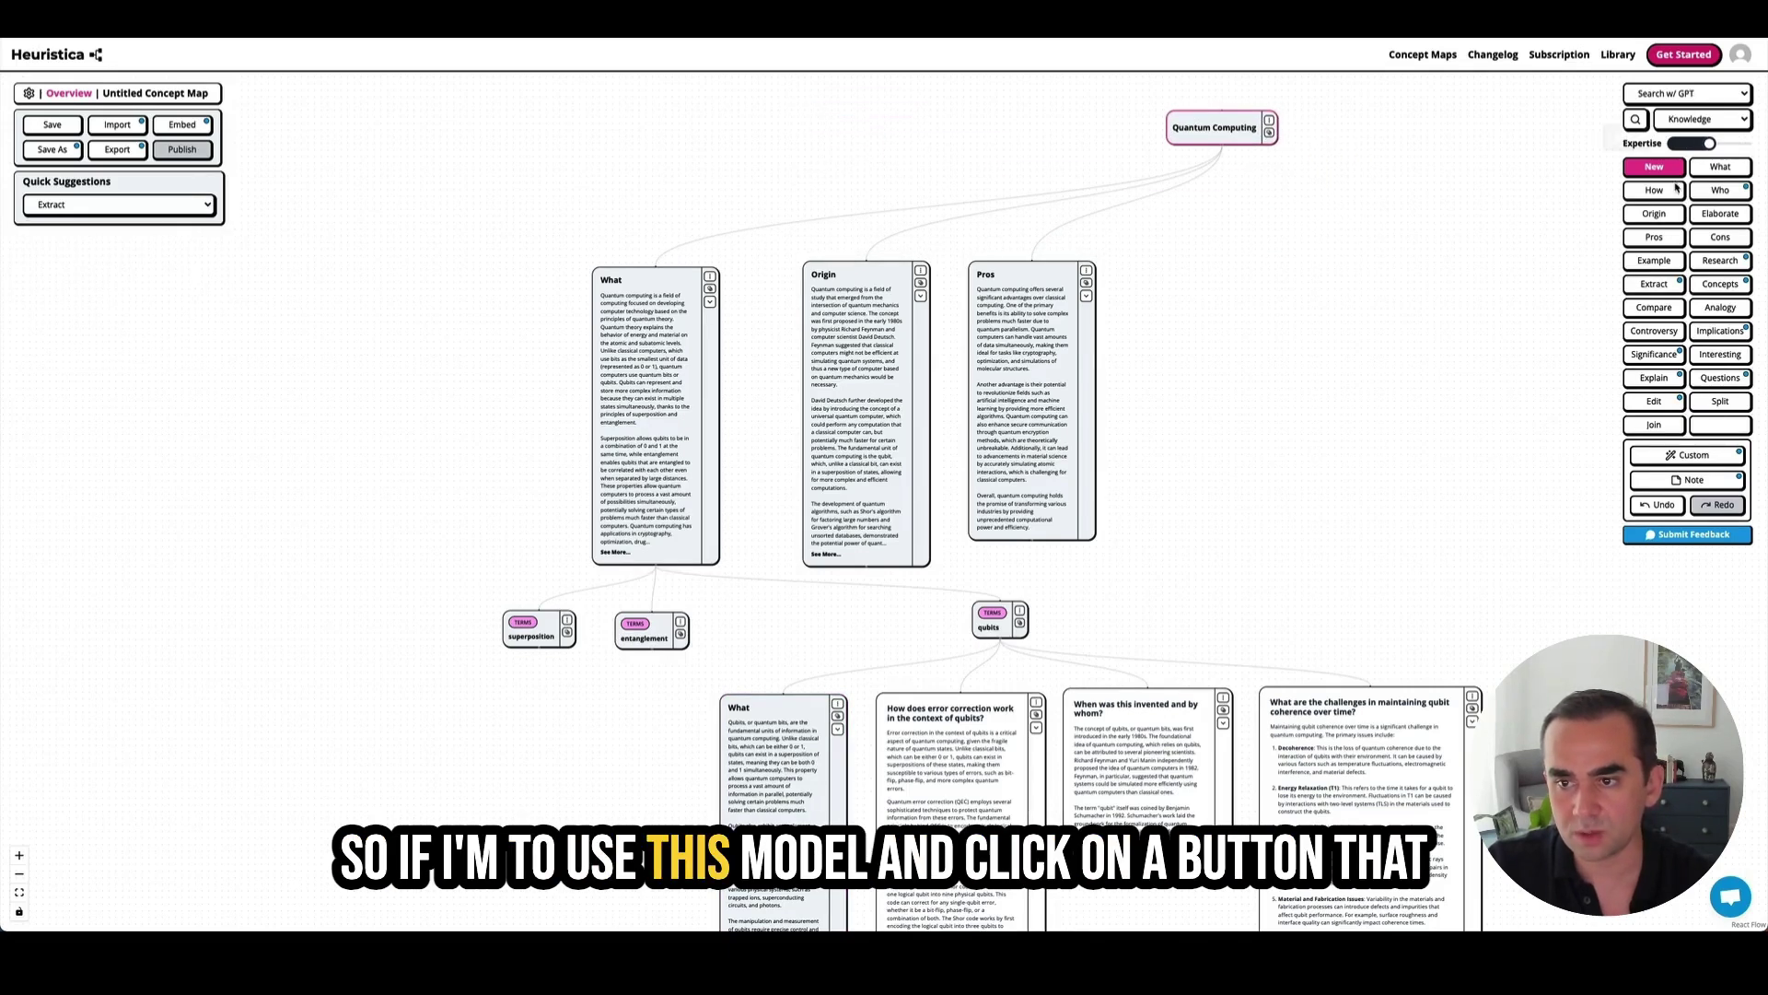
{"action": "left_click", "coordinate": [1661, 216]}
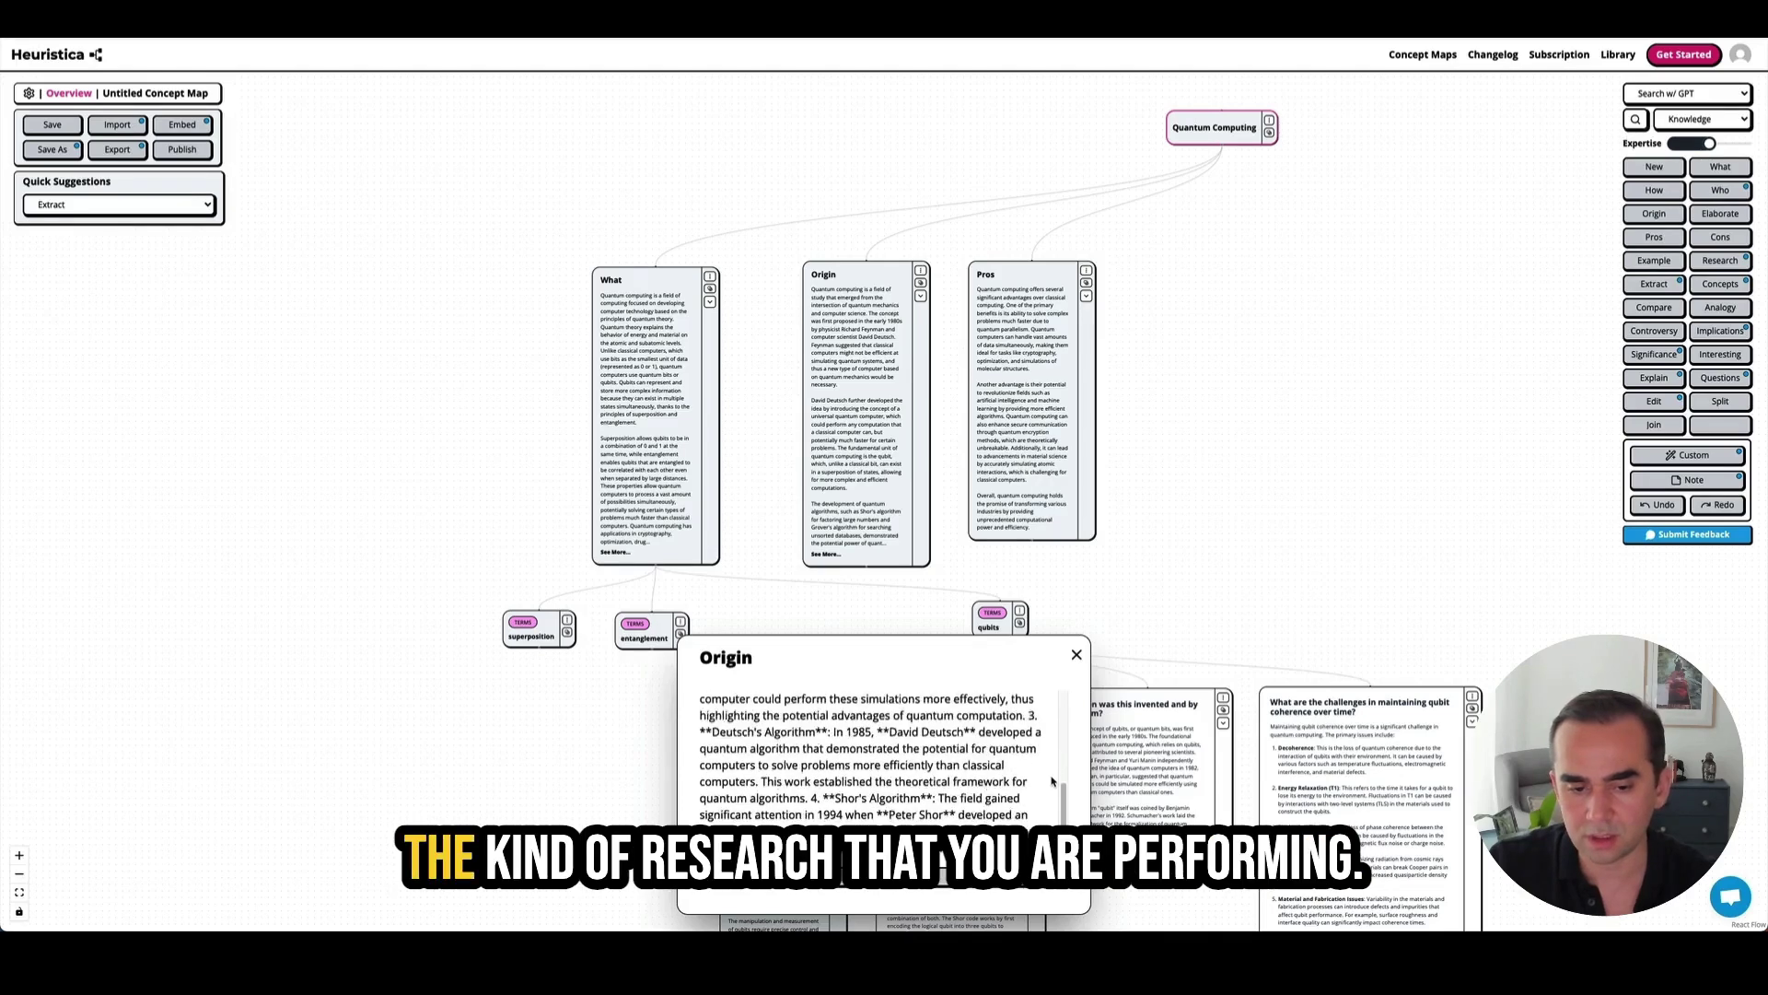
{"action": "scroll", "coordinate": [1042, 801], "scroll_direction": "down", "scroll_amount": 10}
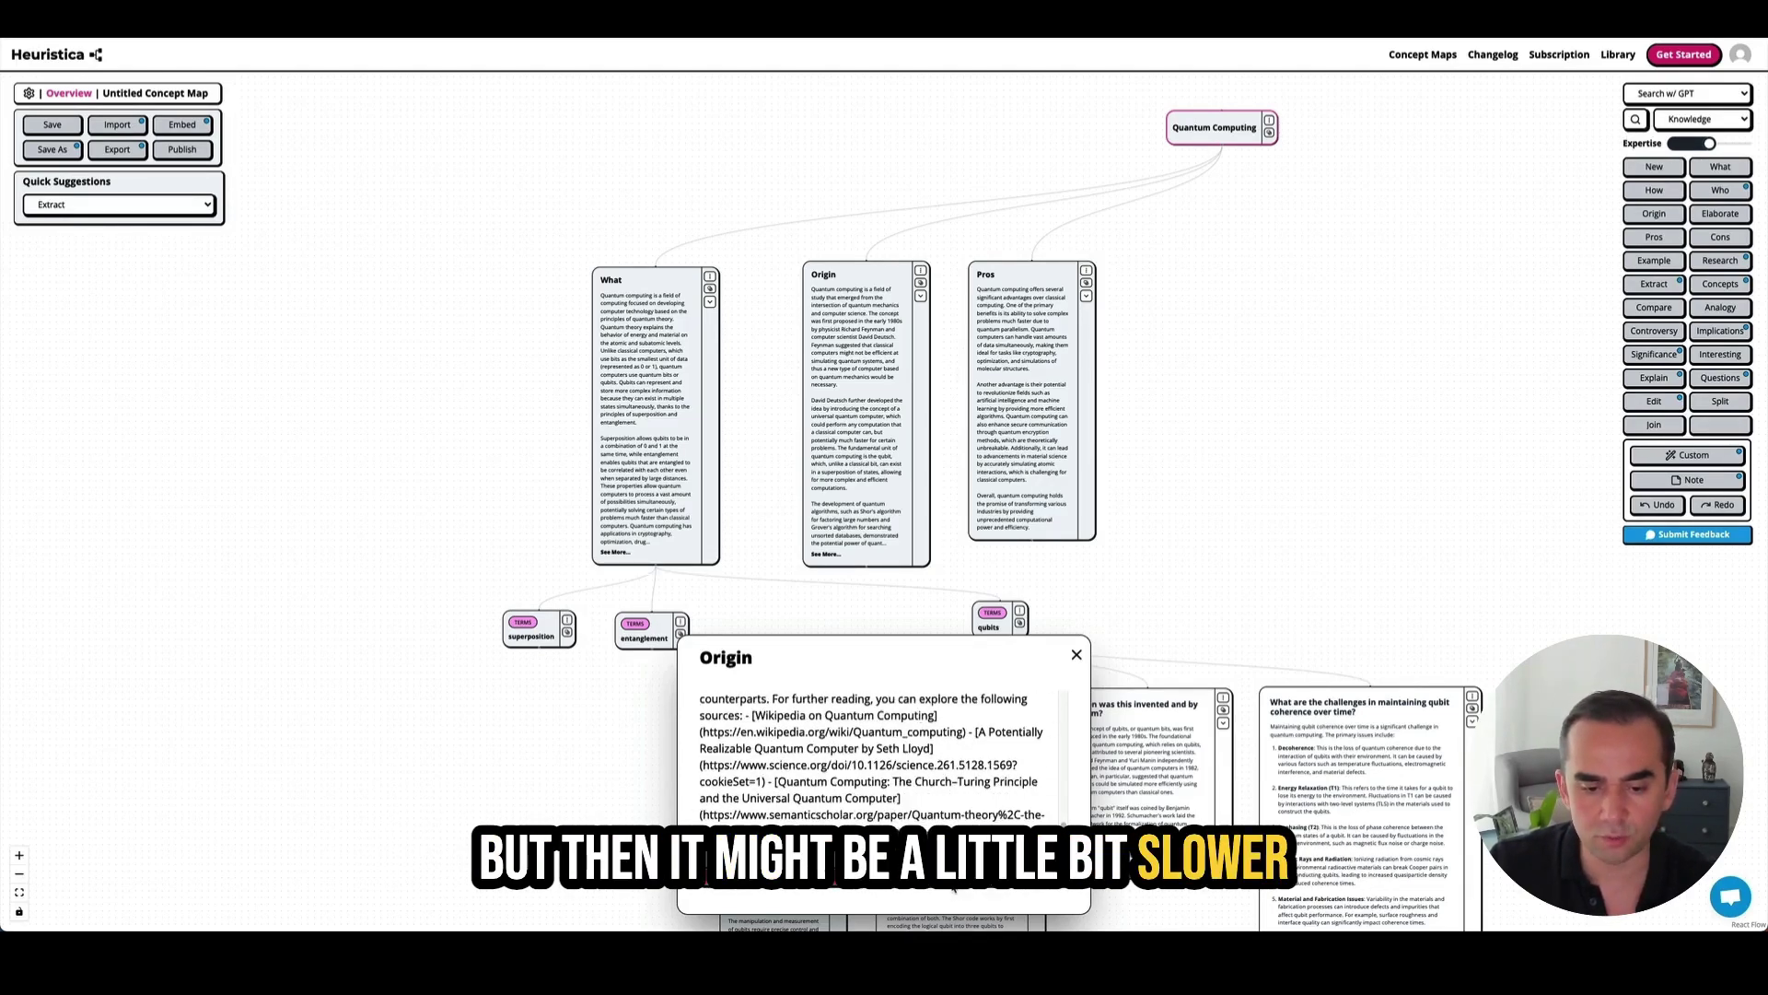
{"action": "left_click_drag", "start_coordinate": [1198, 339], "coordinate": [1228, 367]}
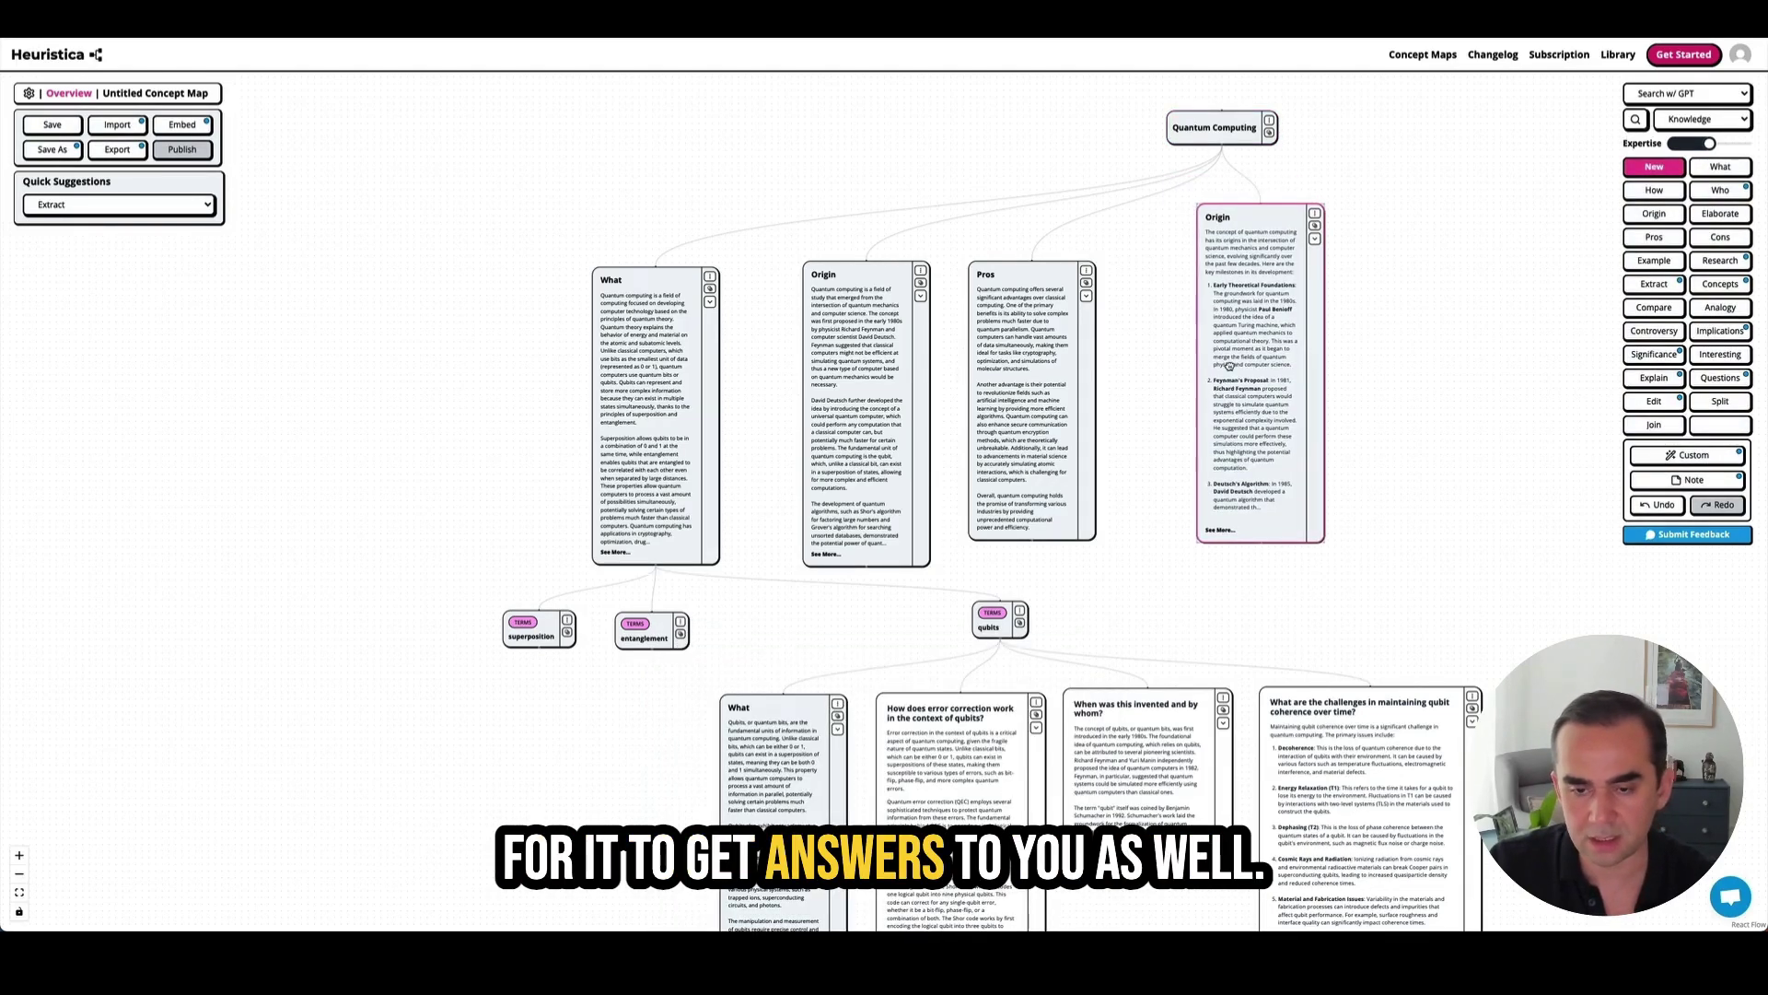
- Expand the new Origin node to its full text and reshape it into a wide box clear of the other nodes
{"action": "left_click", "coordinate": [1215, 536]}
{"action": "left_click_drag", "start_coordinate": [1301, 564], "coordinate": [1611, 507]}
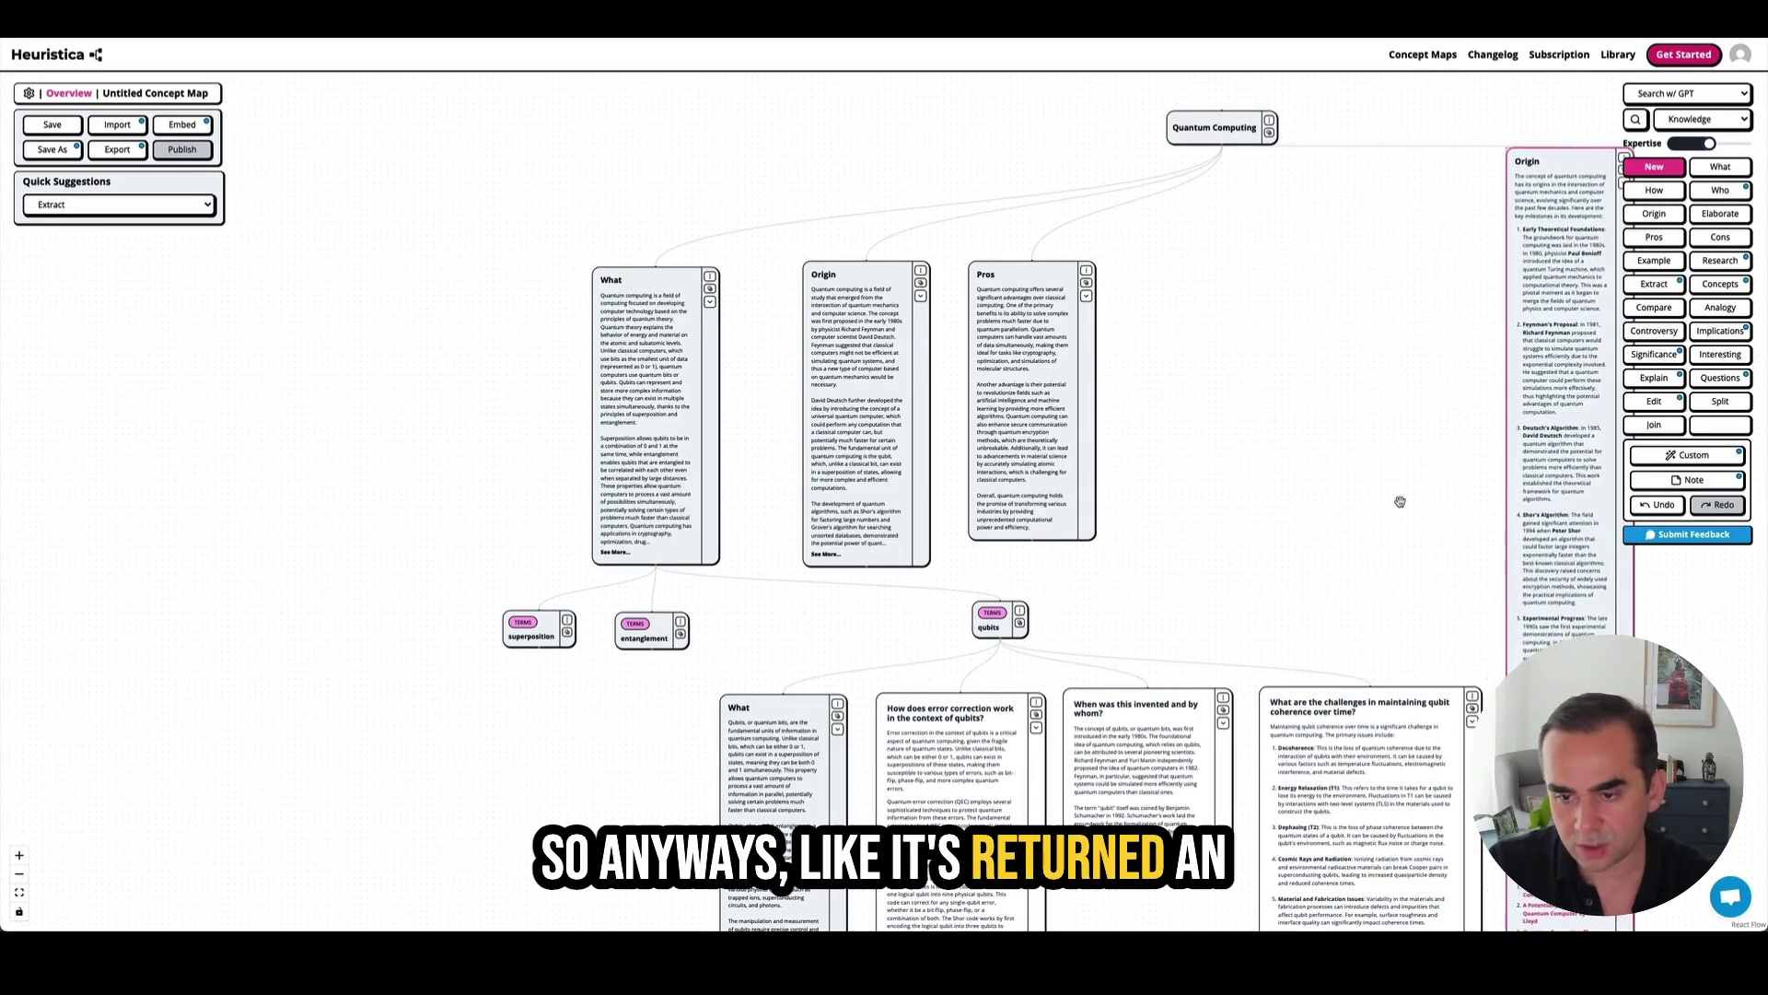
{"action": "left_click_drag", "start_coordinate": [1397, 497], "coordinate": [863, 274]}
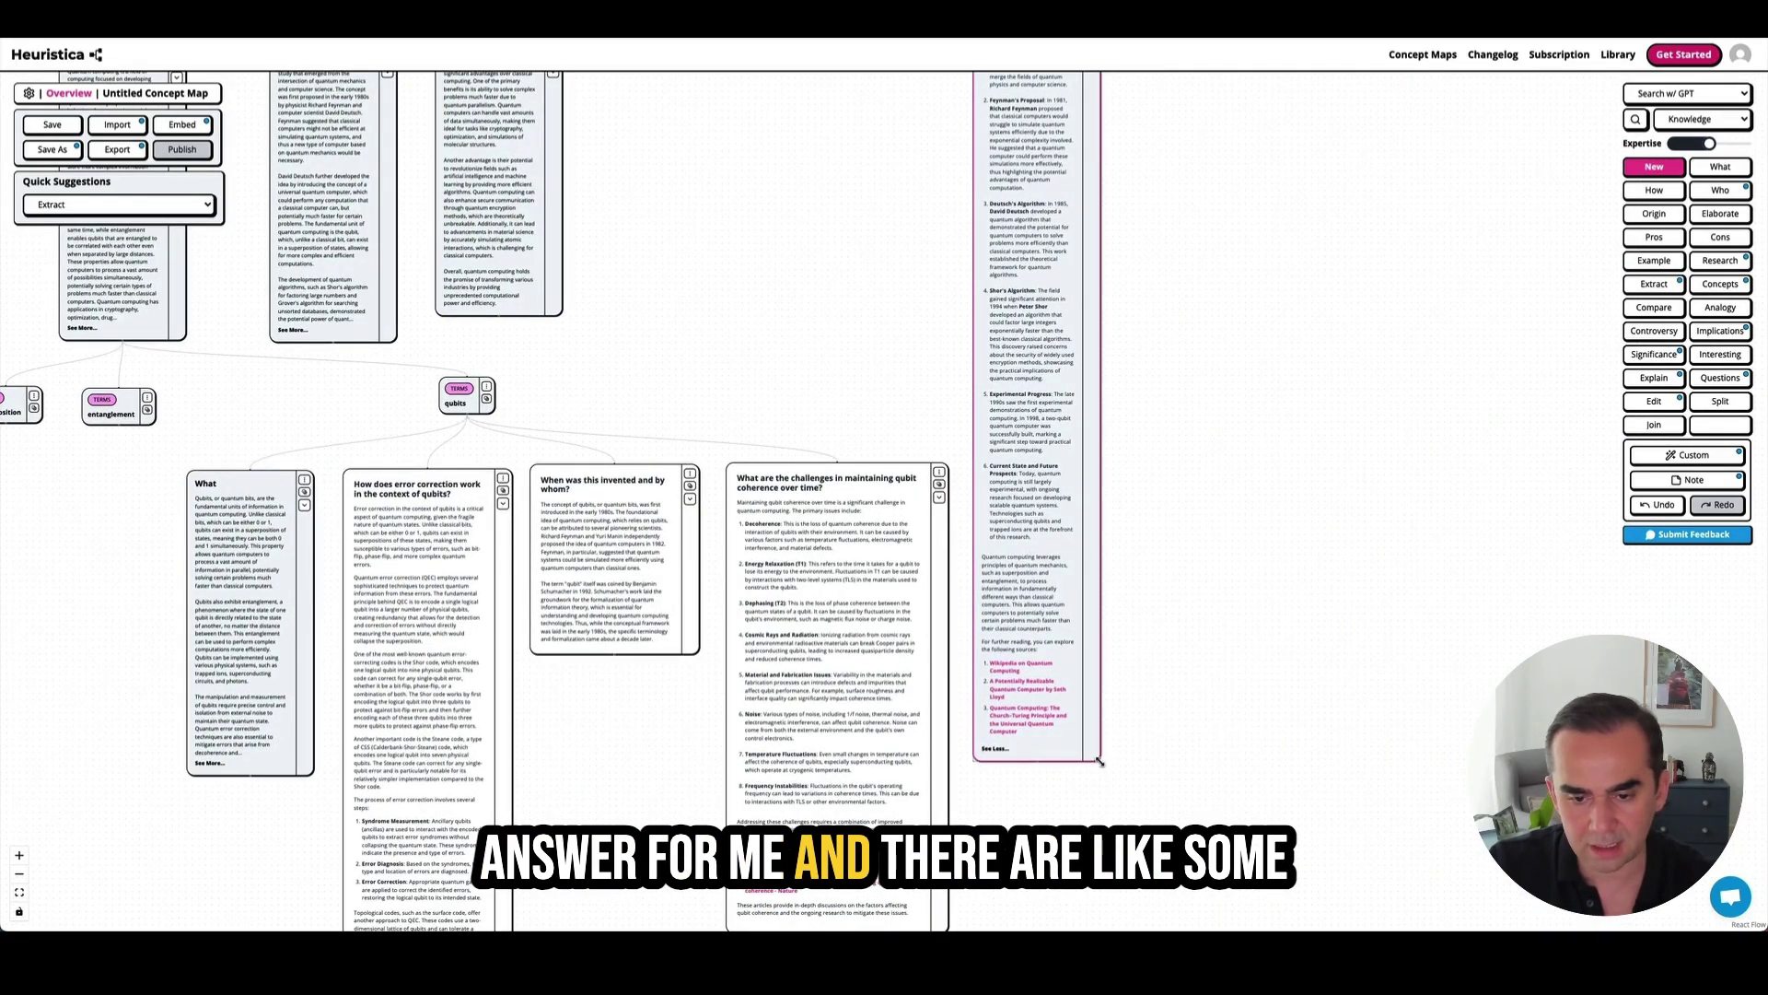
{"action": "left_click_drag", "start_coordinate": [1099, 761], "coordinate": [1401, 255]}
{"action": "left_click_drag", "start_coordinate": [746, 374], "coordinate": [840, 805]}
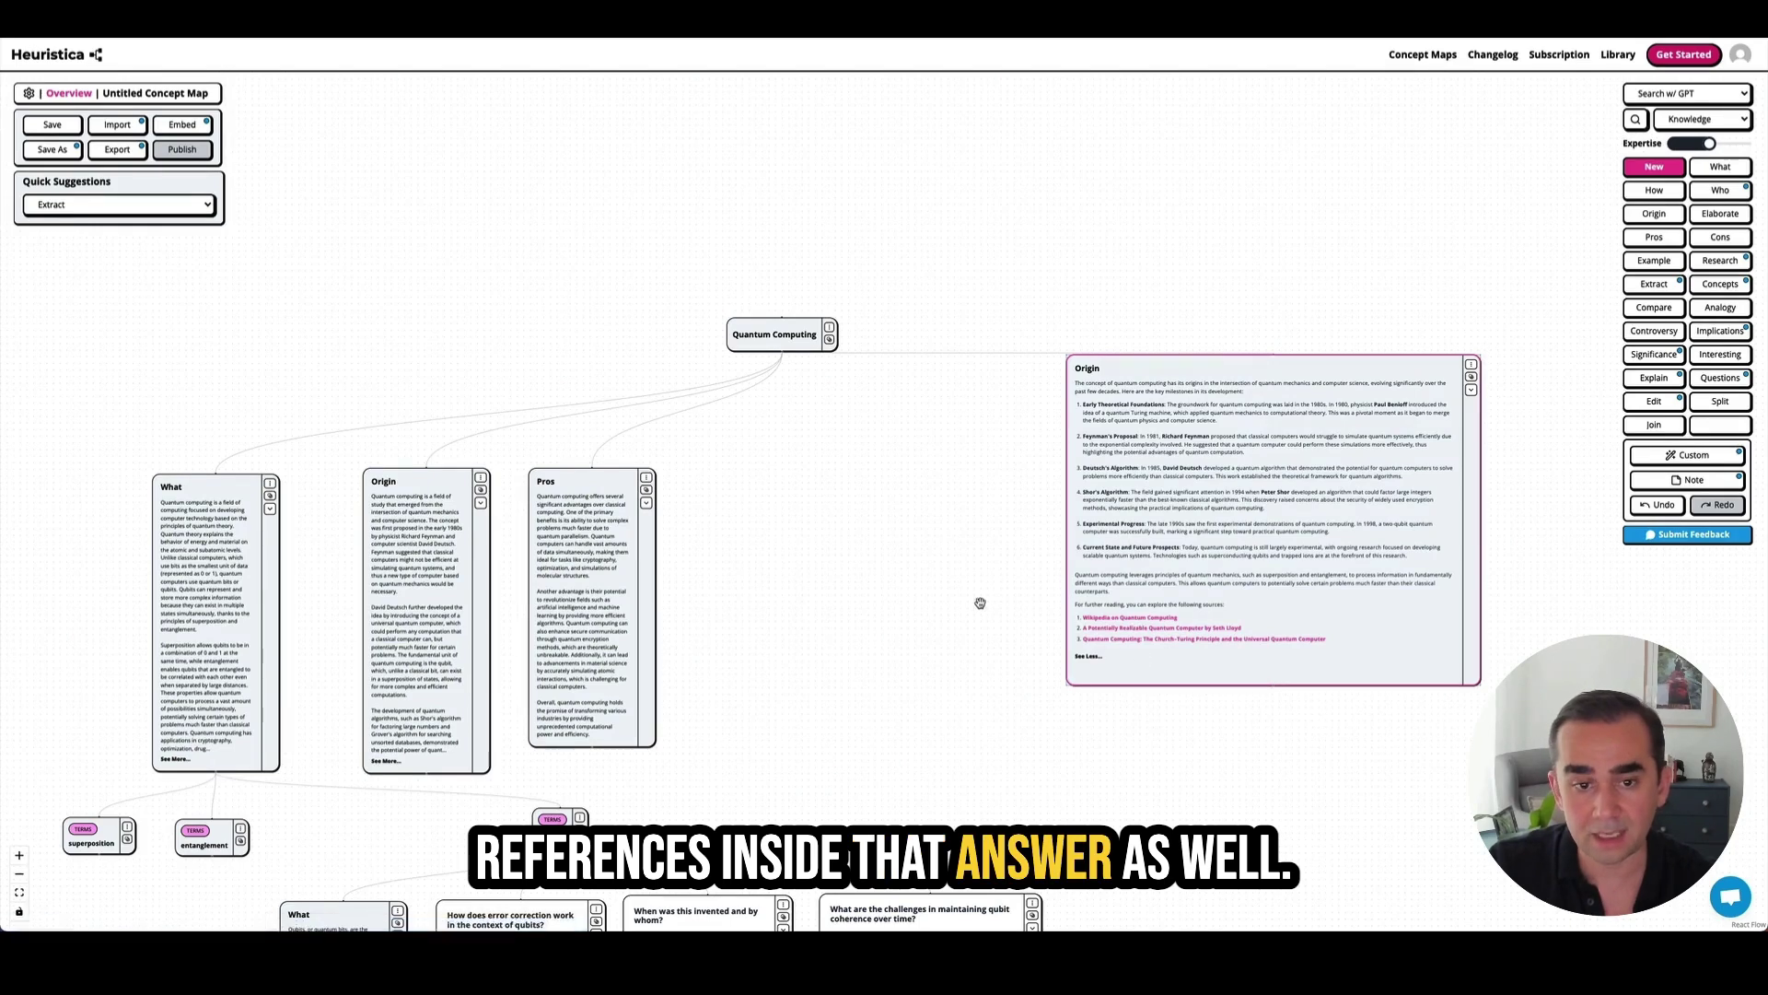
{"action": "left_click_drag", "start_coordinate": [953, 610], "coordinate": [1000, 506]}
{"action": "left_click", "coordinate": [1096, 612]}
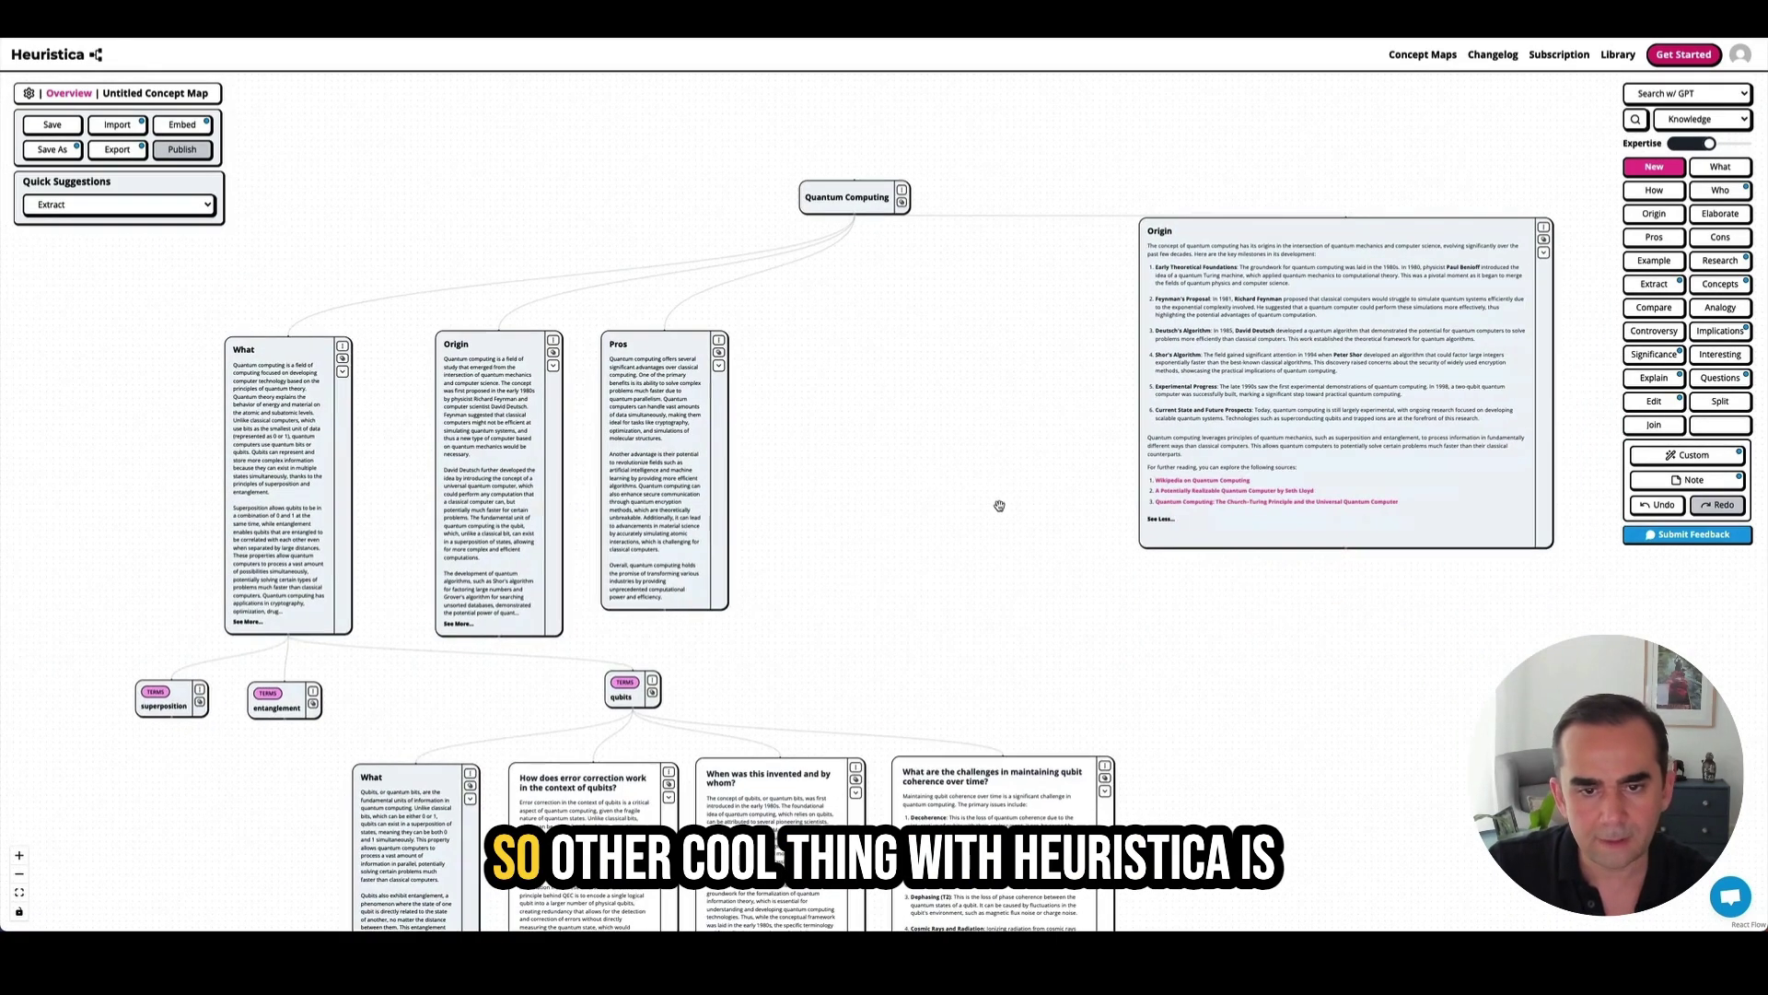
- Move the Quantum Computing node sideways and higher, centring it well above its What, Origin and Pros nodes
{"action": "left_click_drag", "start_coordinate": [851, 190], "coordinate": [712, 162]}
{"action": "left_click_drag", "start_coordinate": [895, 302], "coordinate": [1024, 429]}
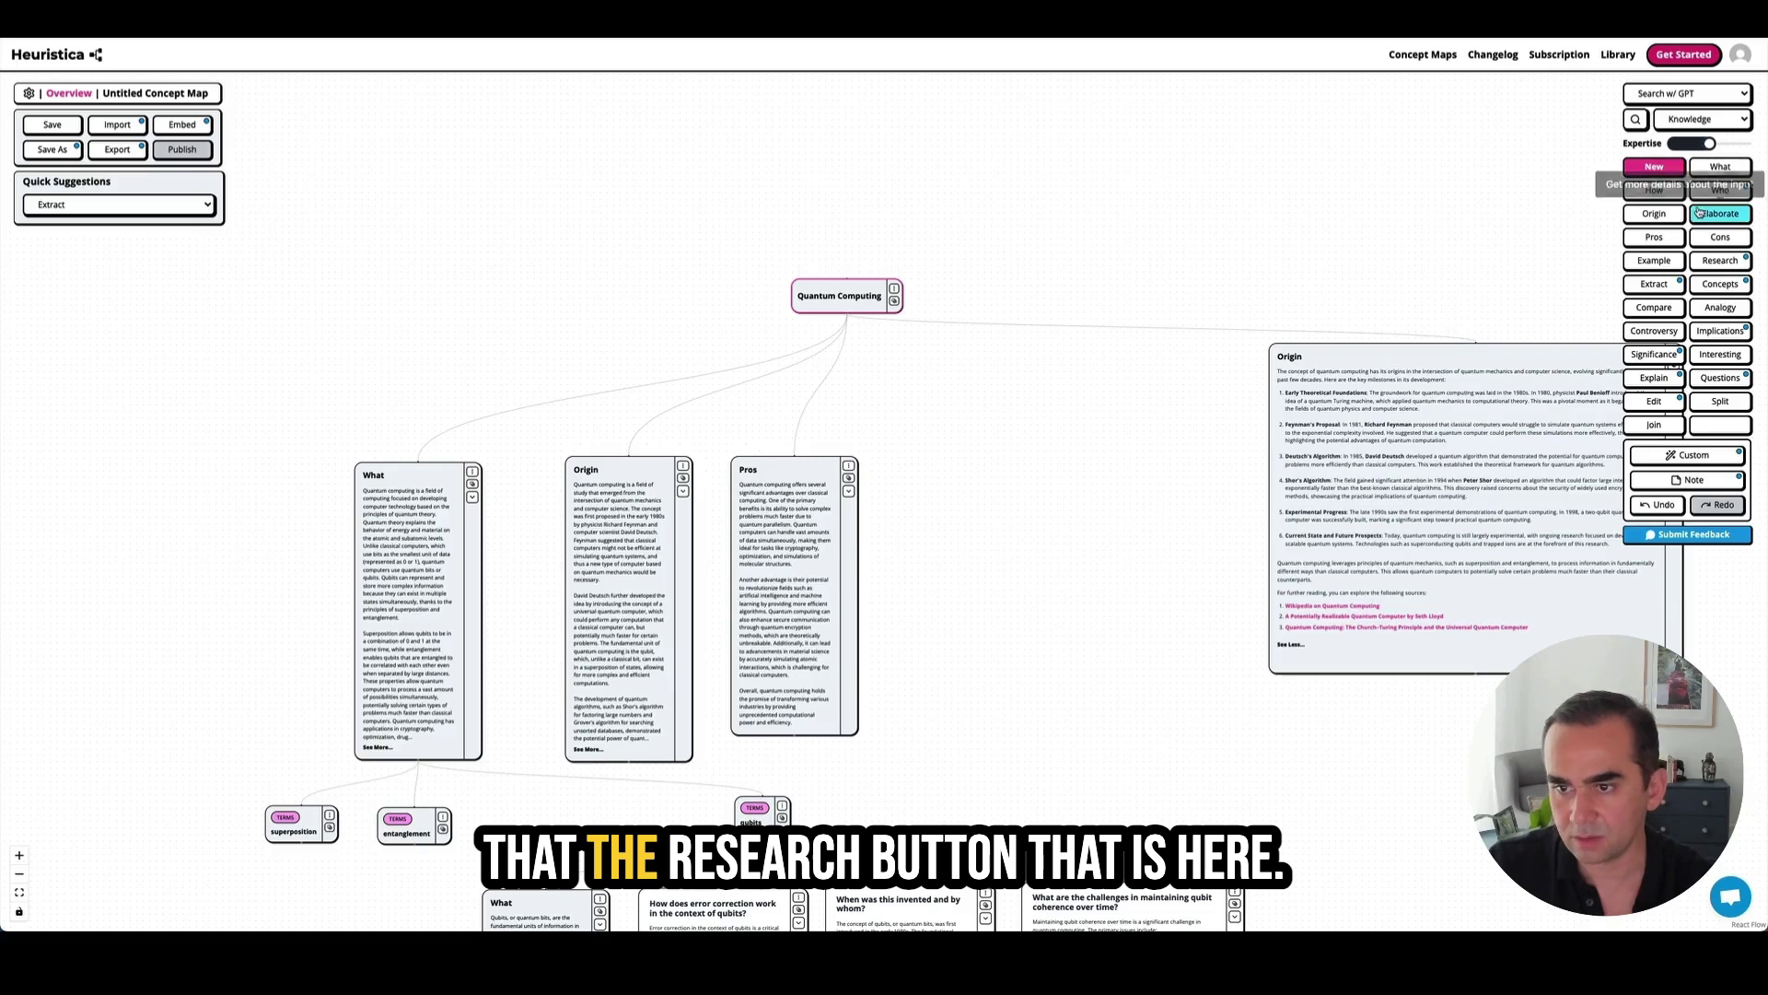
{"action": "left_click_drag", "start_coordinate": [1121, 493], "coordinate": [1235, 456]}
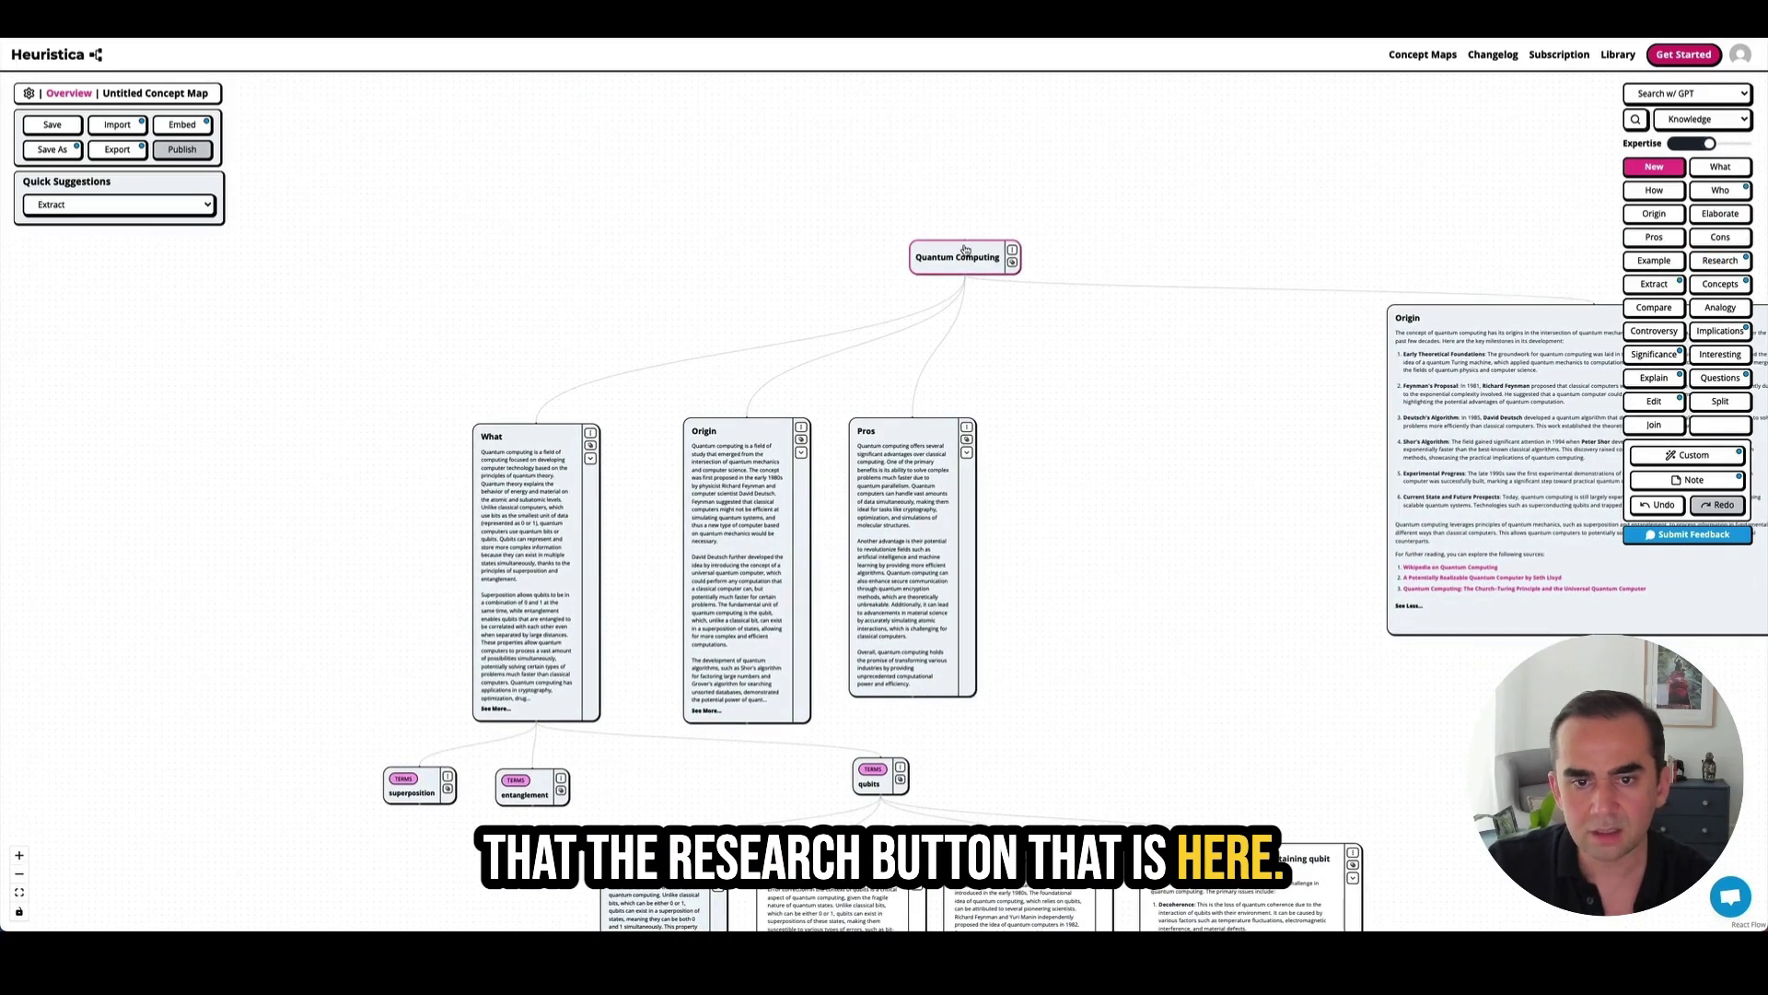
{"action": "left_click_drag", "start_coordinate": [965, 249], "coordinate": [945, 168]}
- Research Quantum Computing on Wikipedia, add the Quantum computing, Trapped-ion quantum computer and Adiabatic quantum computation articles, and stack them beside the main node
{"action": "left_click", "coordinate": [1719, 260]}
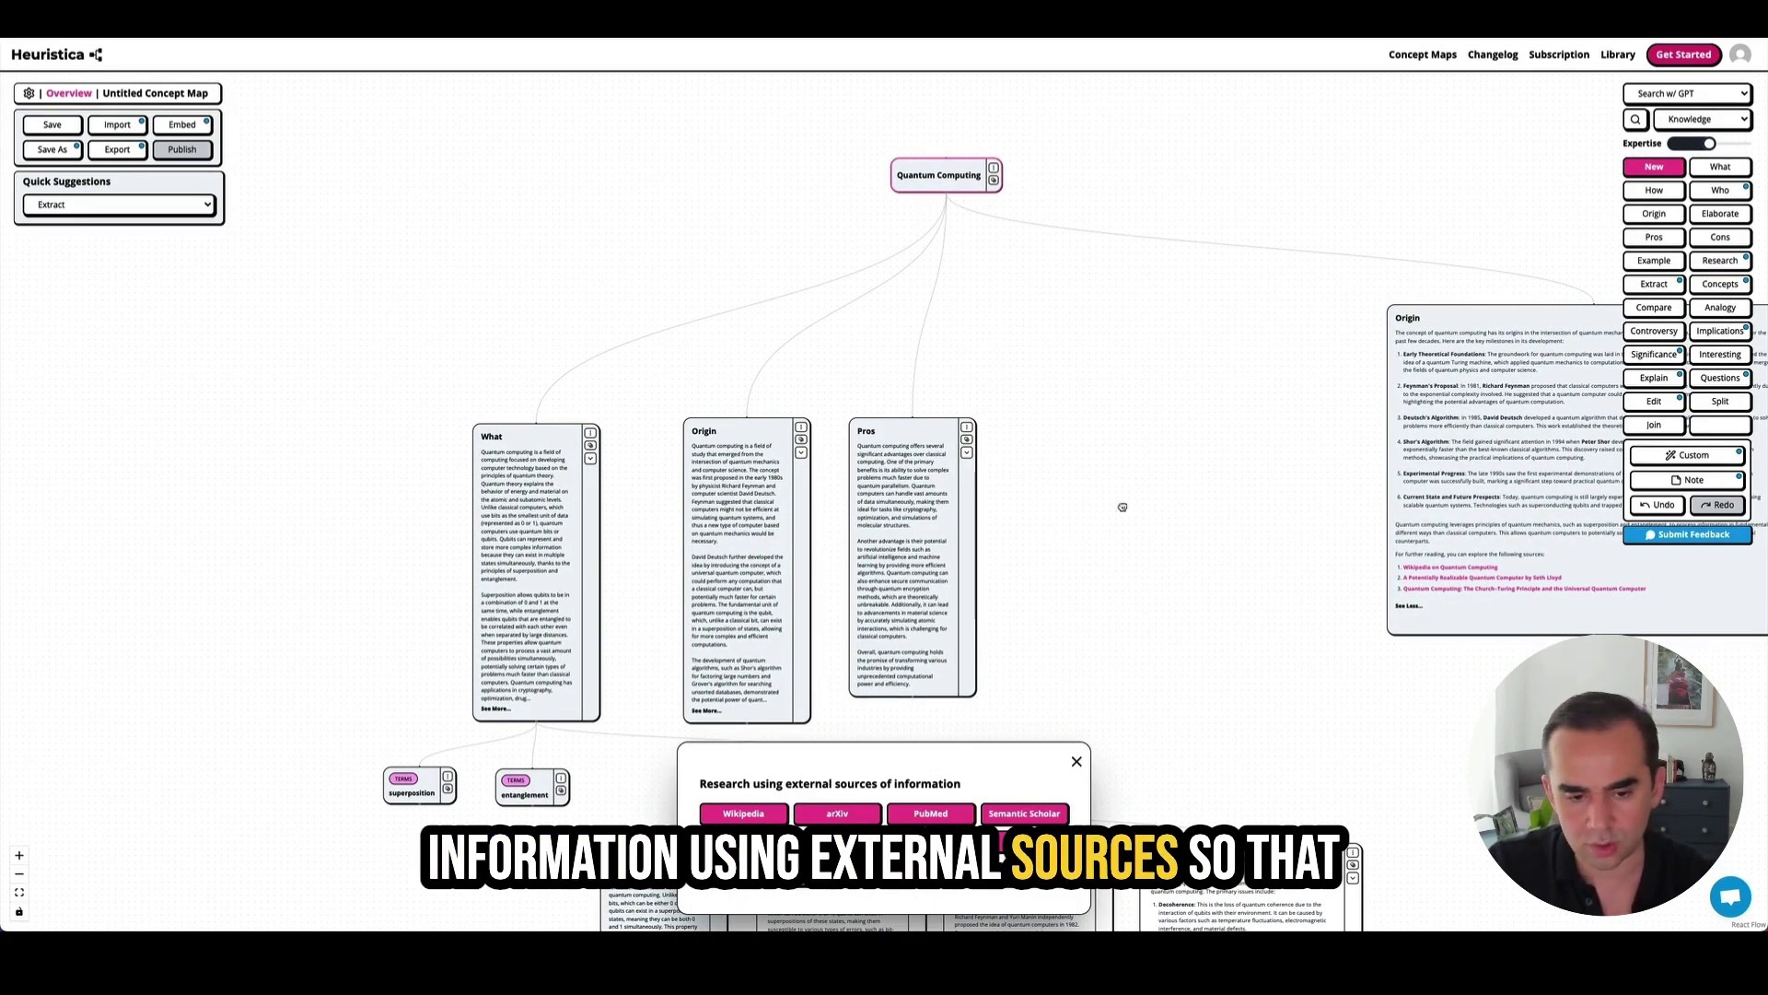
{"action": "left_click_drag", "start_coordinate": [1122, 506], "coordinate": [1143, 637]}
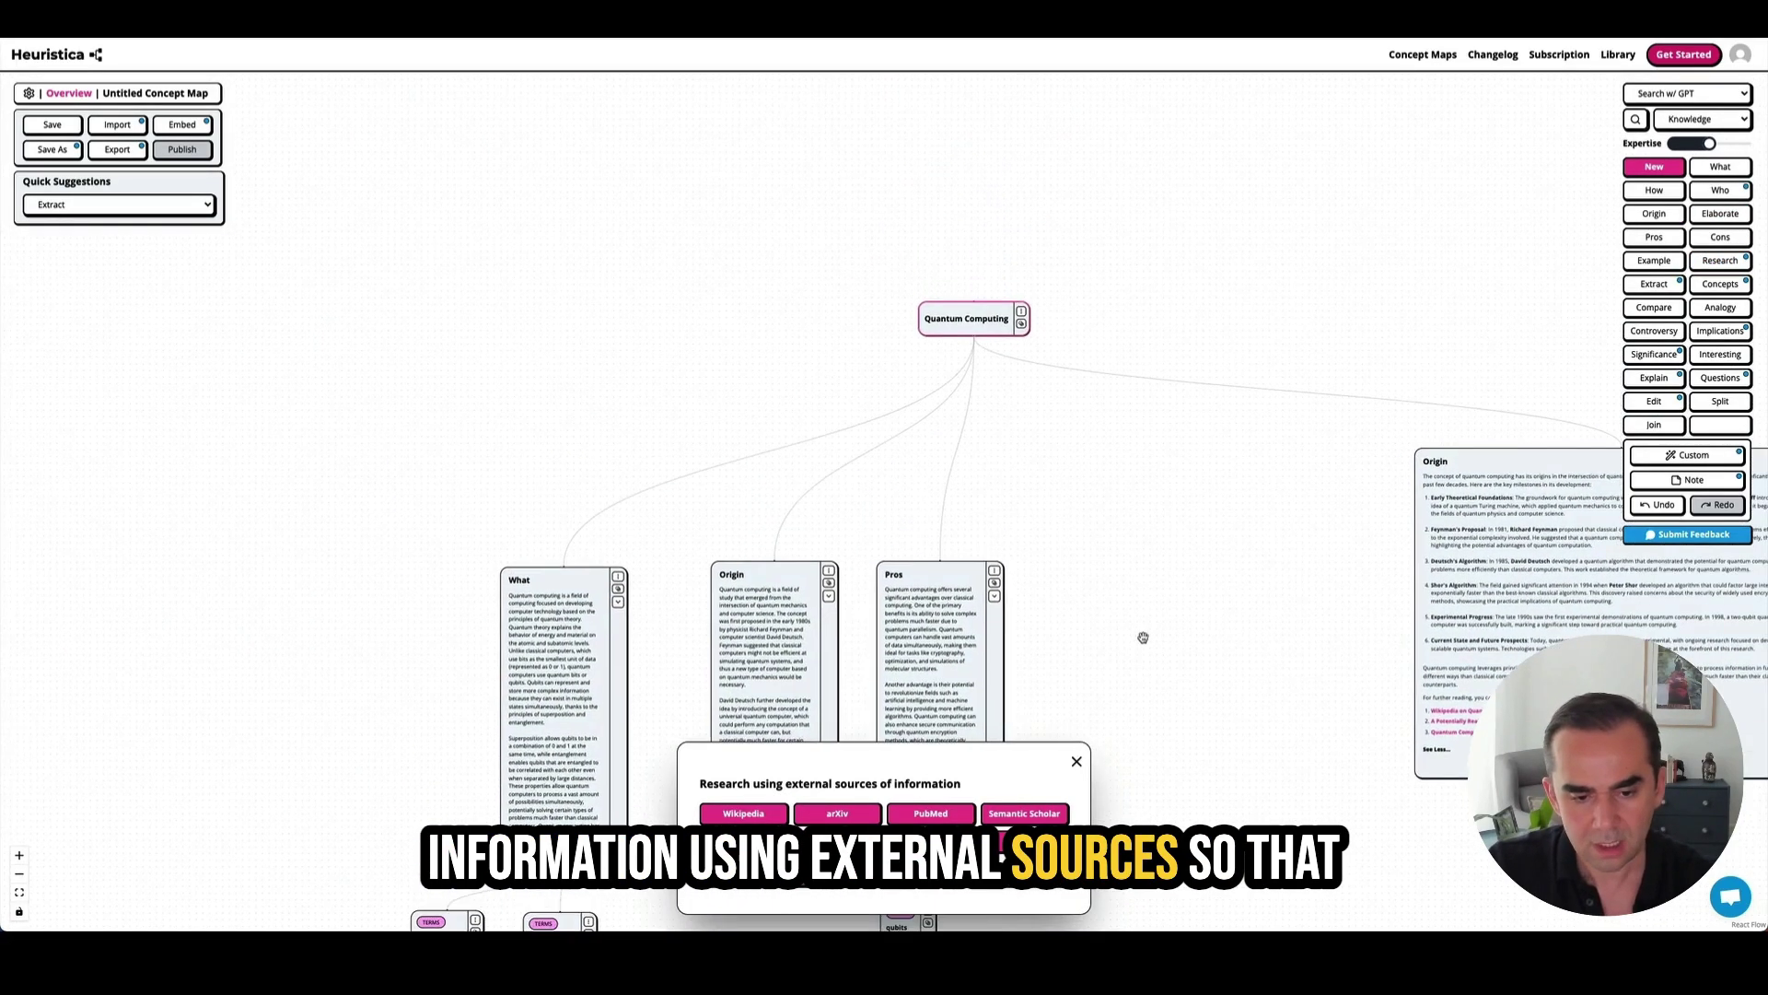
{"action": "left_click", "coordinate": [762, 814]}
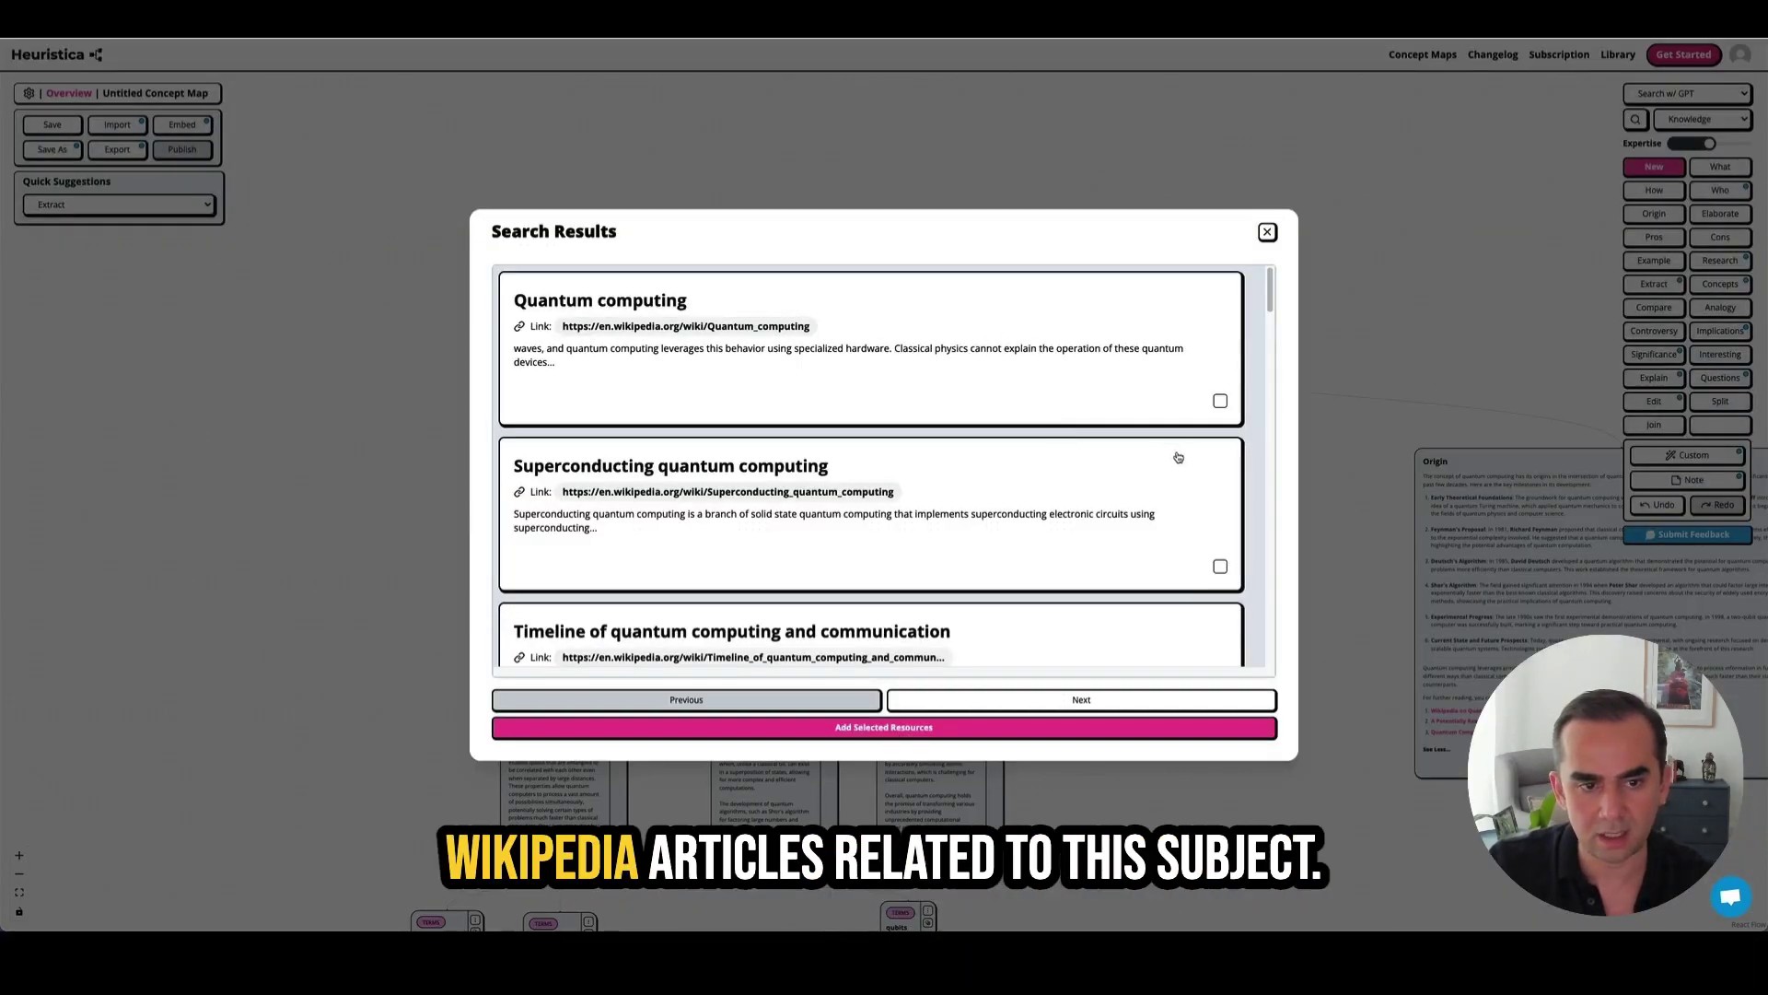
{"action": "scroll", "coordinate": [1181, 406], "scroll_direction": "down", "scroll_amount": 9}
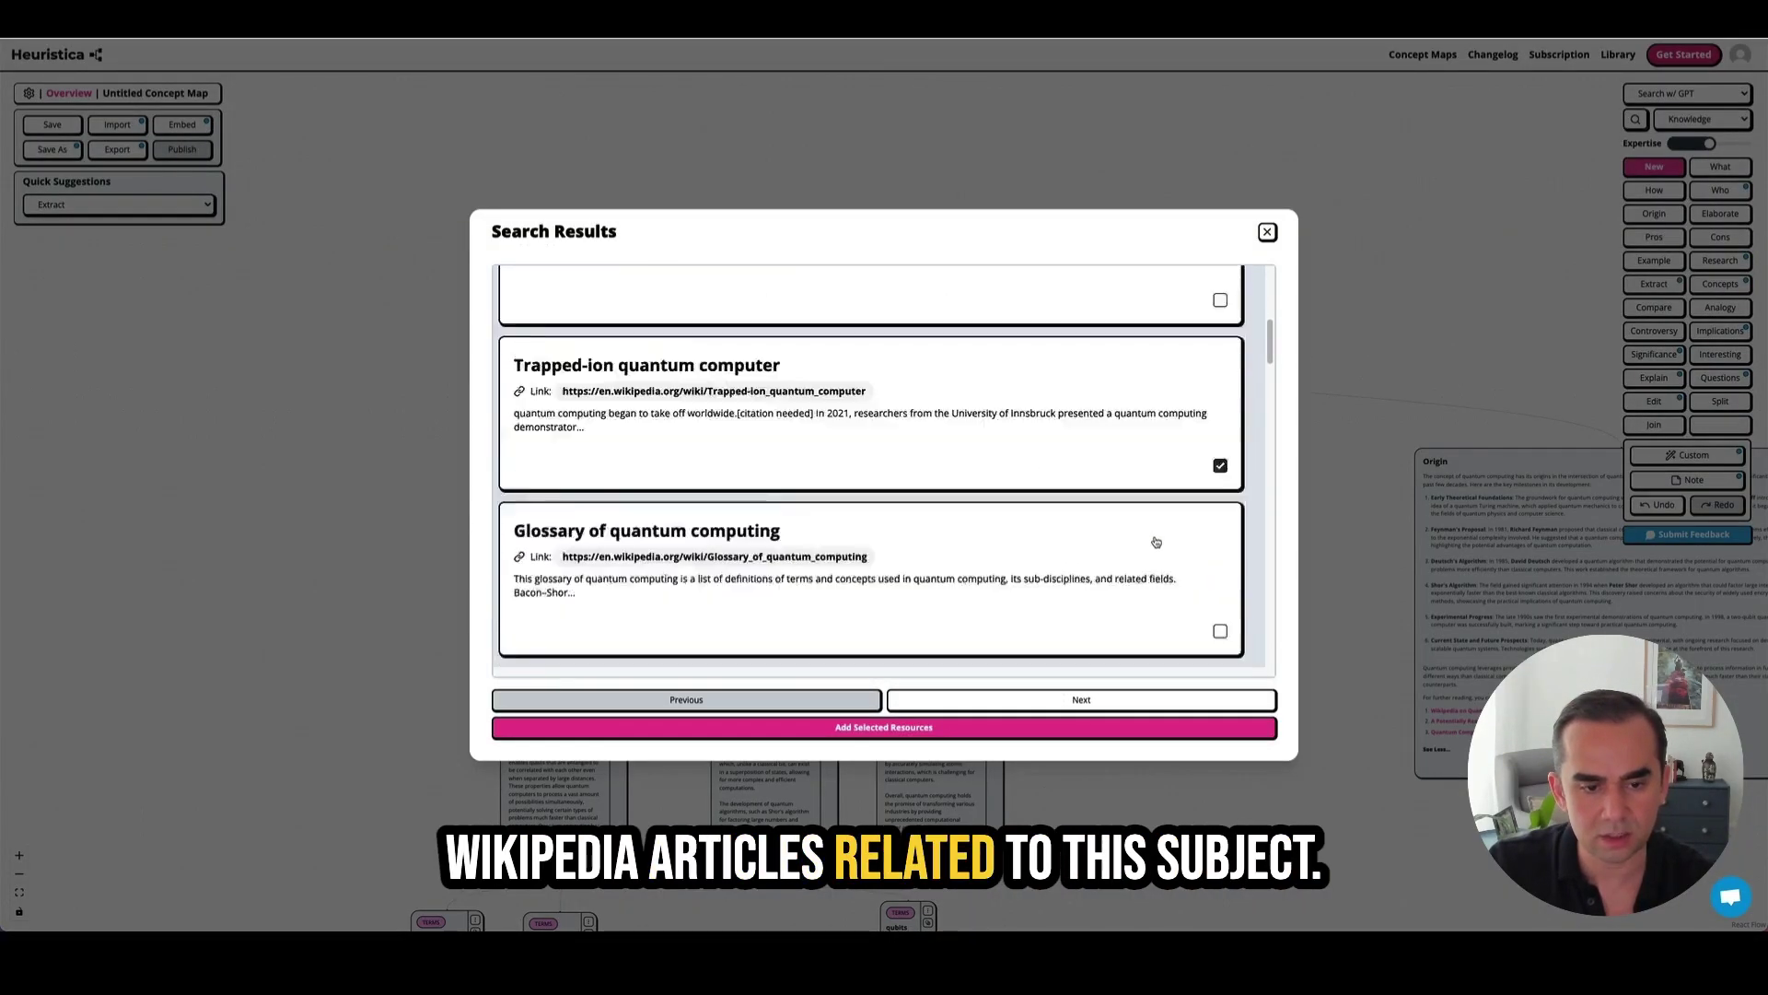
{"action": "left_click", "coordinate": [1220, 584]}
{"action": "left_click", "coordinate": [1002, 726]}
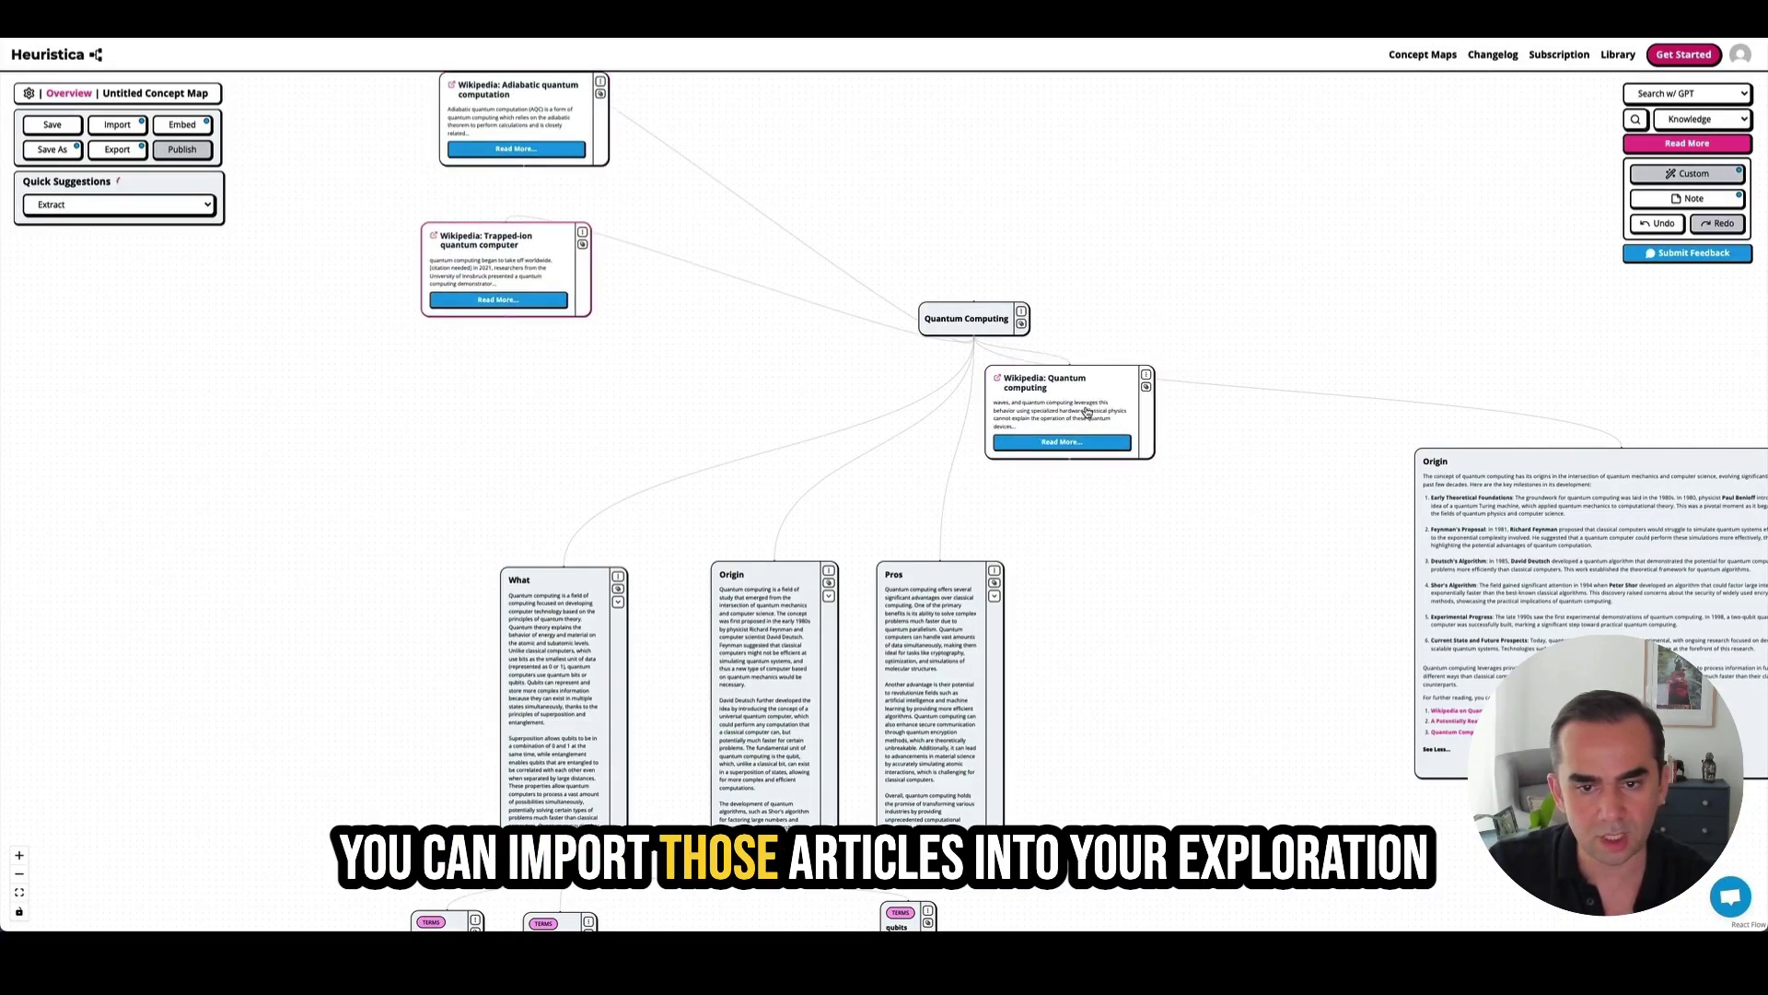
{"action": "left_click_drag", "start_coordinate": [689, 332], "coordinate": [840, 415]}
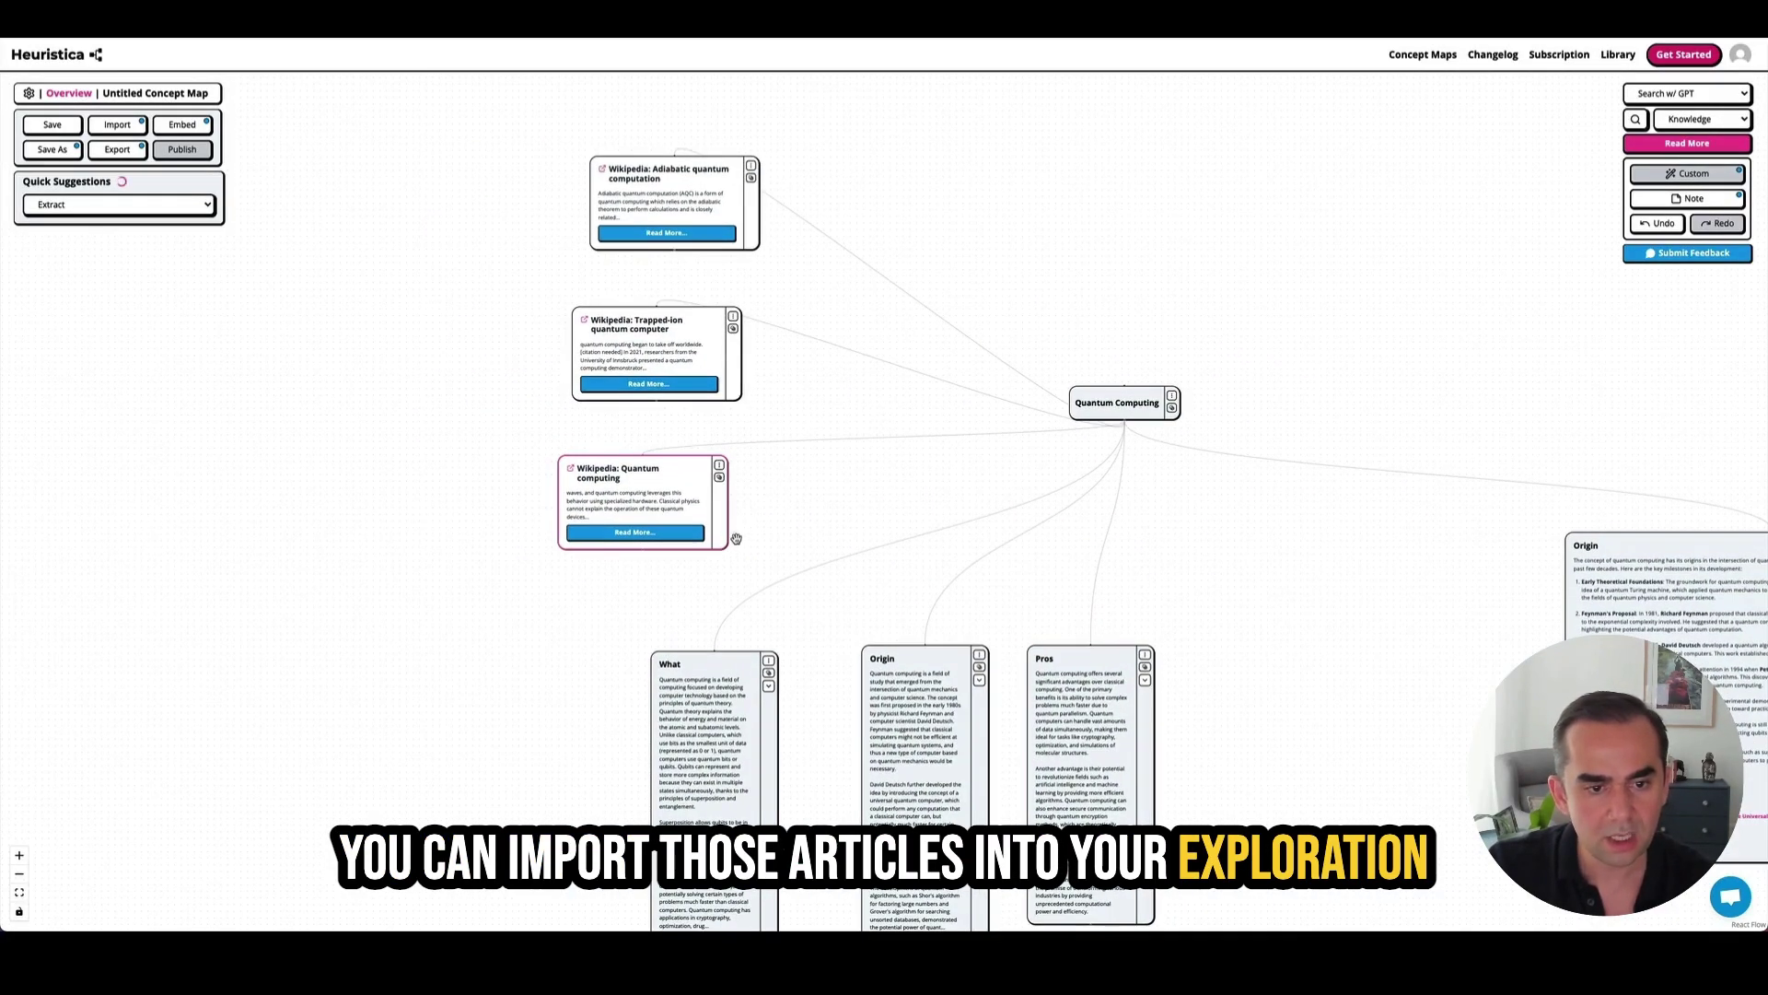
- Read through the Trapped-ion quantum computer article and generate its key takeaways as a new node
{"action": "left_click", "coordinate": [648, 383]}
{"action": "scroll", "coordinate": [898, 493], "scroll_direction": "down", "scroll_amount": 5}
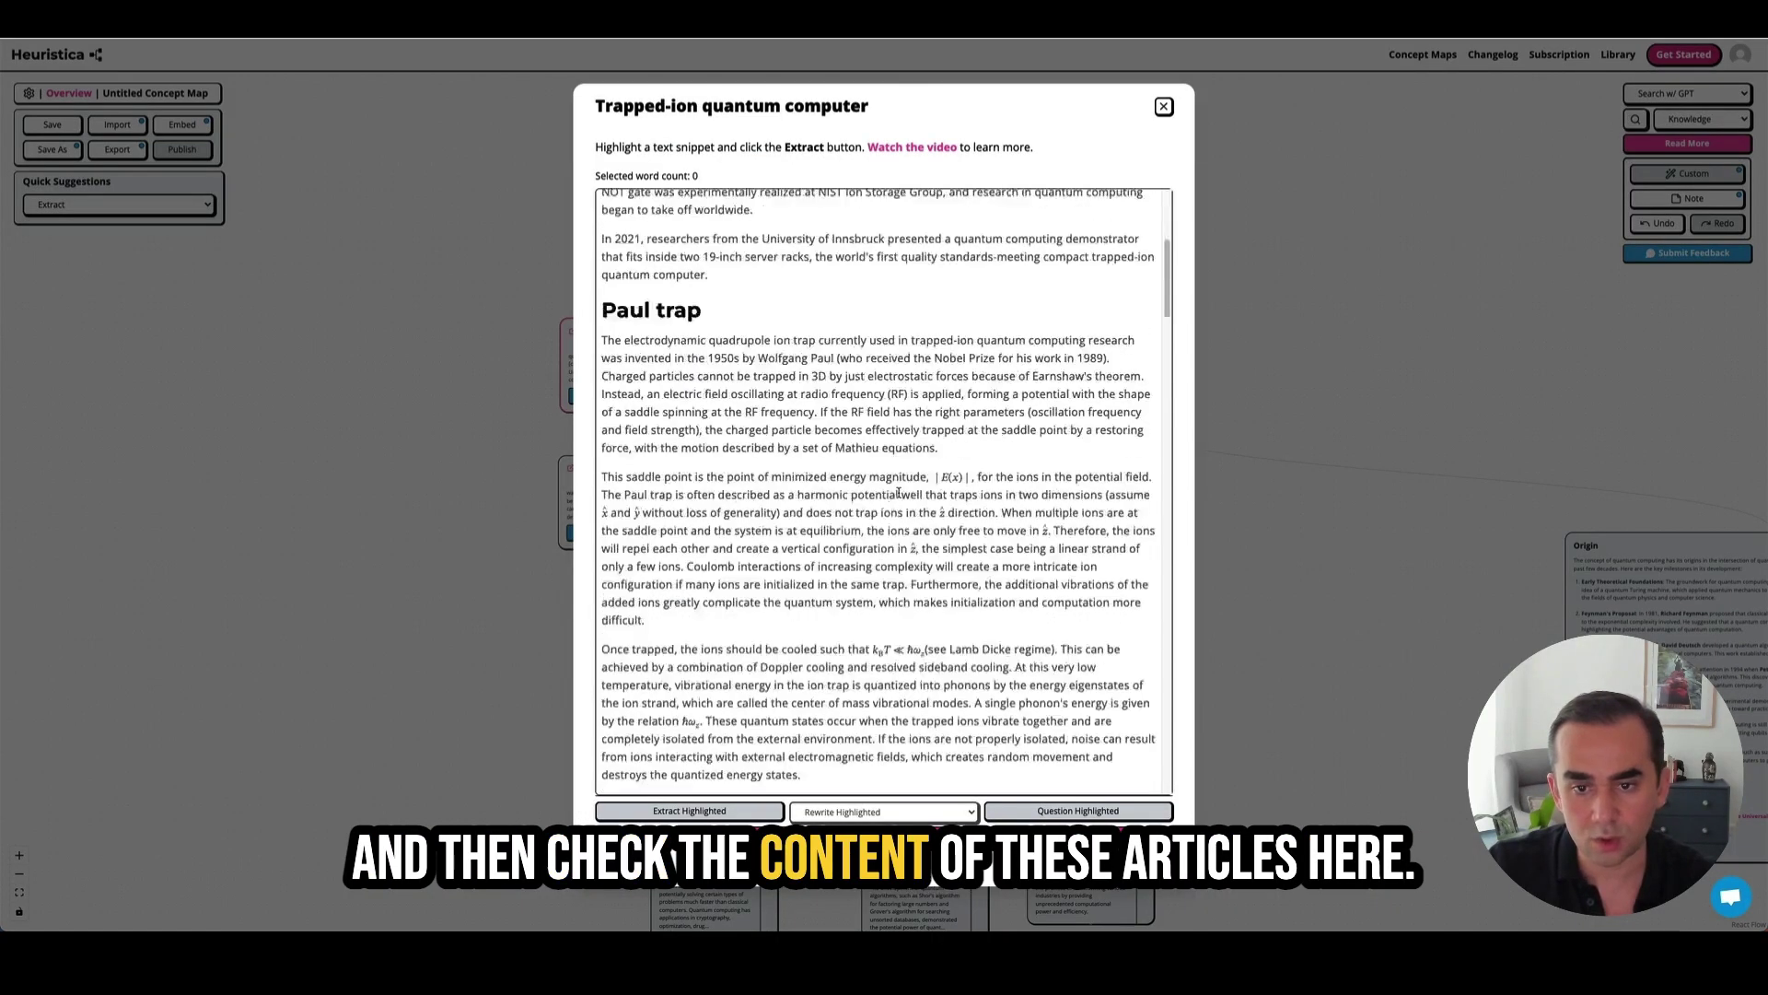
{"action": "scroll", "coordinate": [899, 493], "scroll_direction": "down", "scroll_amount": 20}
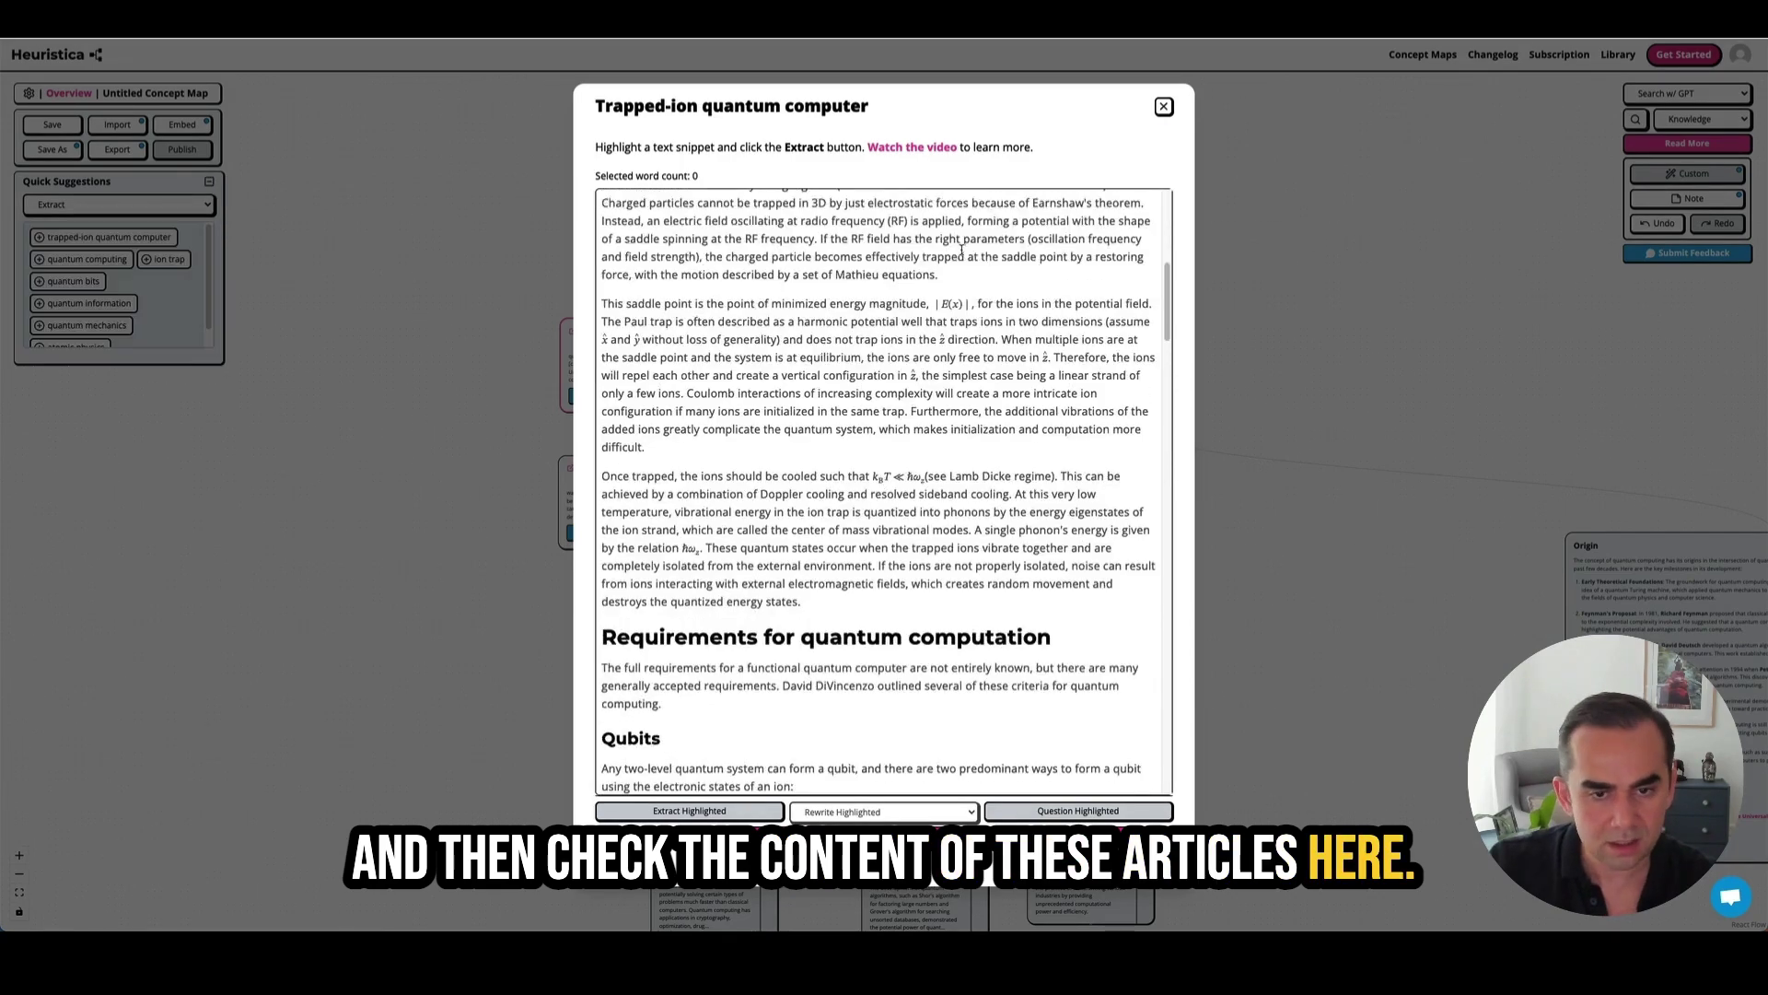
{"action": "scroll", "coordinate": [961, 250], "scroll_direction": "up", "scroll_amount": 5}
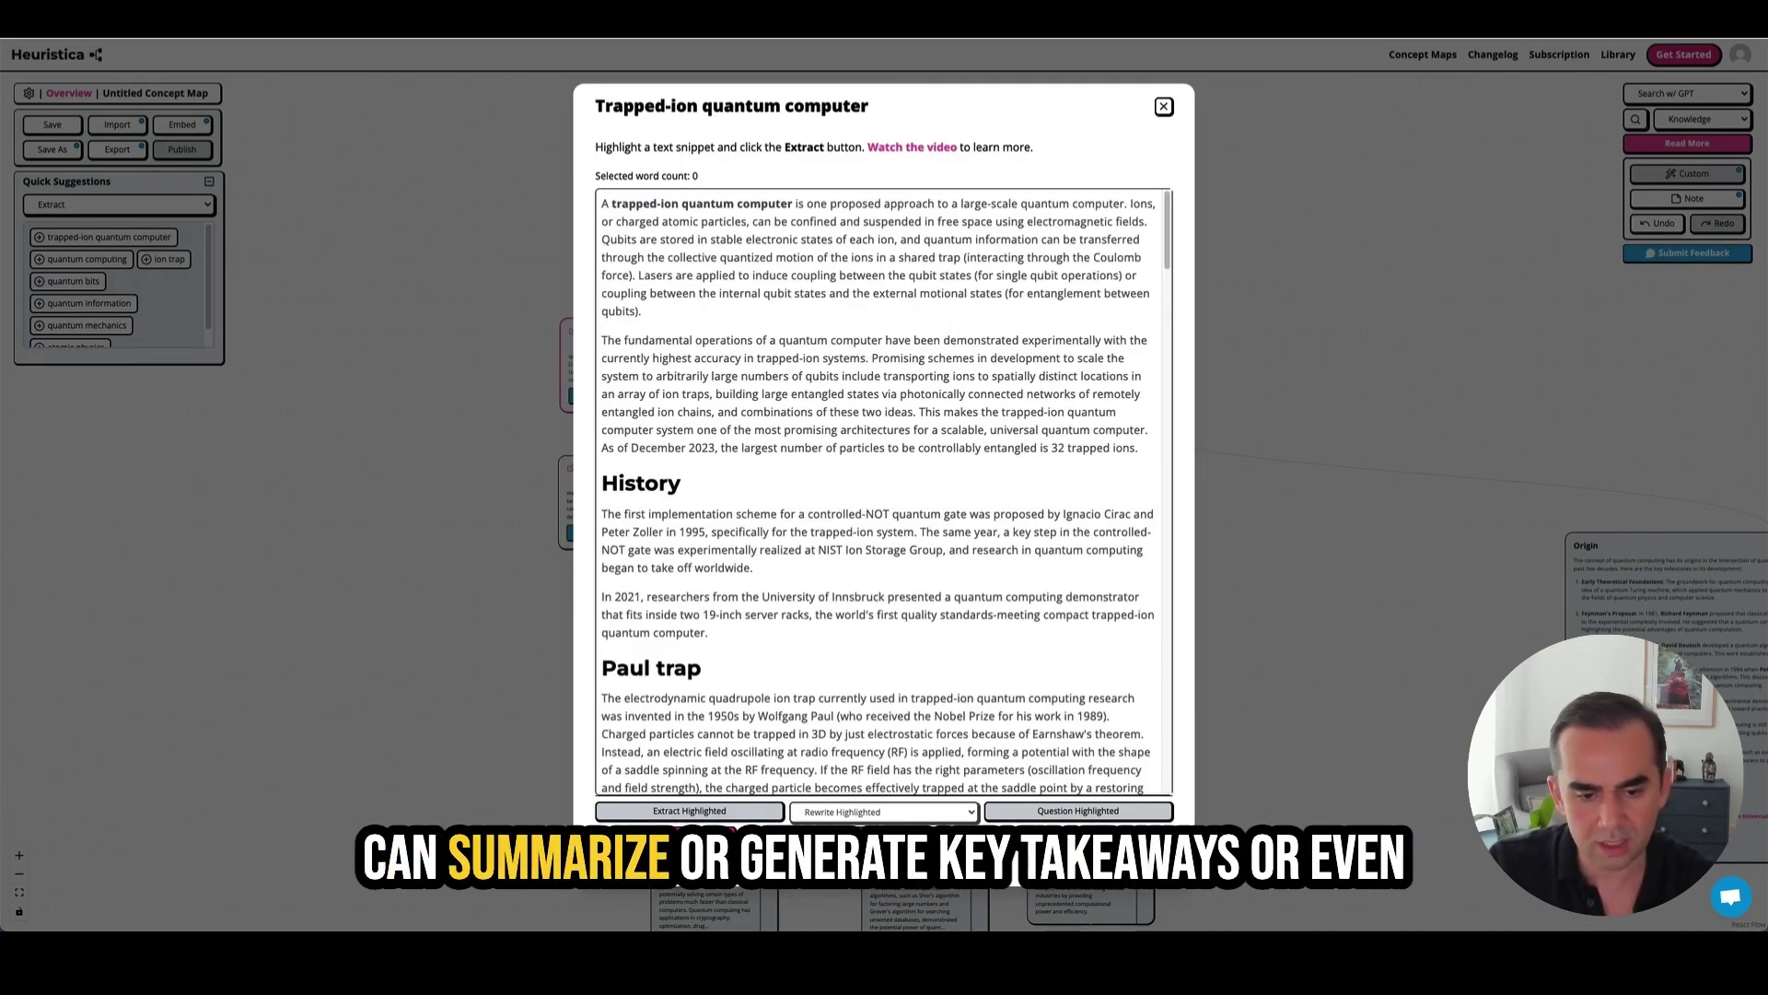
{"action": "left_click", "coordinate": [1164, 107]}
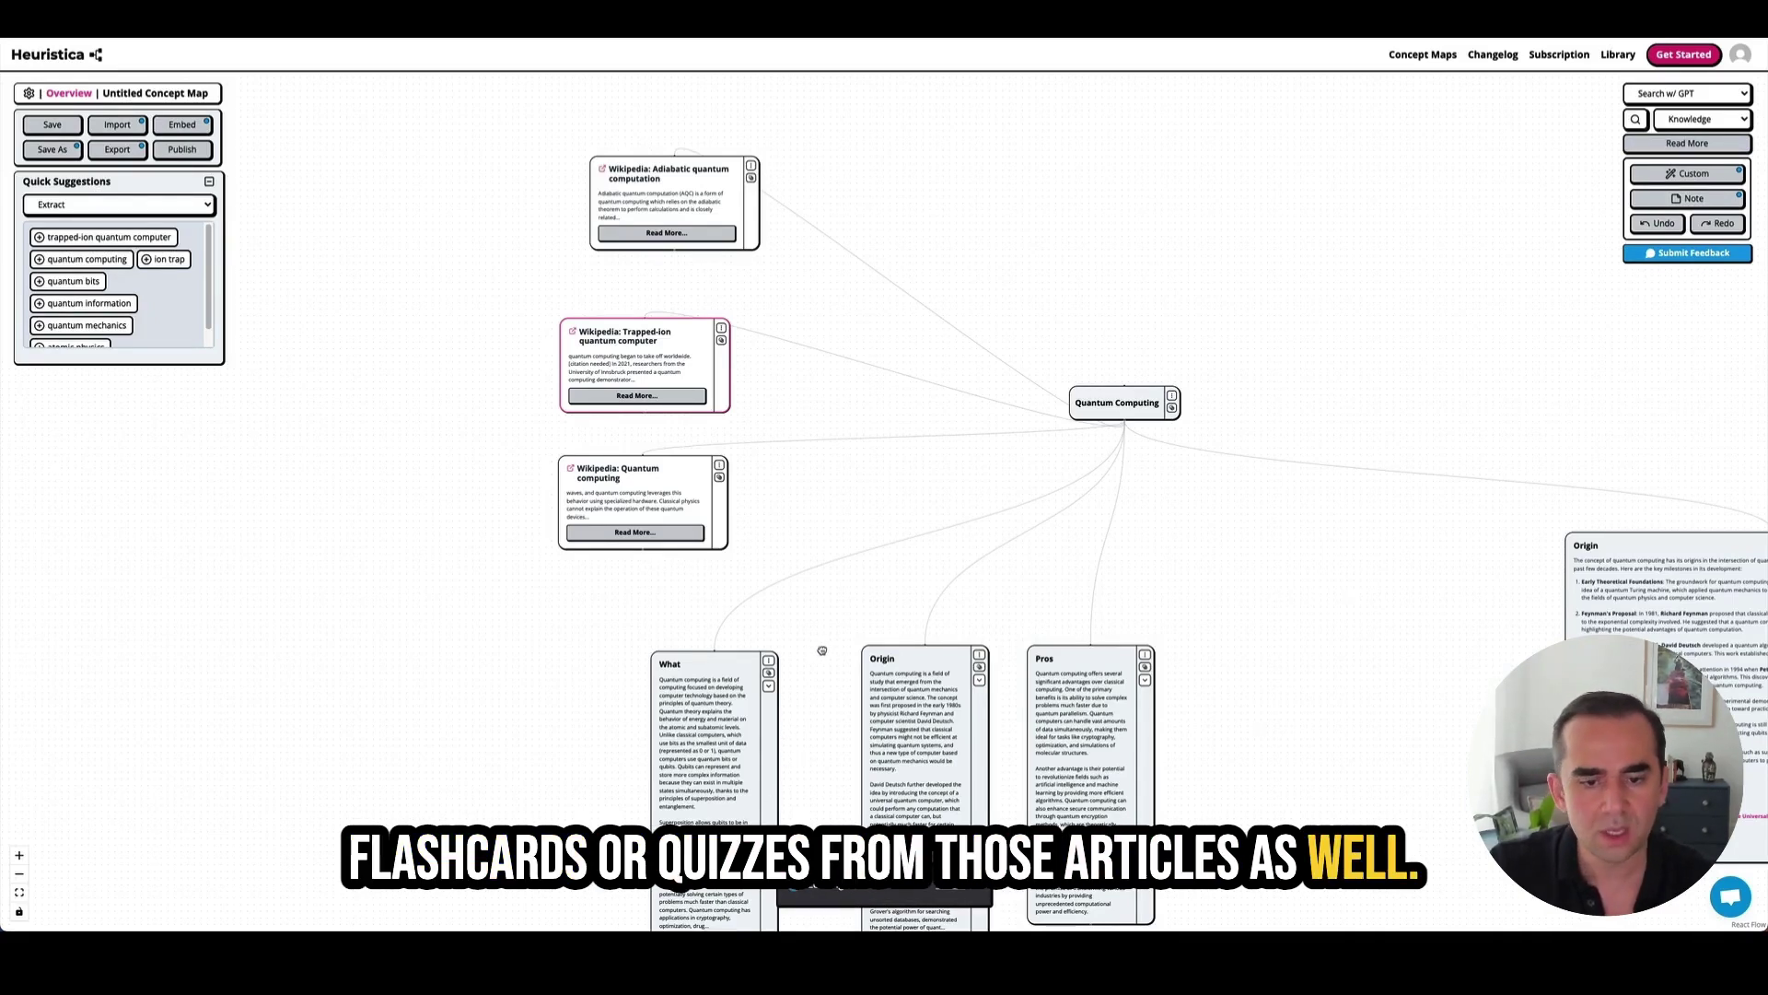
{"action": "left_click_drag", "start_coordinate": [794, 669], "coordinate": [811, 667]}
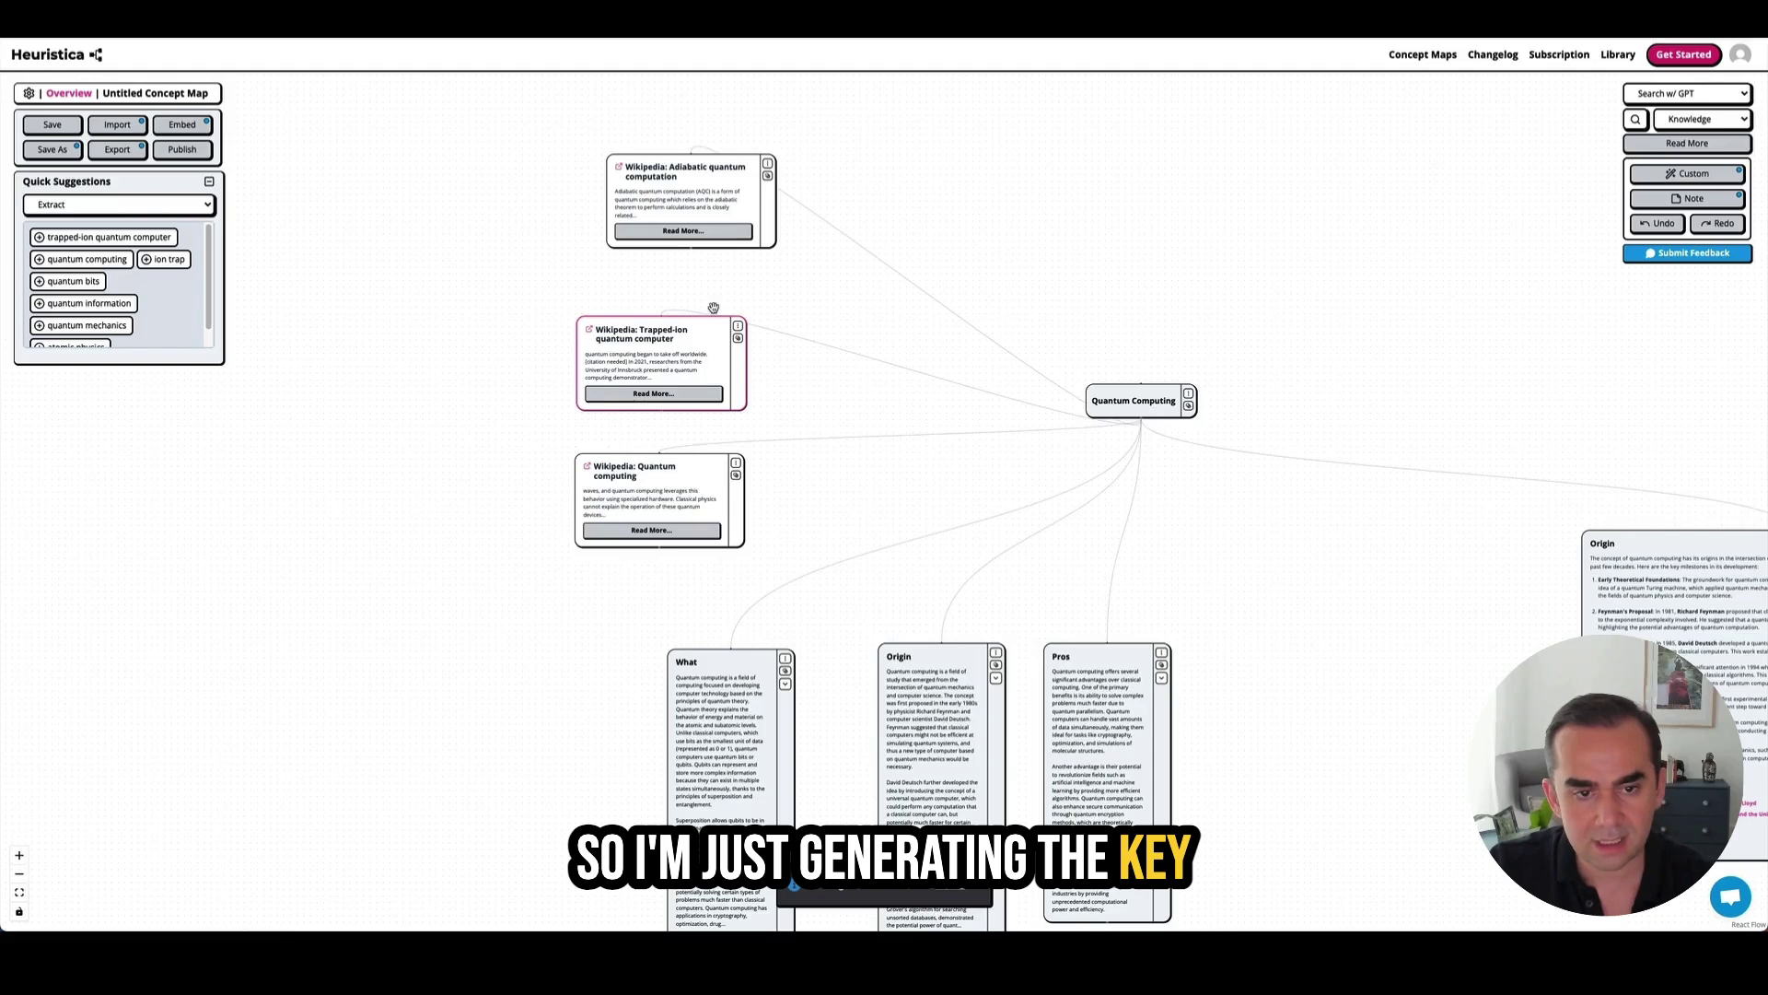
{"action": "left_click", "coordinate": [650, 393]}
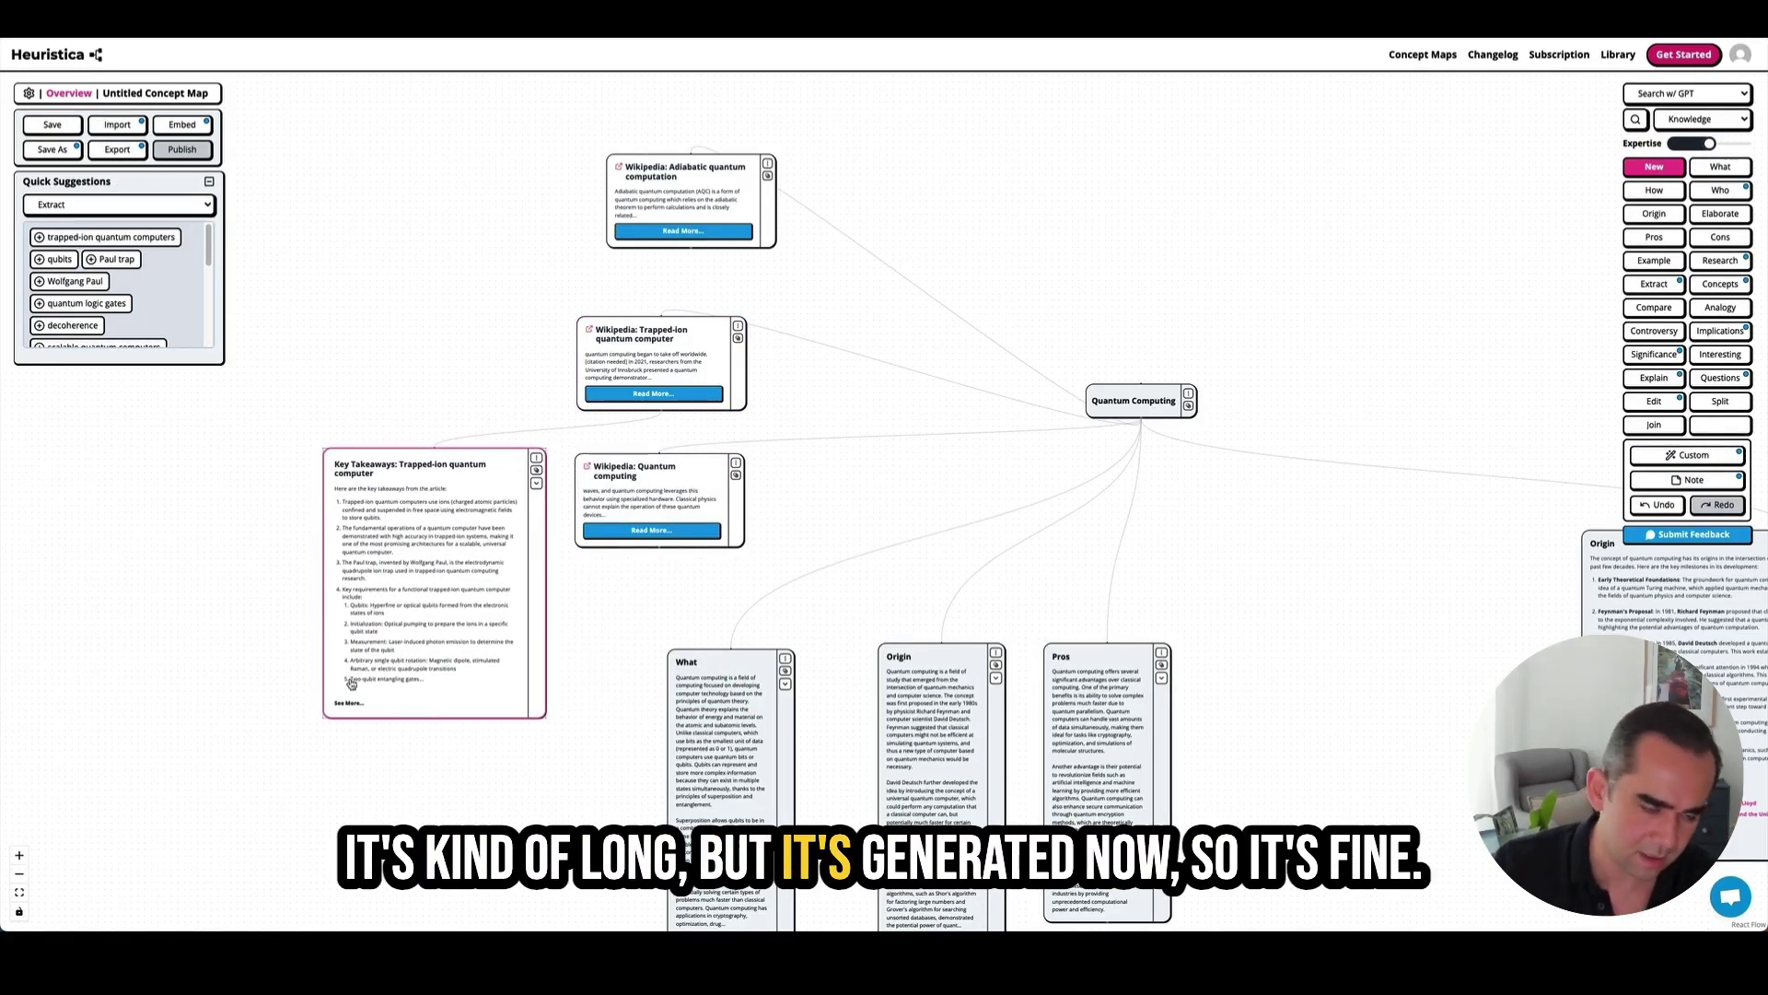
- Expand the Key Takeaways node of the trapped-ion article to its full text
{"action": "left_click", "coordinate": [342, 704]}
{"action": "left_click_drag", "start_coordinate": [314, 595], "coordinate": [335, 524]}
{"action": "scroll", "coordinate": [378, 549], "scroll_direction": "up", "scroll_amount": 2}
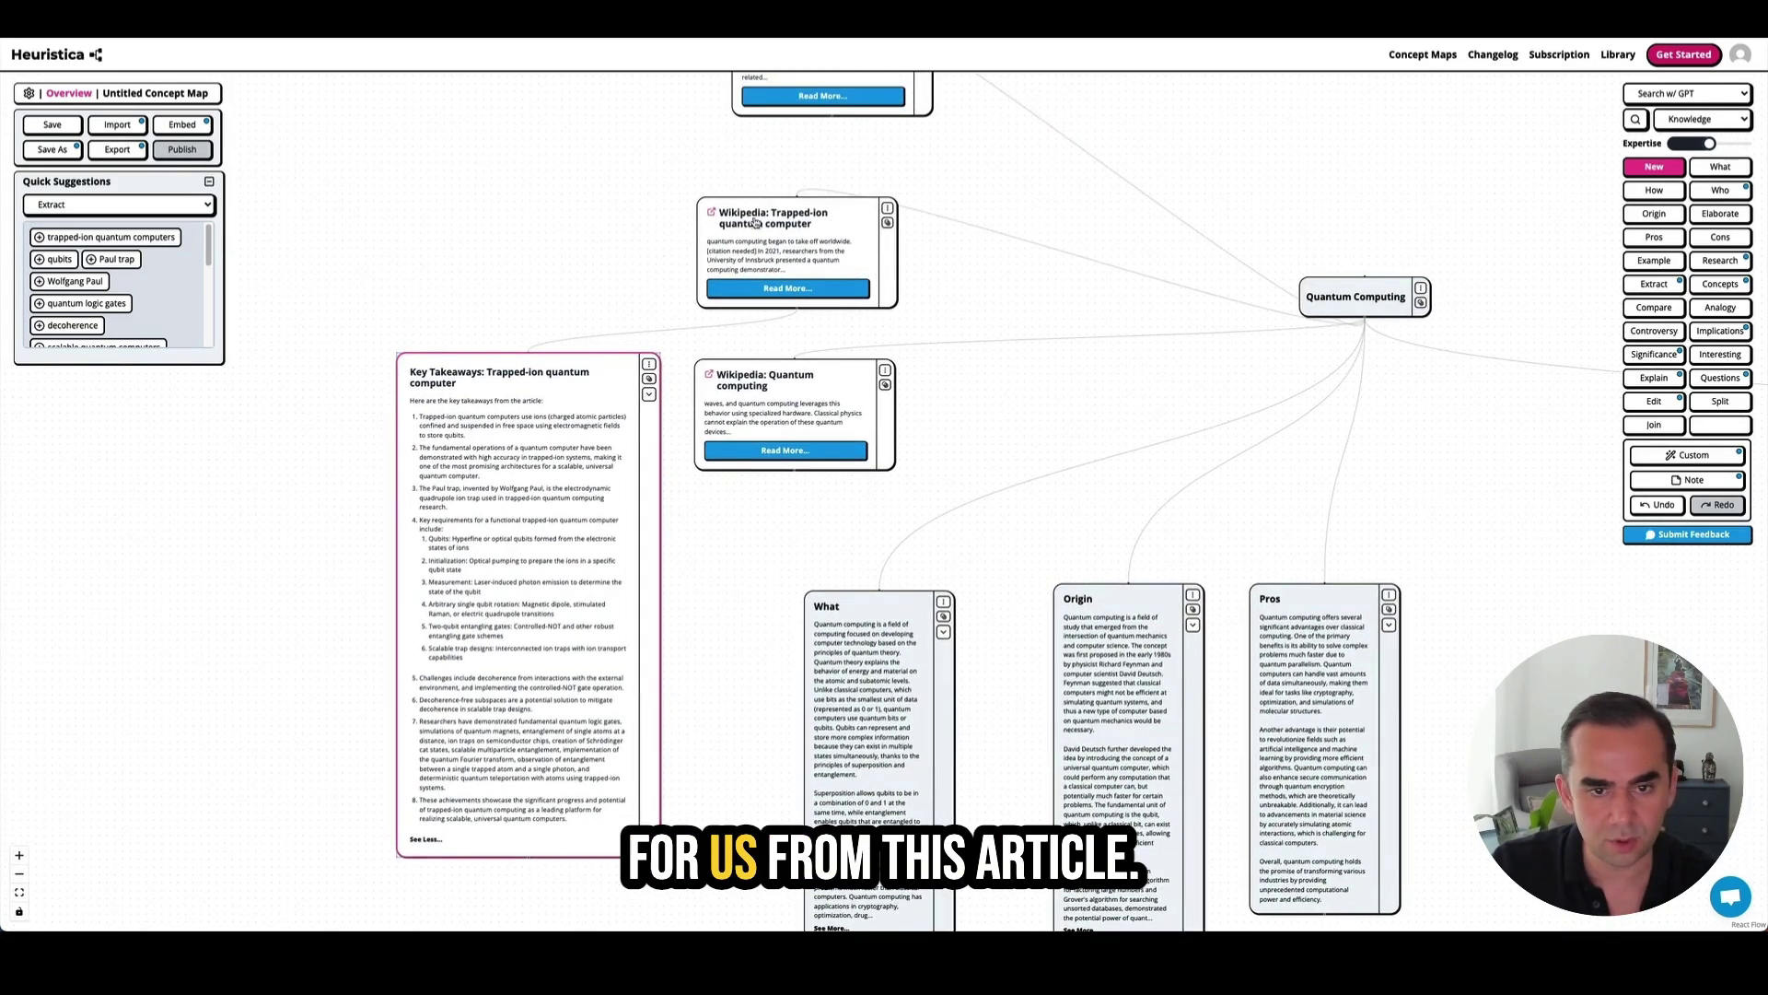
- Shift the Quantum Computing node slightly upward, away from its child nodes
{"action": "left_click_drag", "start_coordinate": [1078, 356], "coordinate": [635, 494]}
{"action": "left_click", "coordinate": [936, 434]}
{"action": "left_click_drag", "start_coordinate": [916, 455], "coordinate": [920, 419]}
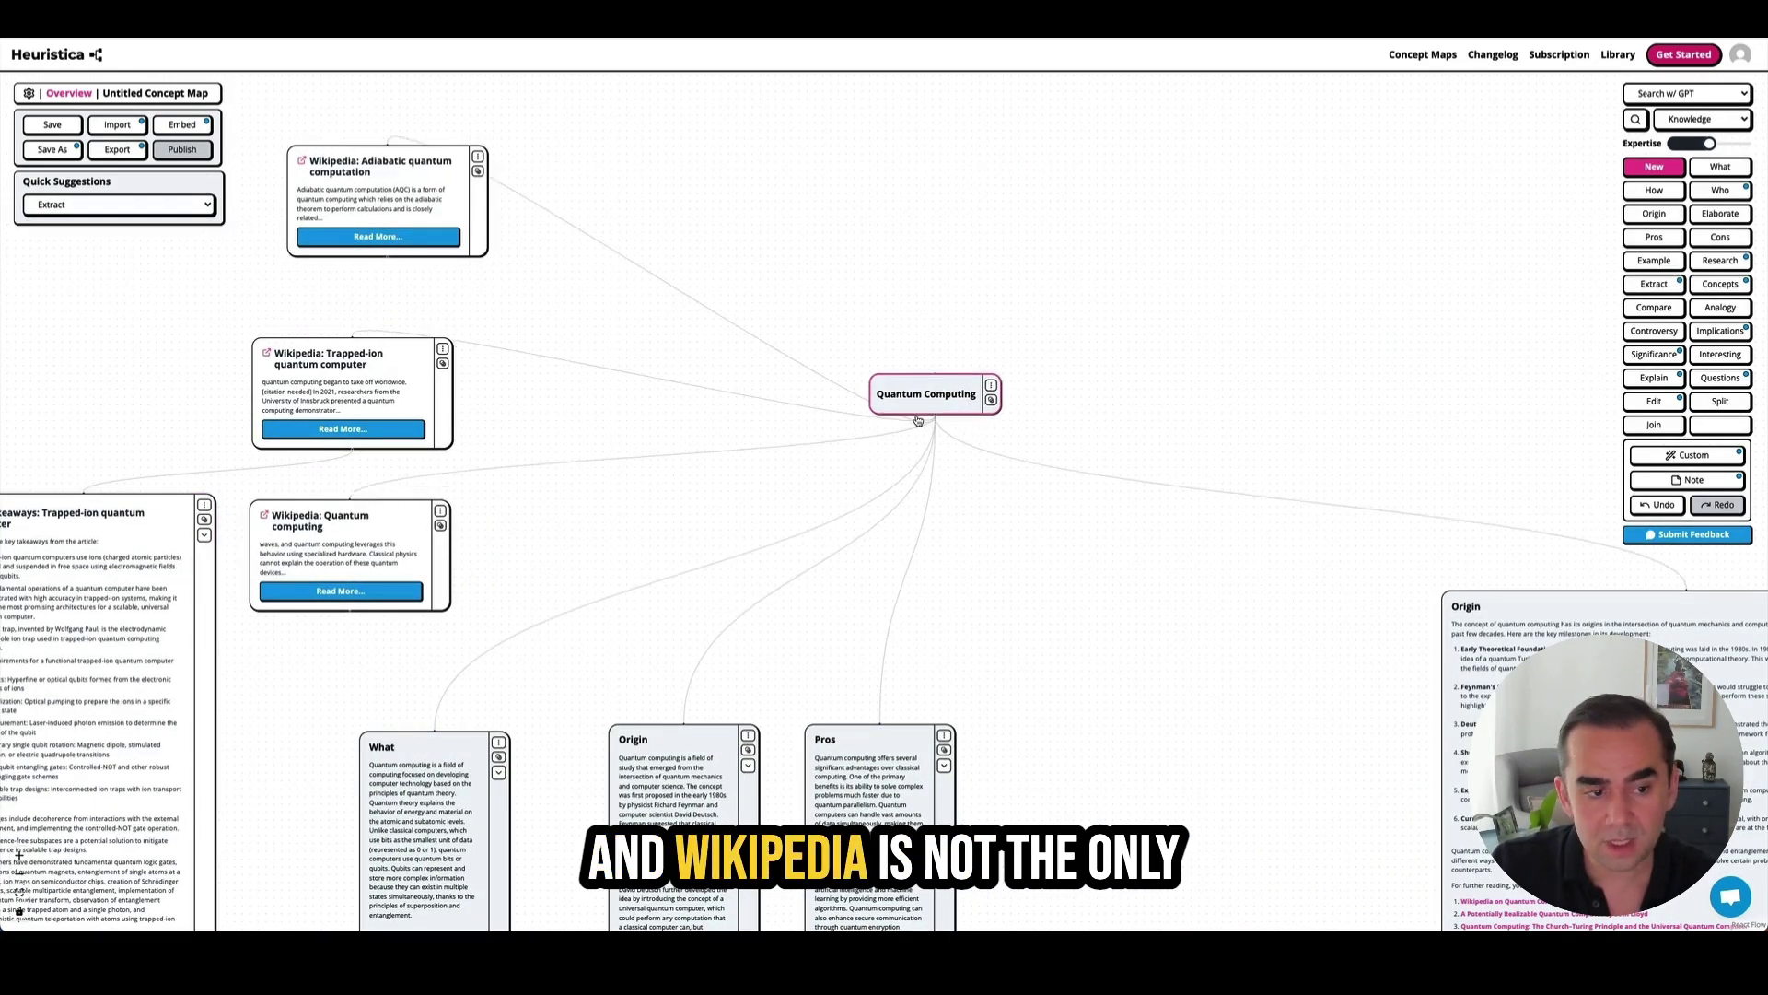
{"action": "left_click_drag", "start_coordinate": [655, 406], "coordinate": [710, 462]}
{"action": "scroll", "coordinate": [675, 418], "scroll_direction": "down", "scroll_amount": 2}
{"action": "left_click_drag", "start_coordinate": [994, 424], "coordinate": [1004, 390]}
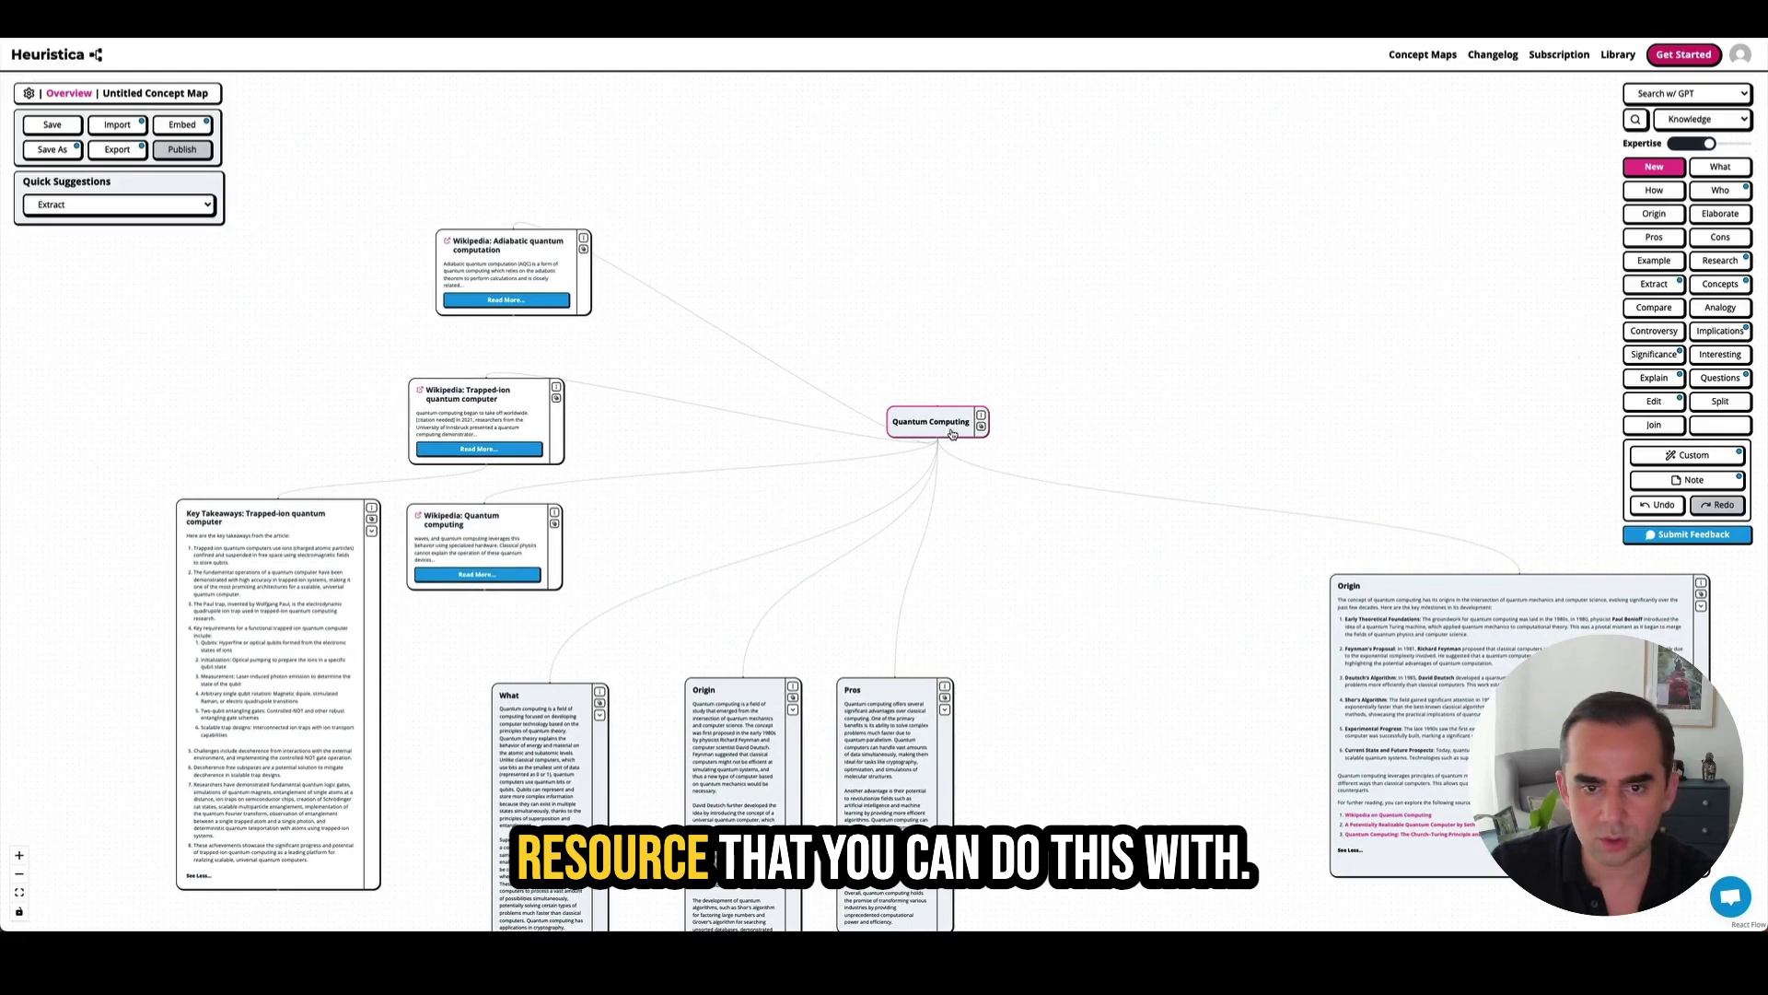
- Search Semantic Scholar from the Quantum Computing node and add the paper "A Survey of Important Issues in Quantum Computing and Communications"
{"action": "left_click", "coordinate": [952, 434]}
{"action": "left_click", "coordinate": [1720, 261]}
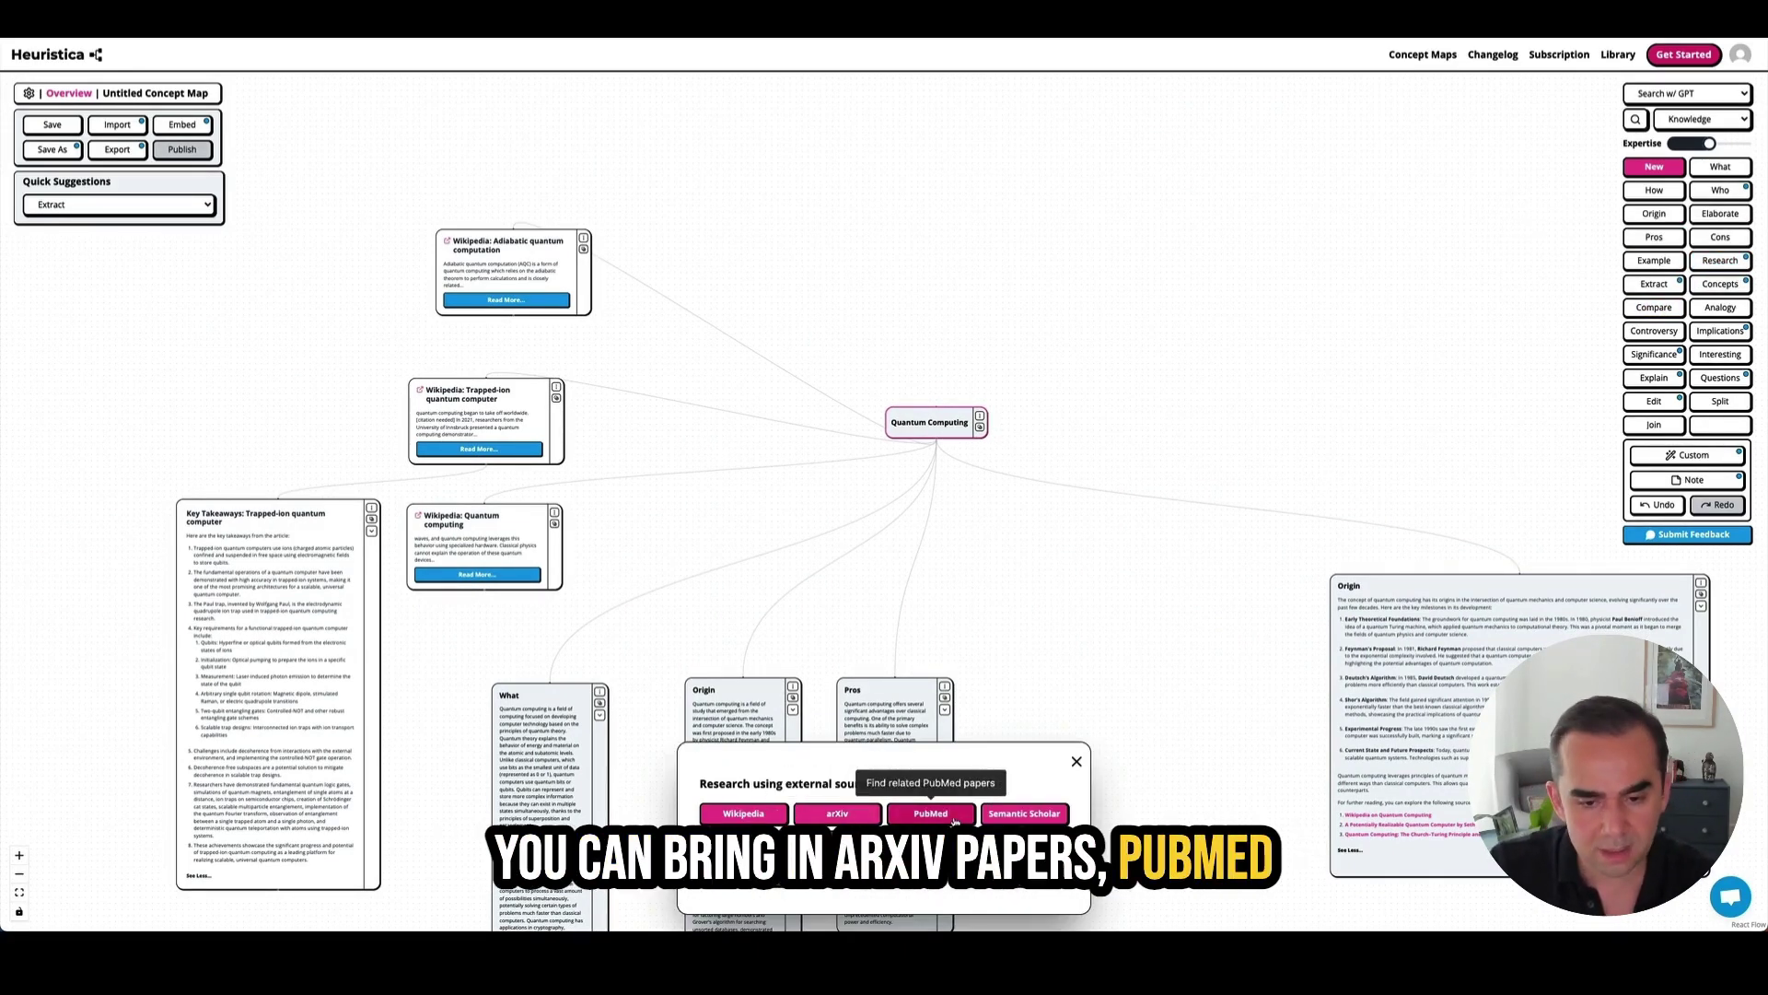
{"action": "left_click", "coordinate": [1018, 814]}
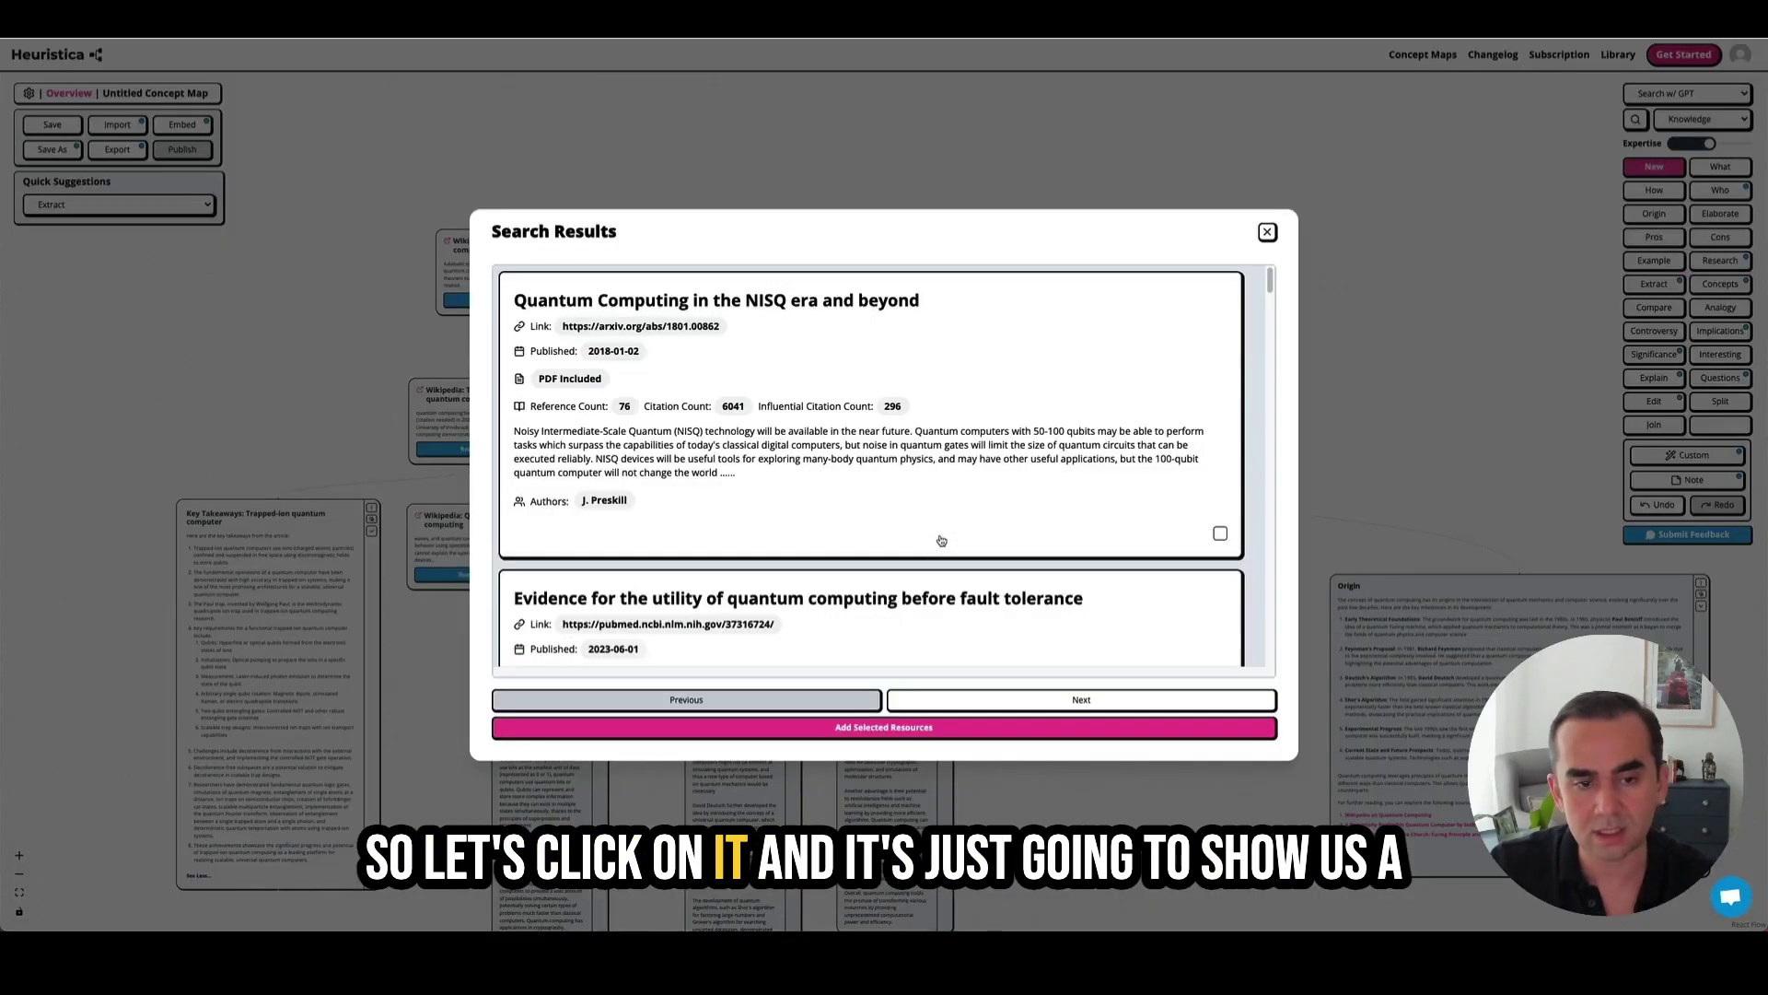
{"action": "scroll", "coordinate": [963, 490], "scroll_direction": "down", "scroll_amount": 10}
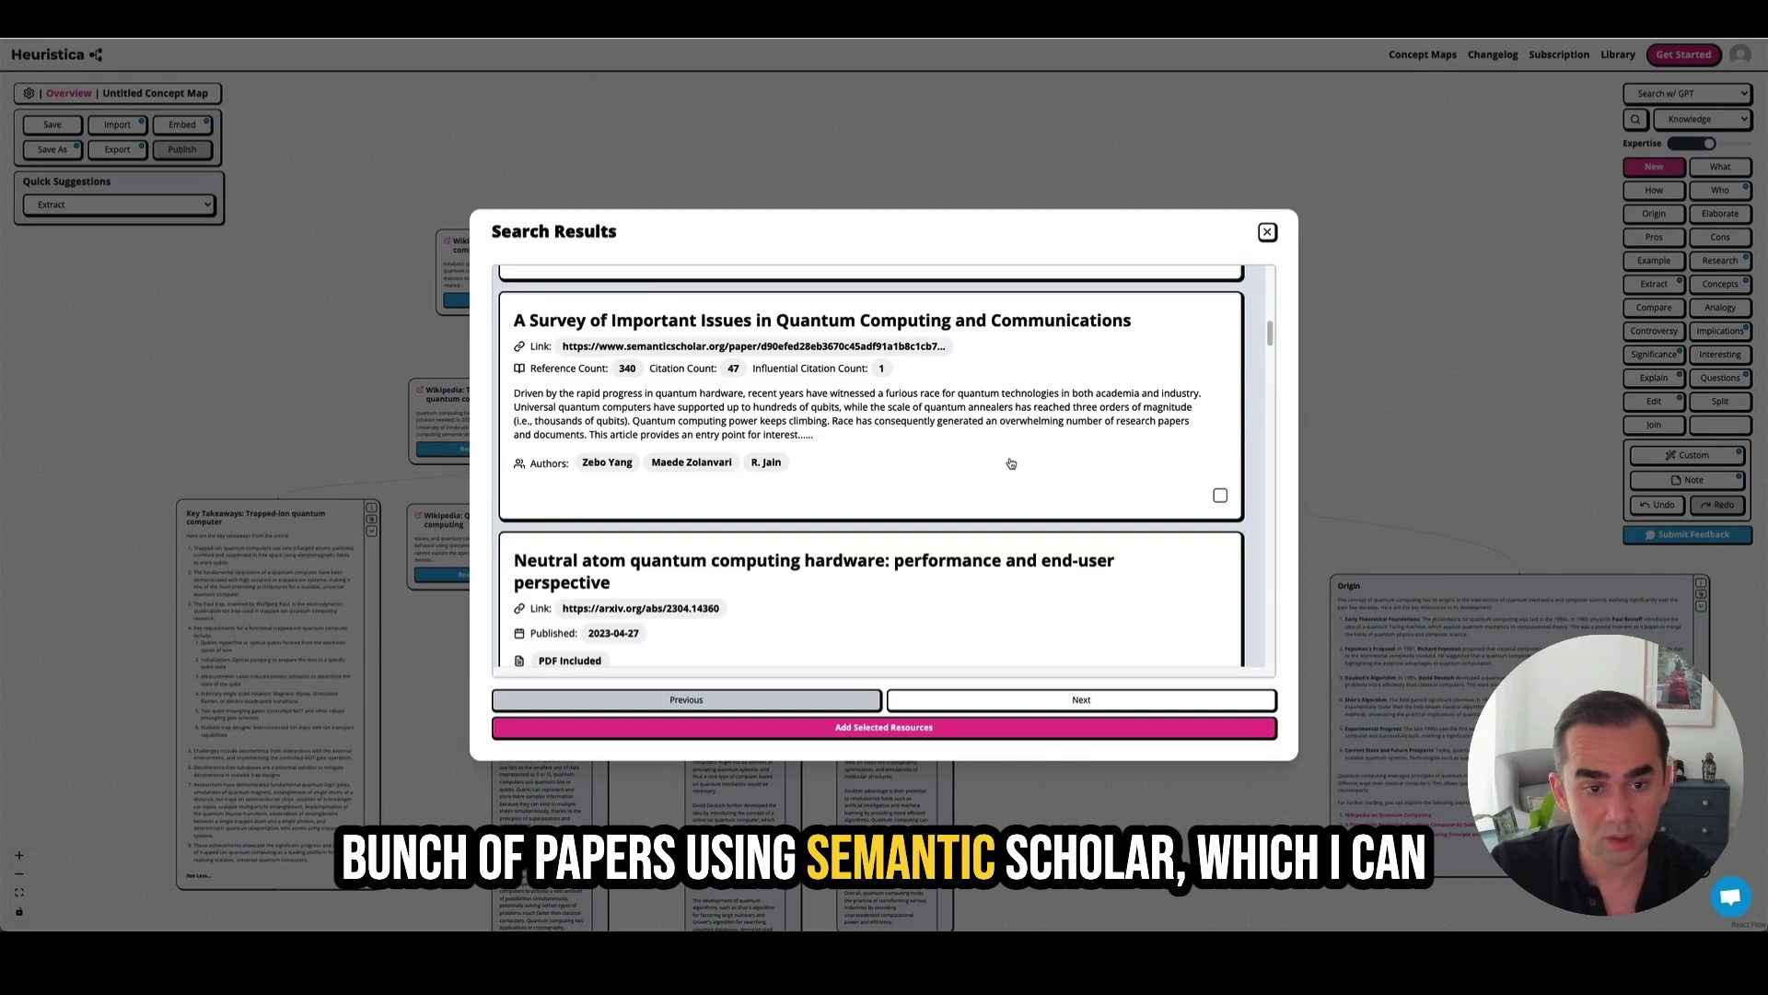
{"action": "left_click", "coordinate": [850, 728]}
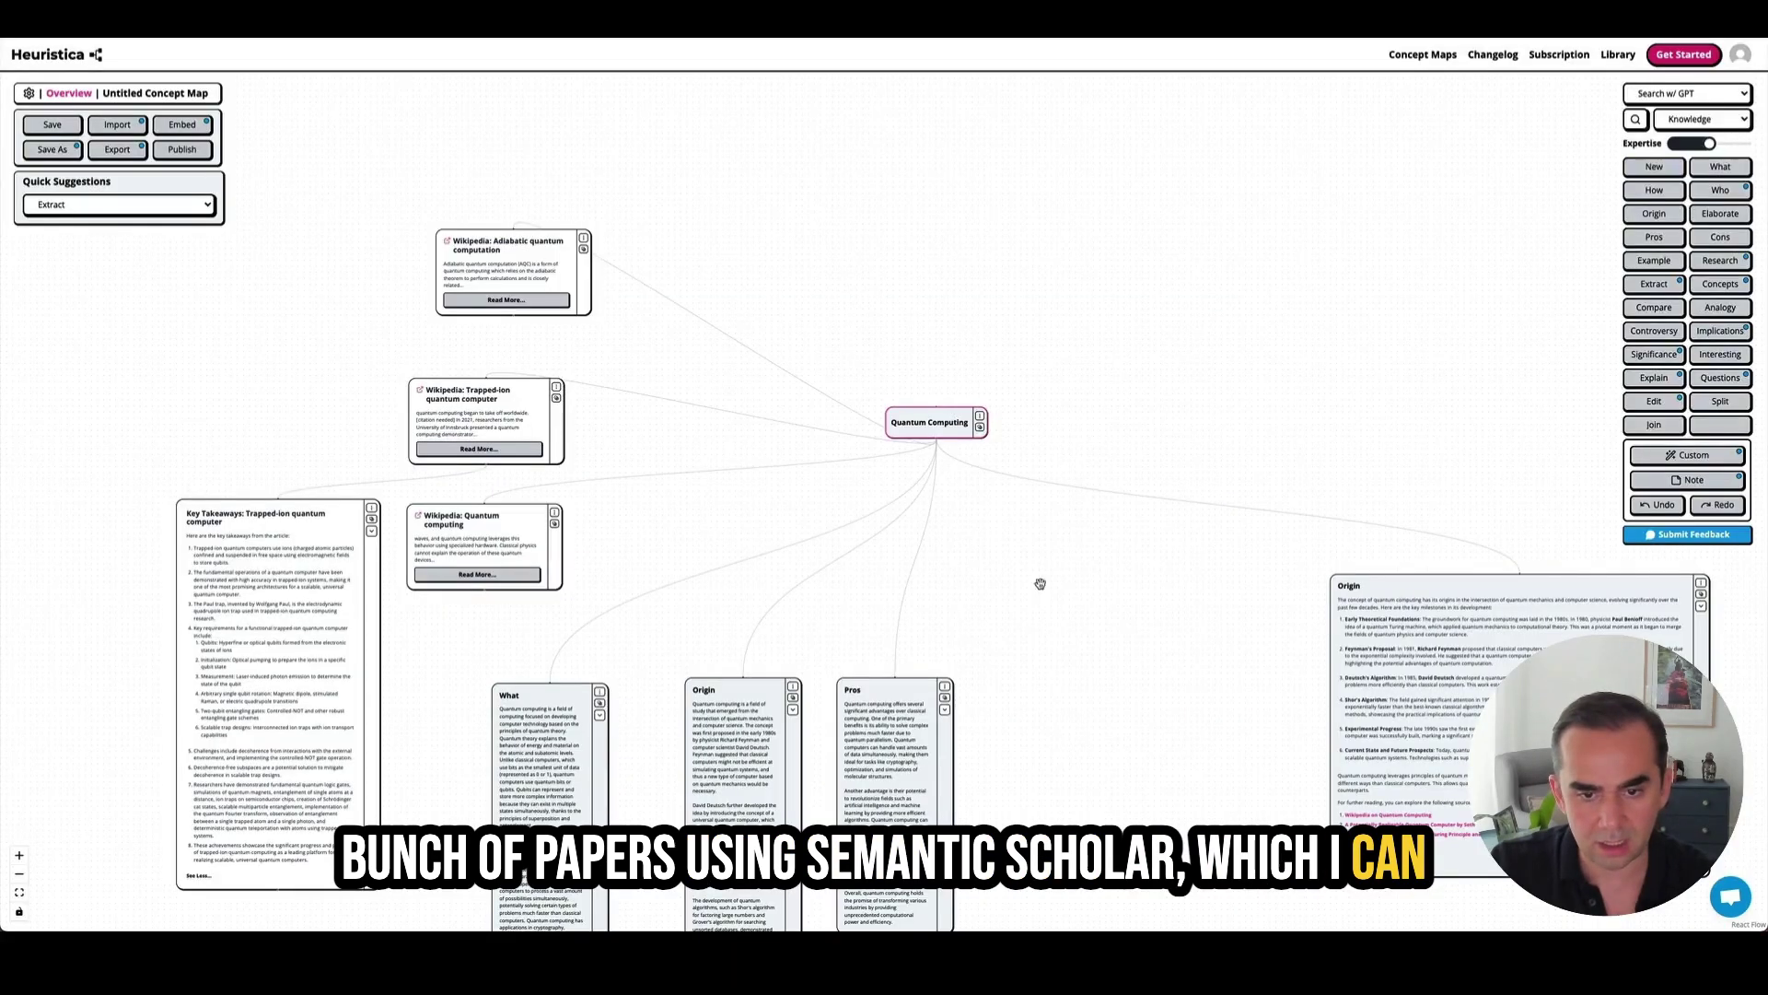
- Place the Semantic Scholar survey node opposite the Wikipedia articles and move the Quantum Computing node up between them
{"action": "left_click_drag", "start_coordinate": [1010, 516], "coordinate": [1141, 275]}
{"action": "left_click_drag", "start_coordinate": [1309, 405], "coordinate": [1256, 424]}
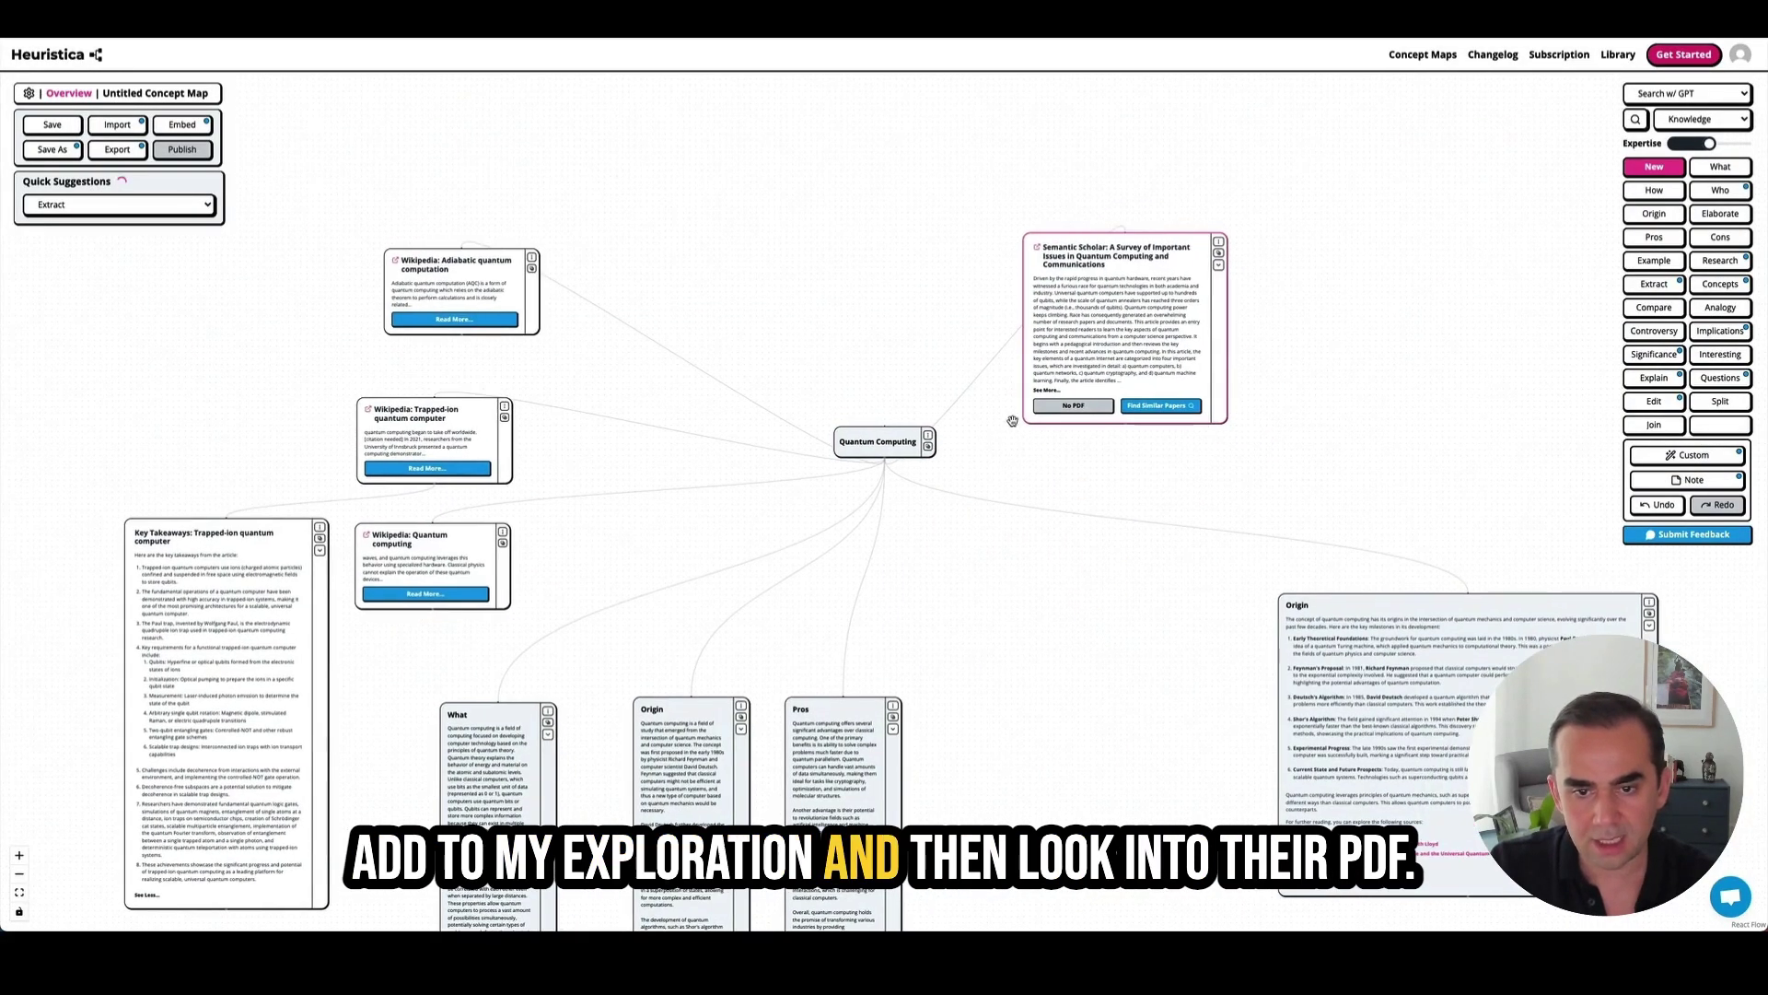
{"action": "scroll", "coordinate": [1083, 402], "scroll_direction": "up", "scroll_amount": 2}
{"action": "left_click", "coordinate": [836, 461]}
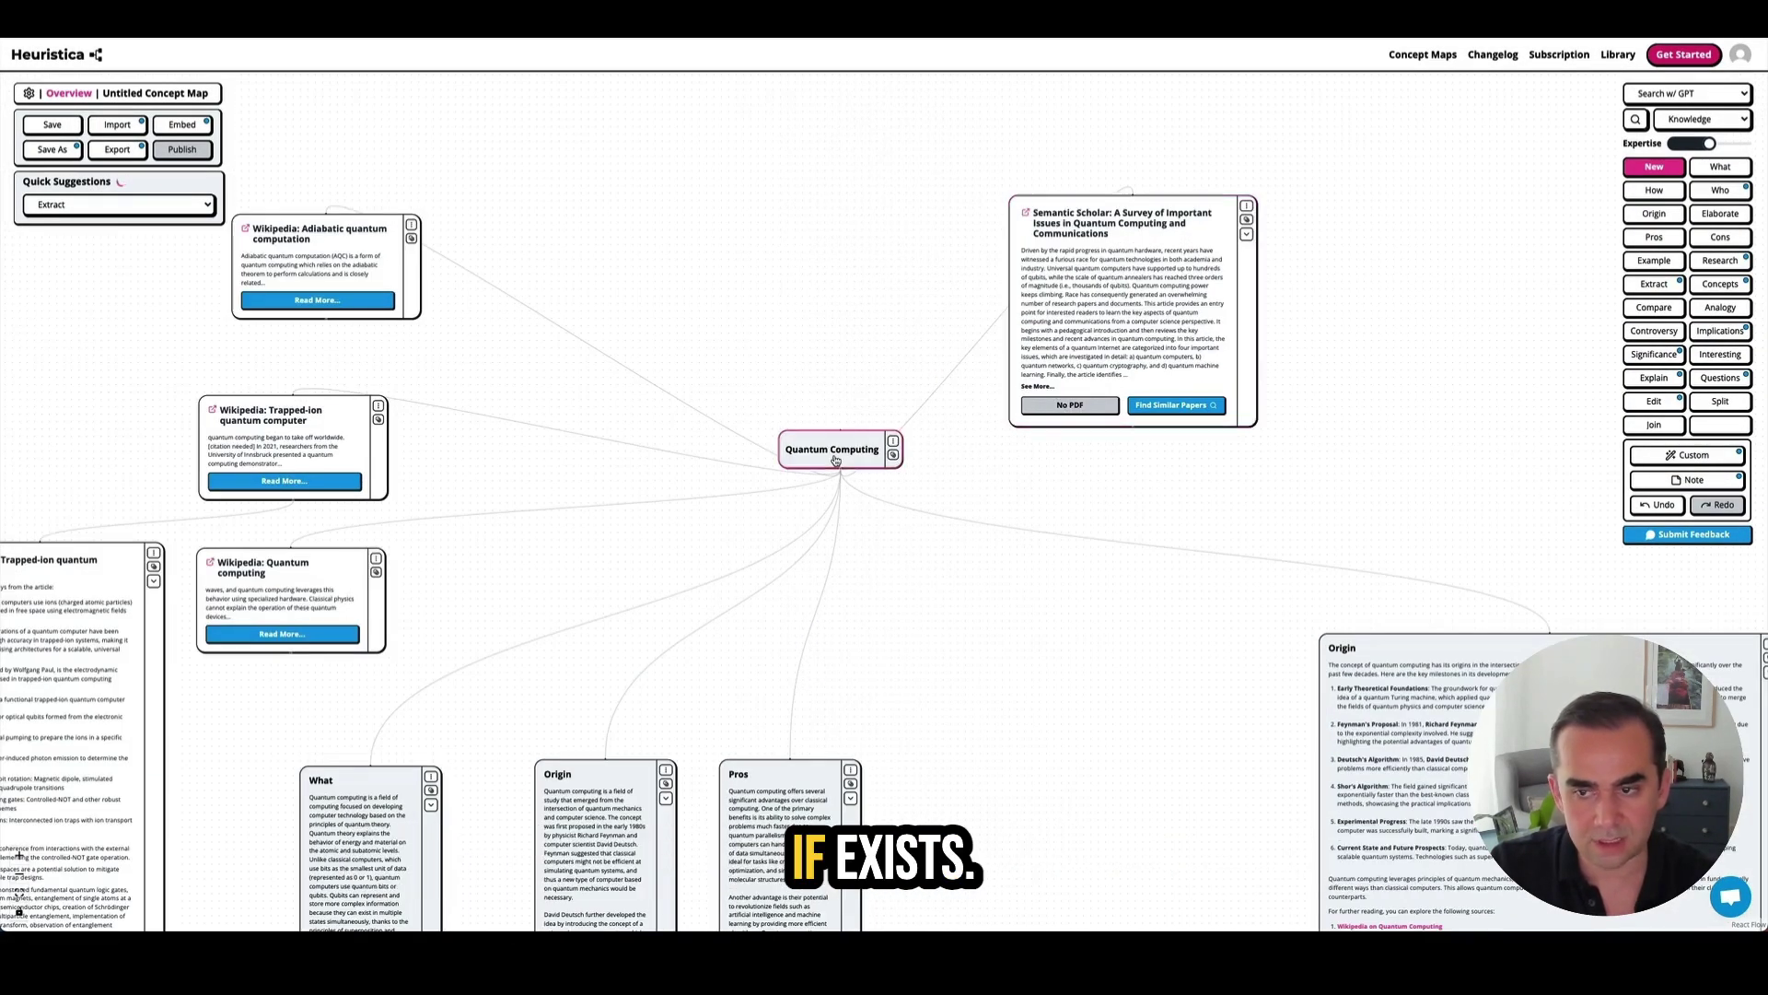
{"action": "left_click_drag", "start_coordinate": [1065, 346], "coordinate": [1072, 355]}
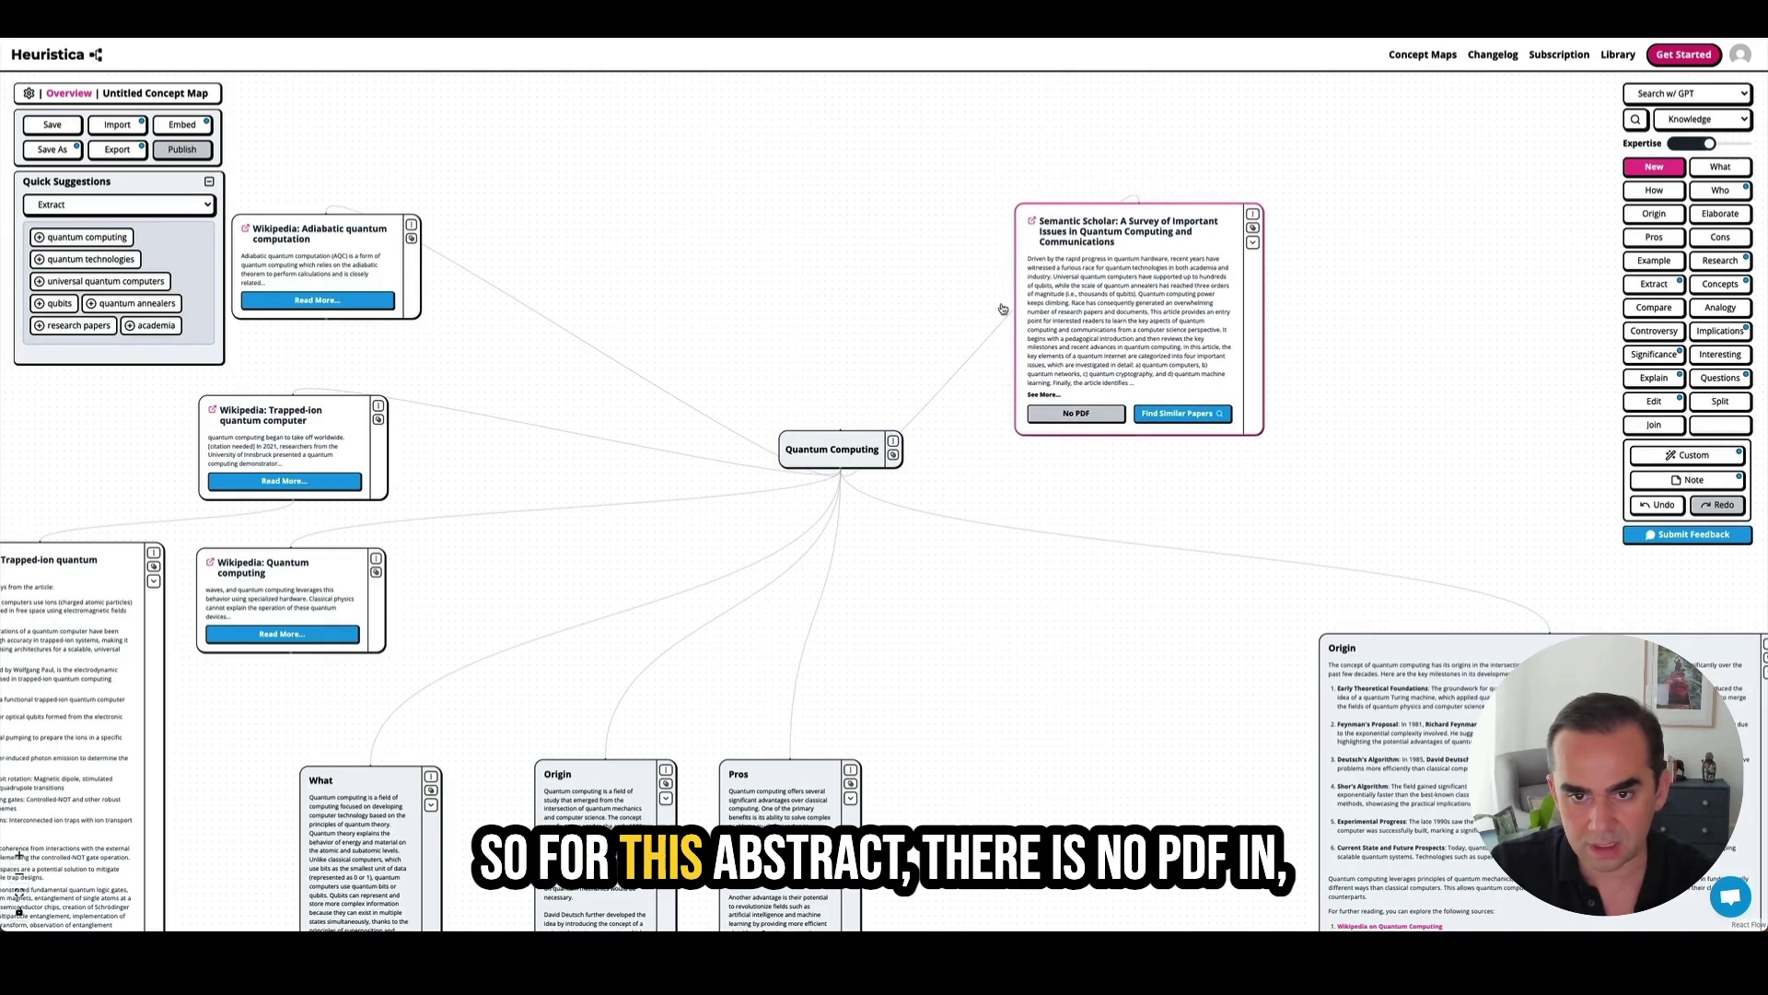
{"action": "left_click_drag", "start_coordinate": [819, 445], "coordinate": [770, 332]}
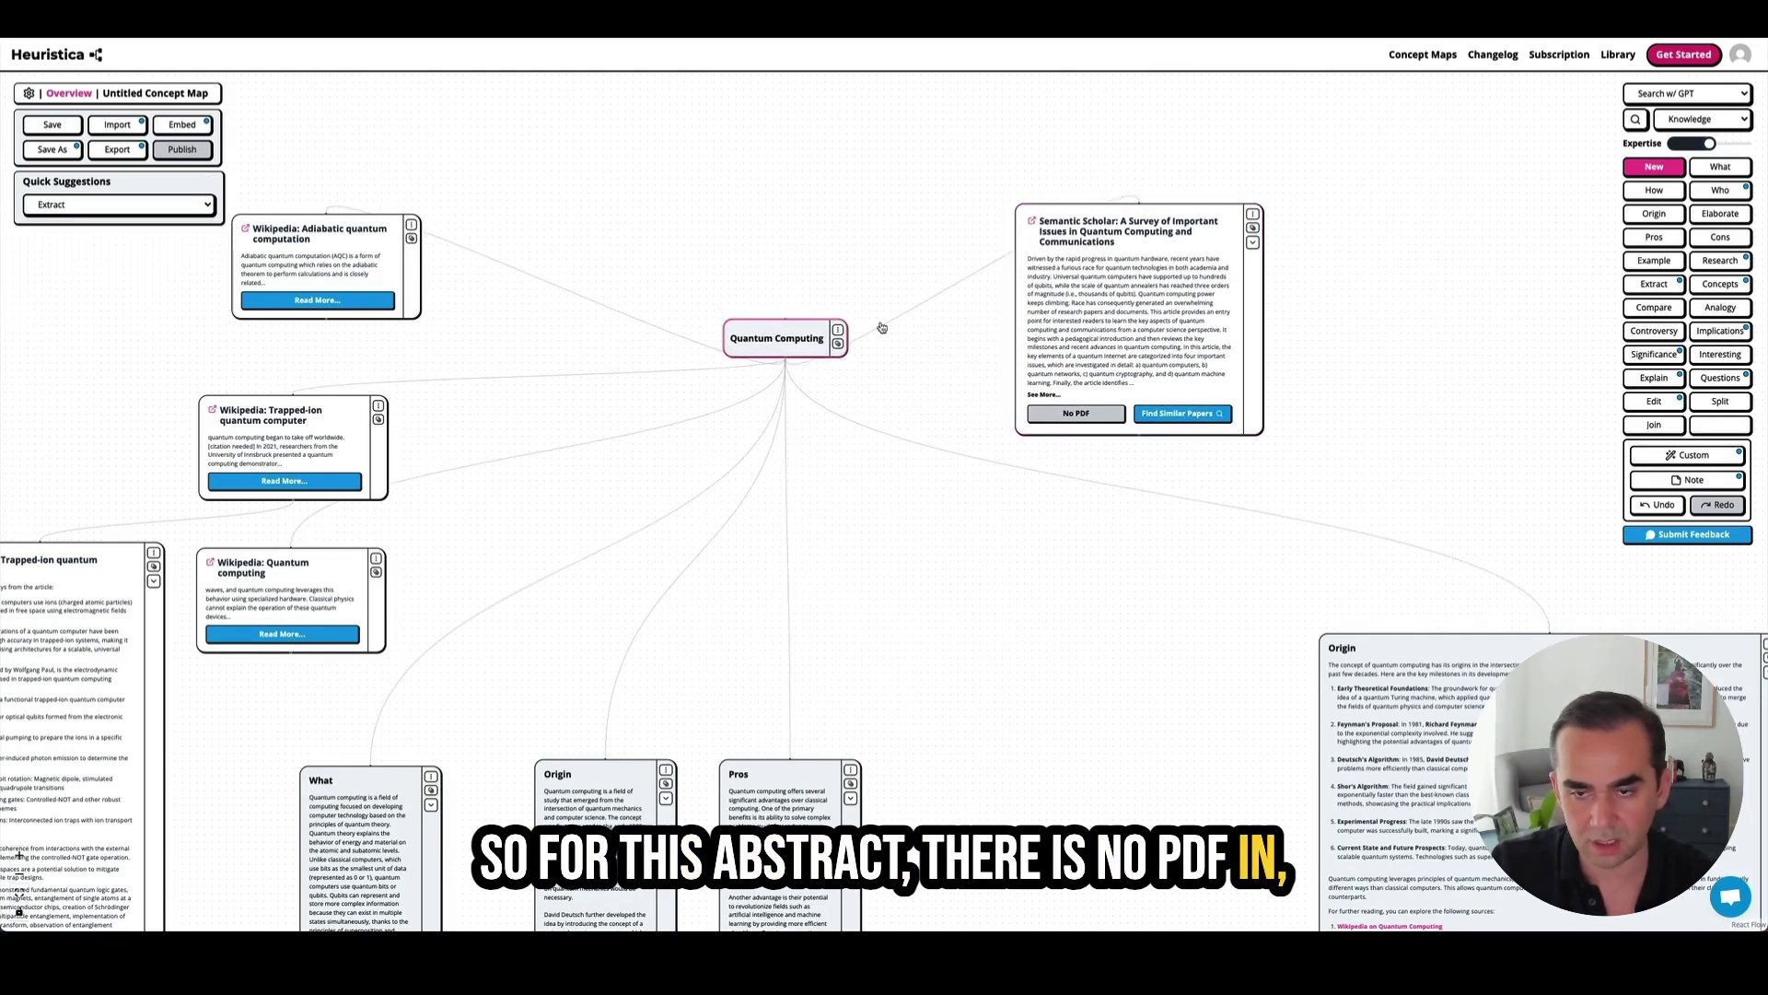
- Search Semantic Scholar again for Quantum Computing and add the PDF-included paper "Quantum Computing in the NISQ era and beyond" below the survey node
{"action": "left_click", "coordinate": [1721, 260]}
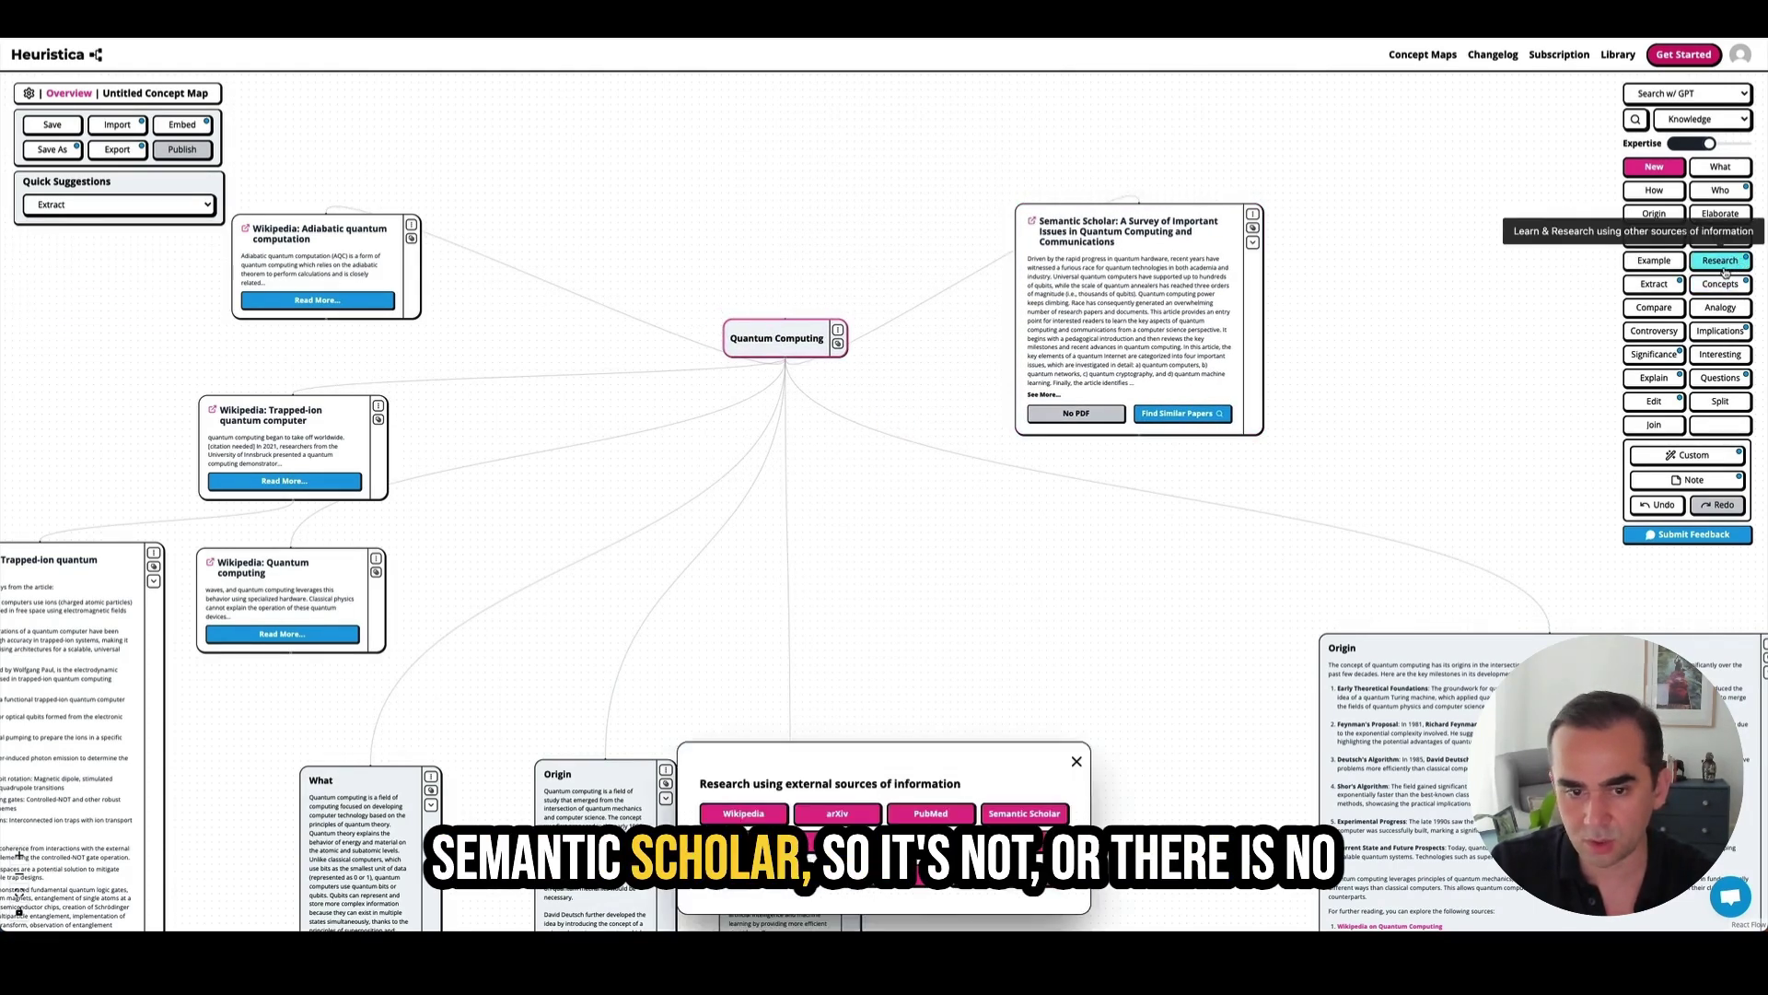
{"action": "left_click", "coordinate": [1008, 811]}
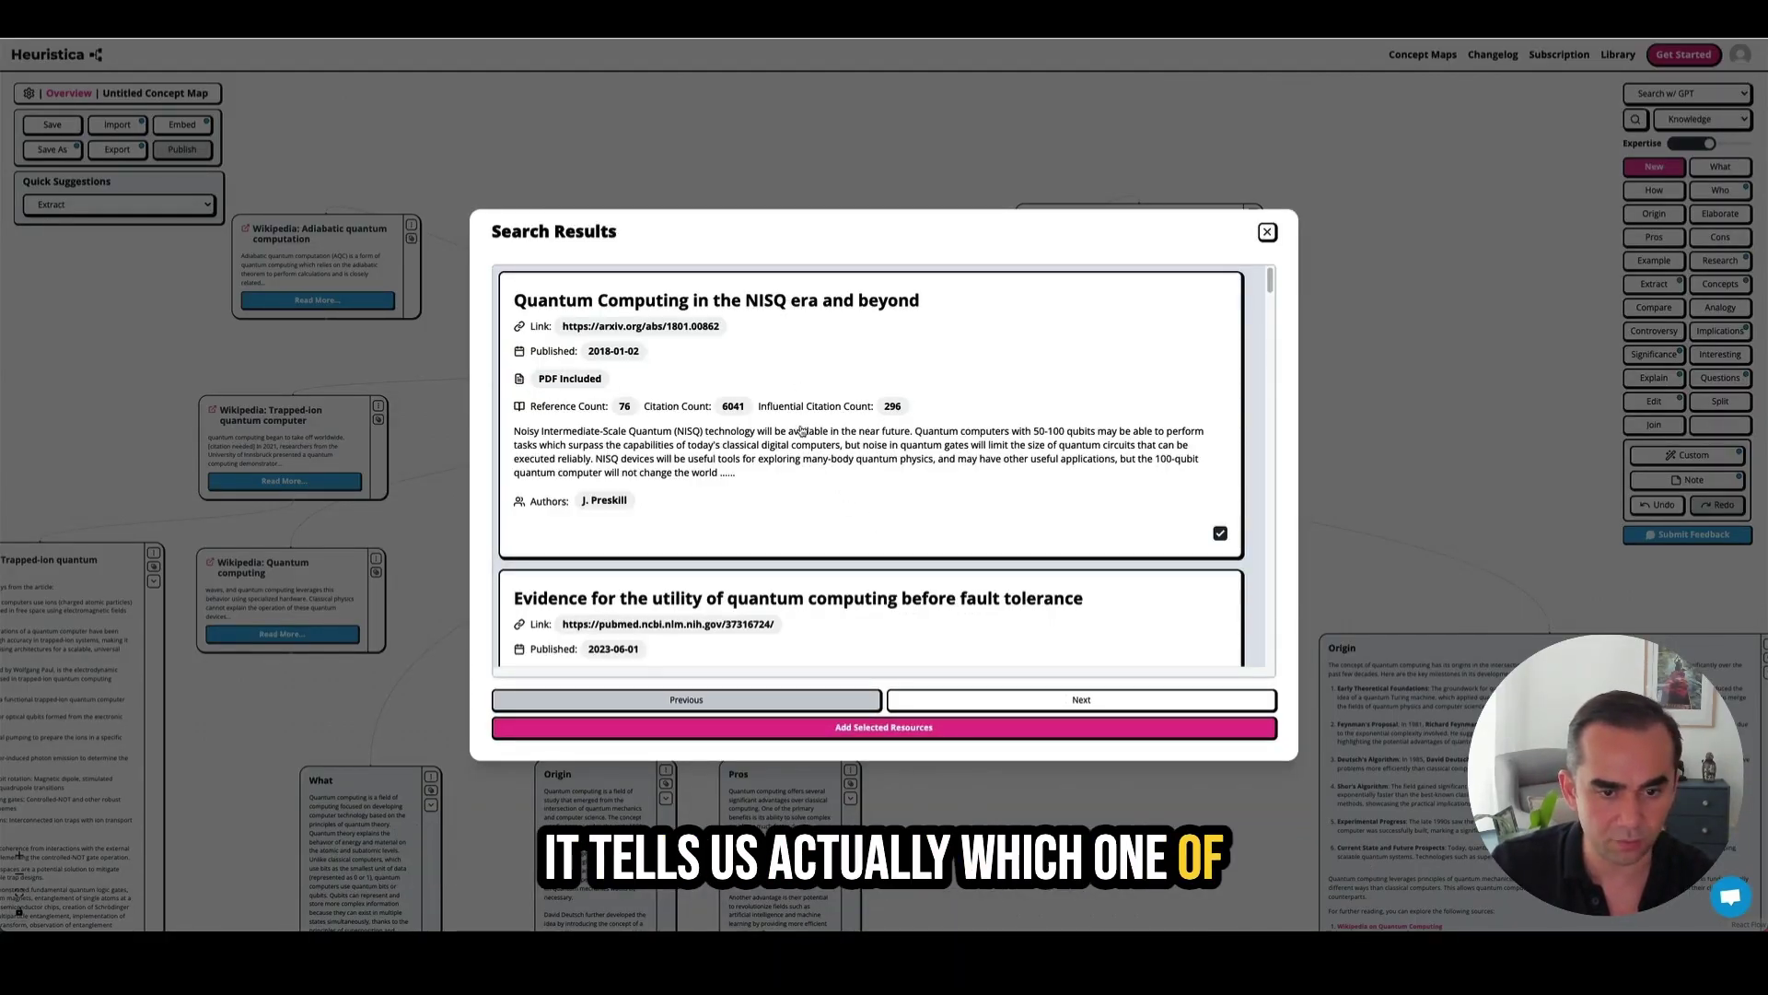
{"action": "scroll", "coordinate": [673, 529], "scroll_direction": "down", "scroll_amount": 3}
{"action": "scroll", "coordinate": [707, 470], "scroll_direction": "up", "scroll_amount": 3}
{"action": "scroll", "coordinate": [705, 495], "scroll_direction": "down", "scroll_amount": 1}
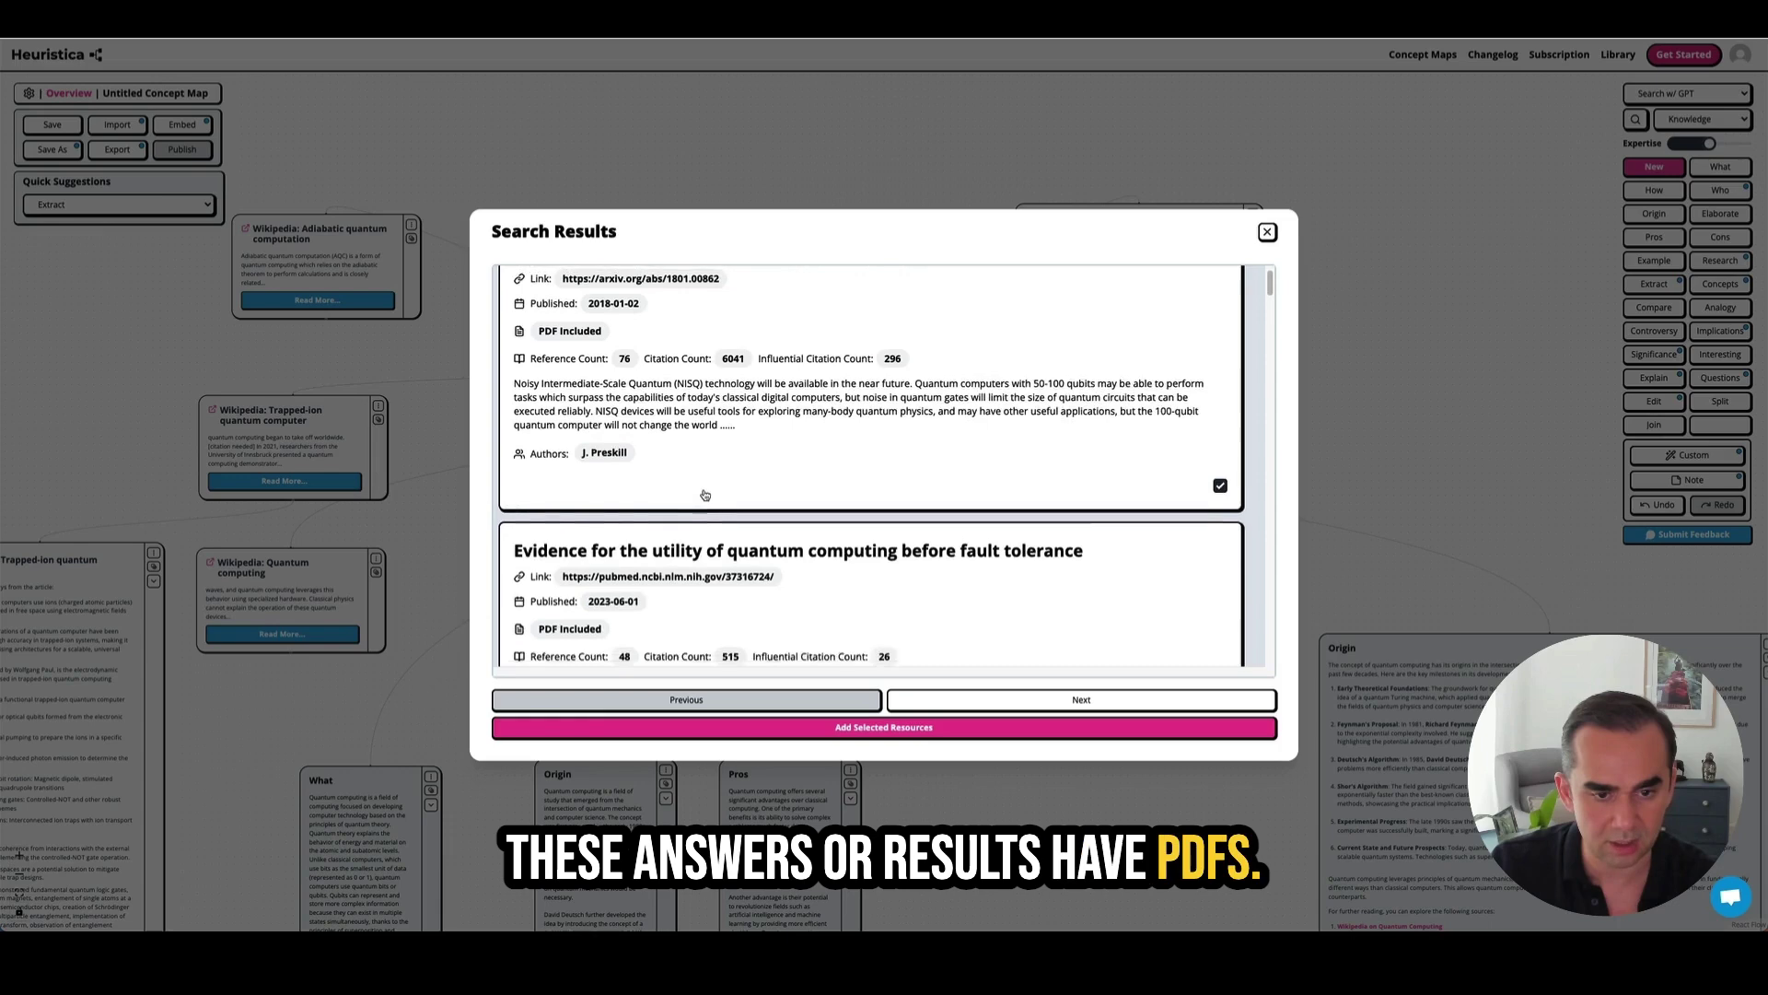
{"action": "scroll", "coordinate": [704, 496], "scroll_direction": "up", "scroll_amount": 1}
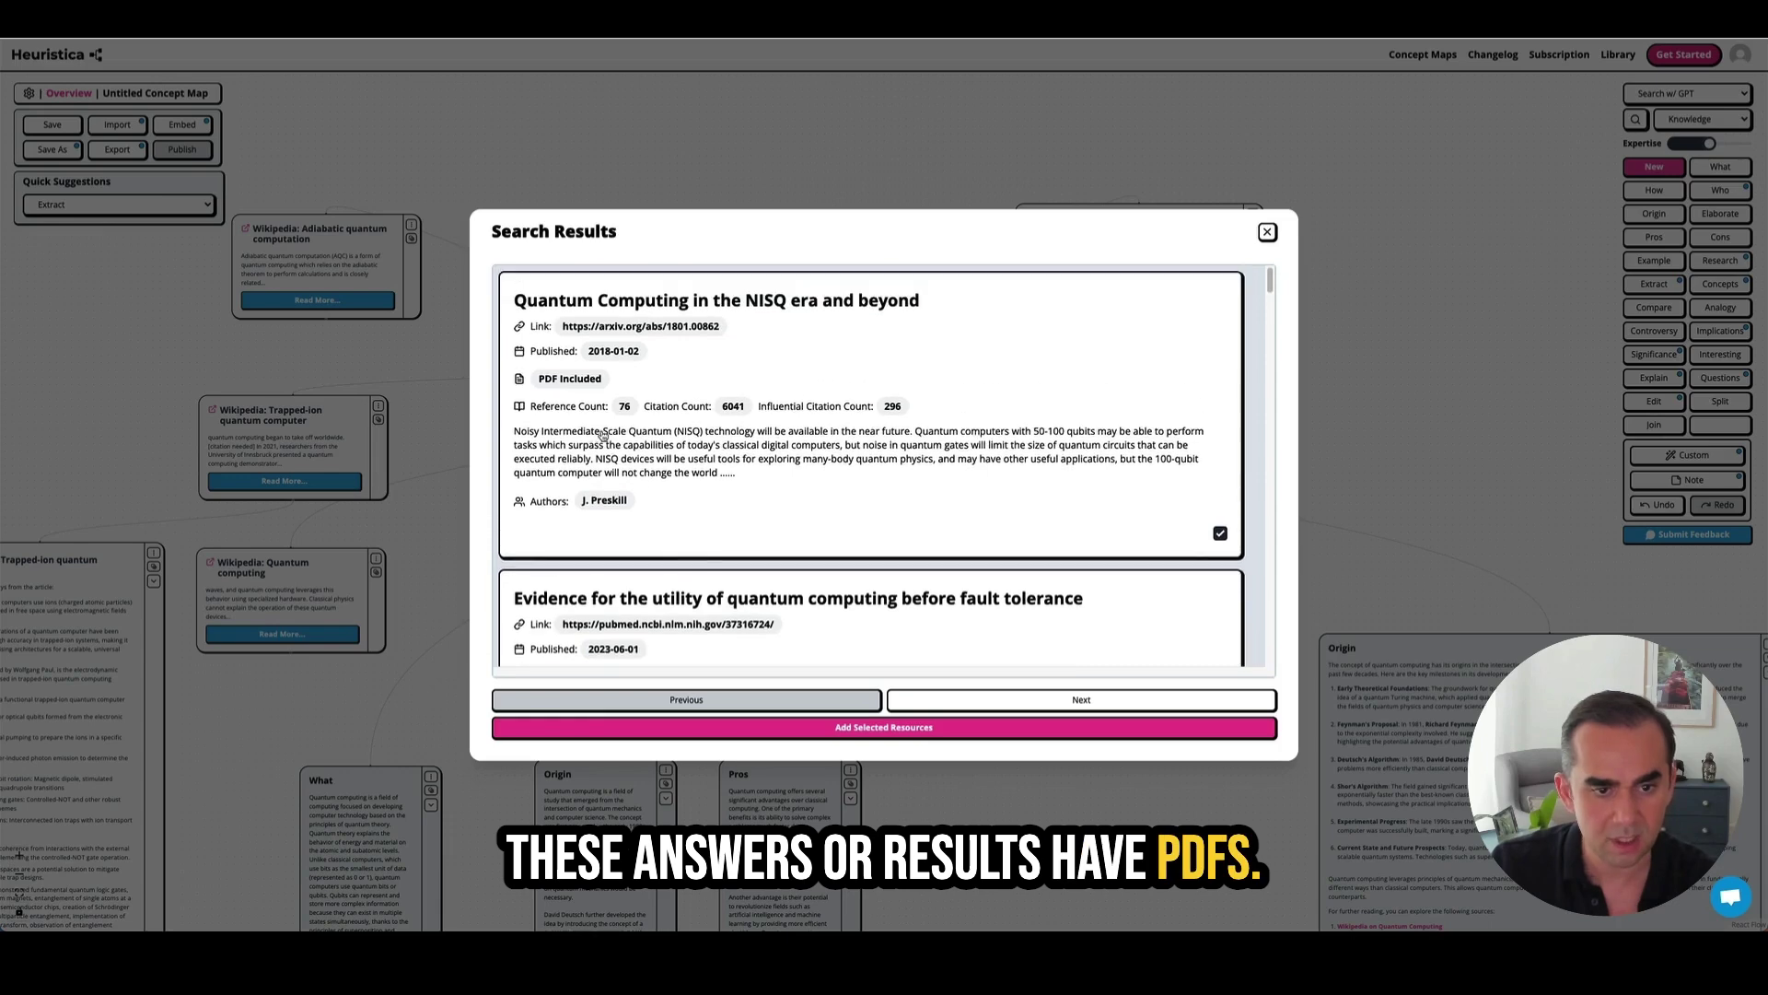
{"action": "left_click", "coordinate": [811, 730]}
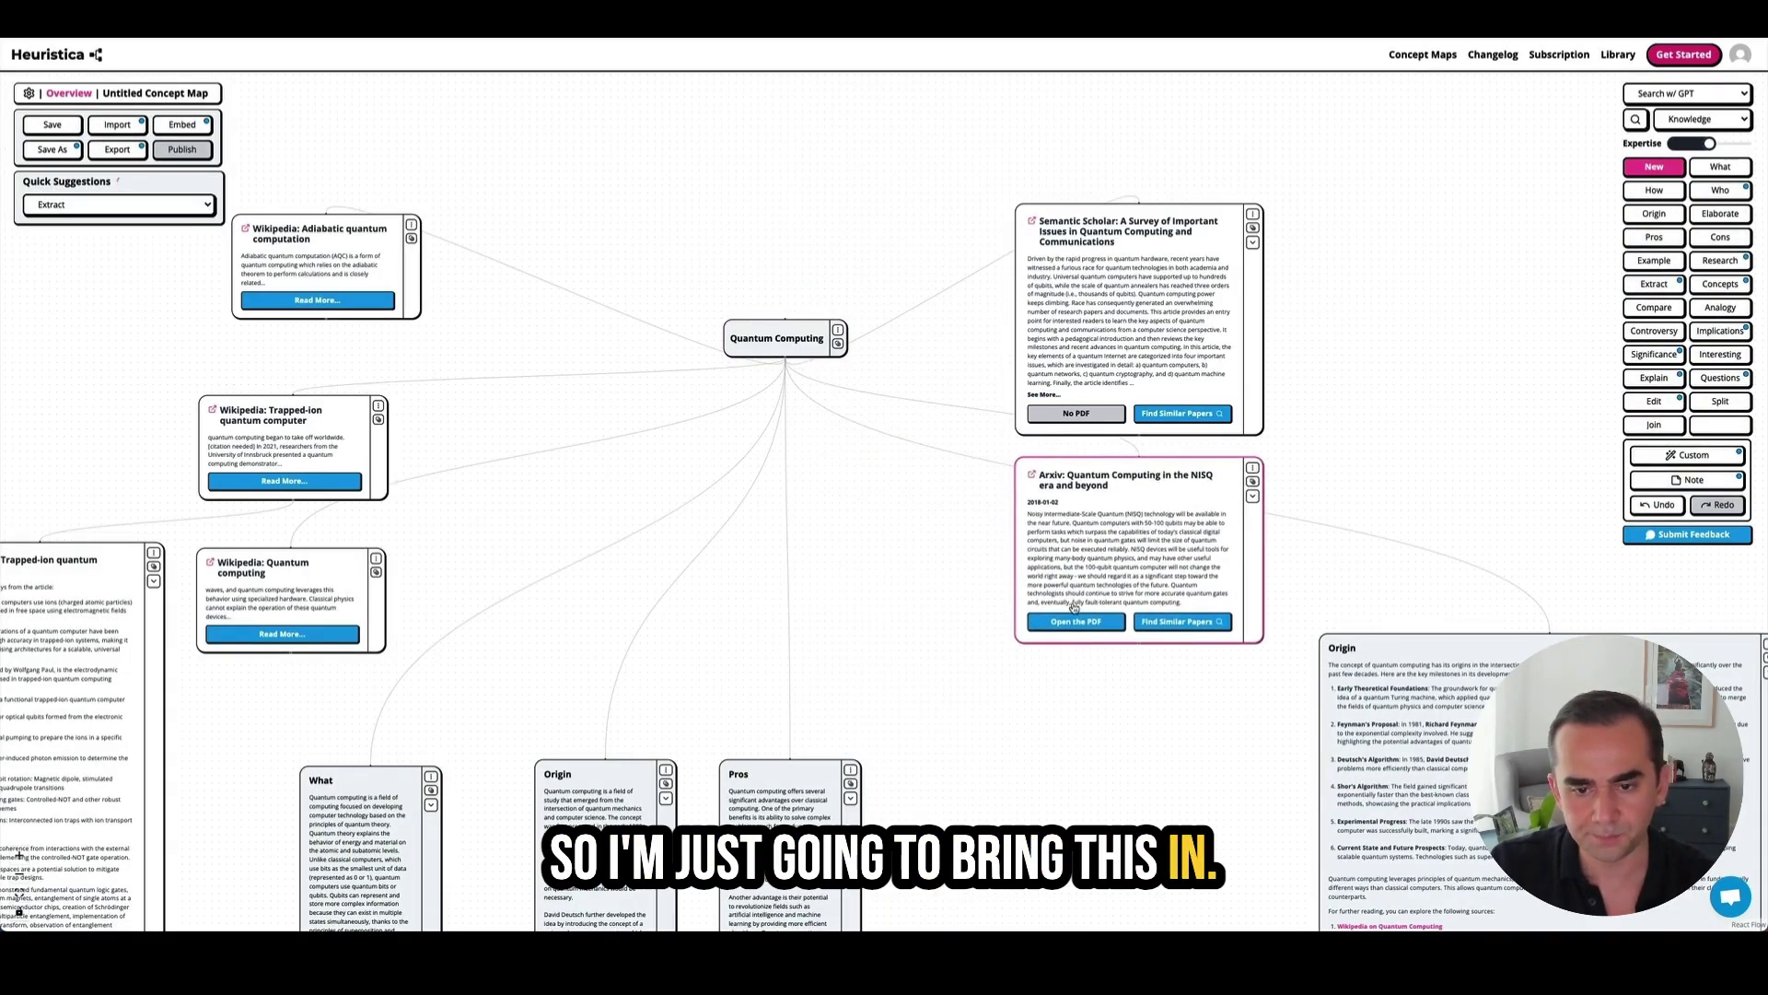
- Open the PDF of the "Quantum Computing in the NISQ era and beyond" paper, skim its pages and close it
{"action": "left_click", "coordinate": [1067, 630]}
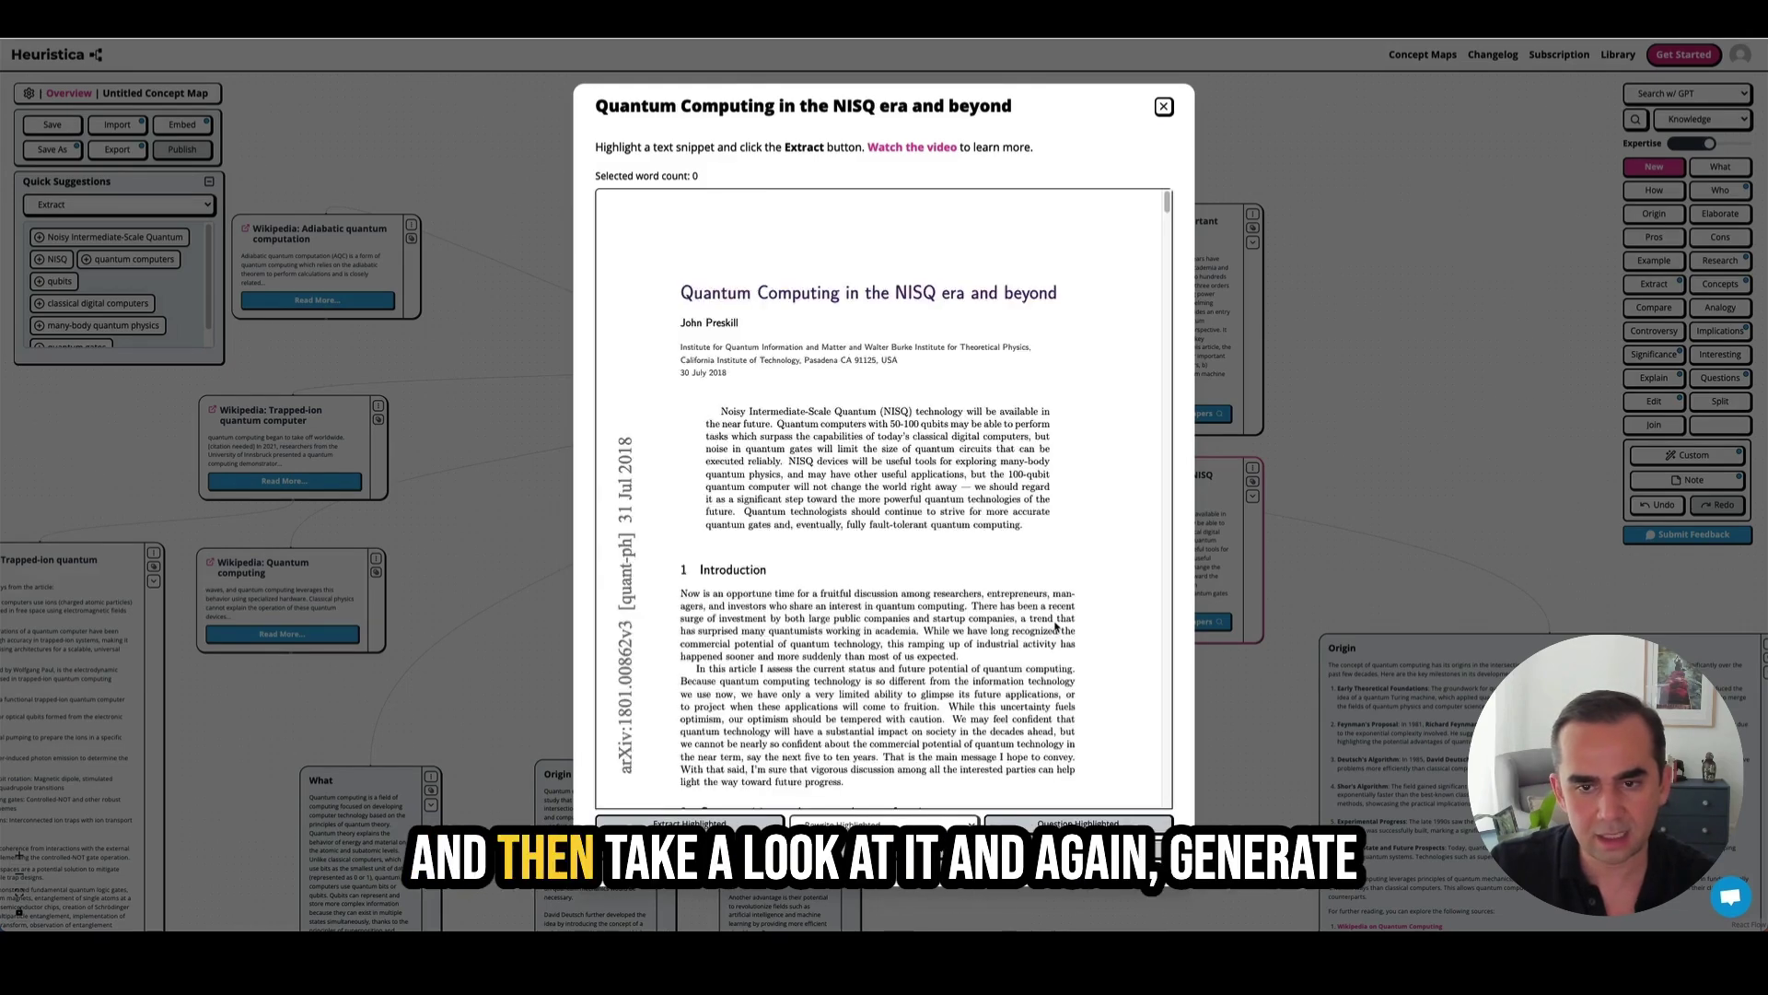
{"action": "scroll", "coordinate": [893, 670], "scroll_direction": "down", "scroll_amount": 20}
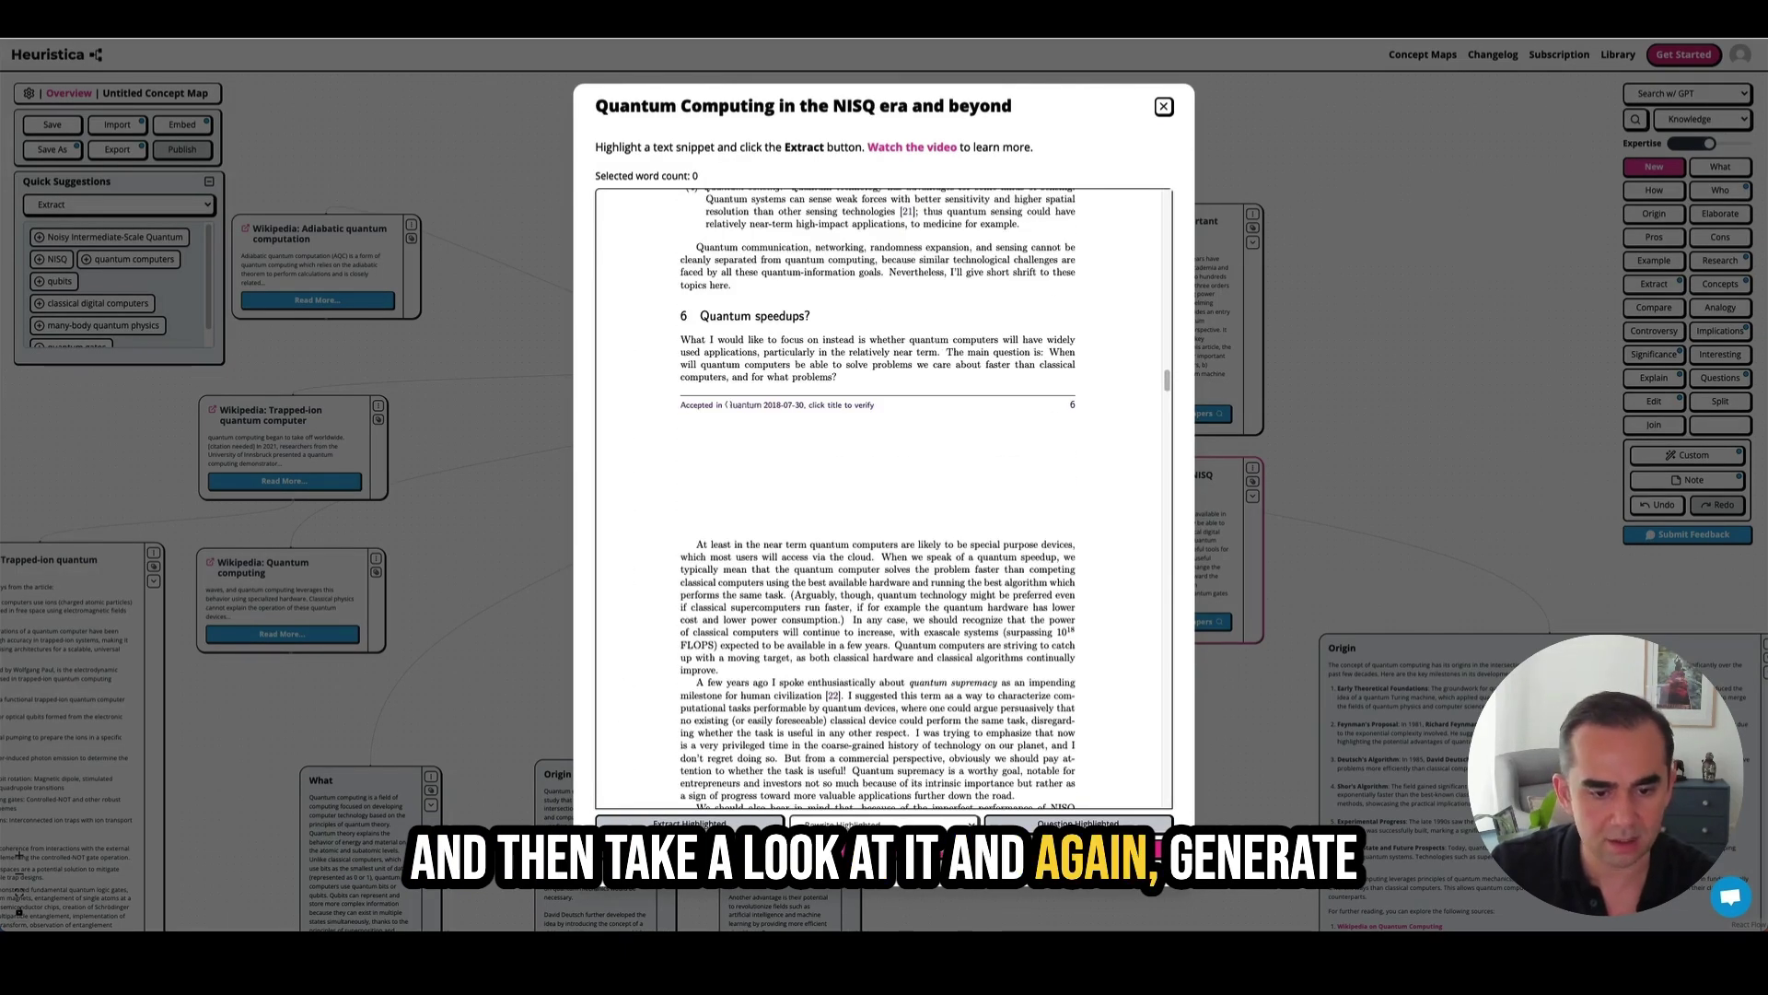
{"action": "left_click", "coordinate": [1162, 108]}
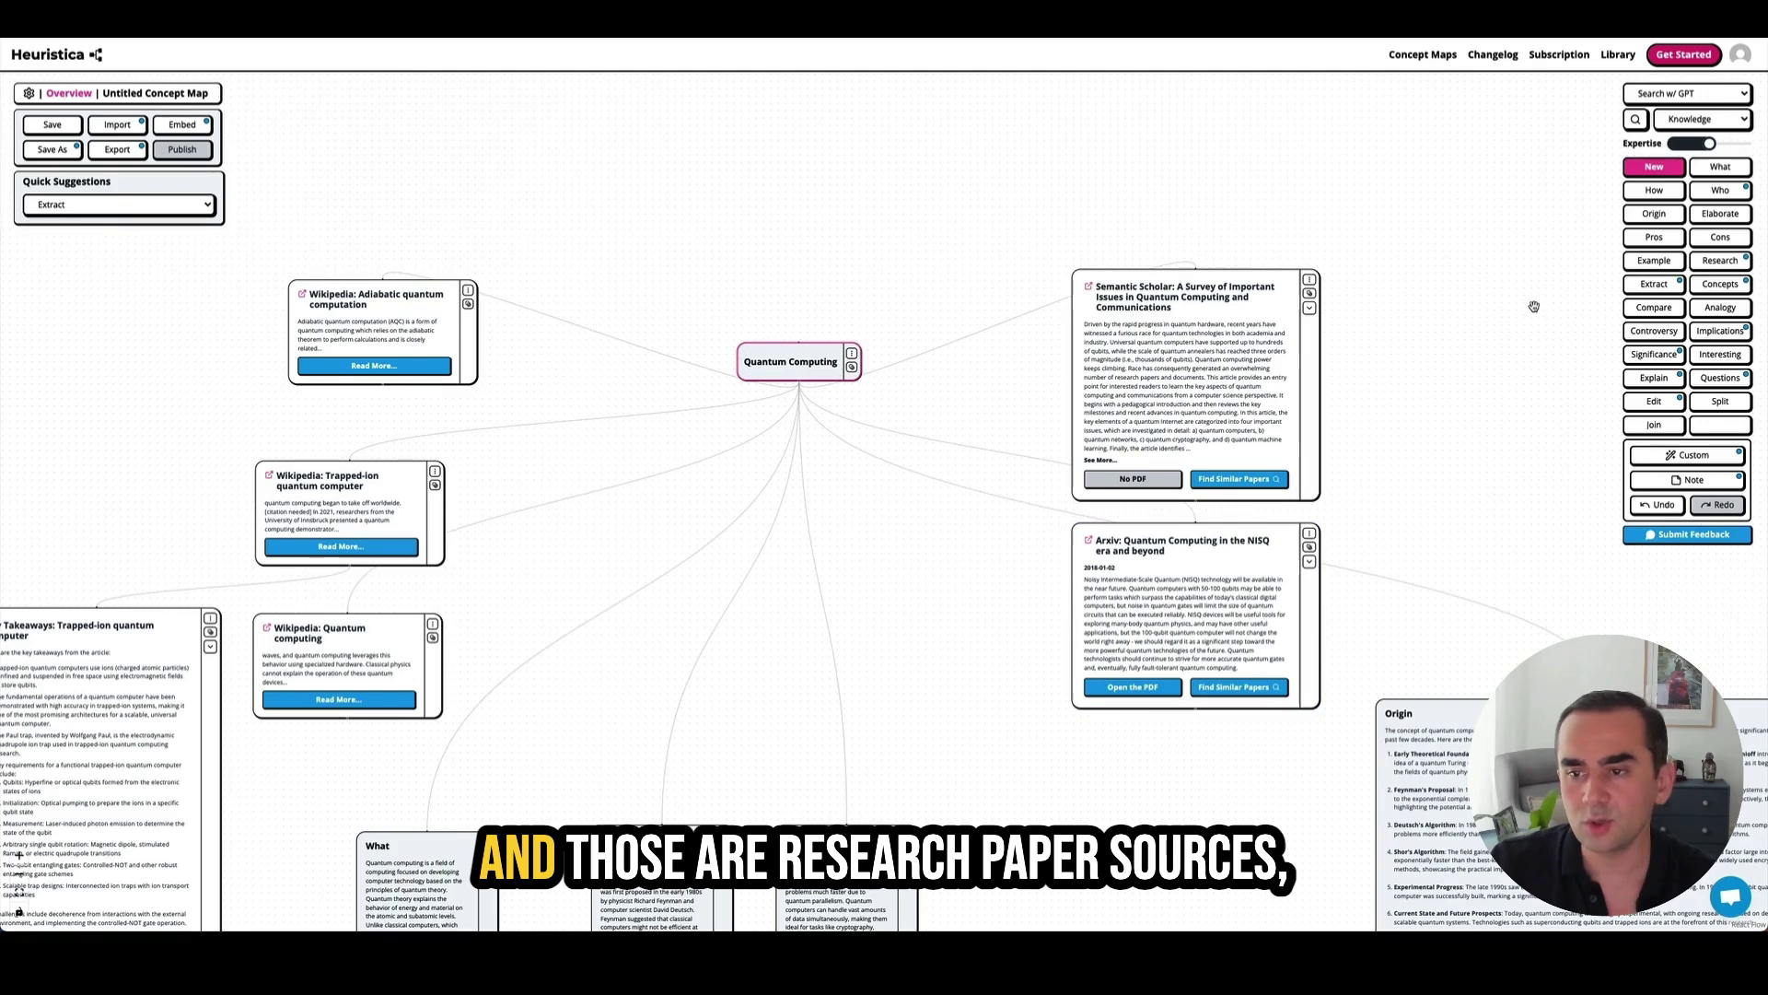
- Search news sources for Quantum Computing and add the articles on IQM's 30 quantum computers in Espoo and HSBC's tokenized gold trial
{"action": "left_click", "coordinate": [1720, 261]}
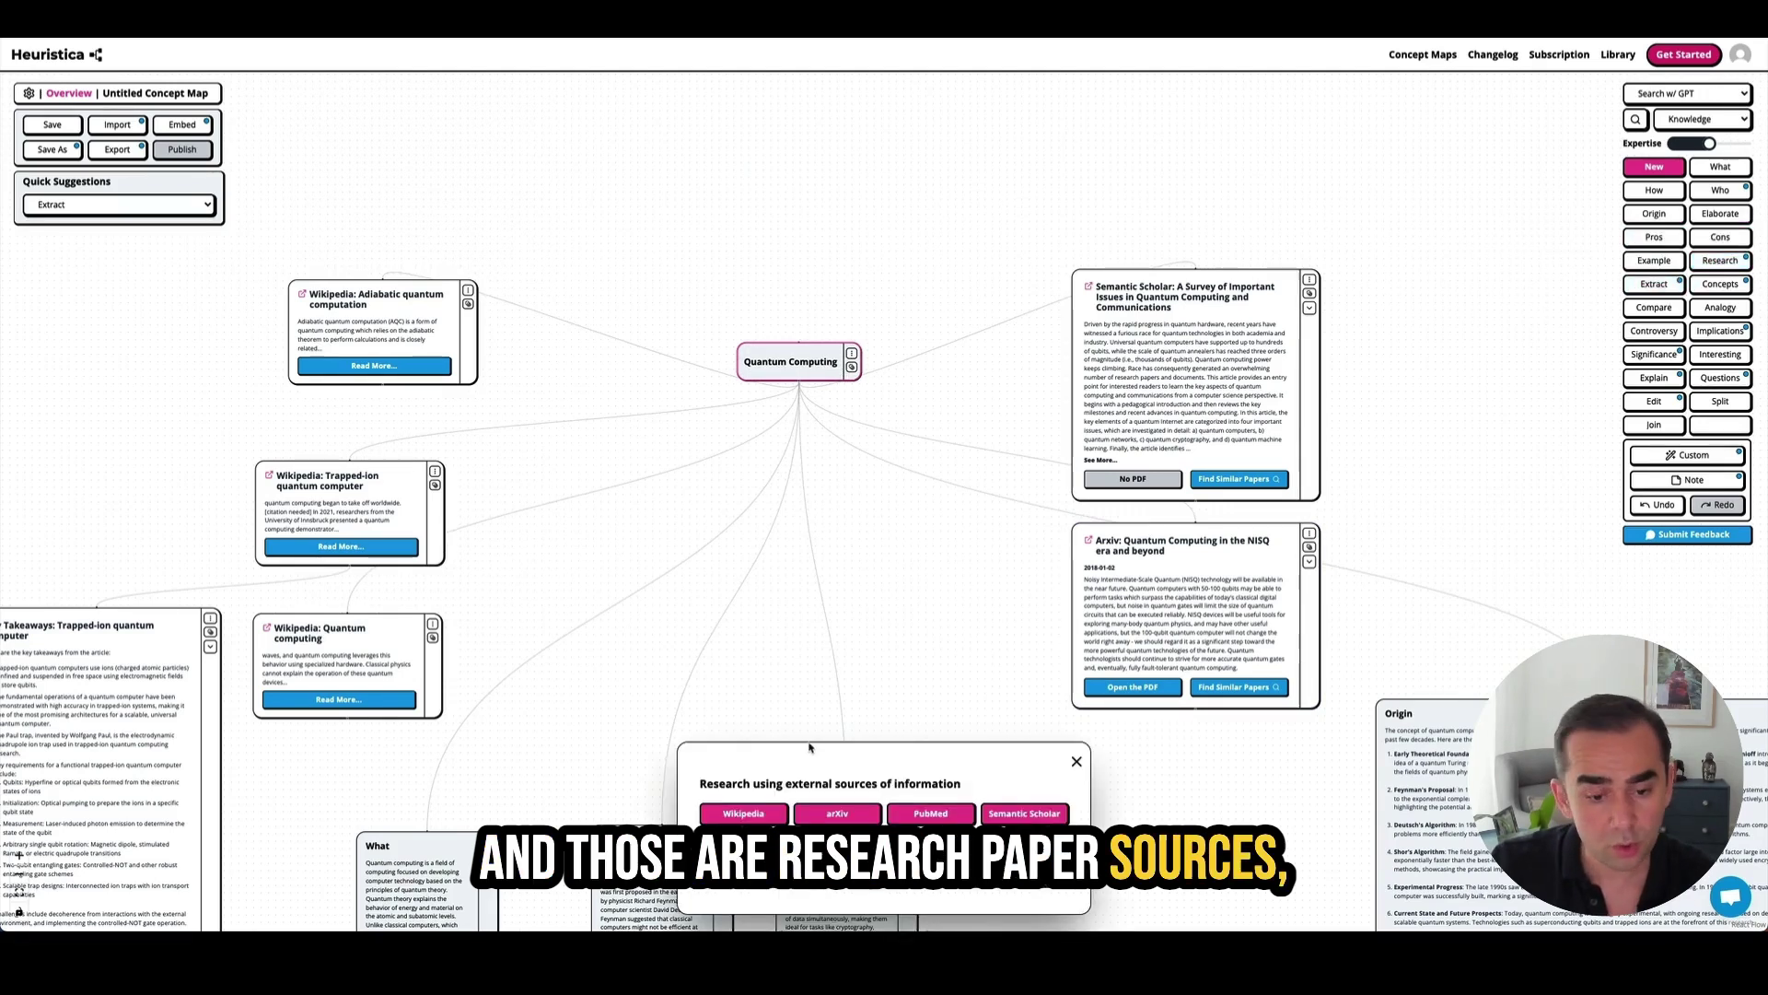
{"action": "left_click", "coordinate": [829, 842]}
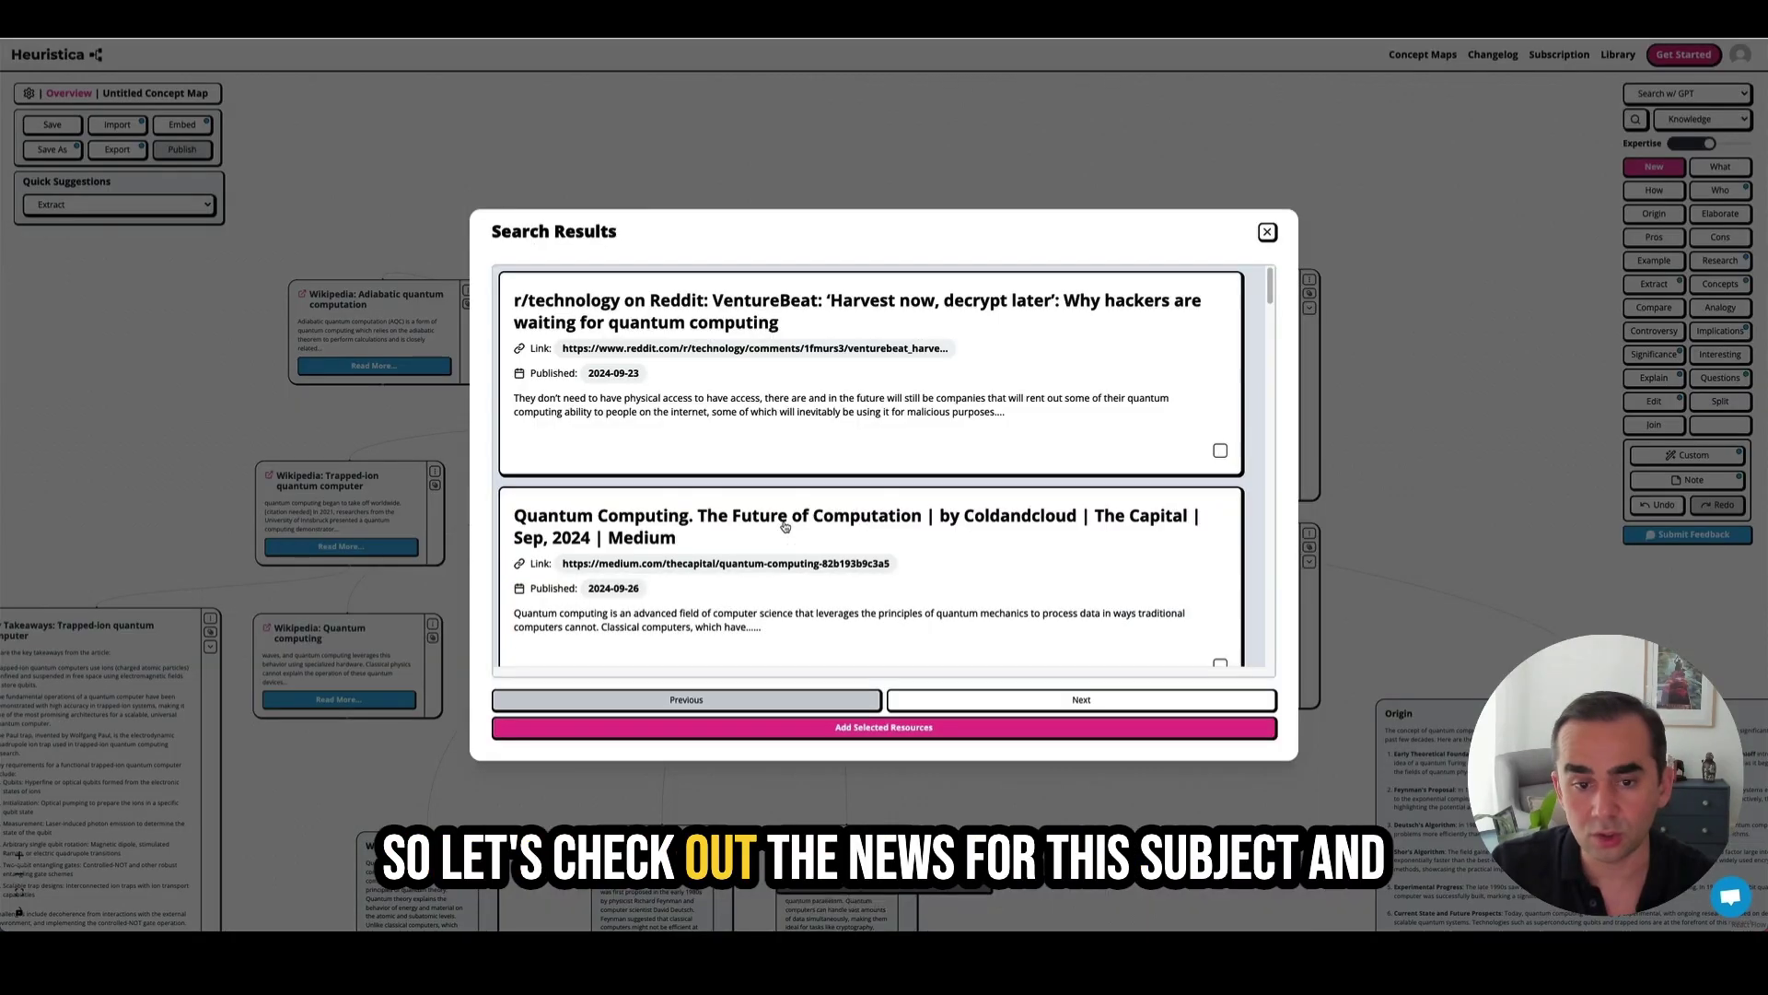
{"action": "scroll", "coordinate": [908, 577], "scroll_direction": "down", "scroll_amount": 5}
{"action": "scroll", "coordinate": [946, 476], "scroll_direction": "down", "scroll_amount": 5}
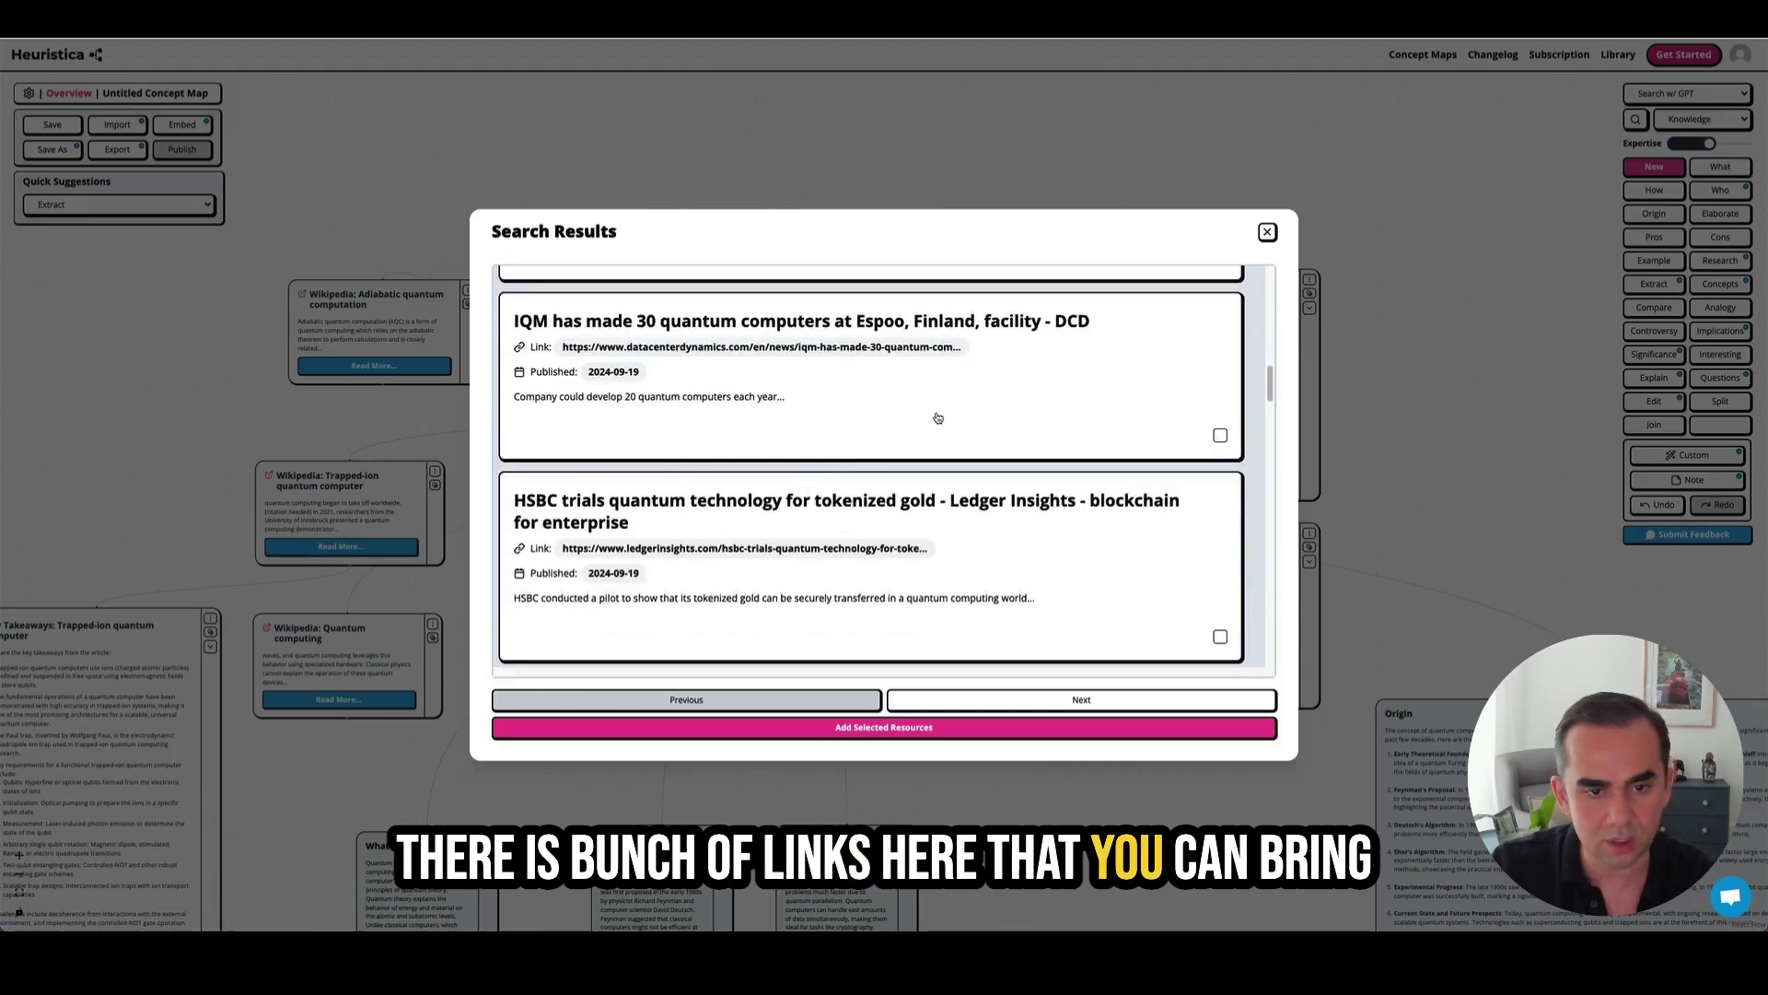
{"action": "left_click", "coordinate": [965, 617]}
{"action": "left_click", "coordinate": [1000, 724]}
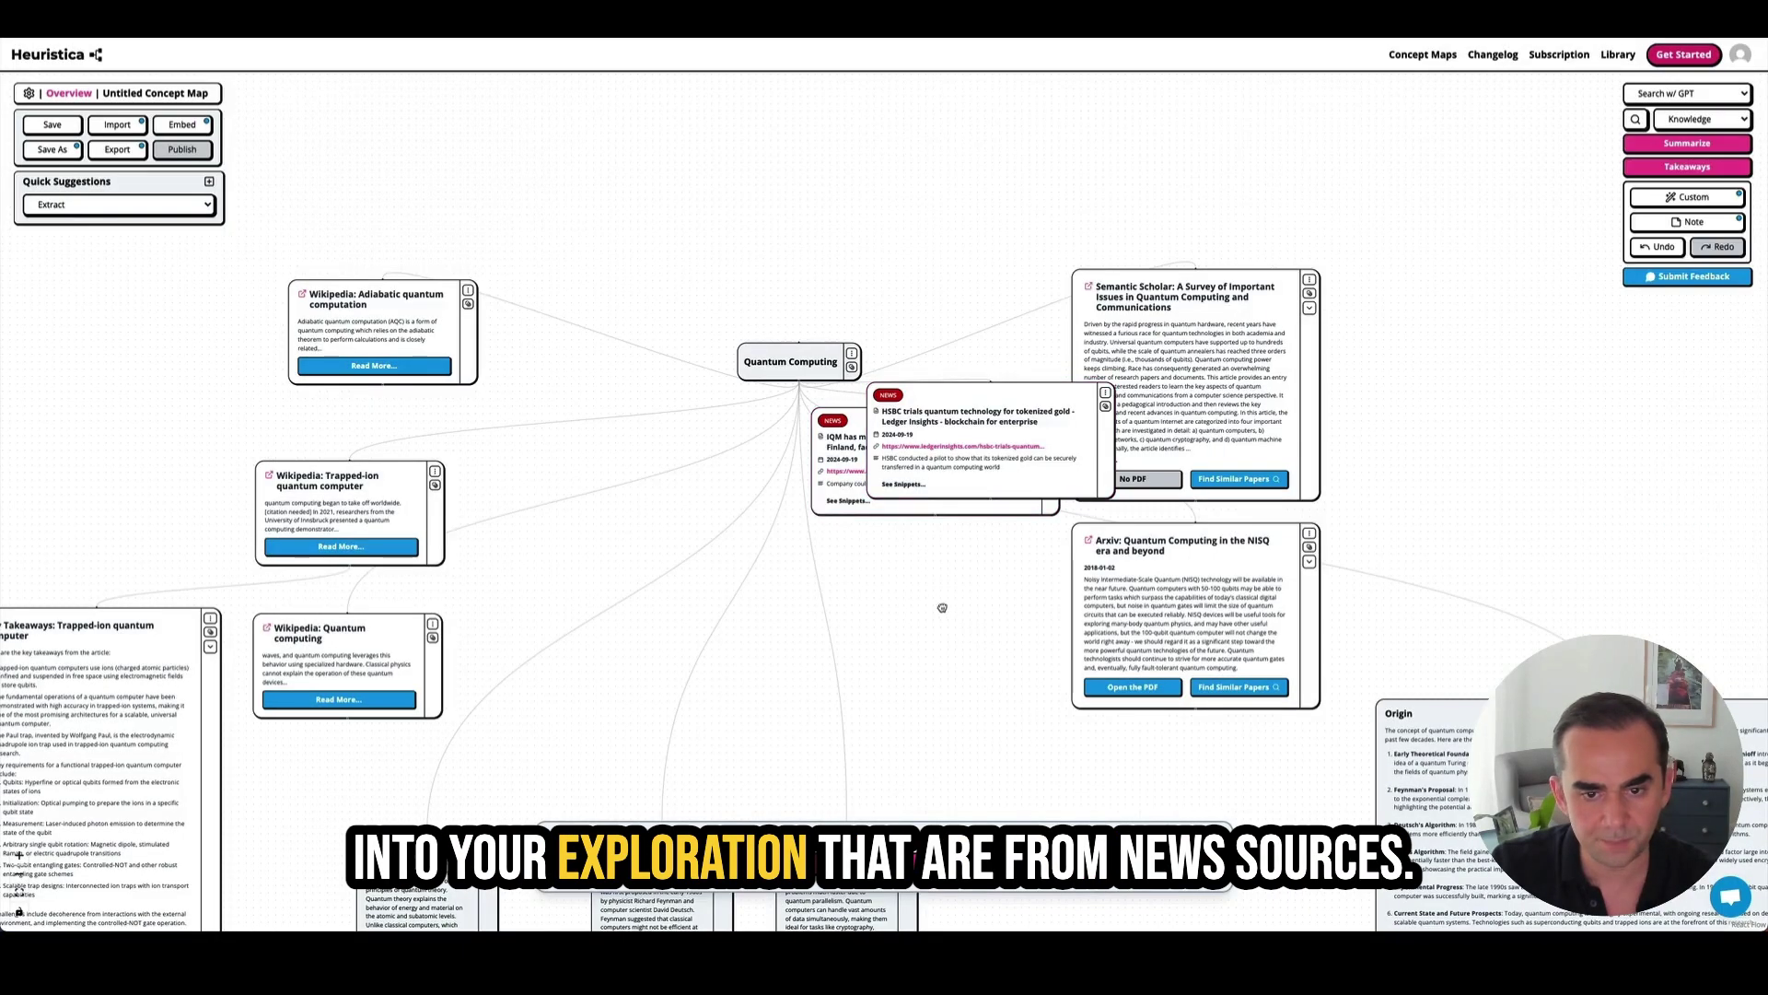
- Arrange the HSBC and IQM news nodes side by side above the Quantum Computing node and expand the HSBC node's snippets
{"action": "left_click", "coordinate": [943, 606]}
{"action": "left_click_drag", "start_coordinate": [928, 455], "coordinate": [614, 164]}
{"action": "left_click_drag", "start_coordinate": [654, 299], "coordinate": [738, 491]}
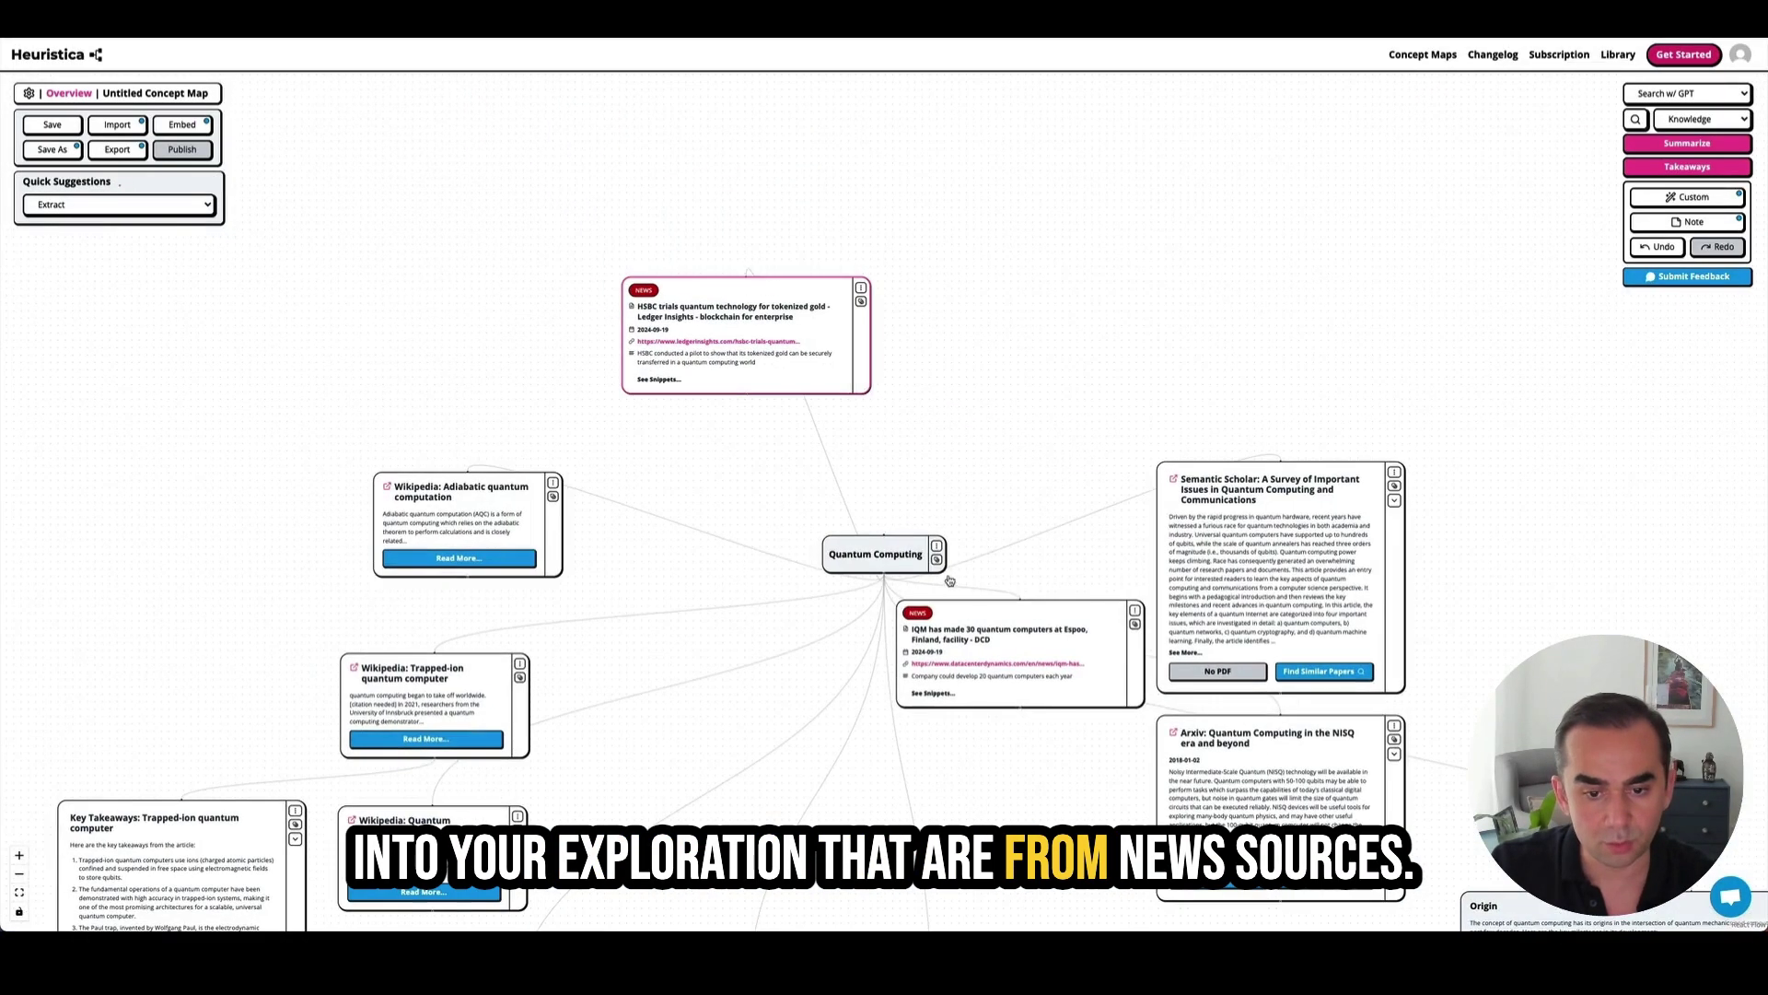
{"action": "left_click_drag", "start_coordinate": [956, 604], "coordinate": [991, 293]}
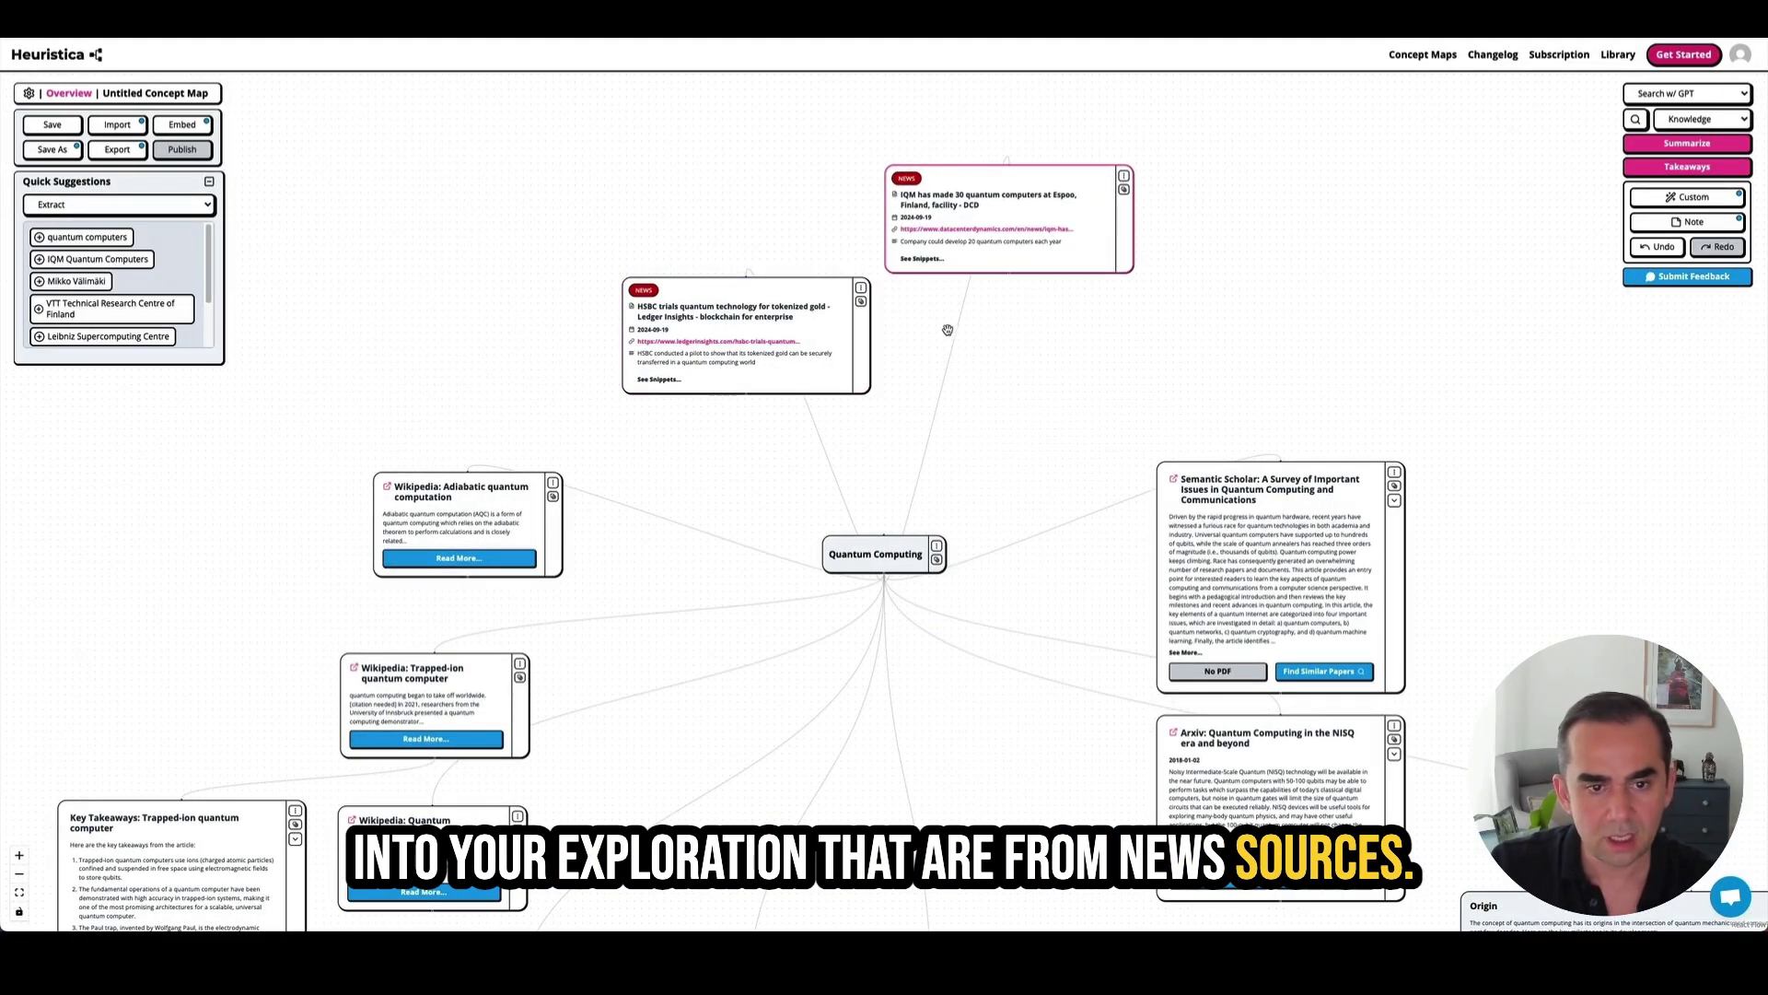
{"action": "left_click_drag", "start_coordinate": [810, 324], "coordinate": [799, 316]}
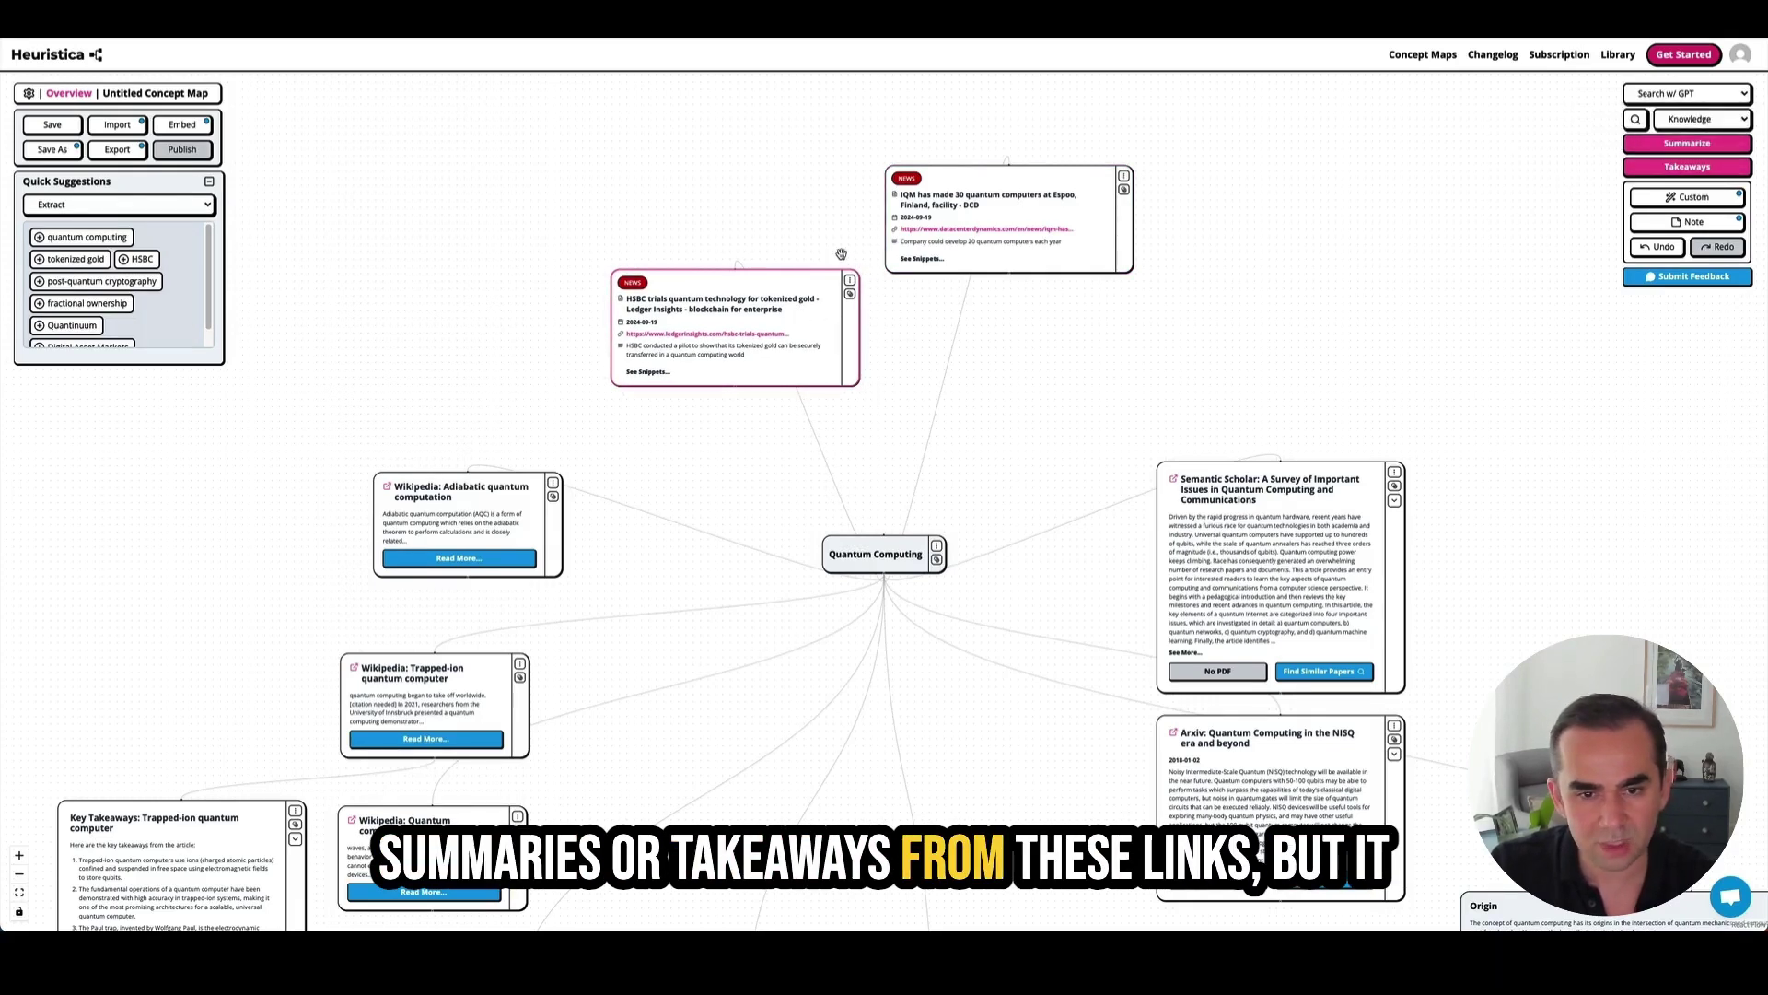
{"action": "left_click", "coordinate": [648, 371]}
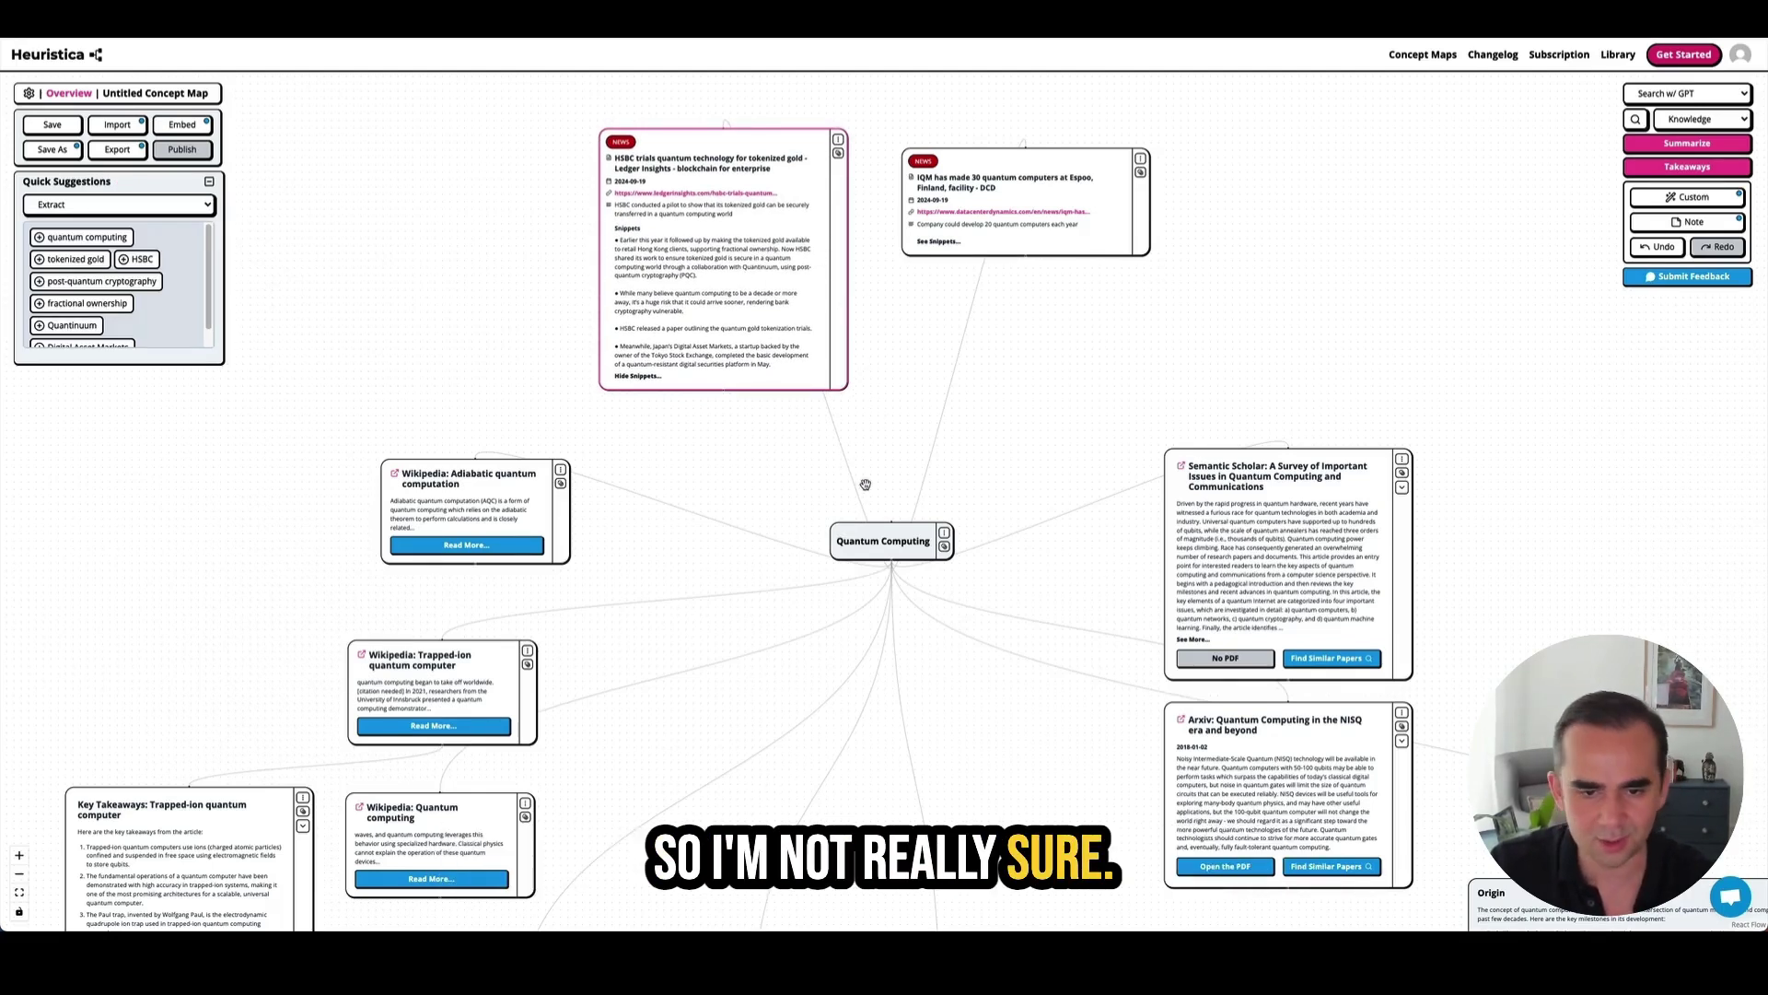
- Find YouTube videos related to the Quantum Computing node and add "Quantum Computing: Hype vs. Reality" and "A beginner's guide to quantum computing"
{"action": "left_click", "coordinate": [873, 544]}
{"action": "left_click", "coordinate": [1718, 261]}
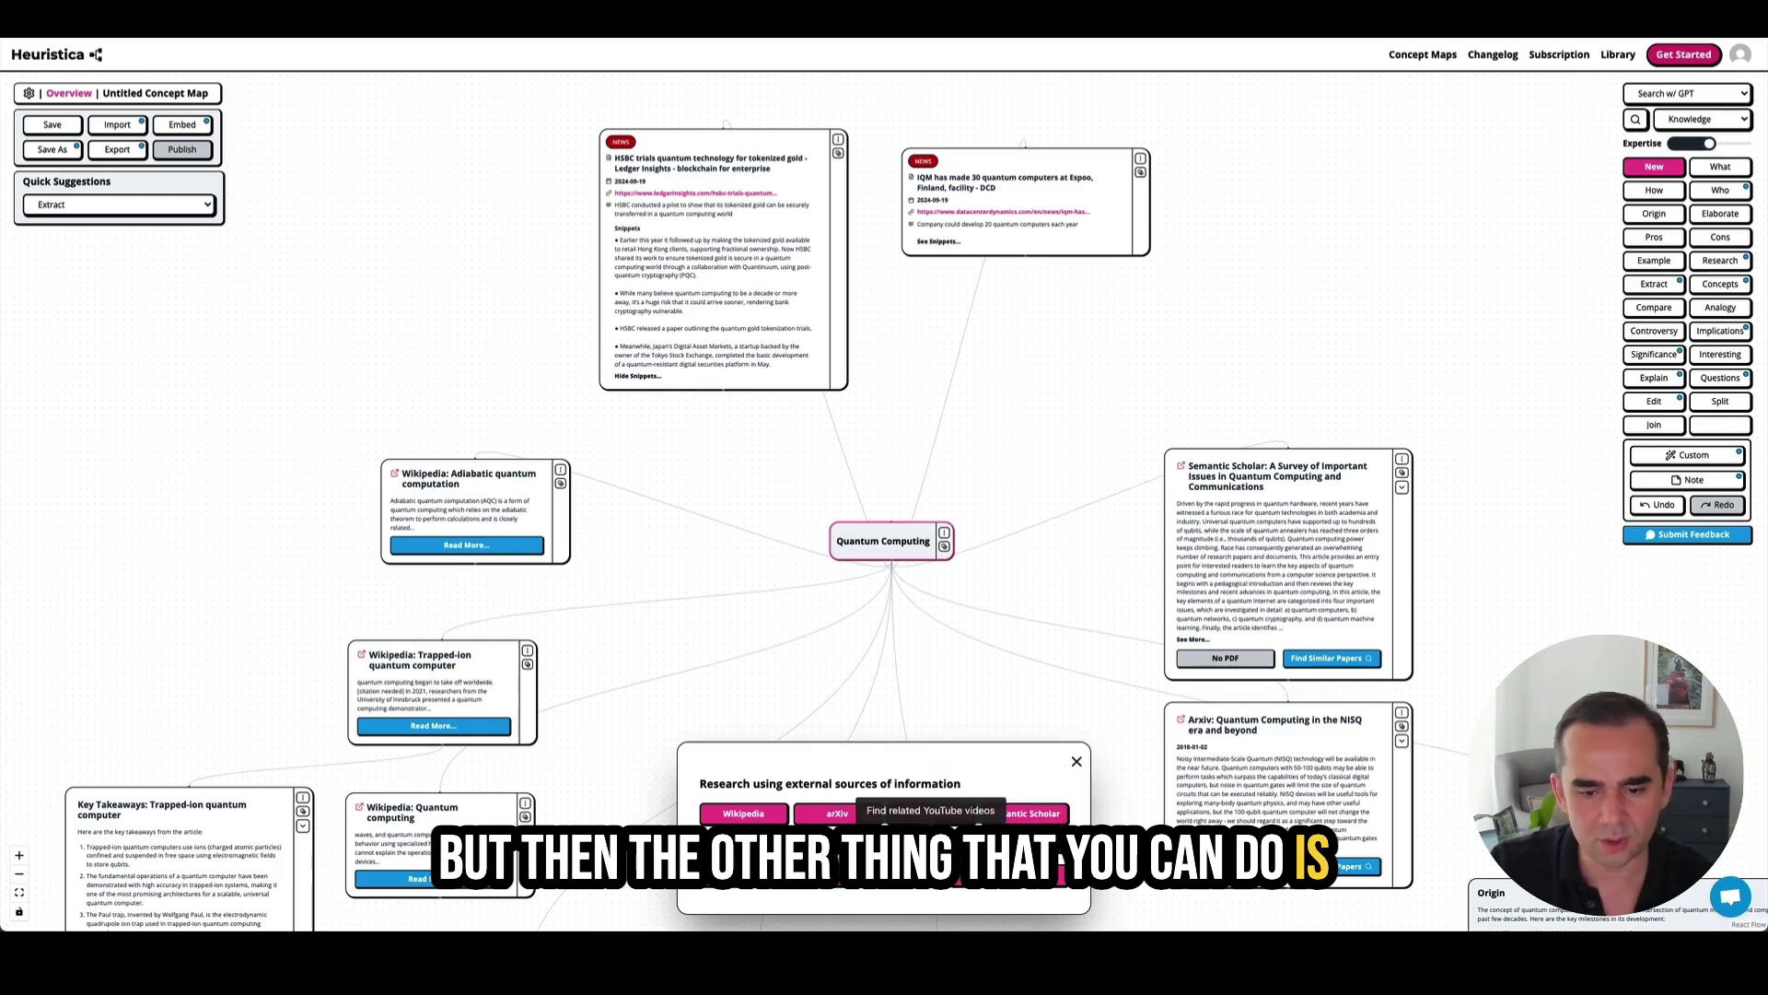
{"action": "left_click", "coordinate": [930, 845]}
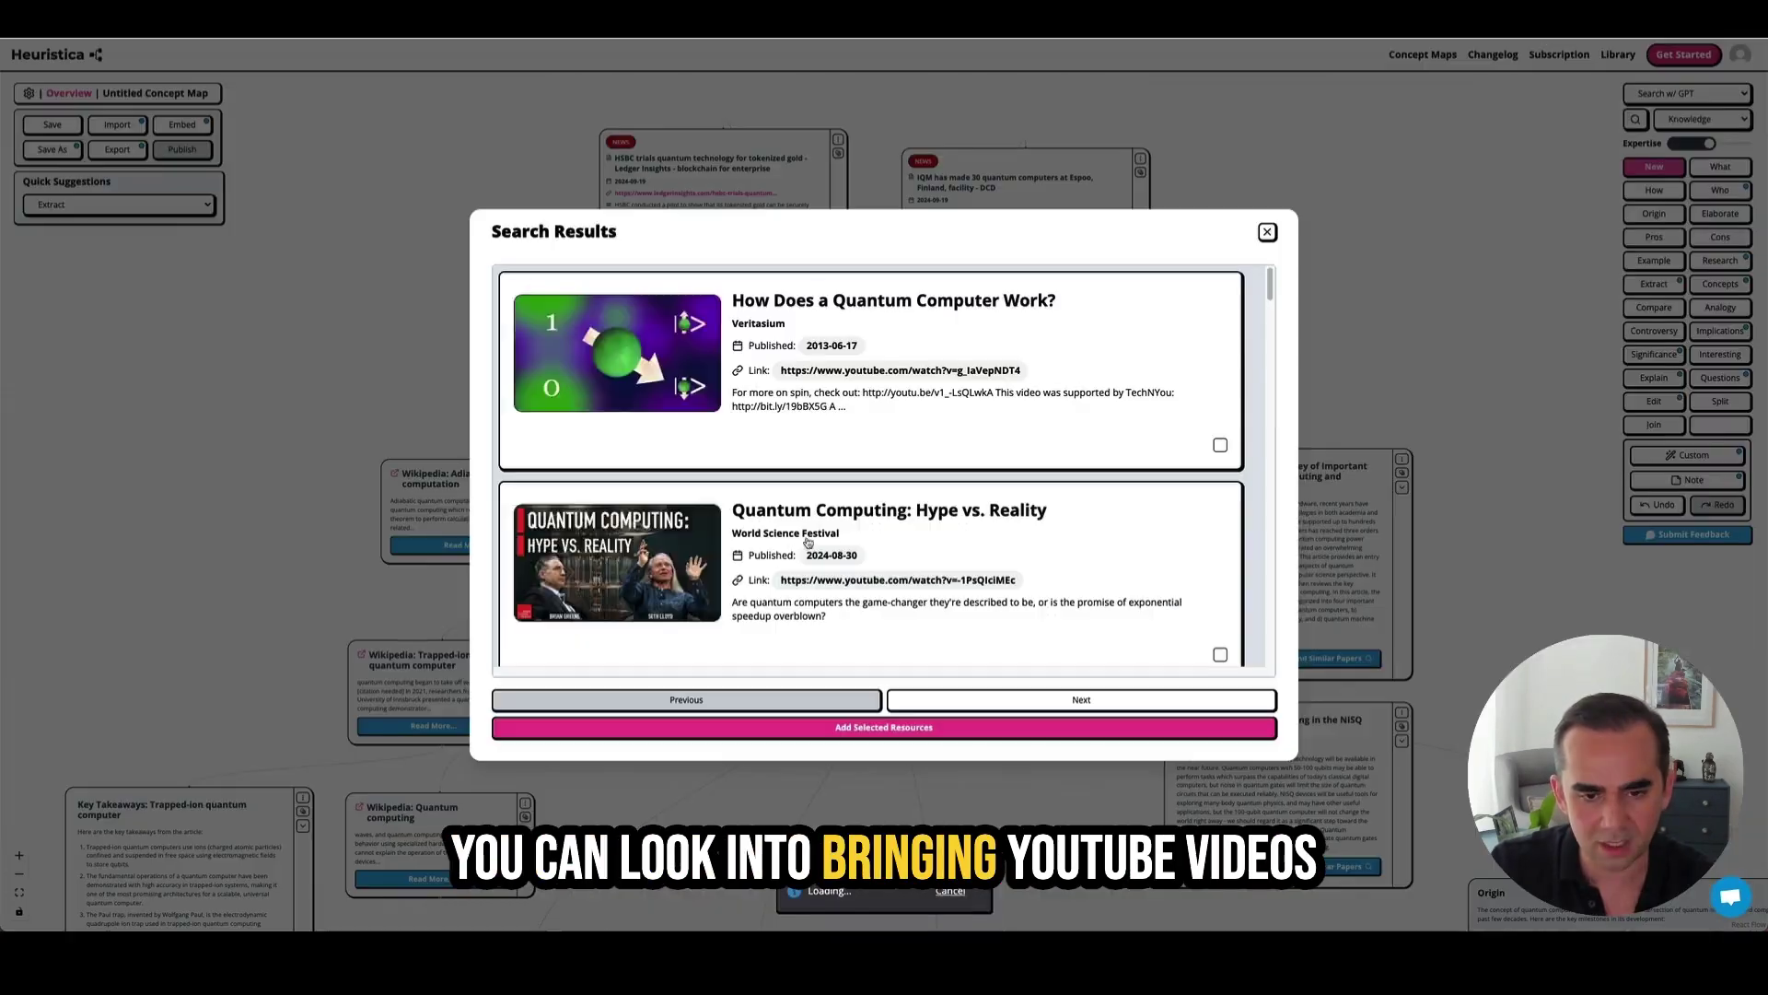
{"action": "scroll", "coordinate": [1013, 571], "scroll_direction": "down", "scroll_amount": 8}
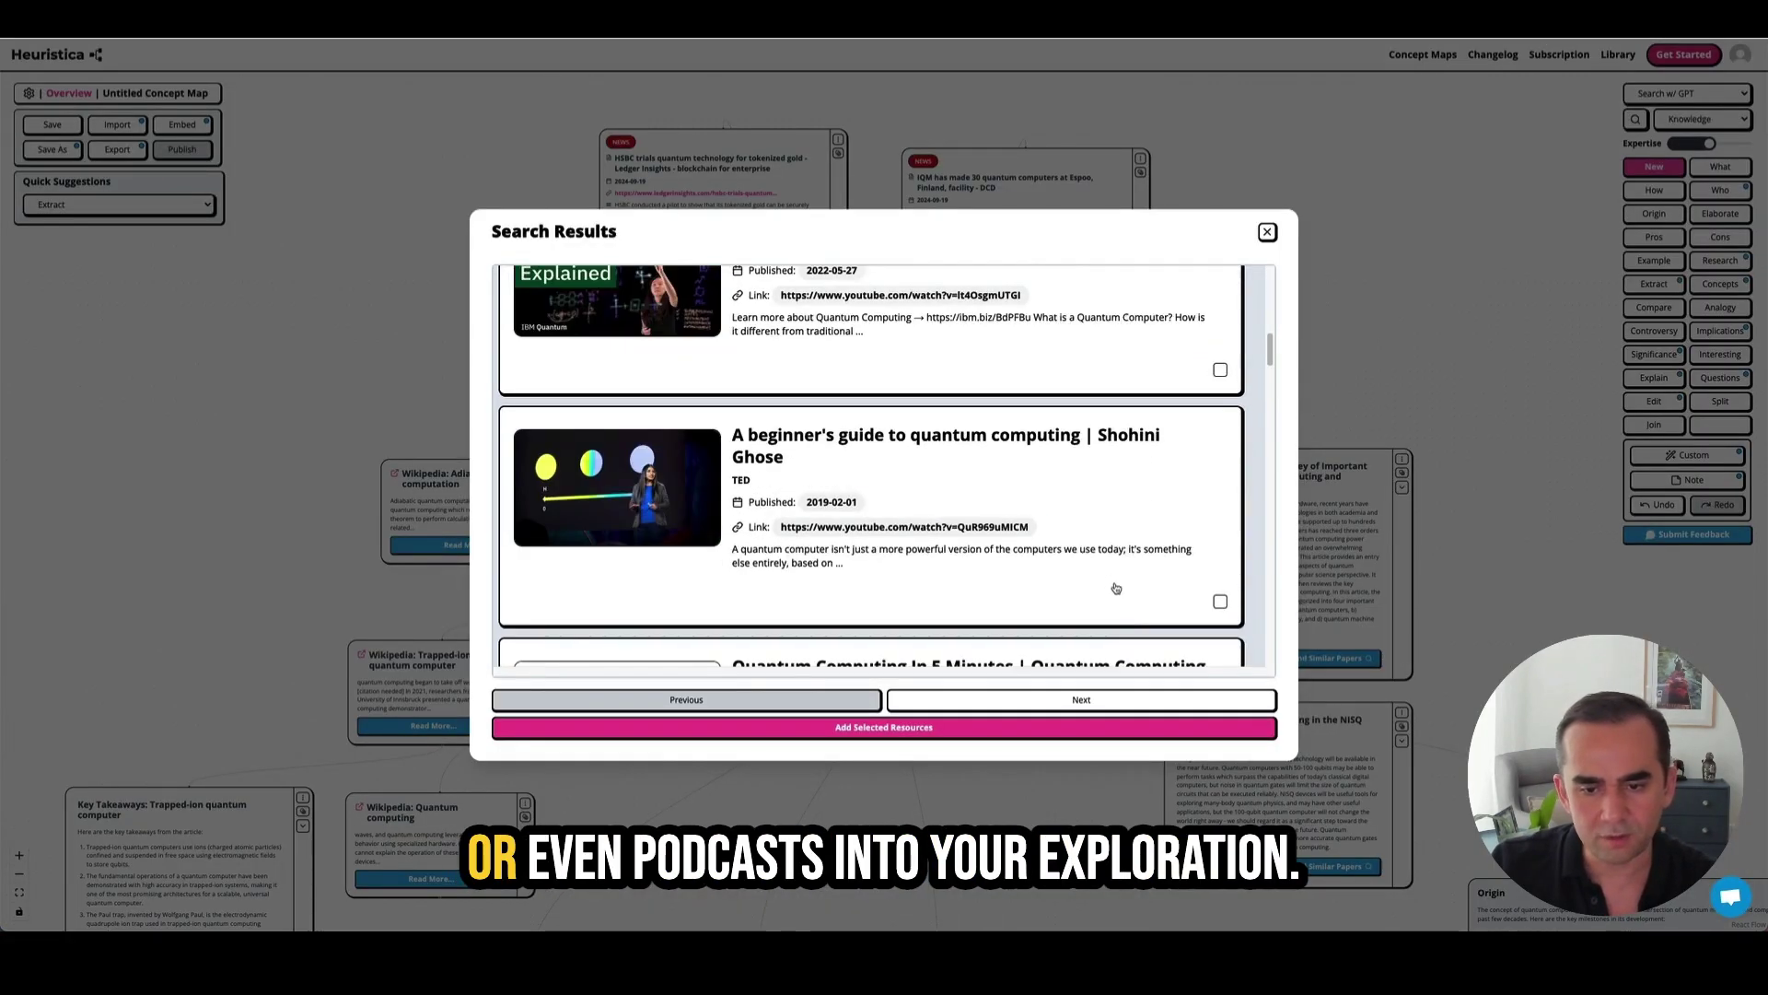
{"action": "left_click", "coordinate": [1116, 589]}
{"action": "left_click", "coordinate": [1084, 732]}
- Place the two YouTube video nodes beside the news nodes, above and beyond the Semantic Scholar survey node
{"action": "left_click", "coordinate": [1056, 429]}
{"action": "left_click_drag", "start_coordinate": [1064, 620], "coordinate": [1351, 167]}
{"action": "left_click_drag", "start_coordinate": [1029, 661], "coordinate": [1696, 367]}
{"action": "left_click_drag", "start_coordinate": [1527, 572], "coordinate": [1338, 598]}
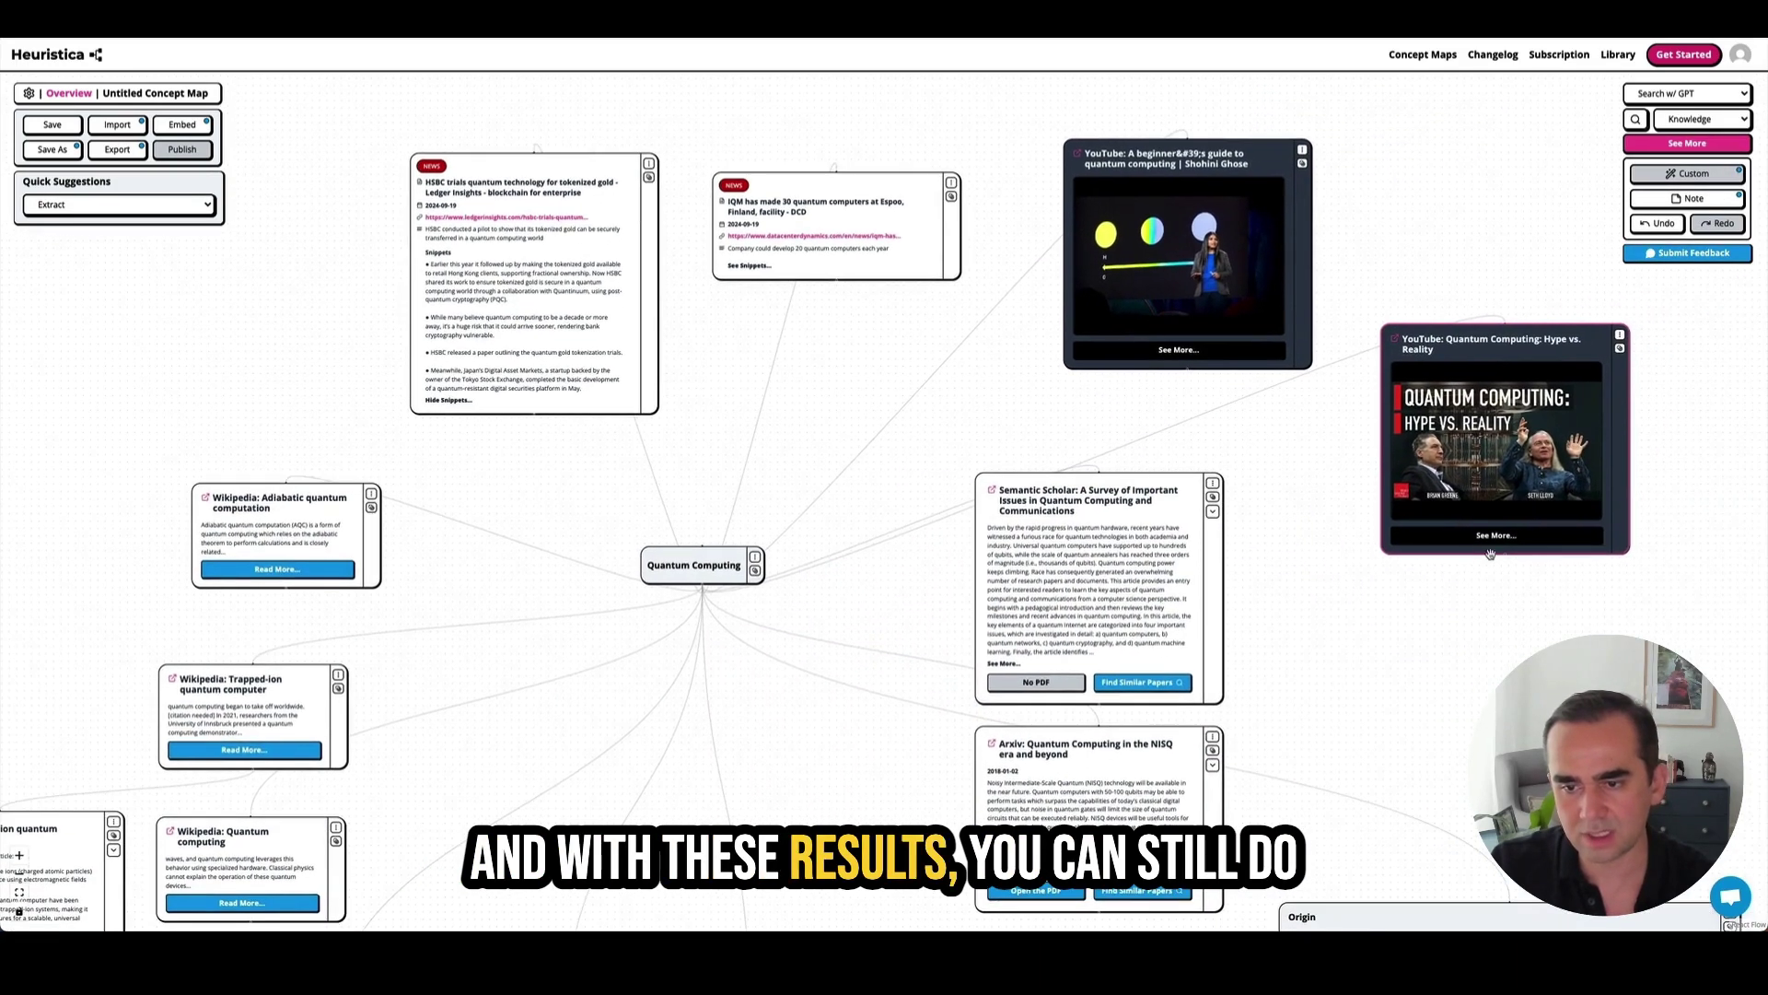
- Open the "Quantum Computing: Hype vs. Reality" video's details, skim its transcript and close it
{"action": "left_click", "coordinate": [1498, 543]}
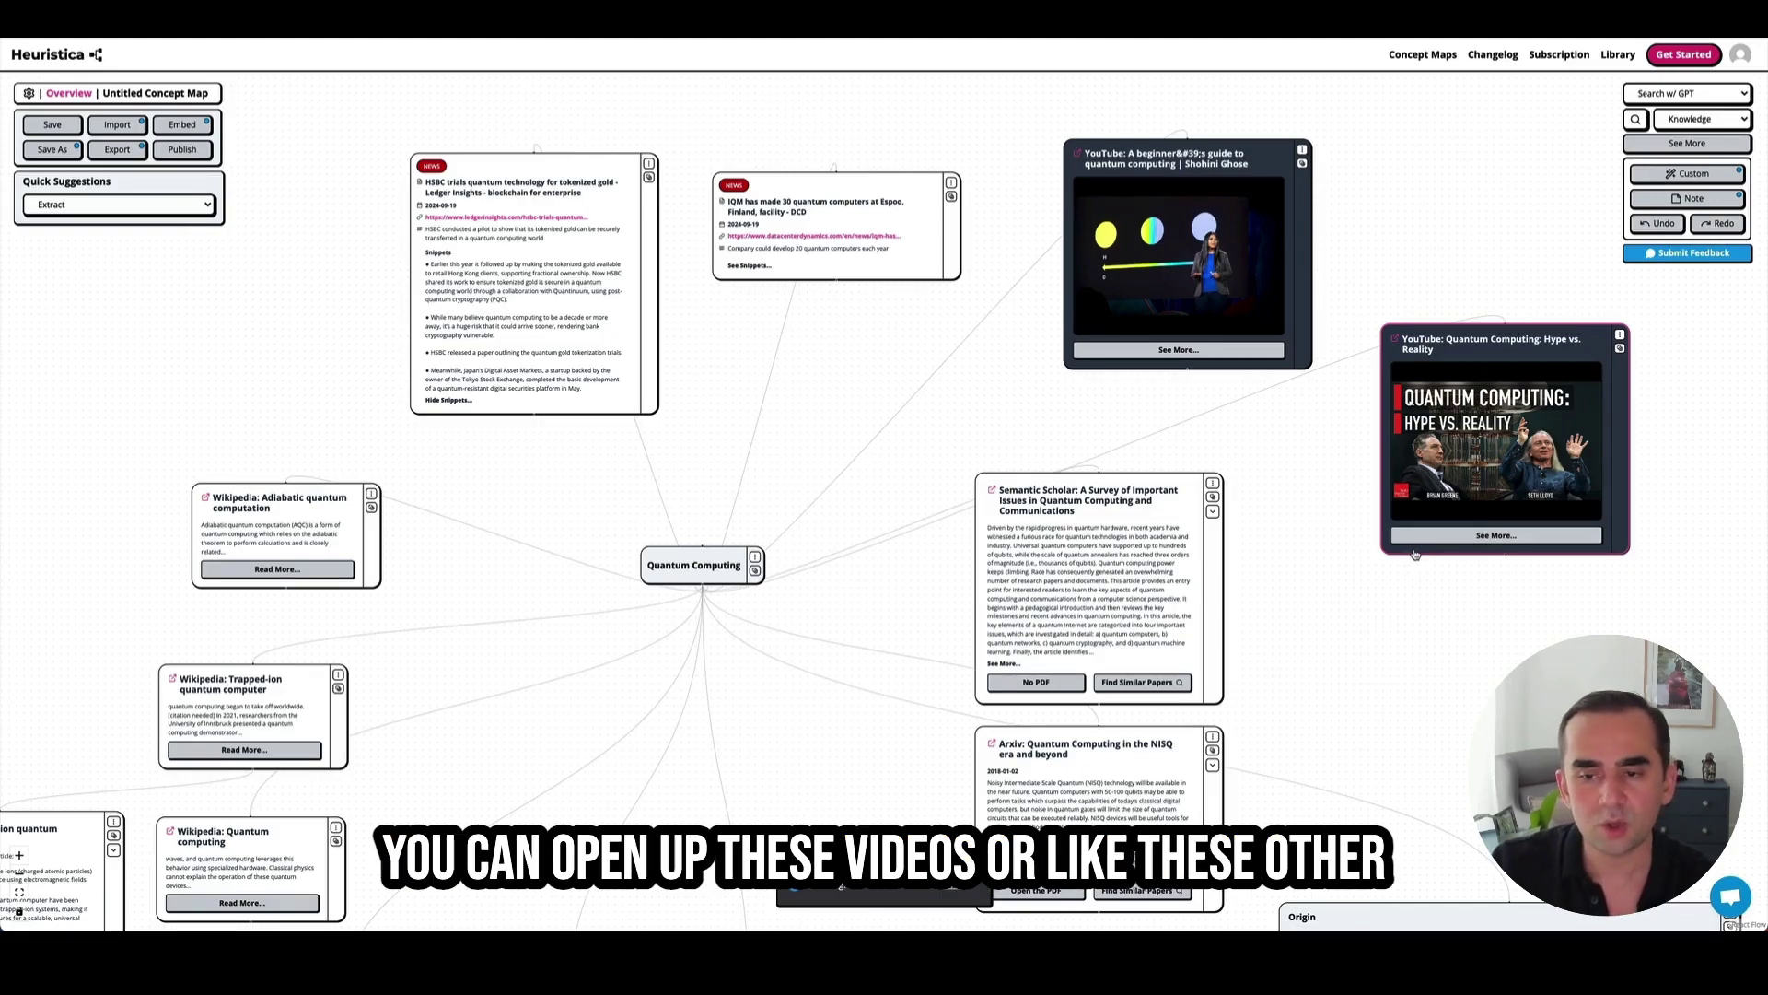
{"action": "left_click", "coordinate": [1520, 537]}
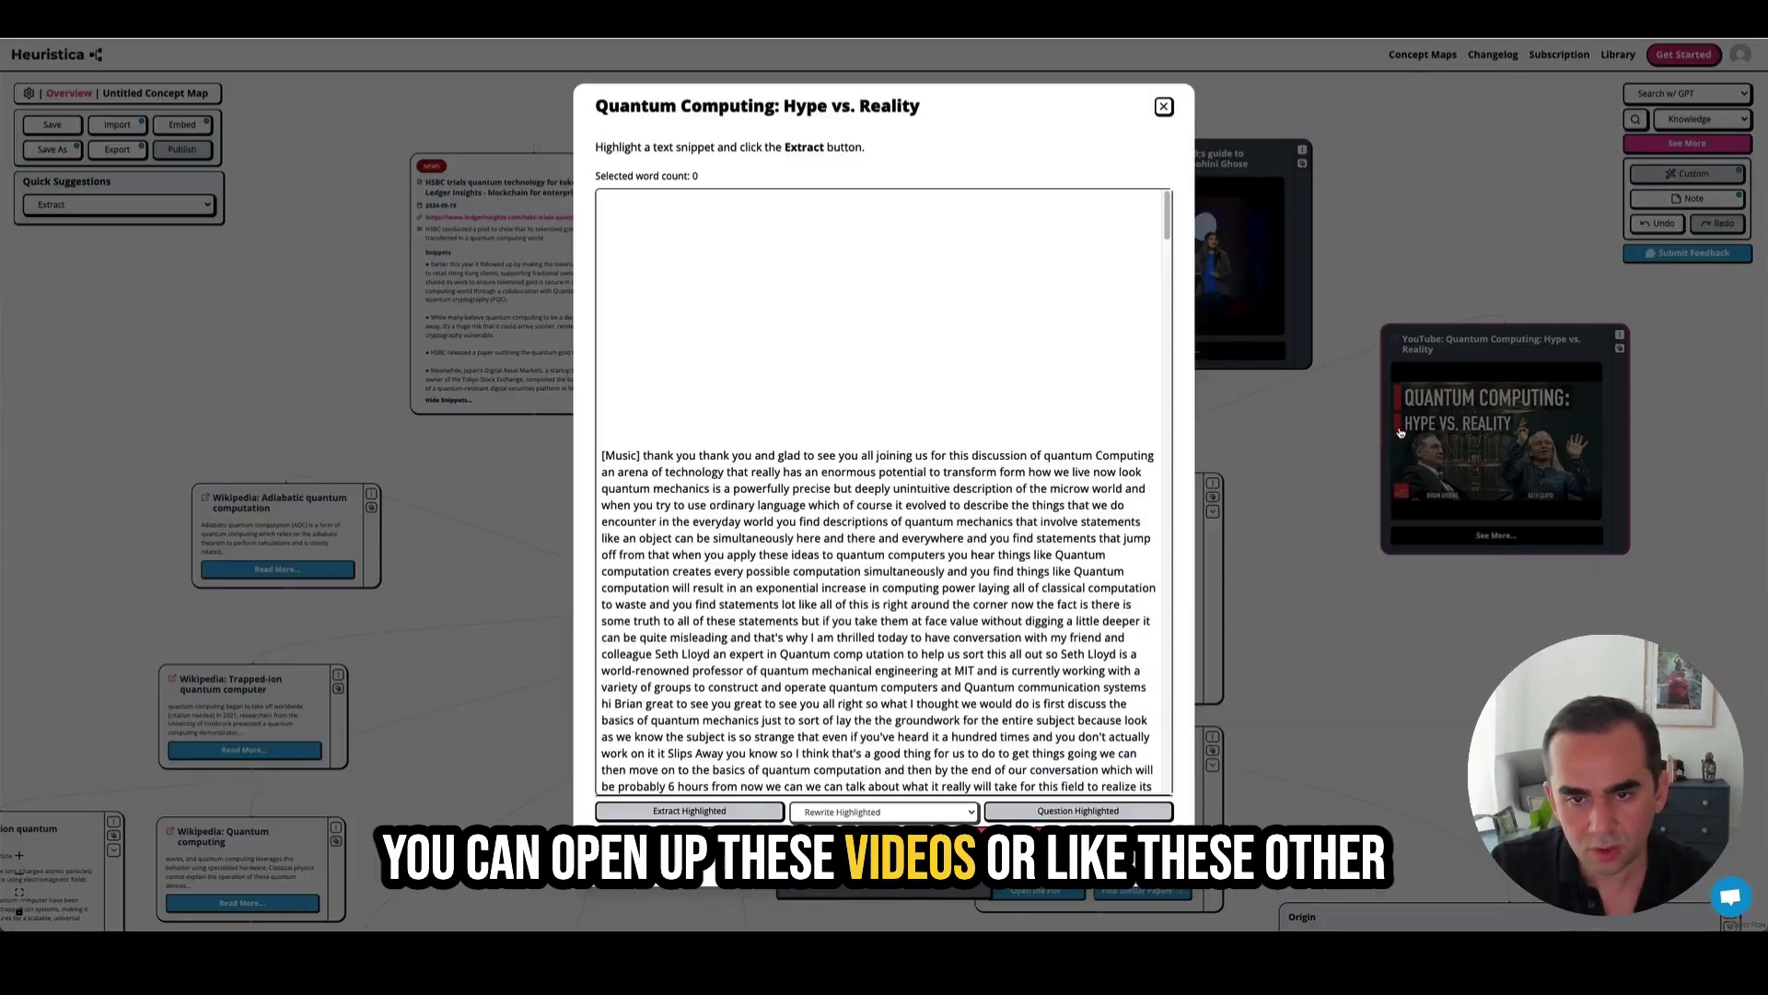
{"action": "scroll", "coordinate": [923, 570], "scroll_direction": "down", "scroll_amount": 20}
{"action": "scroll", "coordinate": [923, 570], "scroll_direction": "down", "scroll_amount": 20}
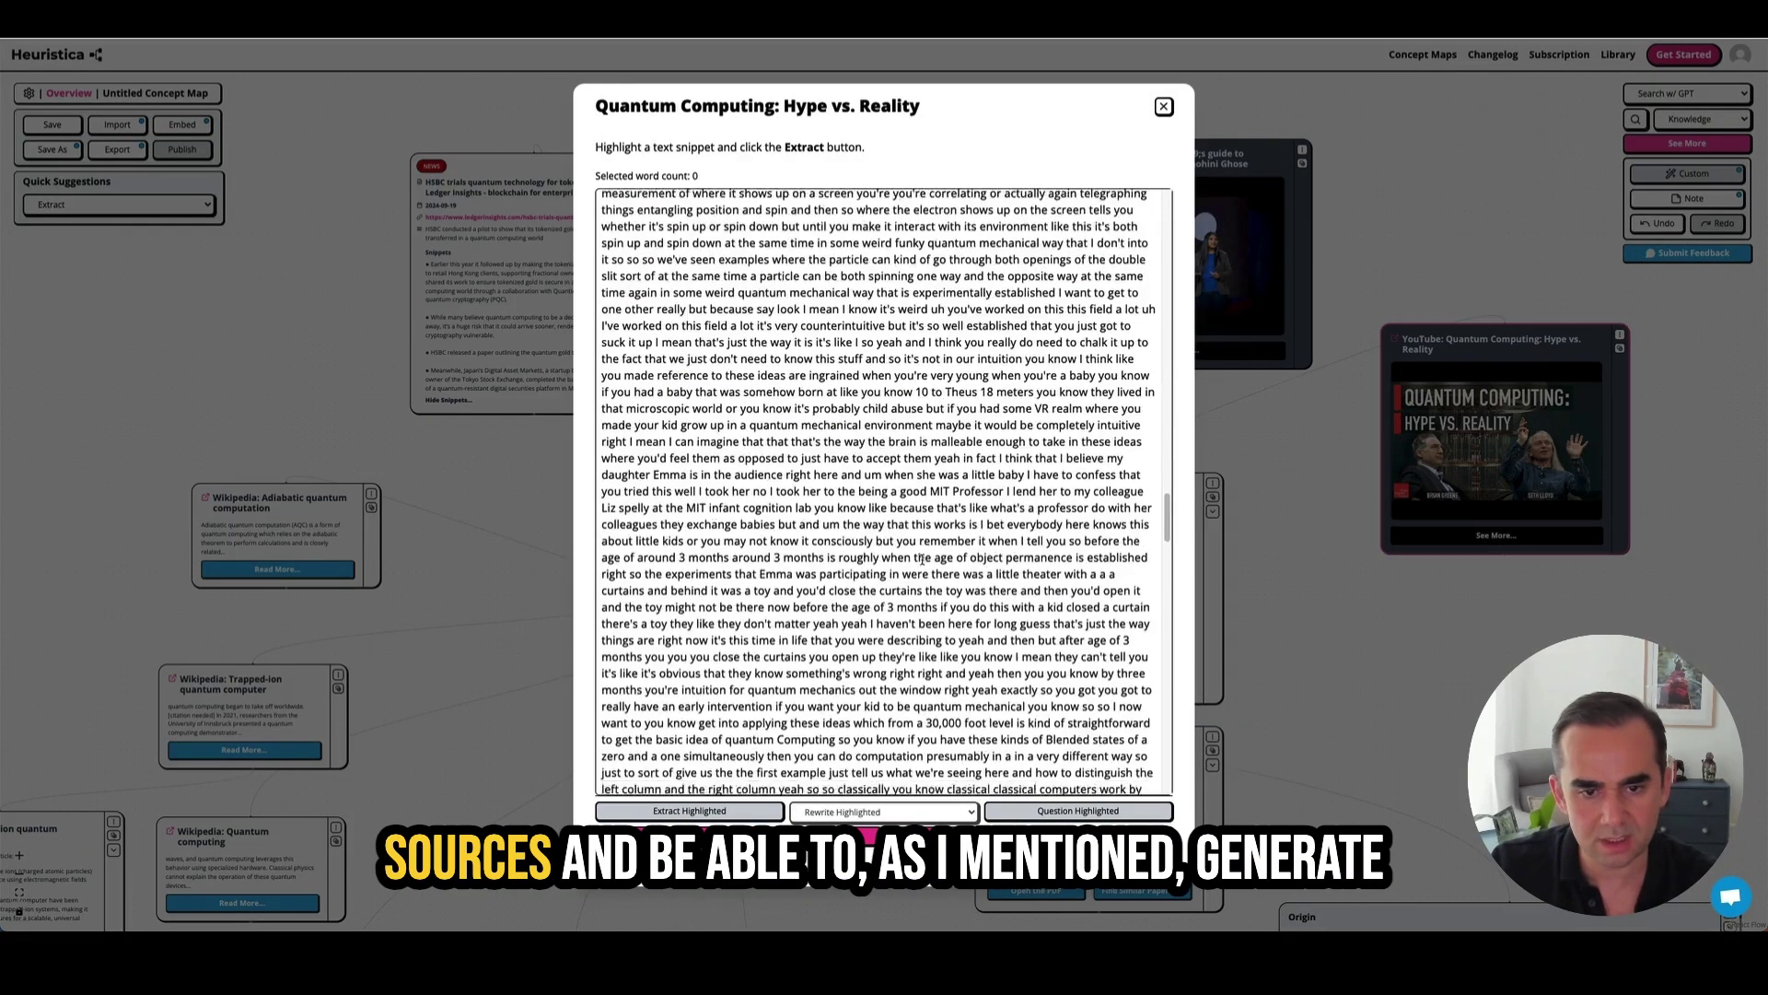
{"action": "scroll", "coordinate": [911, 566], "scroll_direction": "up", "scroll_amount": 20}
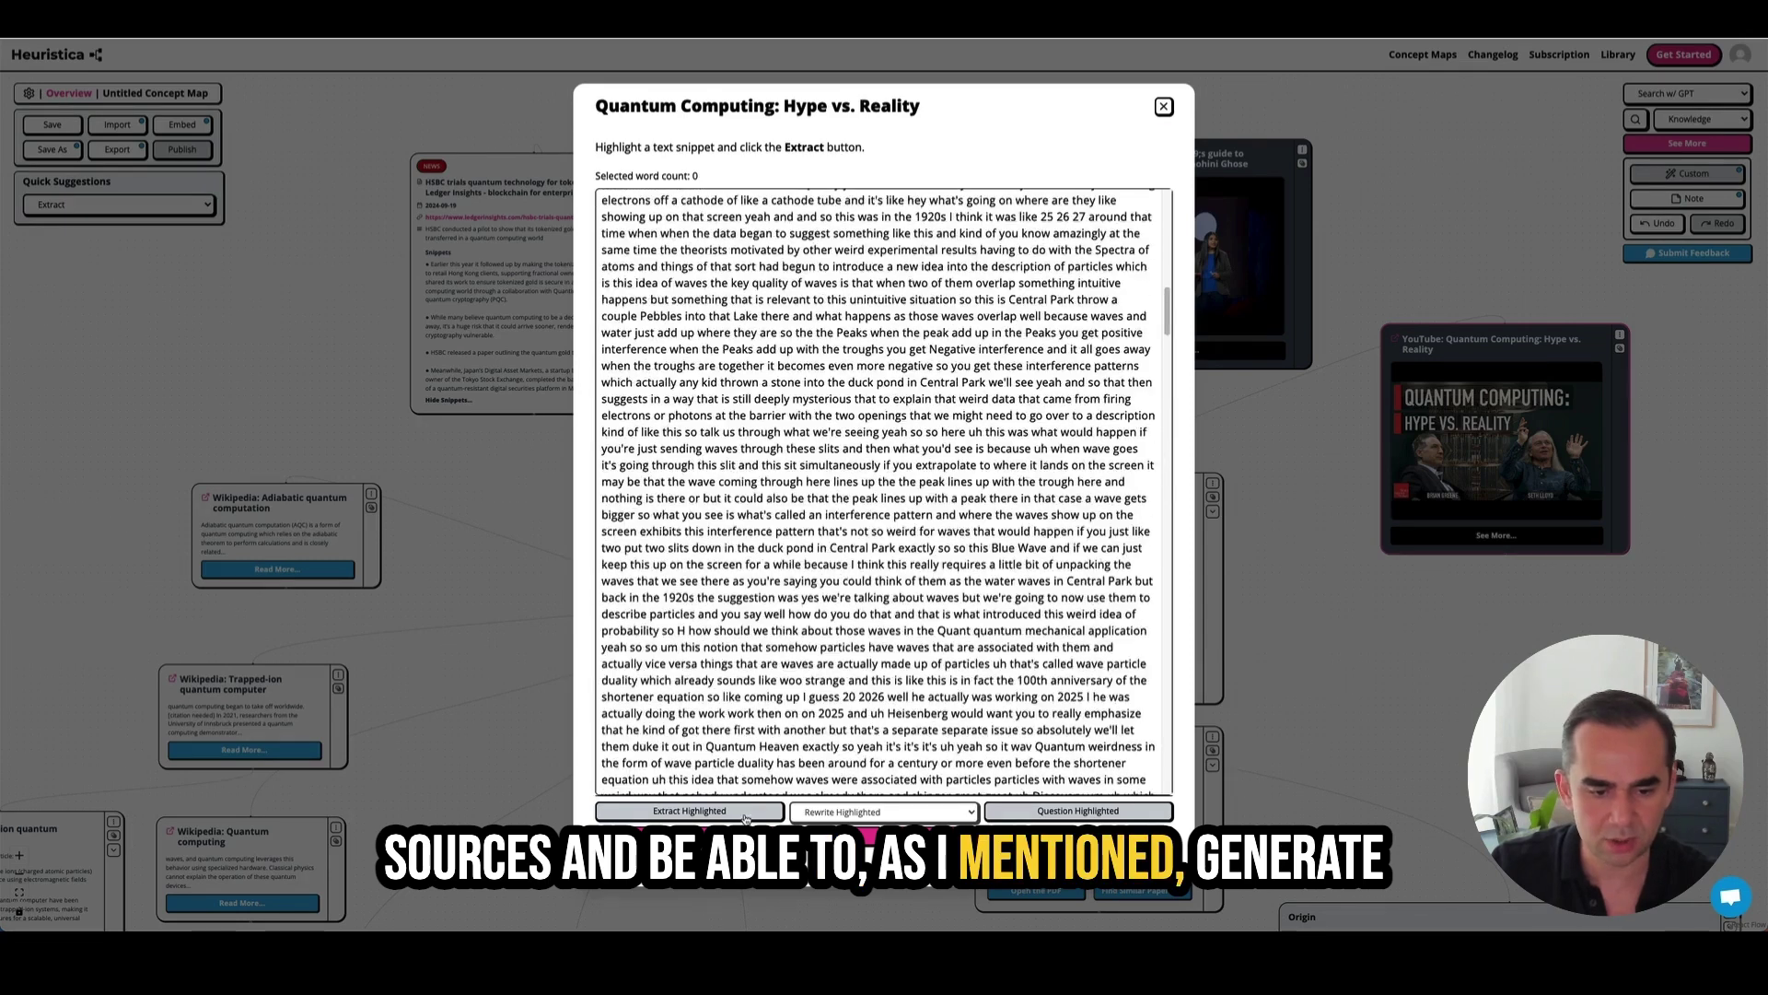
{"action": "scroll", "coordinate": [903, 561], "scroll_direction": "down", "scroll_amount": 5}
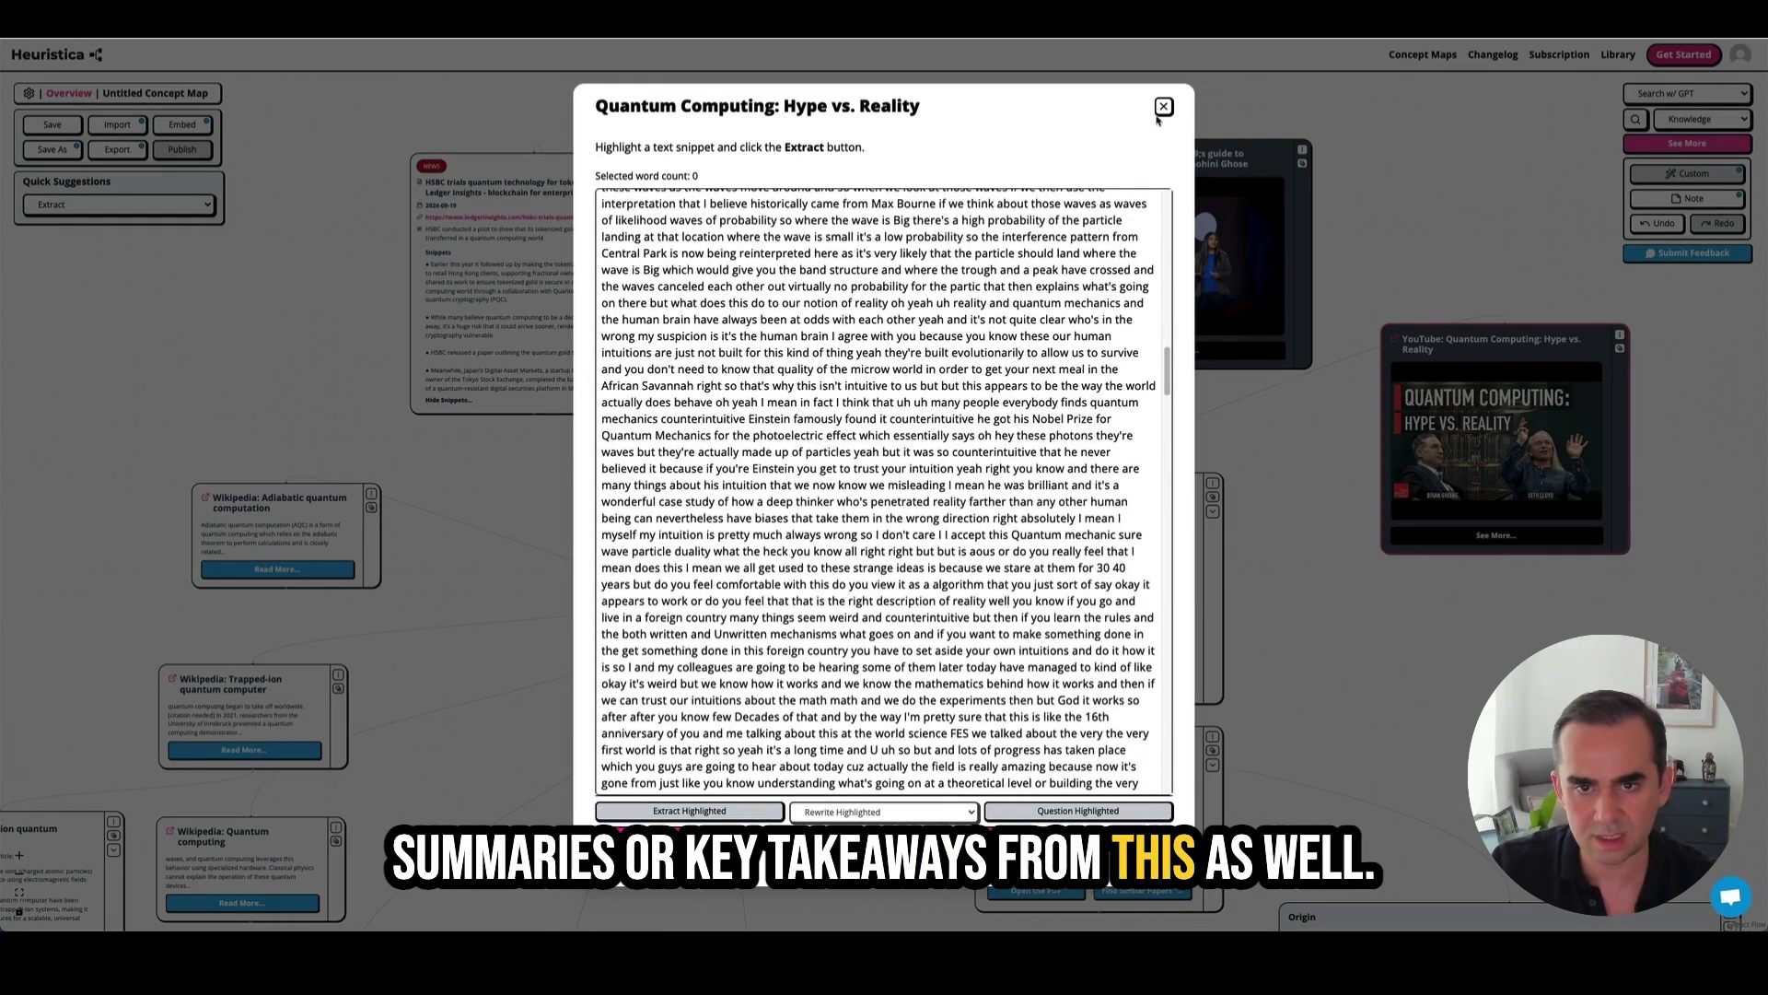
{"action": "left_click", "coordinate": [1163, 106]}
- Open the "A beginner's guide to quantum computing" video's transcript, skim it and generate 9 flashcards from it
{"action": "left_click", "coordinate": [1195, 351]}
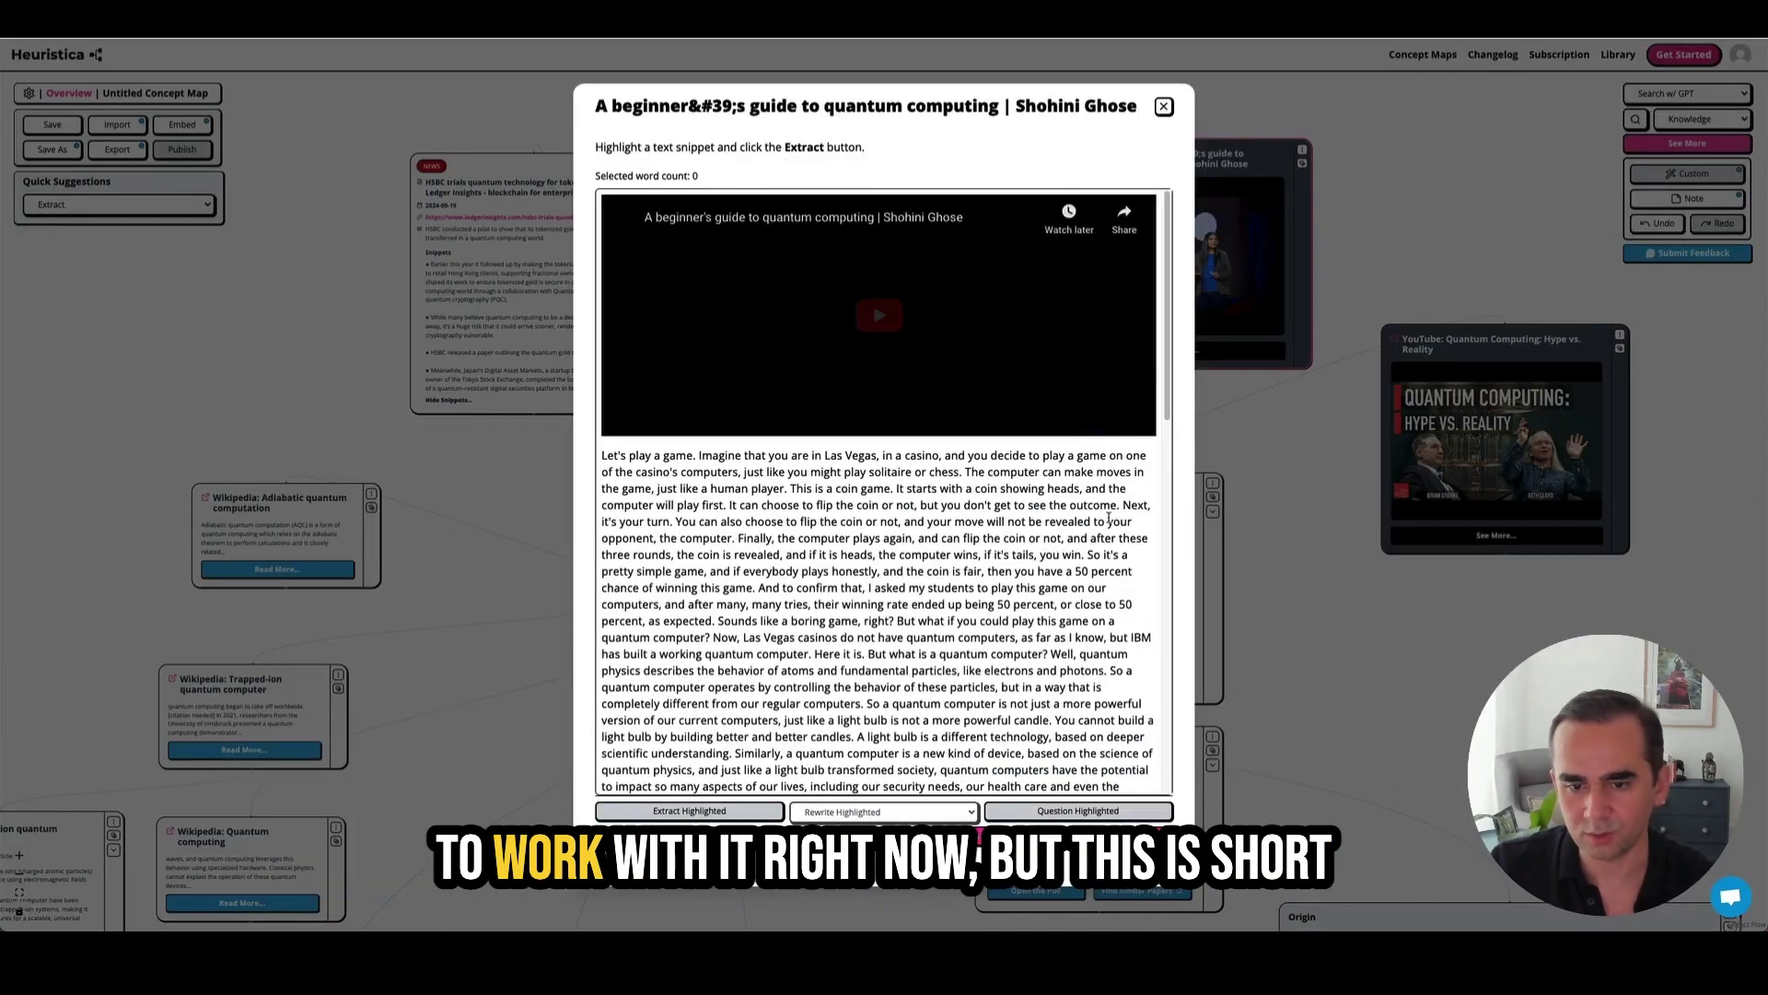
{"action": "scroll", "coordinate": [1106, 518], "scroll_direction": "down", "scroll_amount": 10}
{"action": "scroll", "coordinate": [1056, 518], "scroll_direction": "up", "scroll_amount": 7}
{"action": "scroll", "coordinate": [1070, 498], "scroll_direction": "up", "scroll_amount": 5}
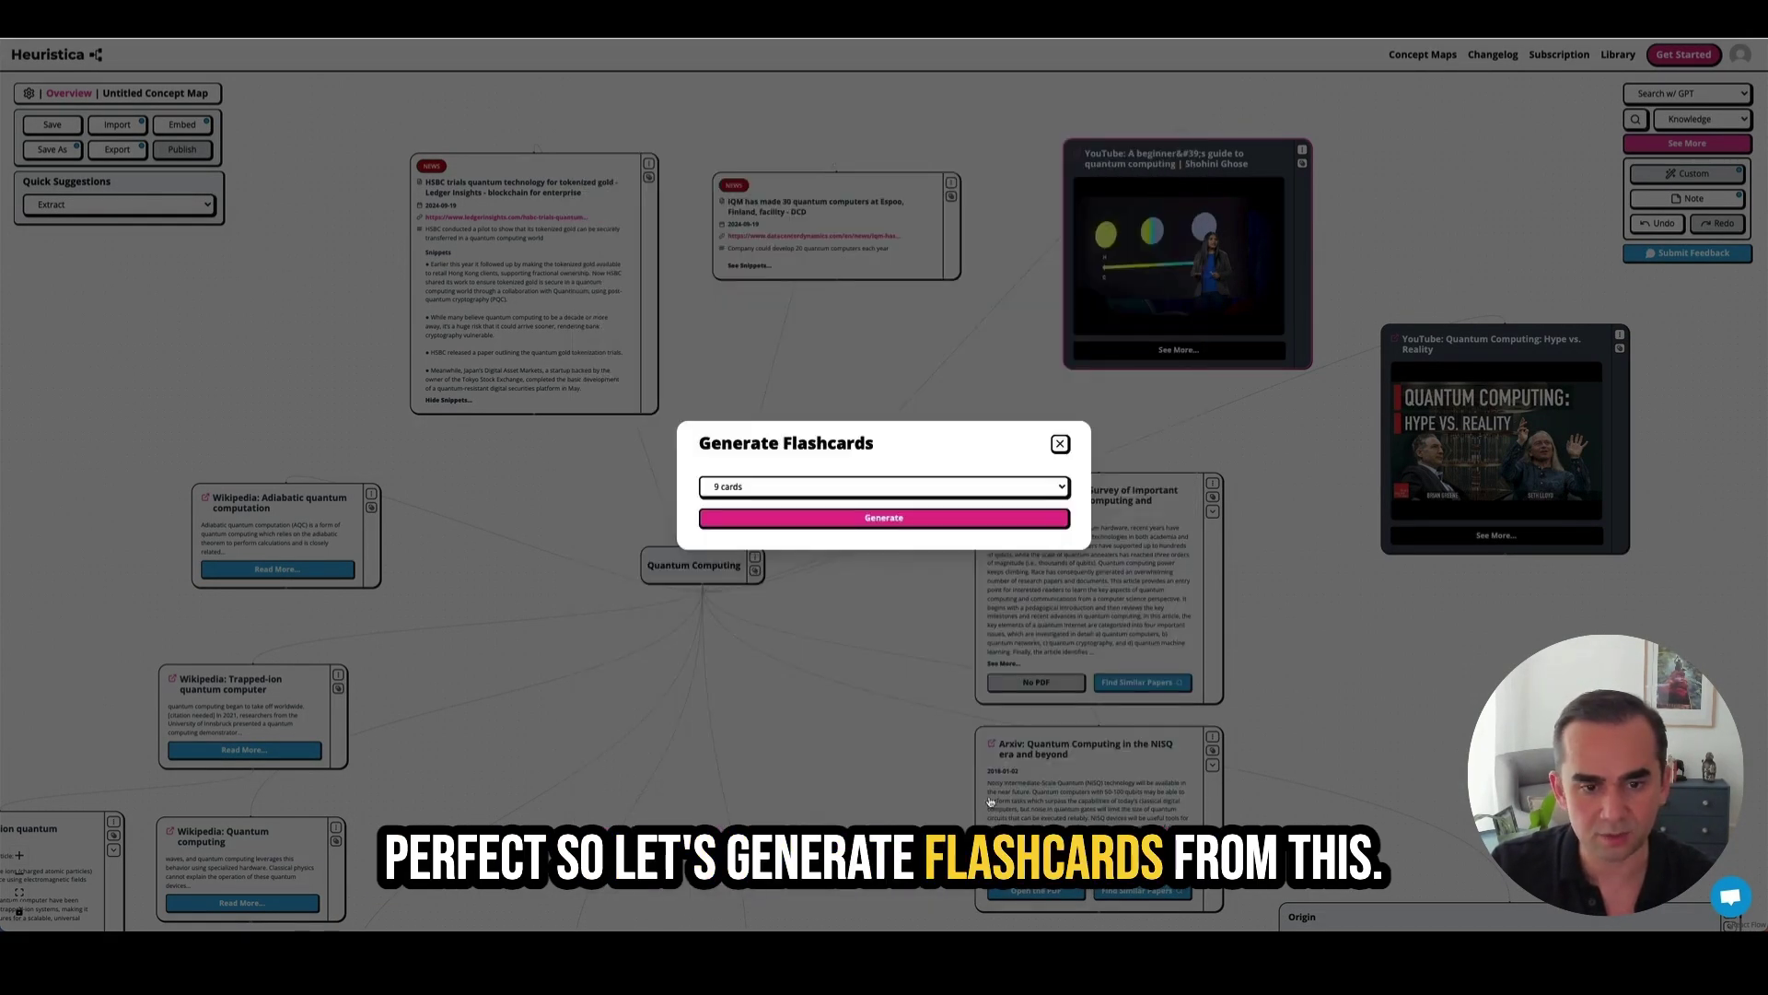
{"action": "left_click", "coordinate": [876, 519]}
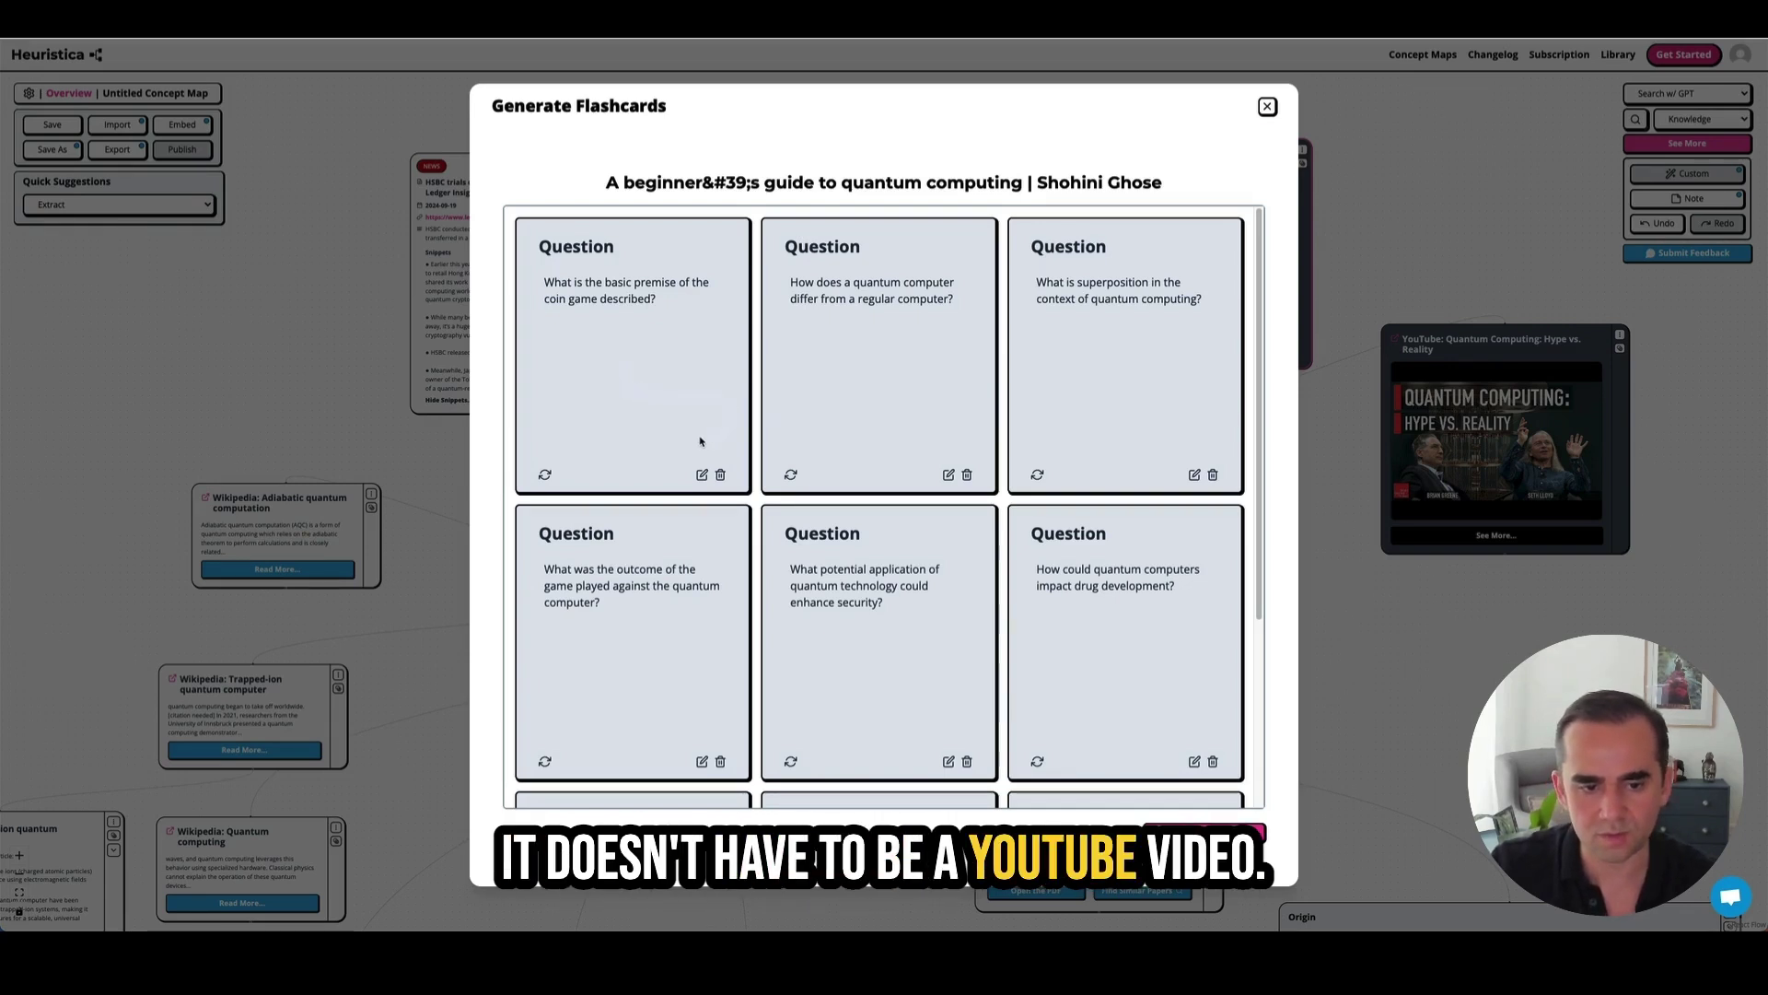
- Review the generated flashcards, flip the cards on regular computer differences and drug development to their answers, and close the set
{"action": "scroll", "coordinate": [869, 459], "scroll_direction": "down", "scroll_amount": 3}
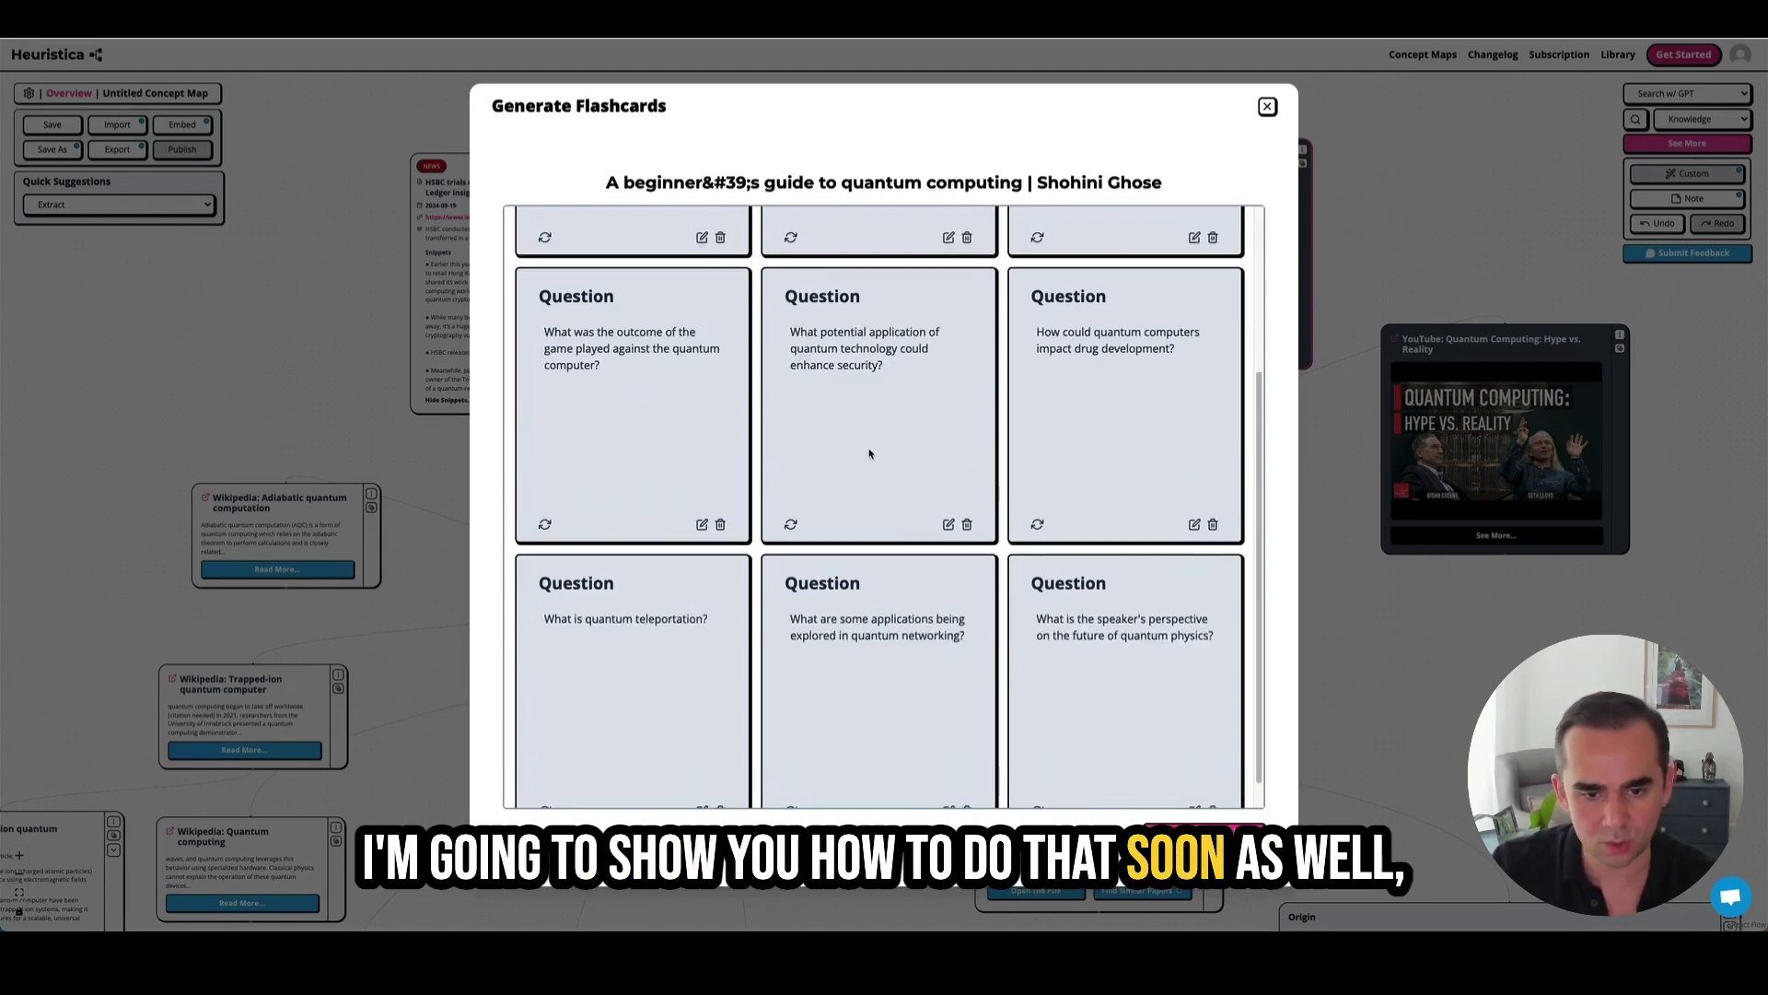
{"action": "scroll", "coordinate": [871, 433], "scroll_direction": "up", "scroll_amount": 3}
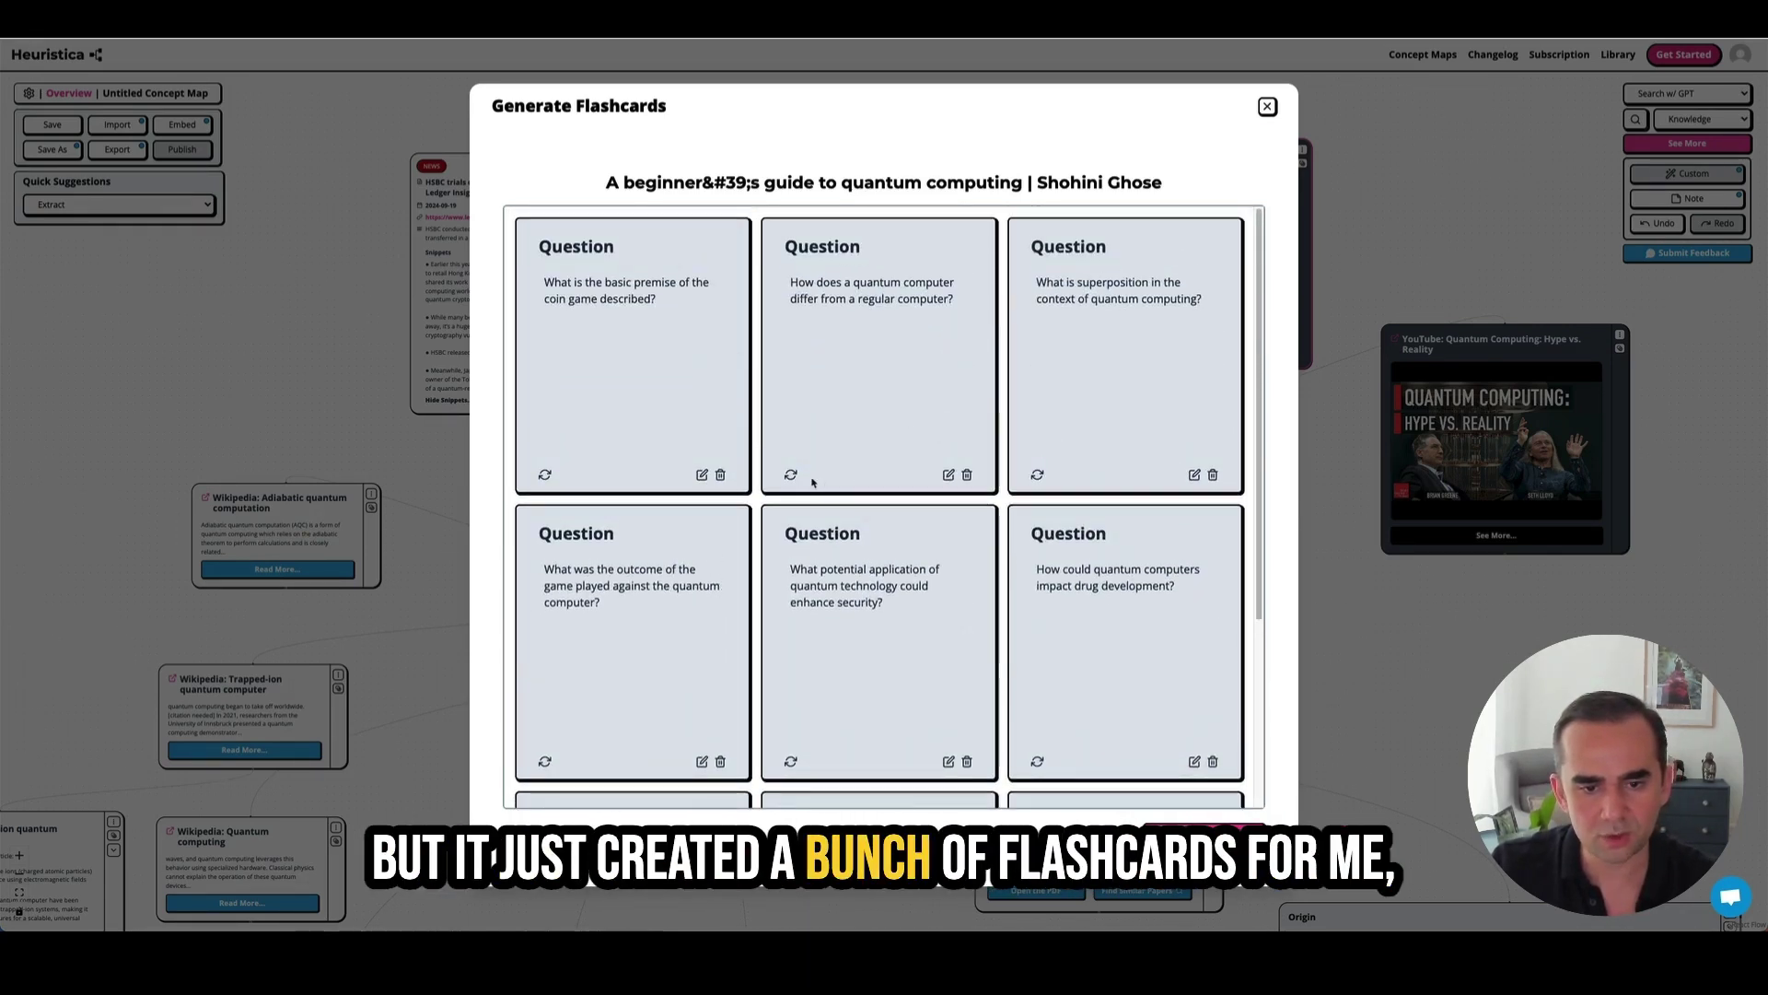
{"action": "left_click", "coordinate": [790, 474]}
{"action": "scroll", "coordinate": [1188, 567], "scroll_direction": "down", "scroll_amount": 3}
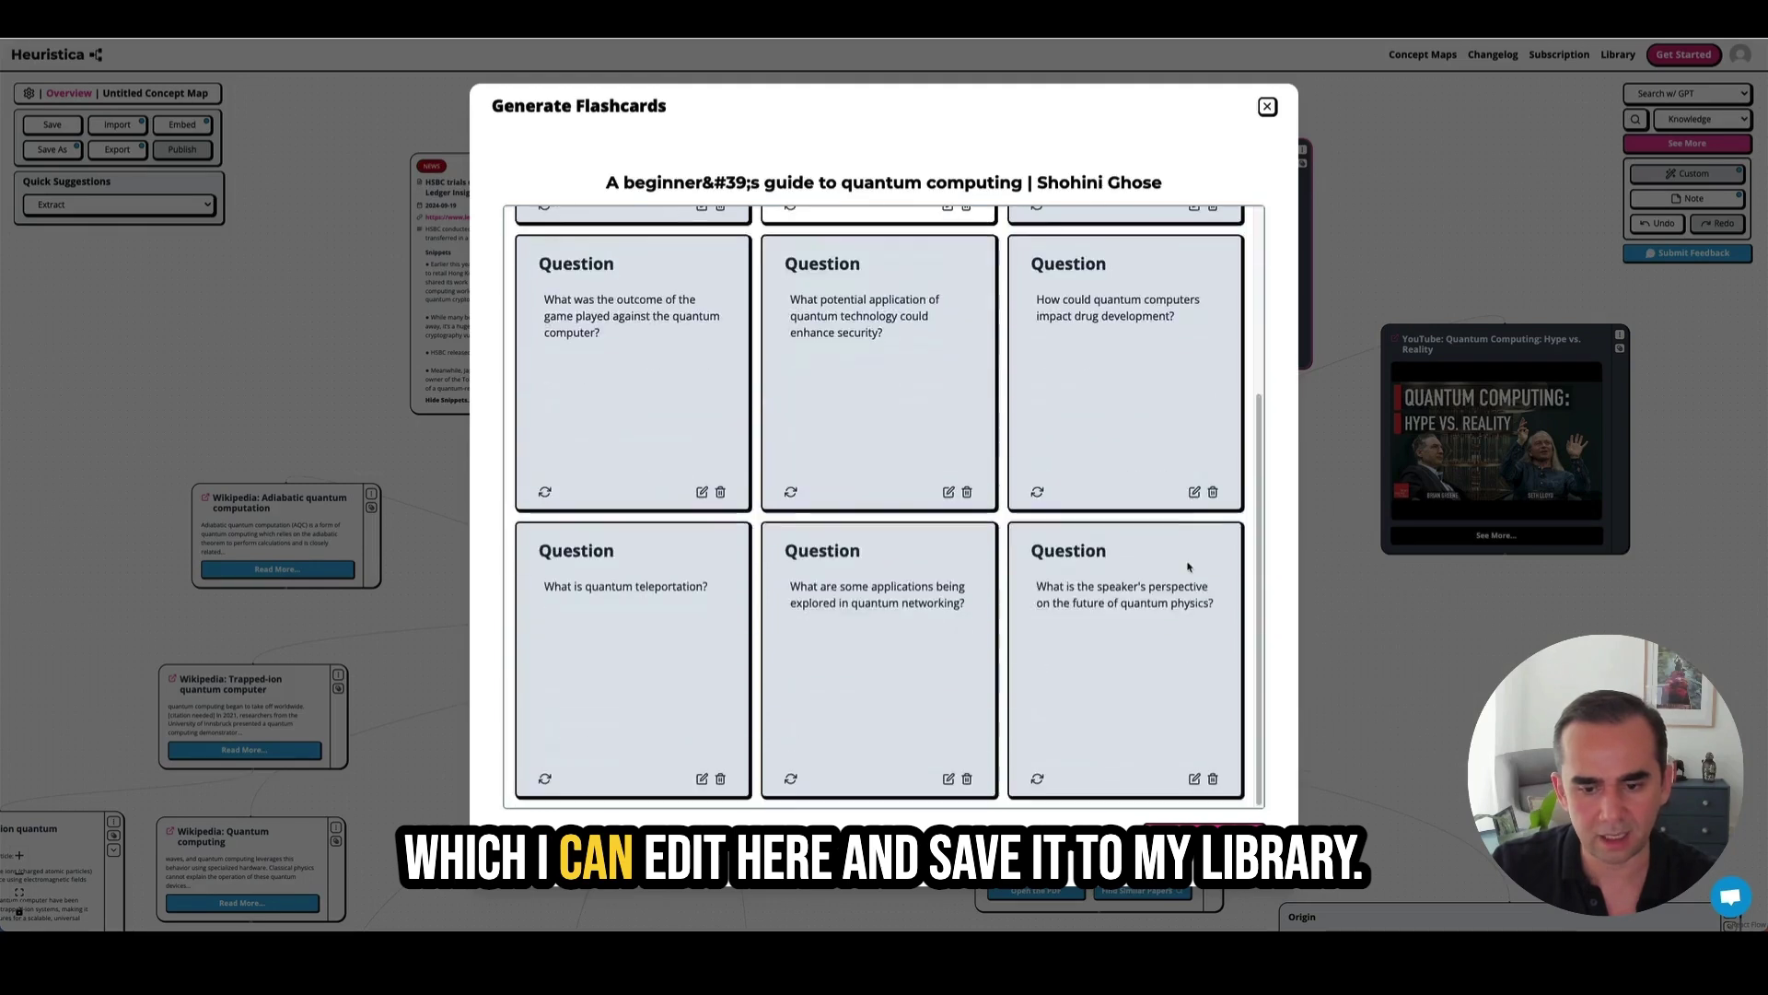
{"action": "left_click", "coordinate": [1061, 504]}
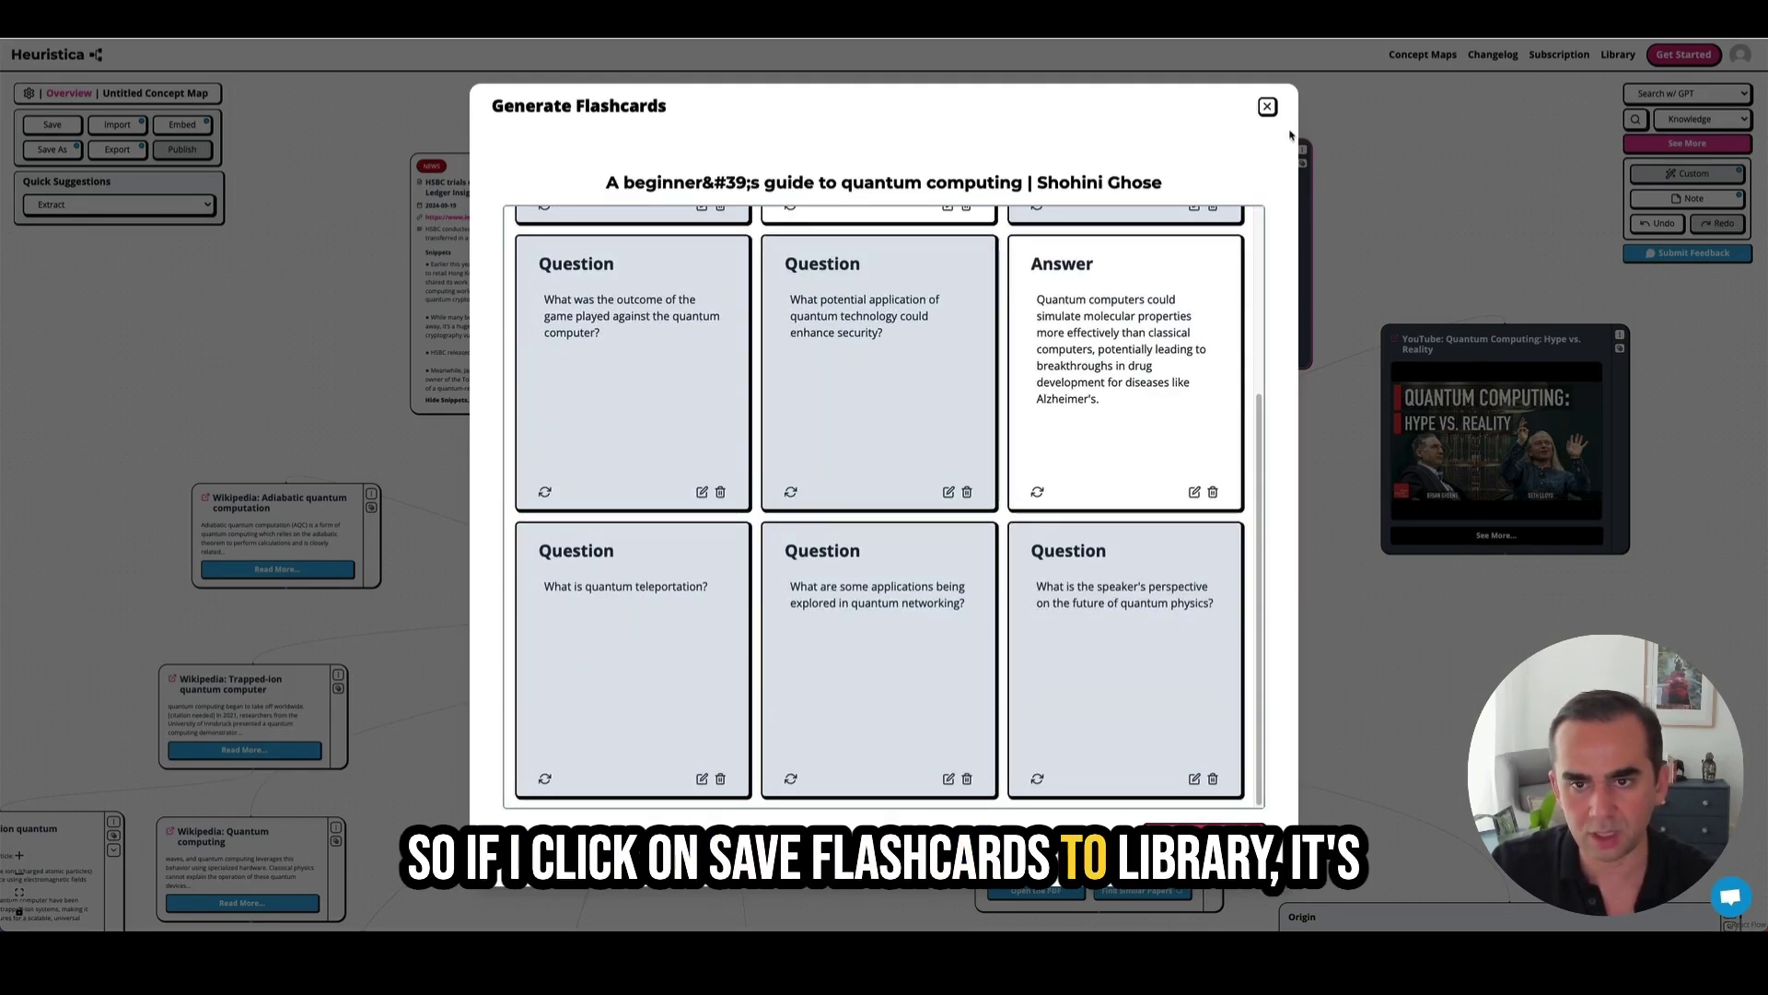
{"action": "left_click", "coordinate": [1268, 107]}
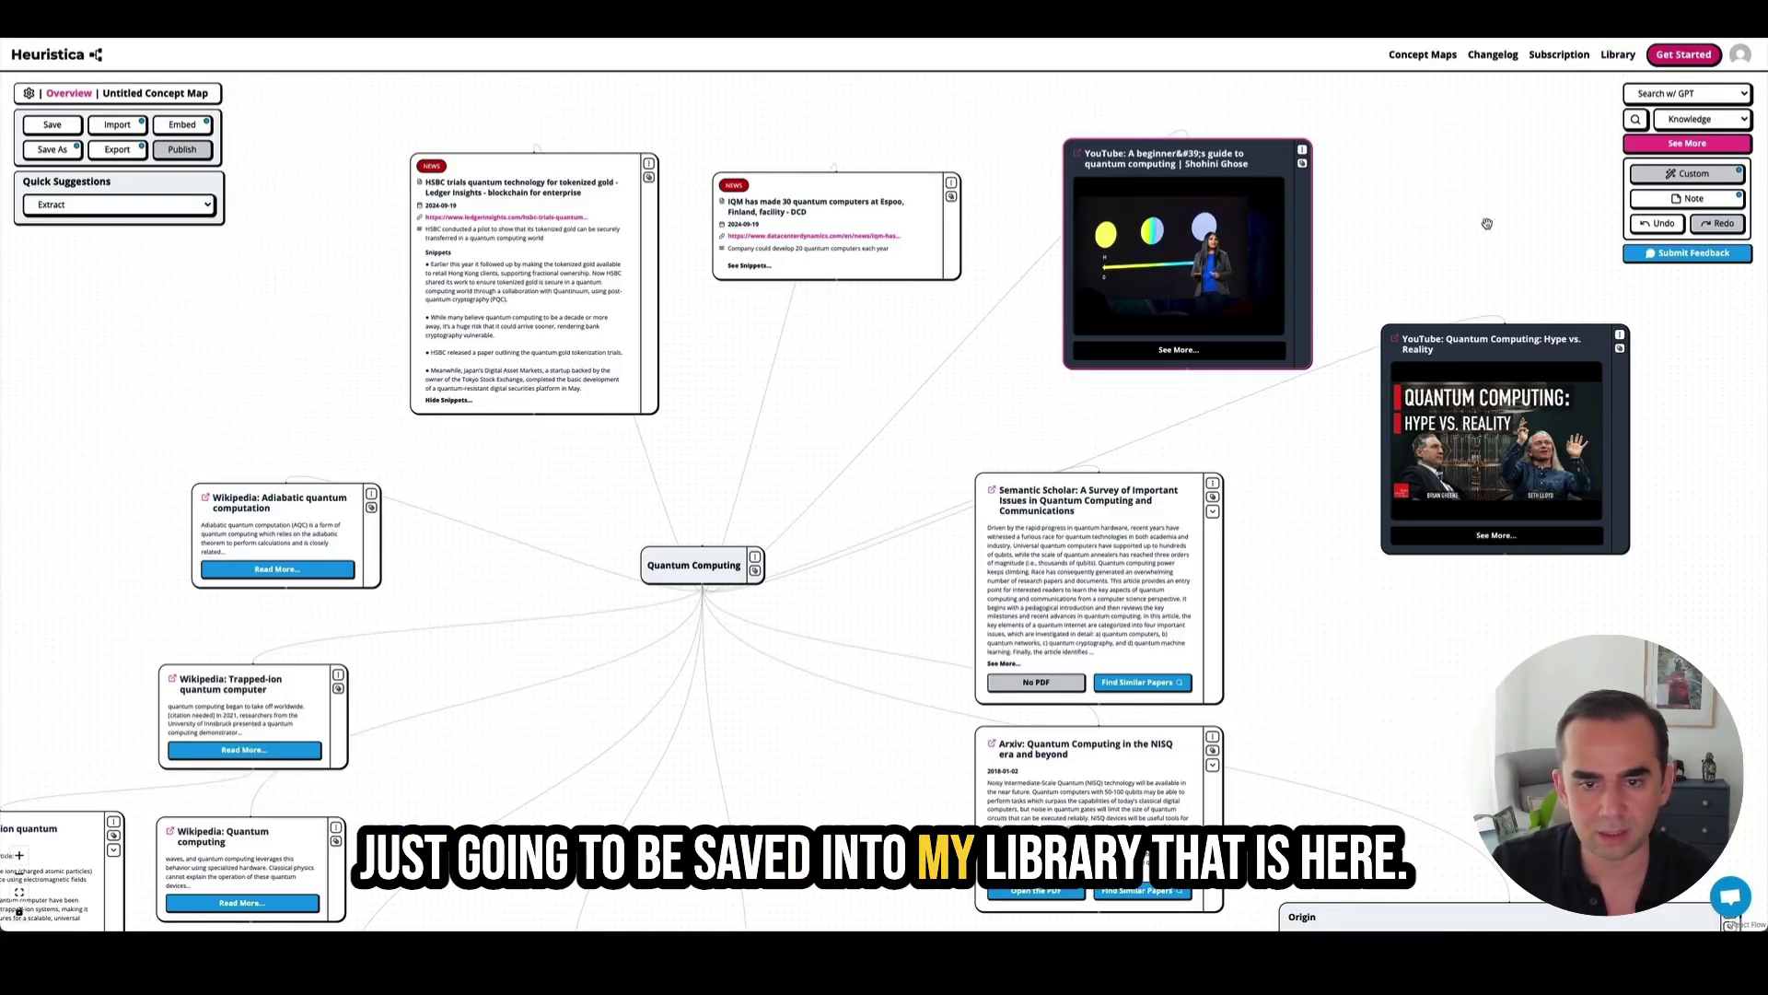
- Generate a Research Essay from the What, Origin and Pros notes under the Quantum Computing node, skim the essay and close it
{"action": "scroll", "coordinate": [884, 589], "scroll_direction": "down", "scroll_amount": 3}
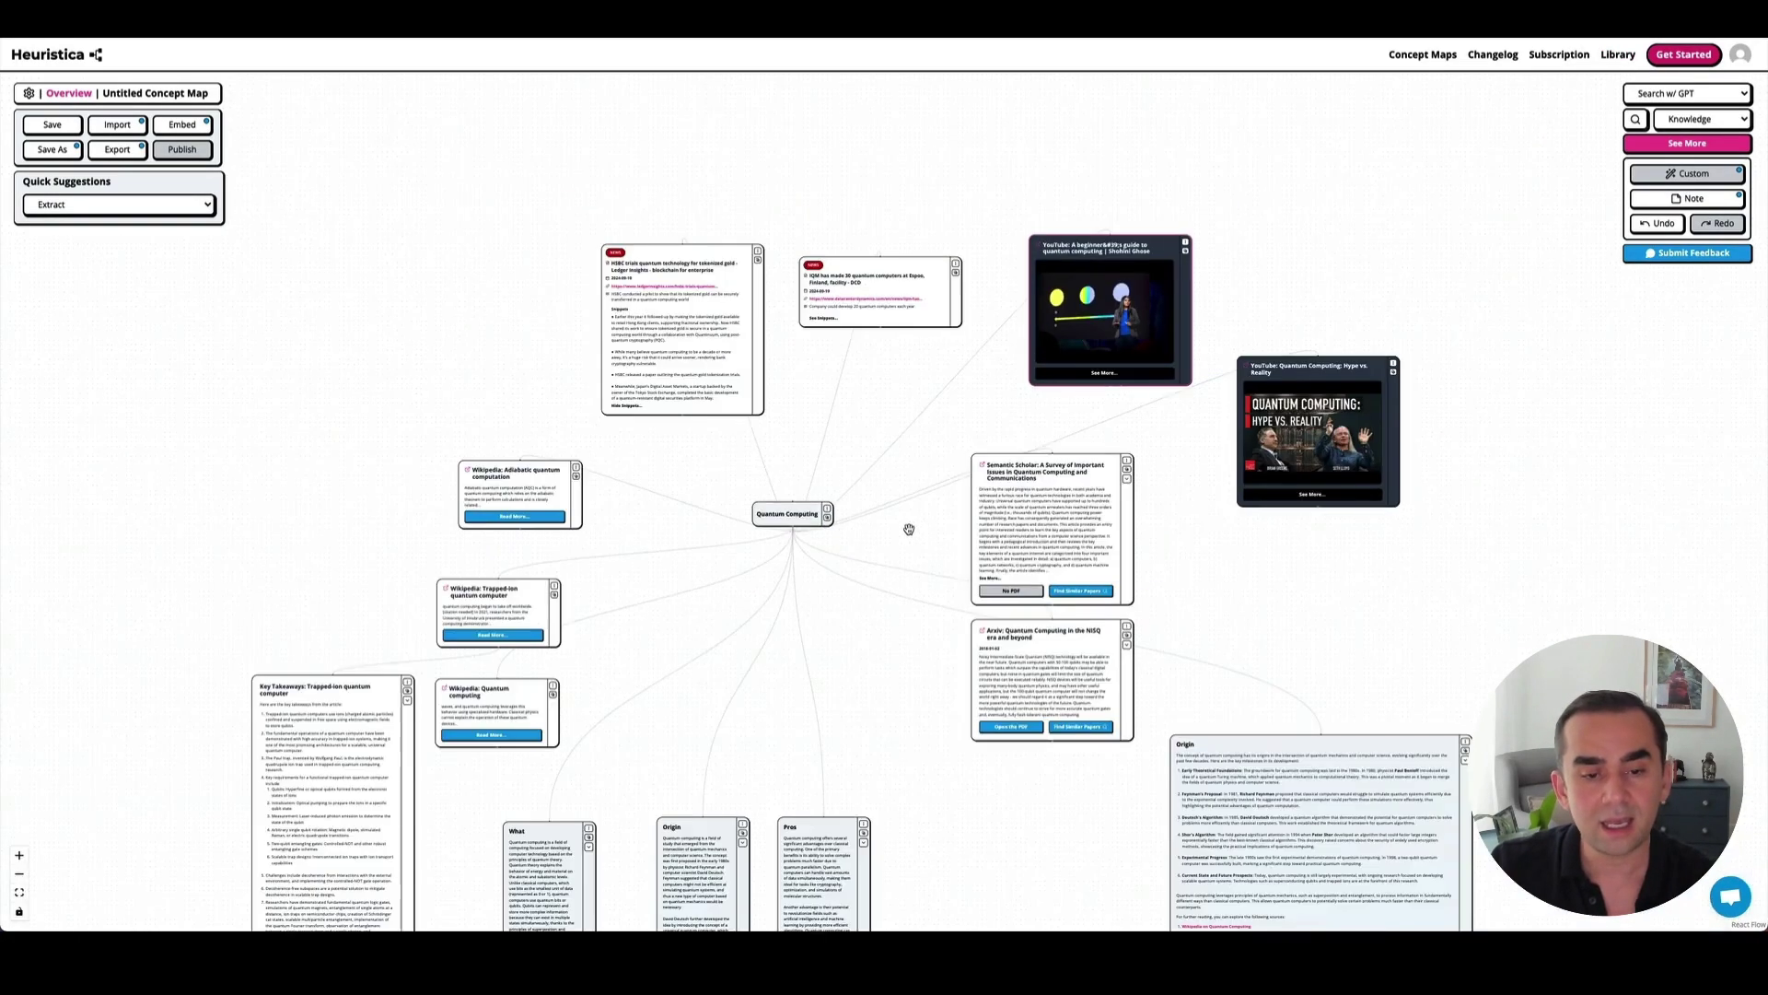
{"action": "left_click_drag", "start_coordinate": [909, 530], "coordinate": [979, 269]}
{"action": "left_click_drag", "start_coordinate": [1261, 199], "coordinate": [1252, 265]}
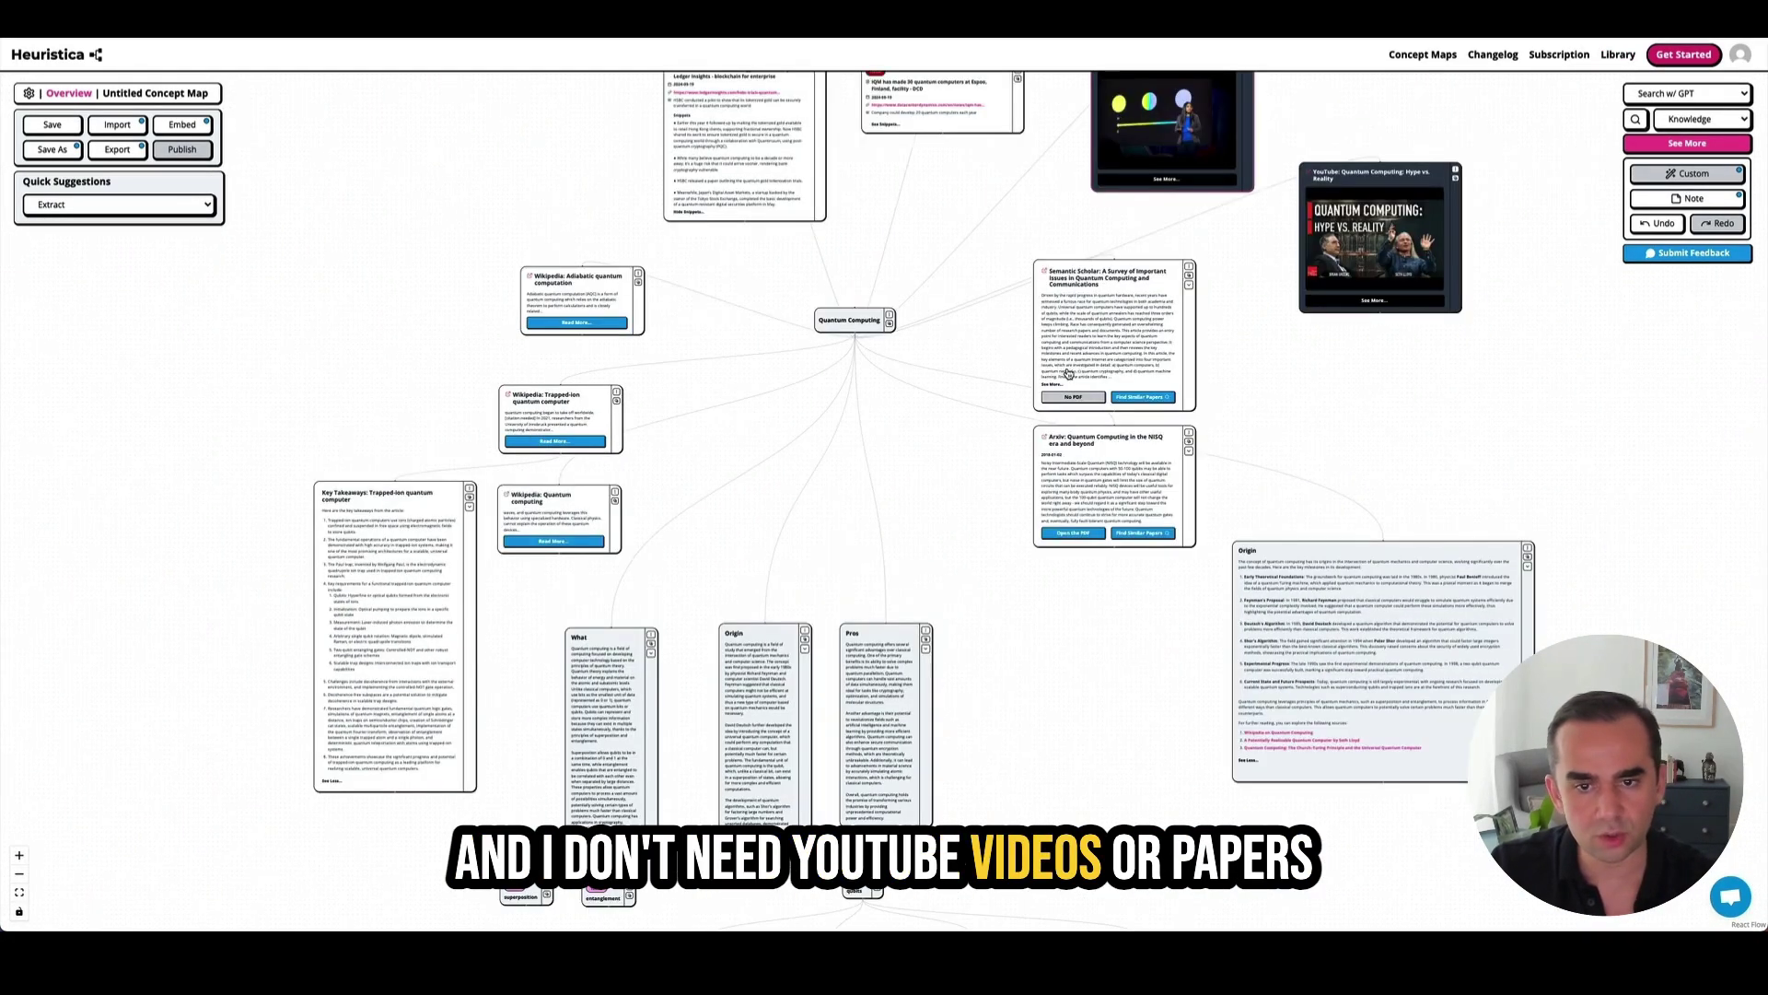
{"action": "left_click_drag", "start_coordinate": [991, 486], "coordinate": [1000, 369]}
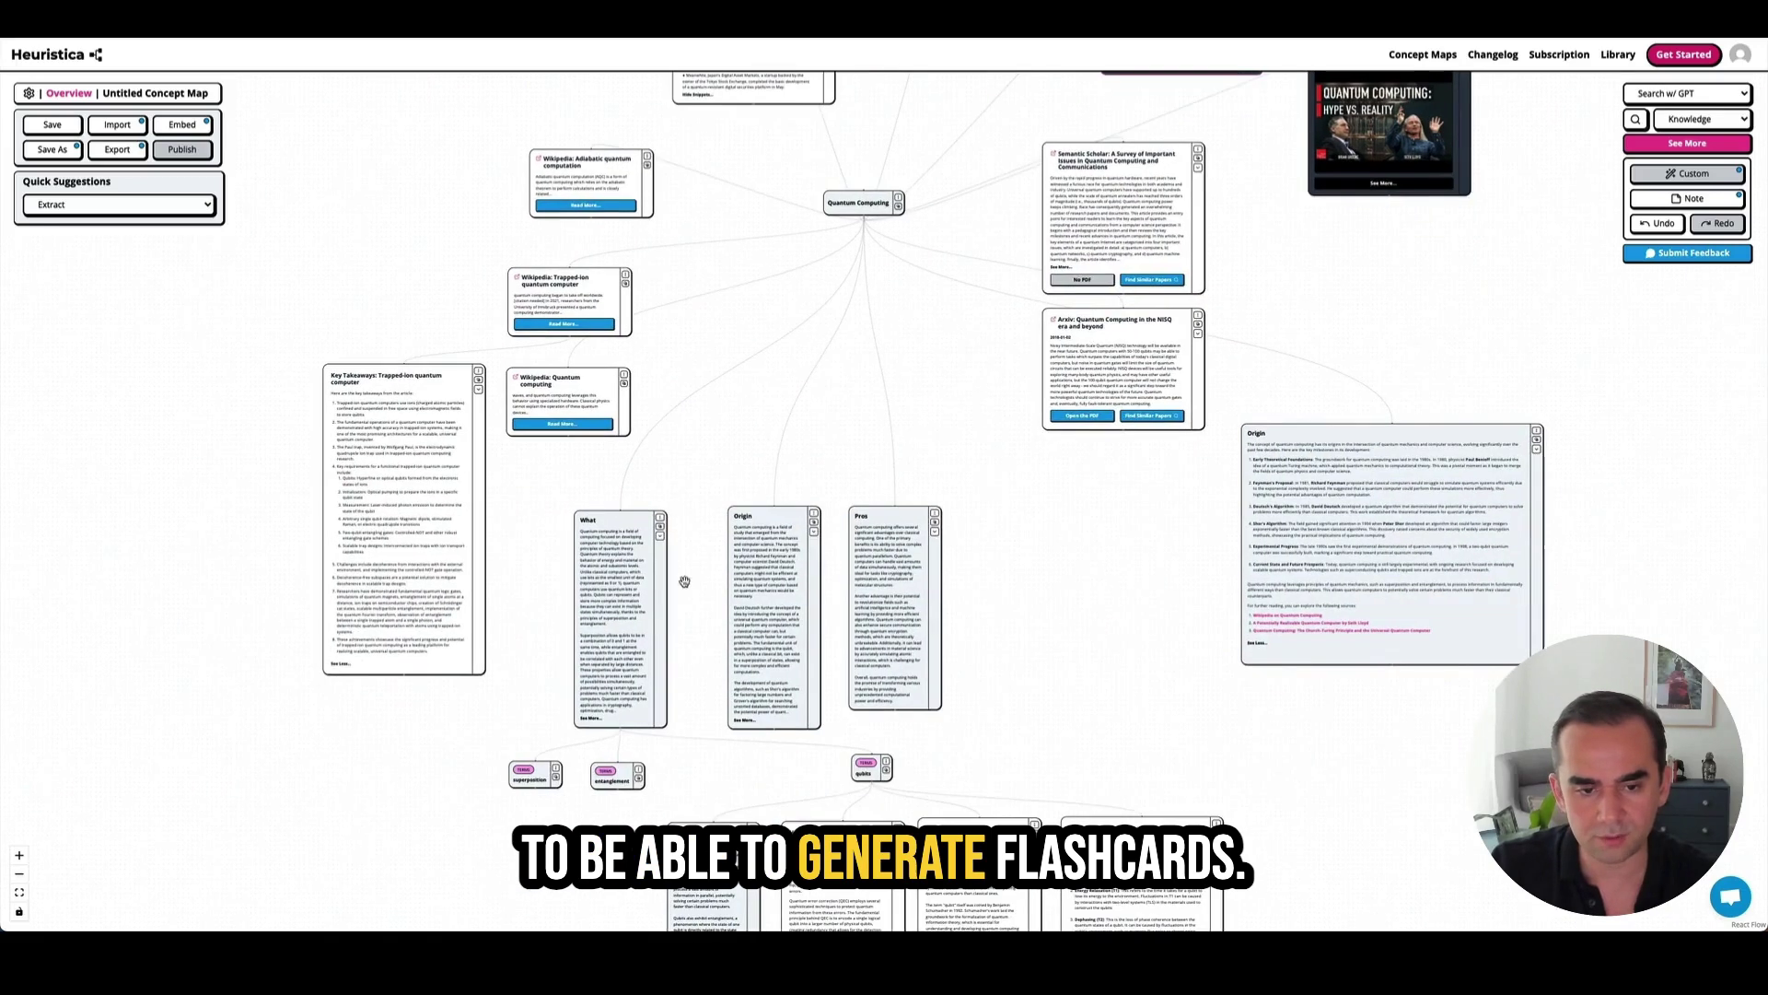
{"action": "left_click", "coordinate": [652, 594]}
{"action": "left_click", "coordinate": [814, 609]}
{"action": "left_click", "coordinate": [921, 589]}
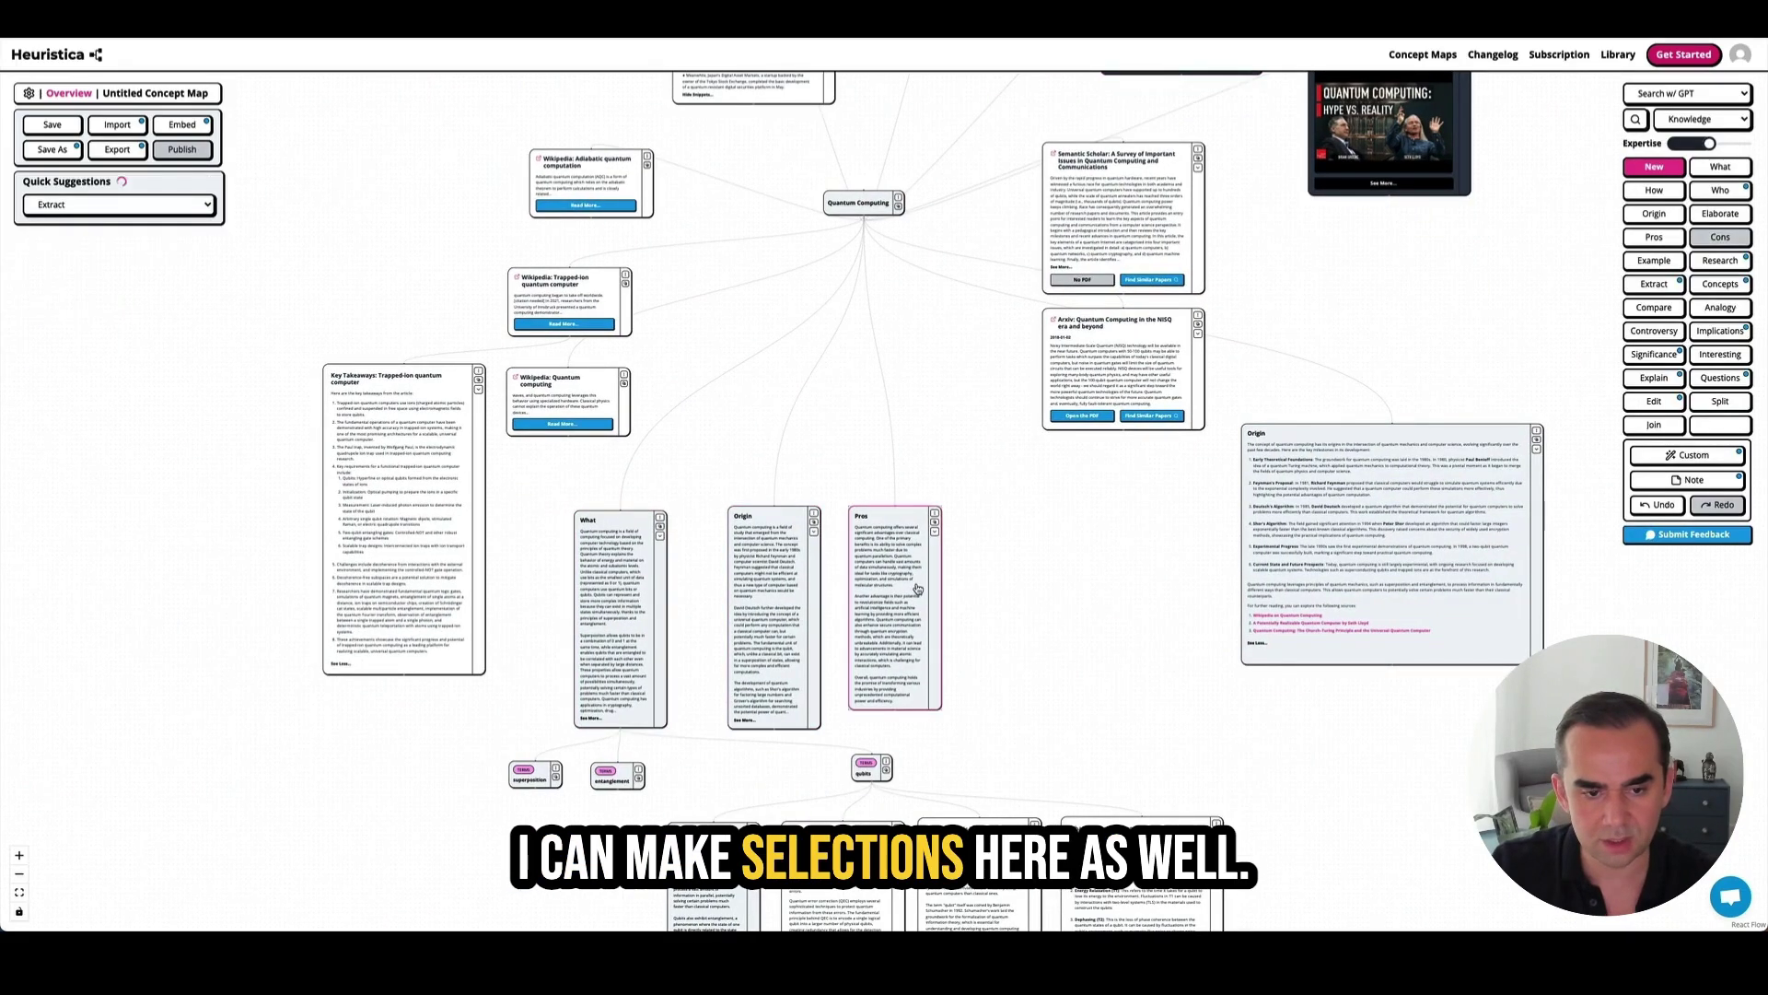
{"action": "left_click", "coordinate": [814, 581], "text": "super"}
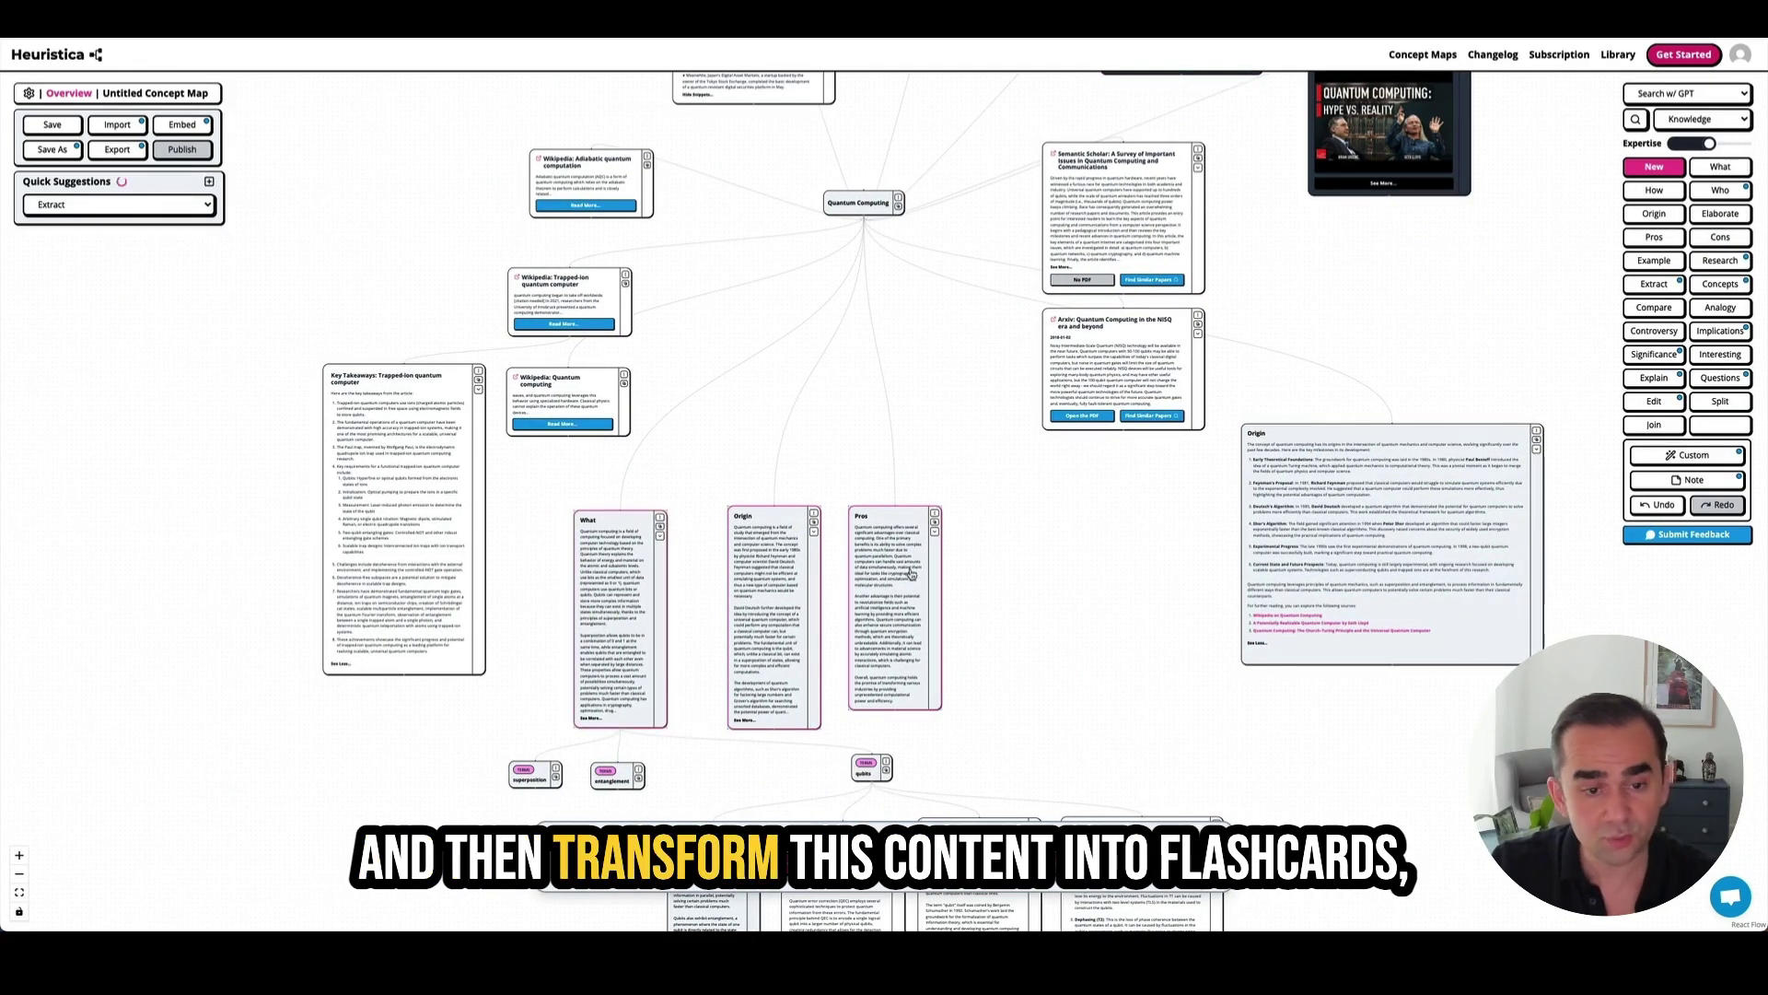
{"action": "scroll", "coordinate": [730, 616], "scroll_direction": "down", "scroll_amount": 2}
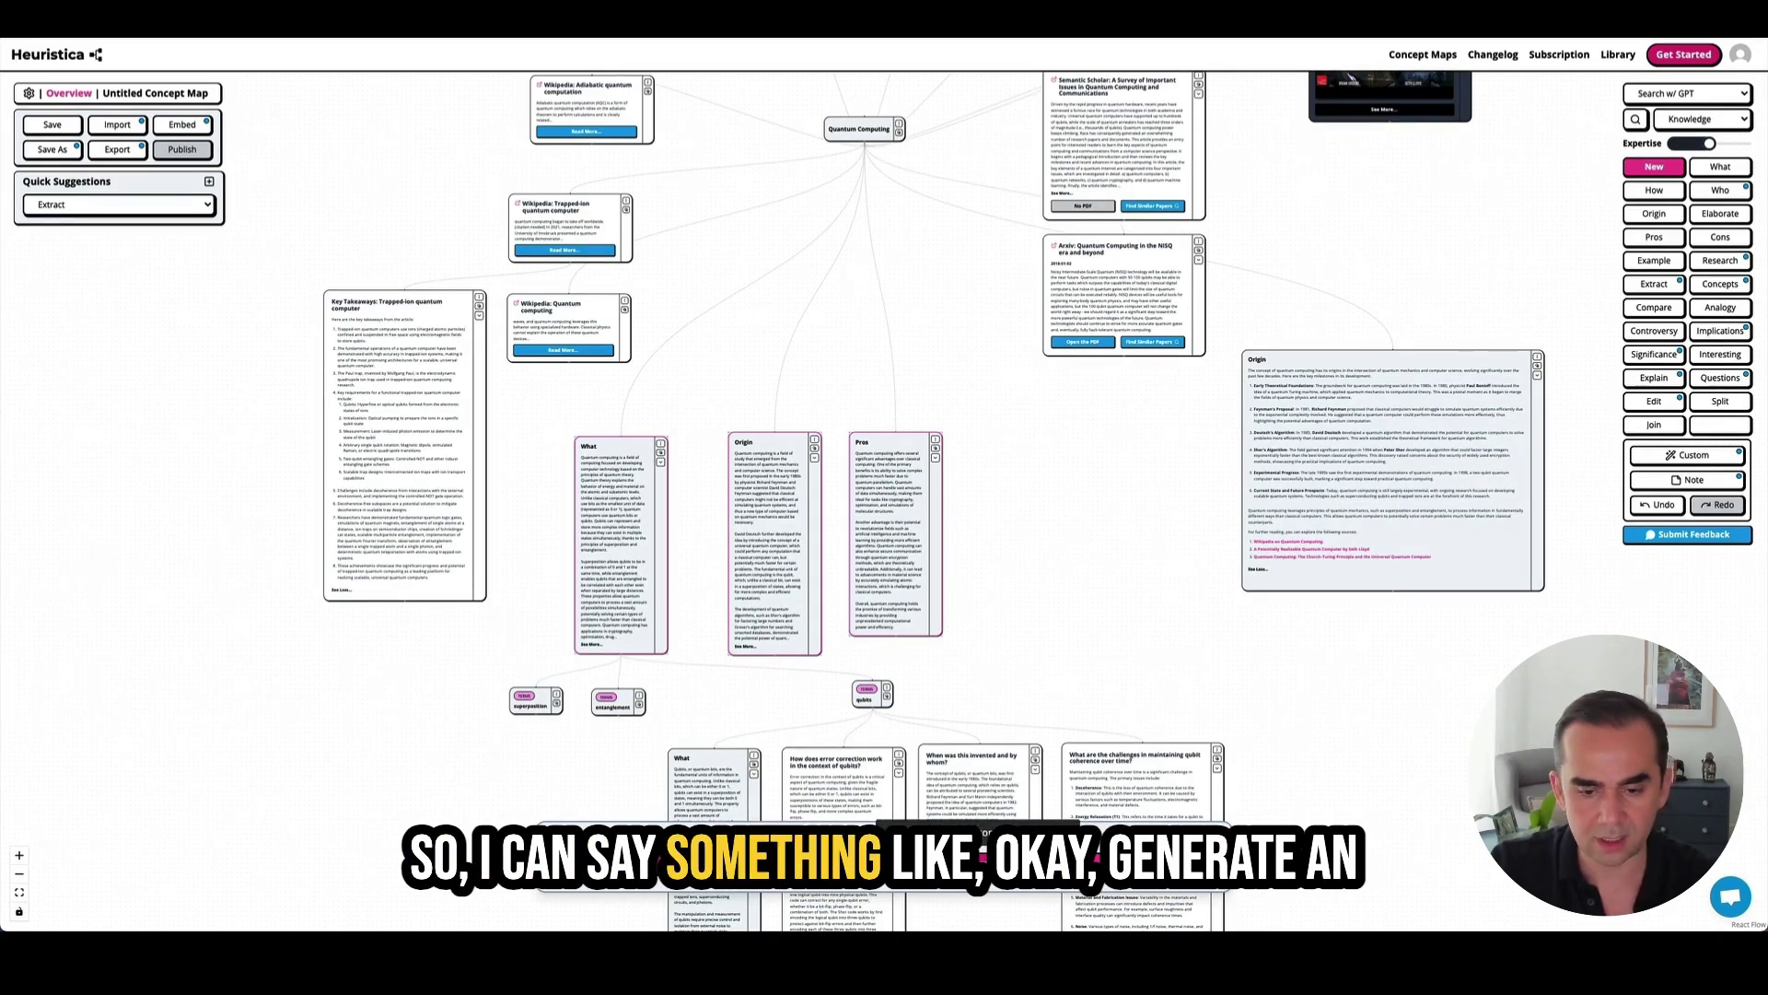
{"action": "left_click", "coordinate": [978, 857]}
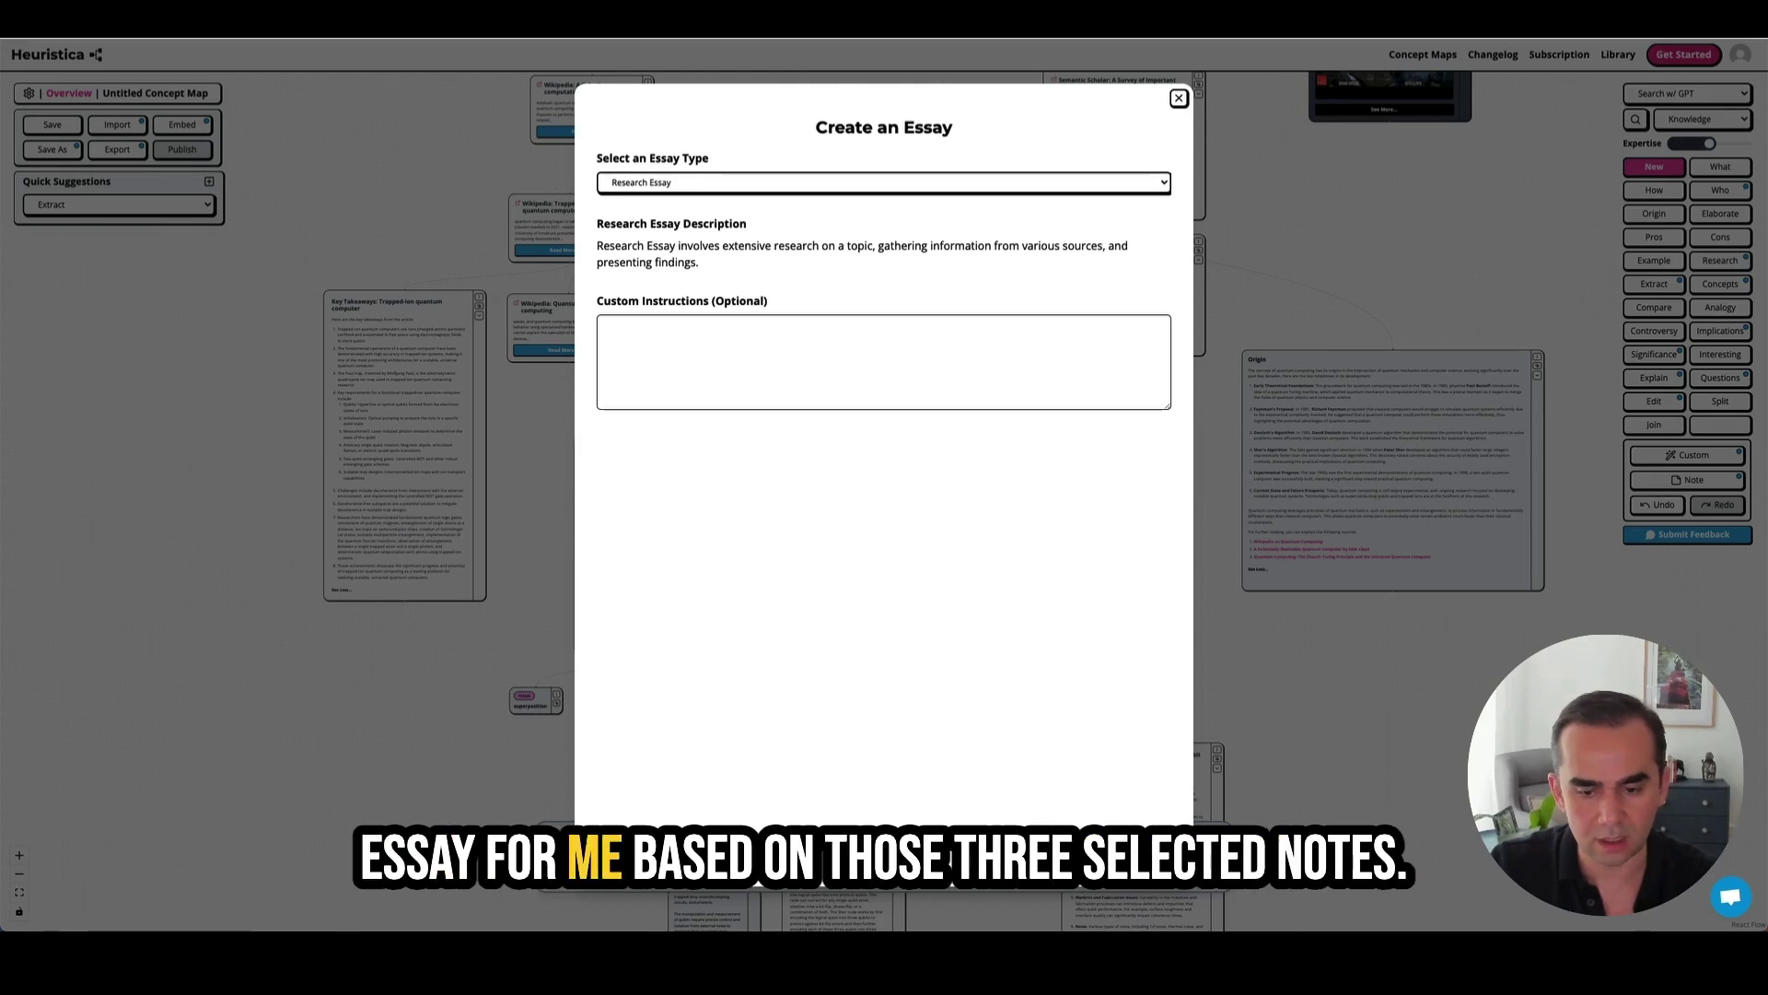
{"action": "left_click", "coordinate": [1022, 857]}
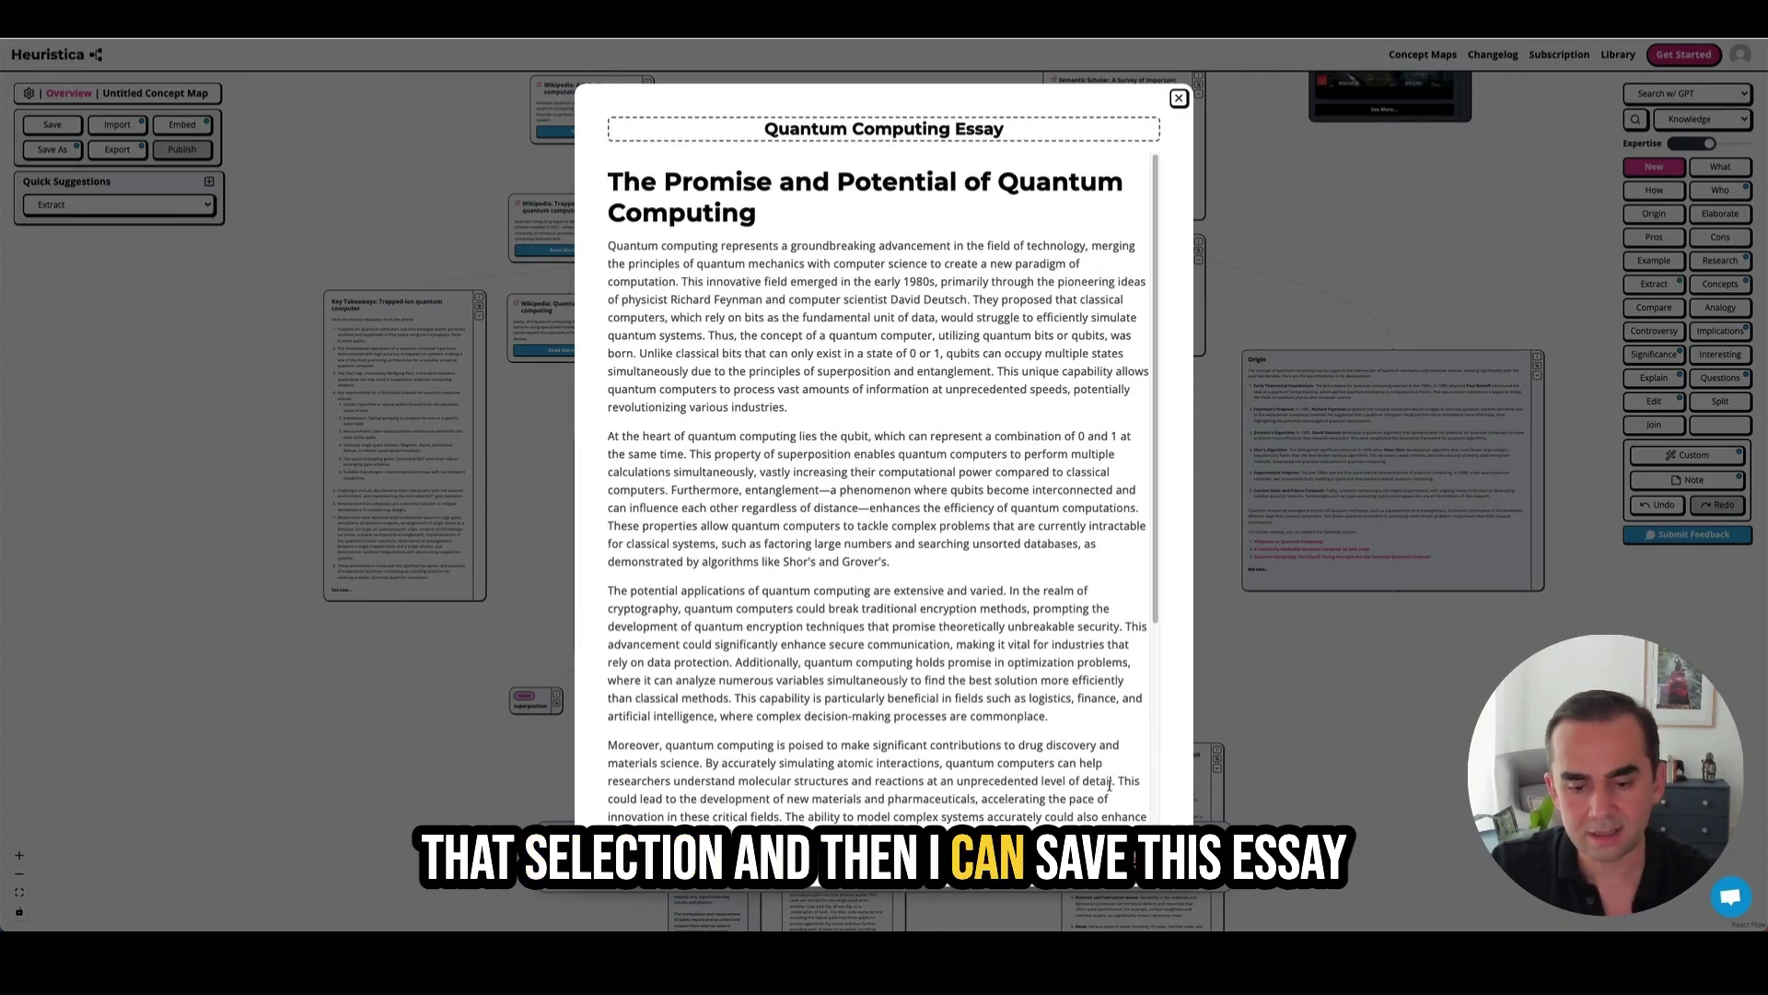
{"action": "scroll", "coordinate": [1074, 713], "scroll_direction": "down", "scroll_amount": 3}
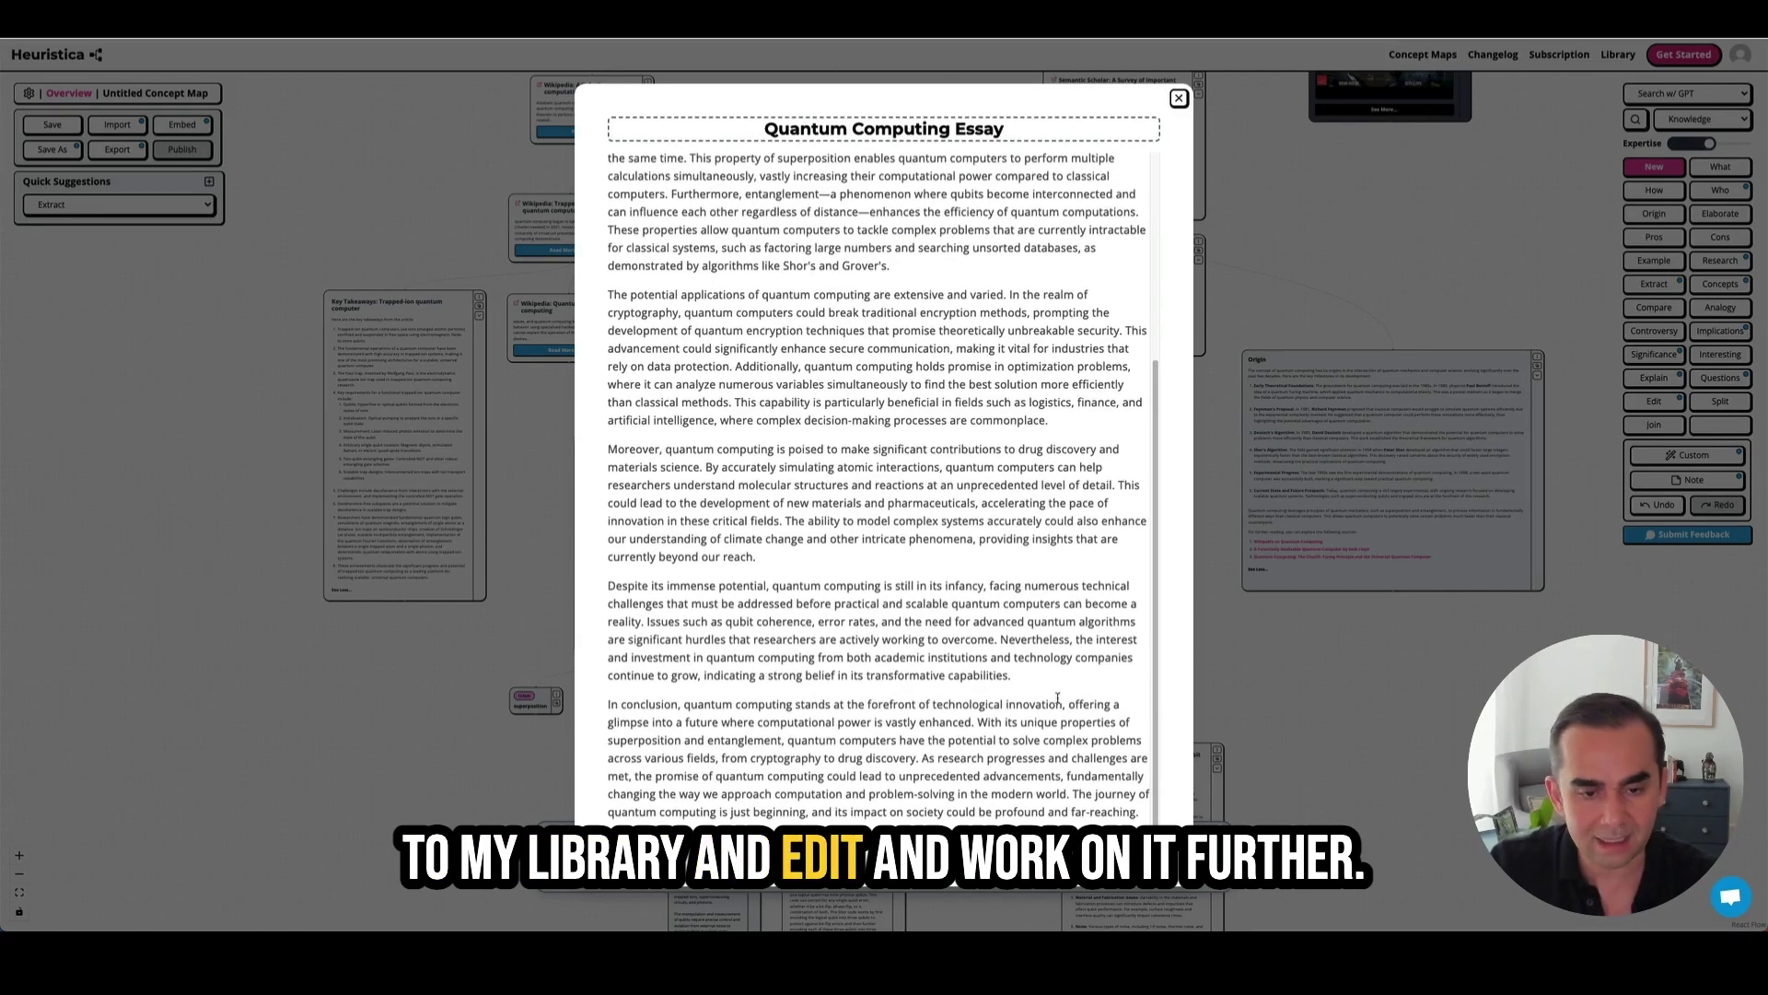
{"action": "left_click", "coordinate": [1173, 101]}
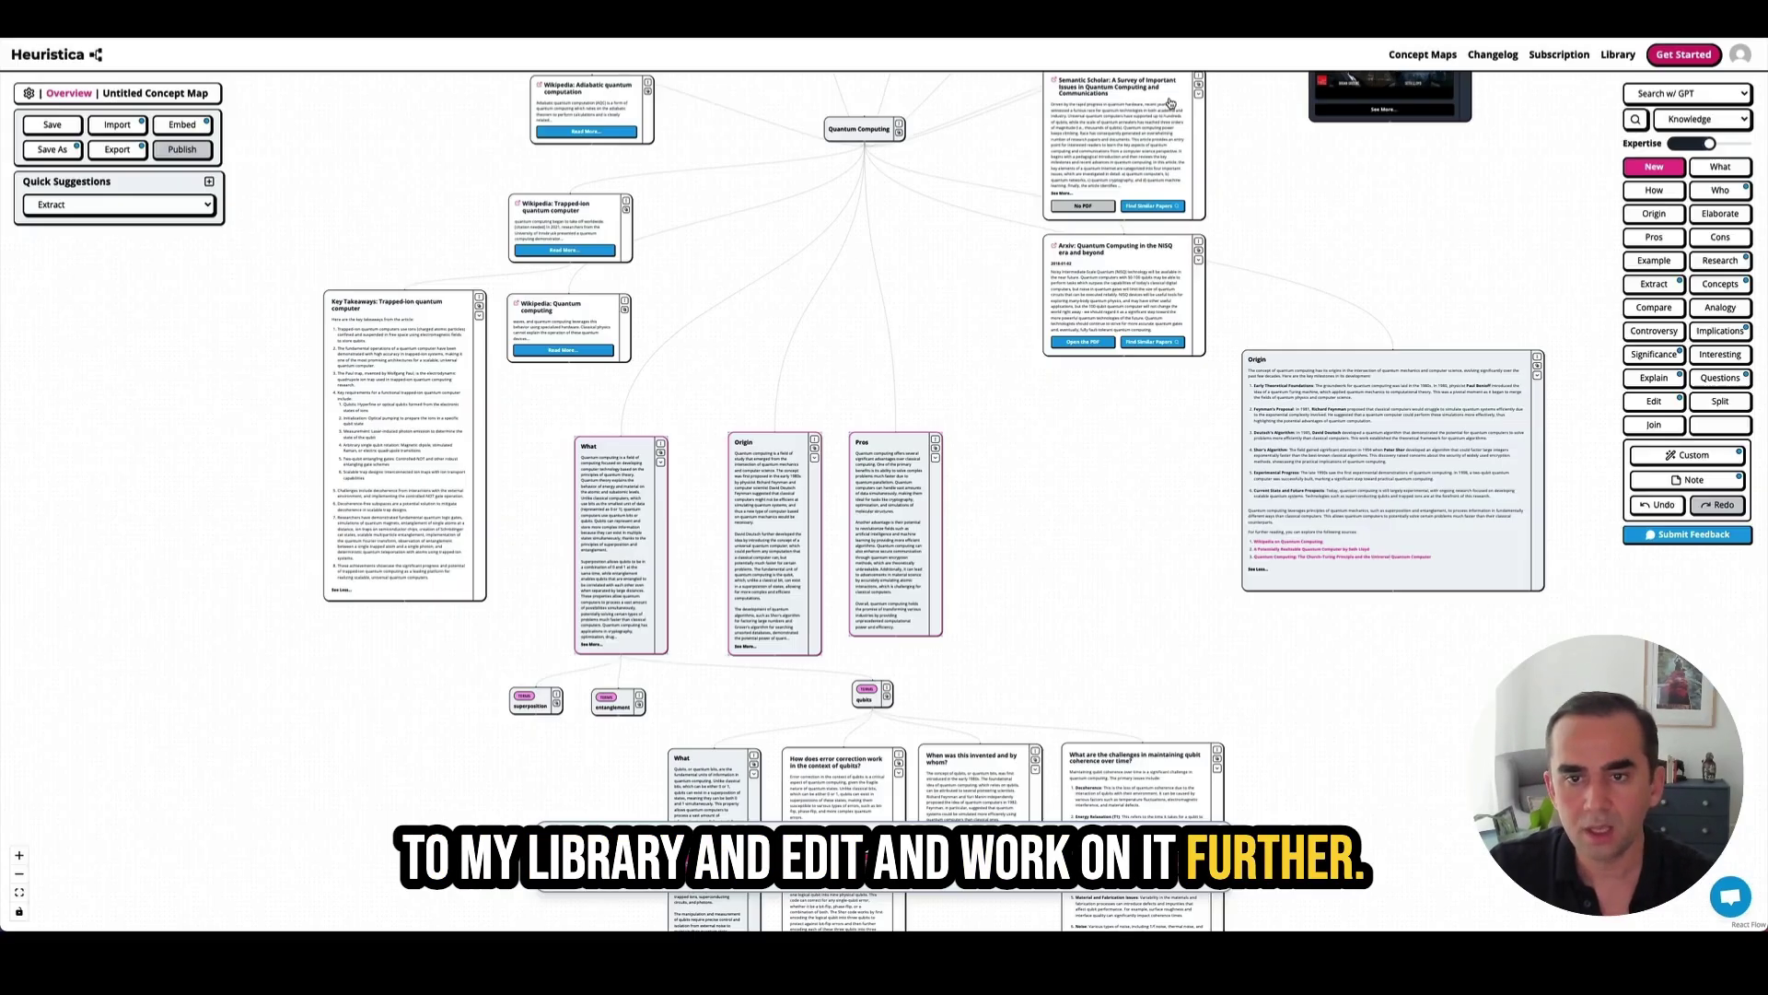
- Switch the concept map's action set from Knowledge to Writing
{"action": "left_click_drag", "start_coordinate": [1044, 475], "coordinate": [1125, 487]}
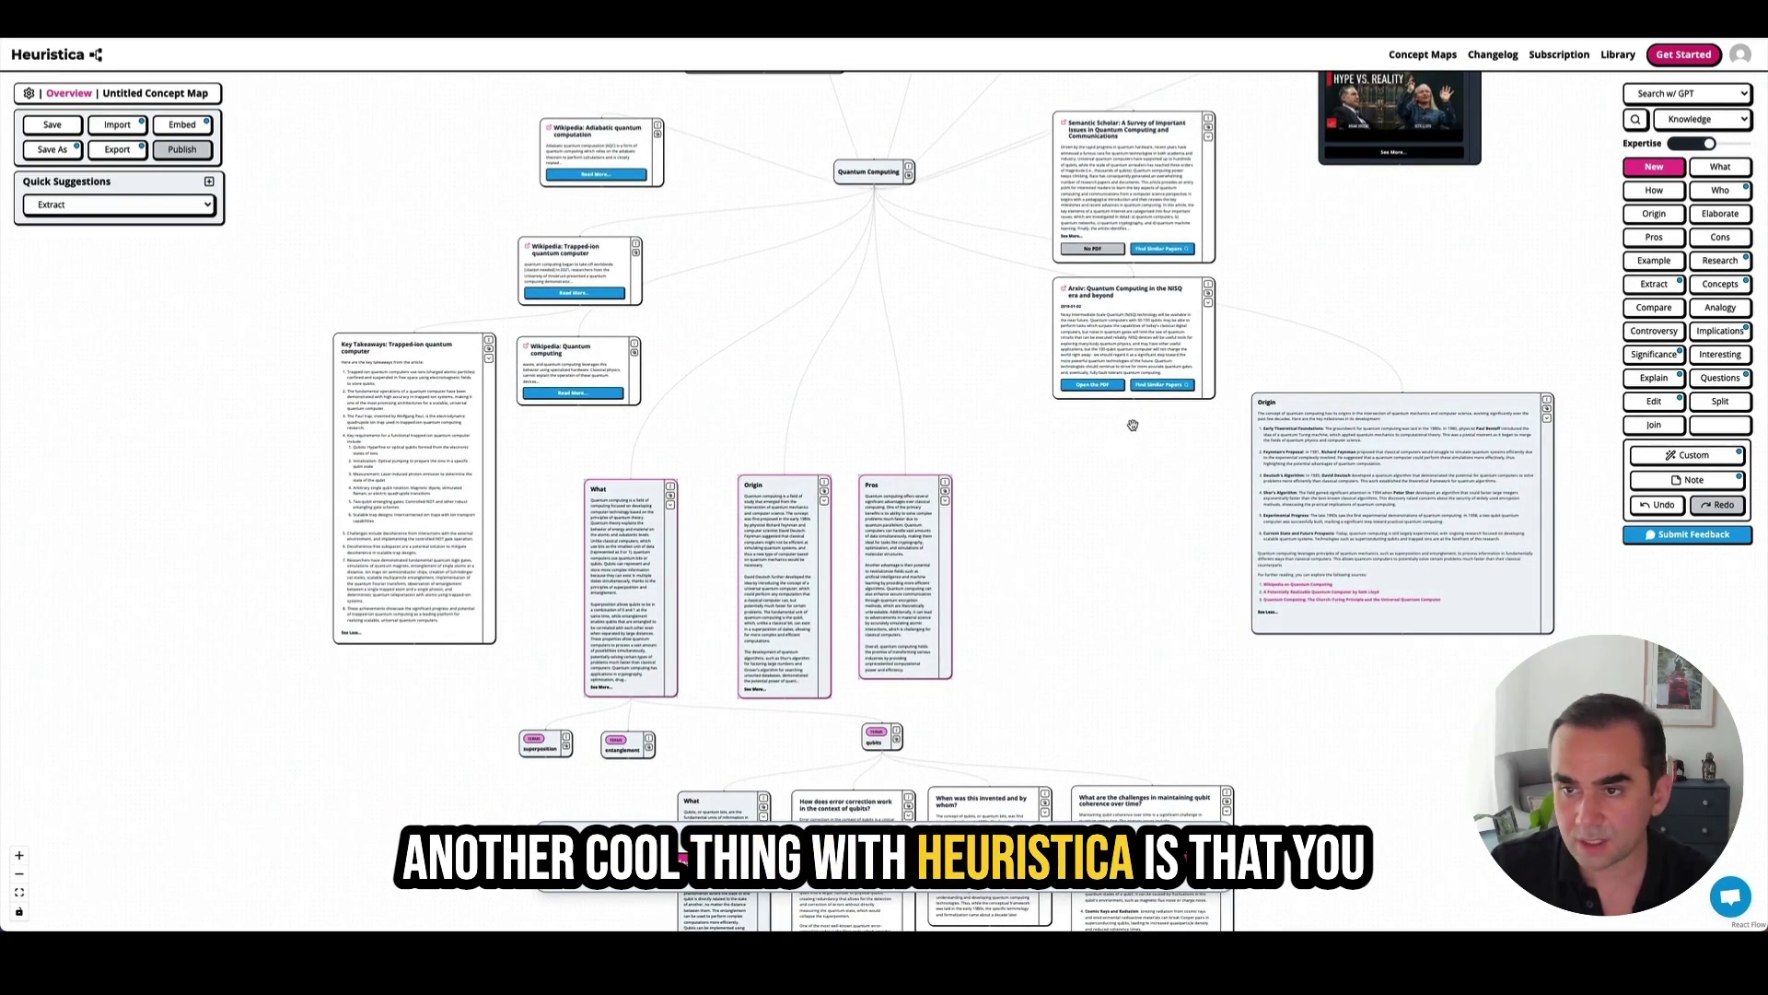
{"action": "left_click_drag", "start_coordinate": [951, 285], "coordinate": [965, 364]}
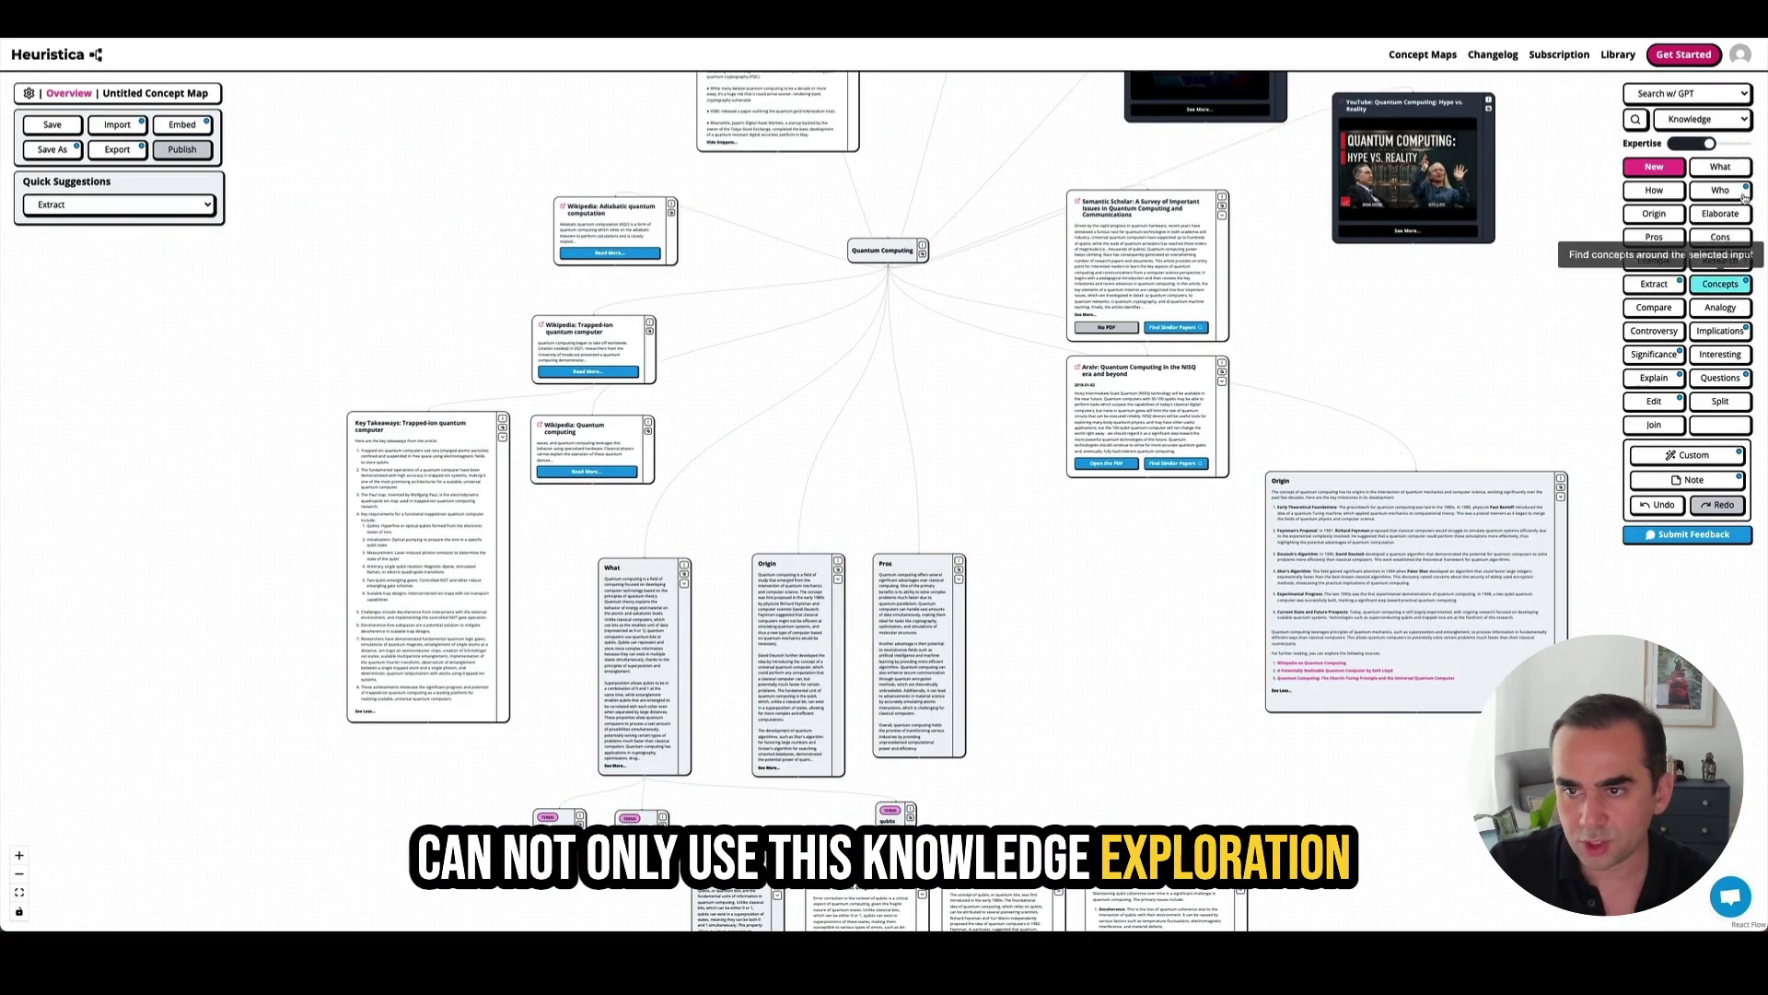
{"action": "left_click", "coordinate": [1720, 118]}
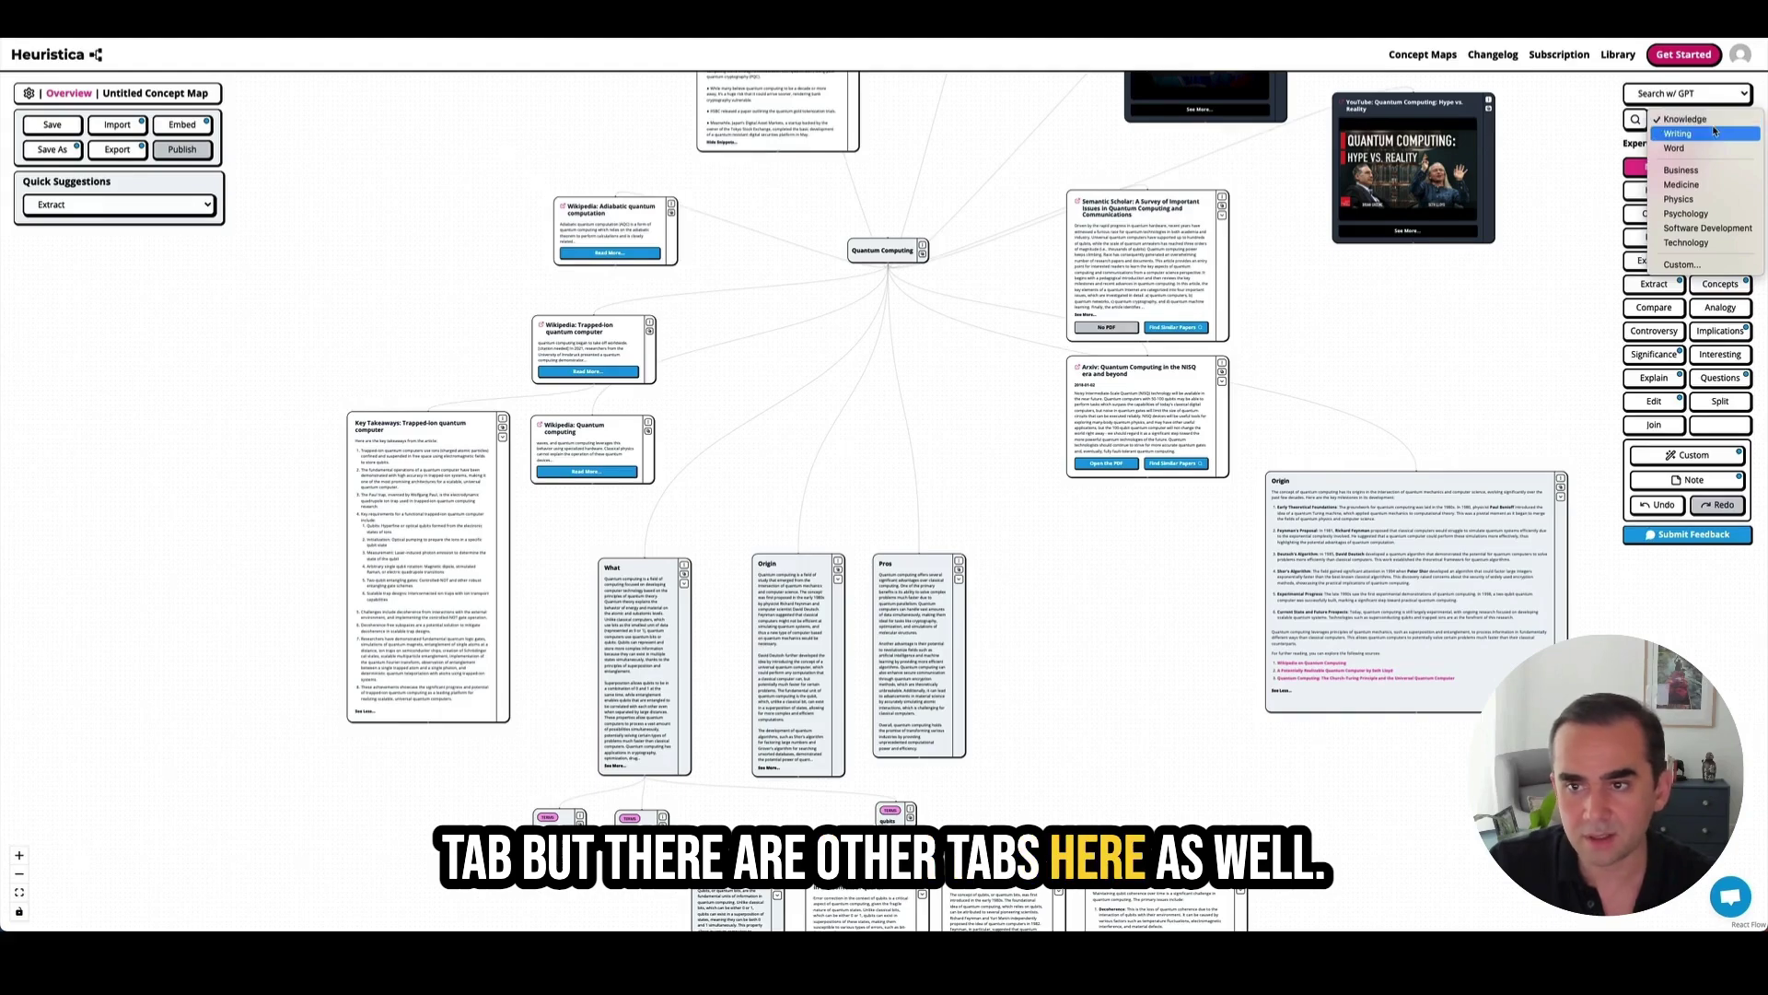
{"action": "left_click", "coordinate": [1714, 132]}
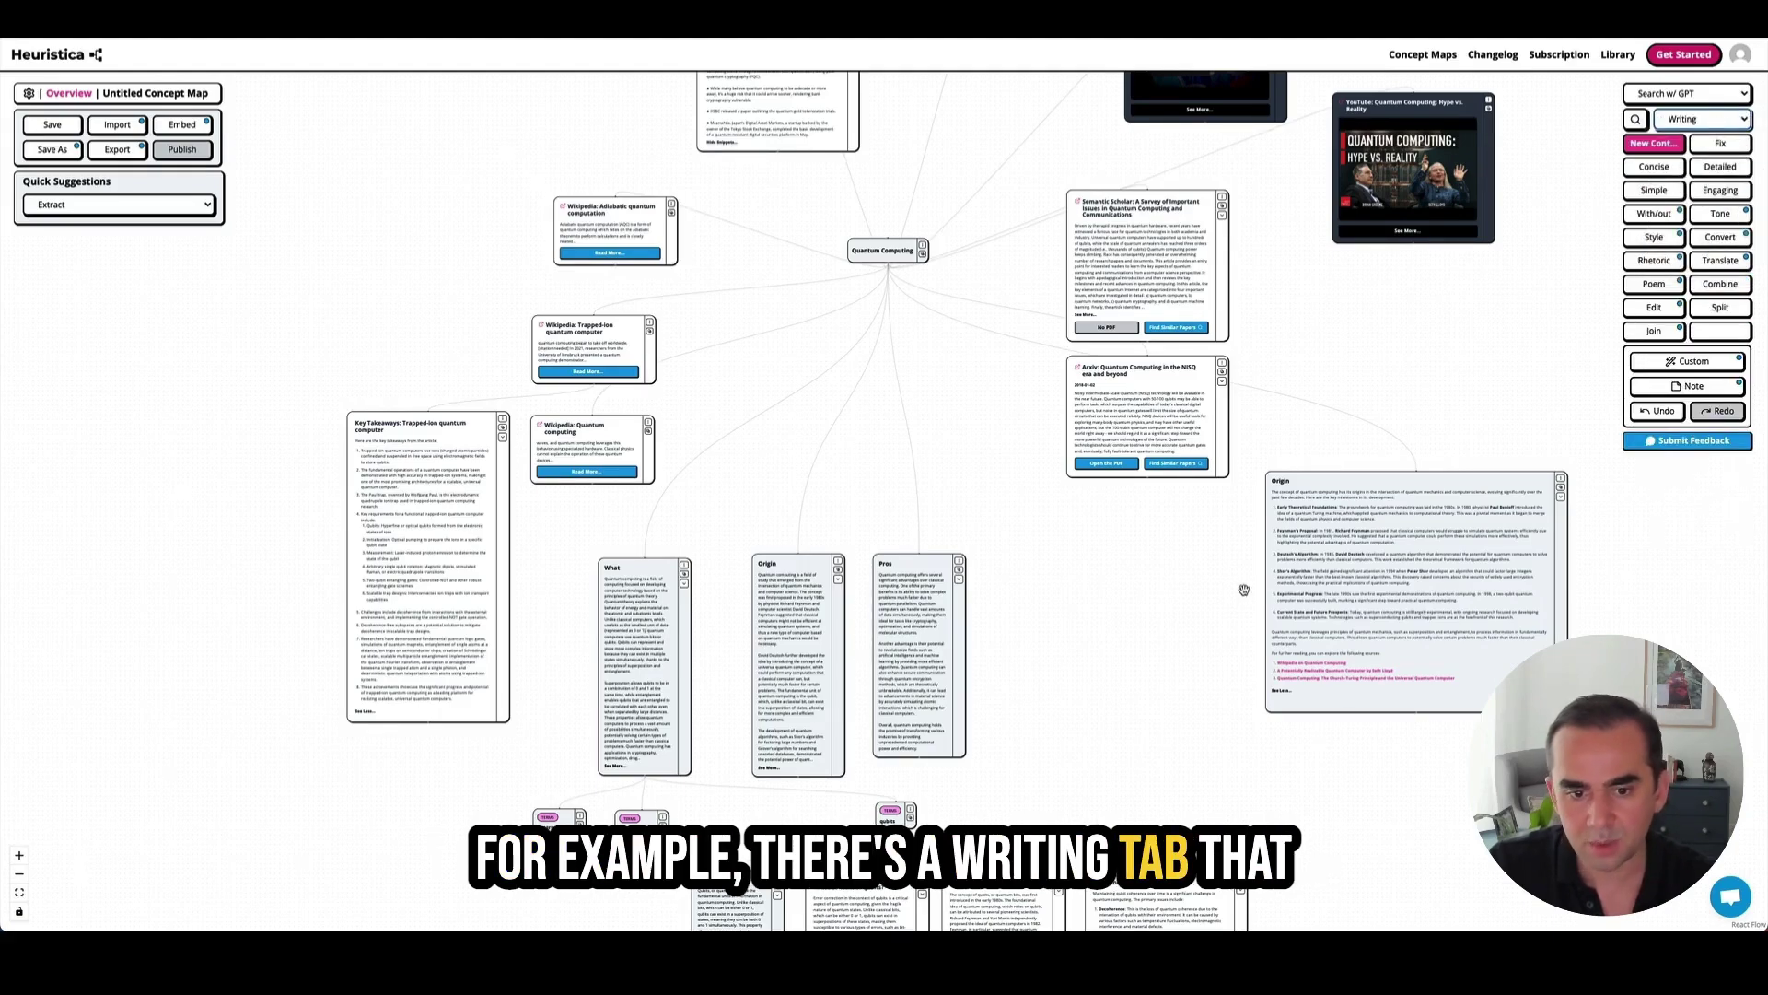
{"action": "left_click_drag", "start_coordinate": [1195, 595], "coordinate": [1200, 589]}
{"action": "left_click_drag", "start_coordinate": [1051, 637], "coordinate": [1068, 616]}
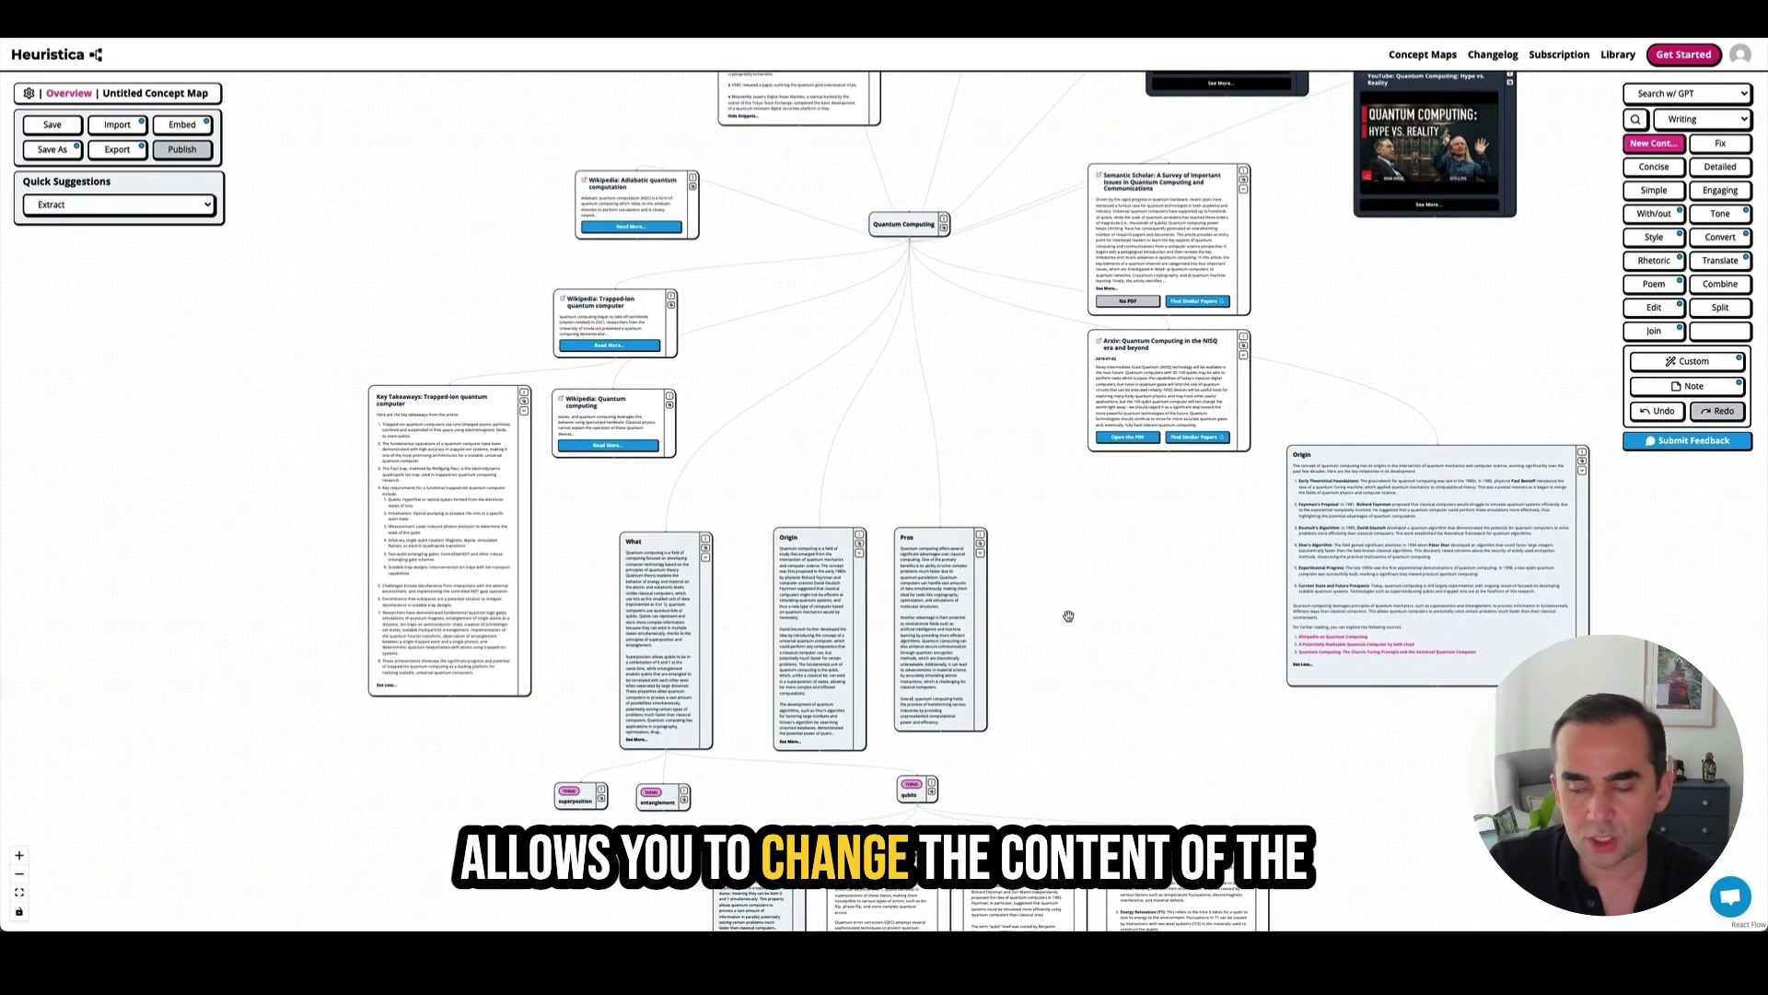
- Select the Key Takeaways: Trapped-ion quantum computer note, view the author styles offered for rewriting it, and close the options without applying one
{"action": "left_click", "coordinate": [482, 544]}
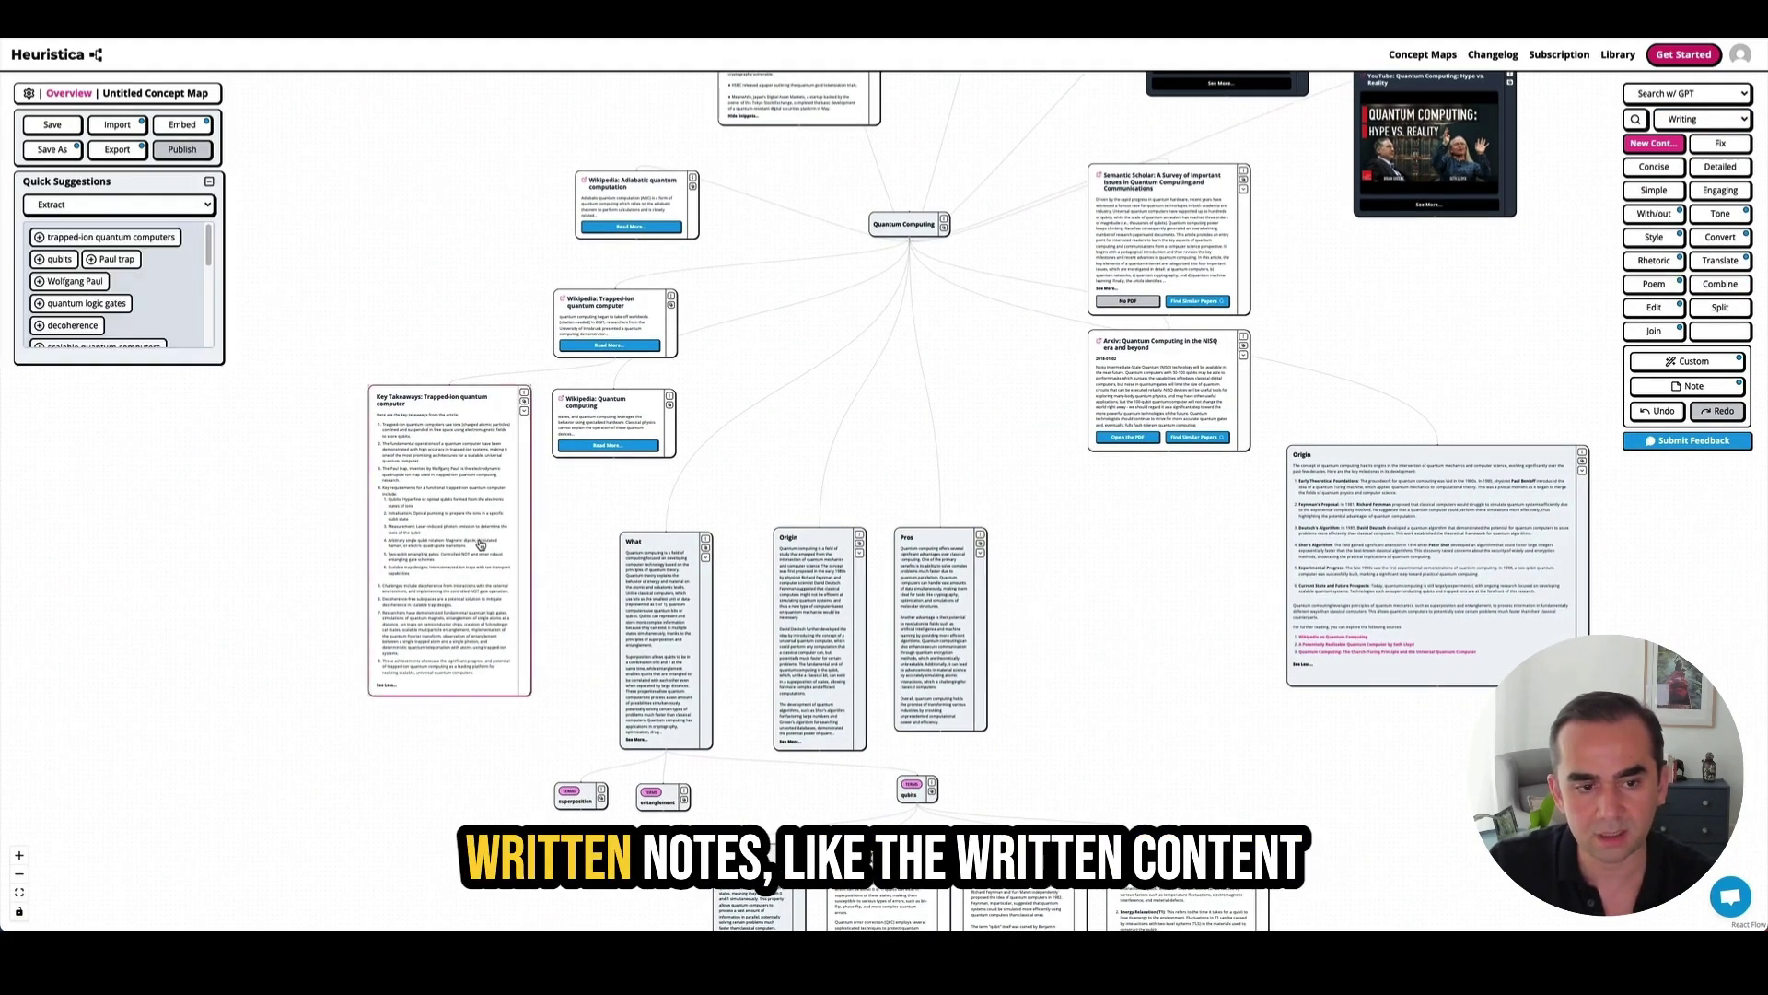
{"action": "left_click_drag", "start_coordinate": [398, 730], "coordinate": [570, 698]}
{"action": "left_click_drag", "start_coordinate": [646, 440], "coordinate": [636, 451]}
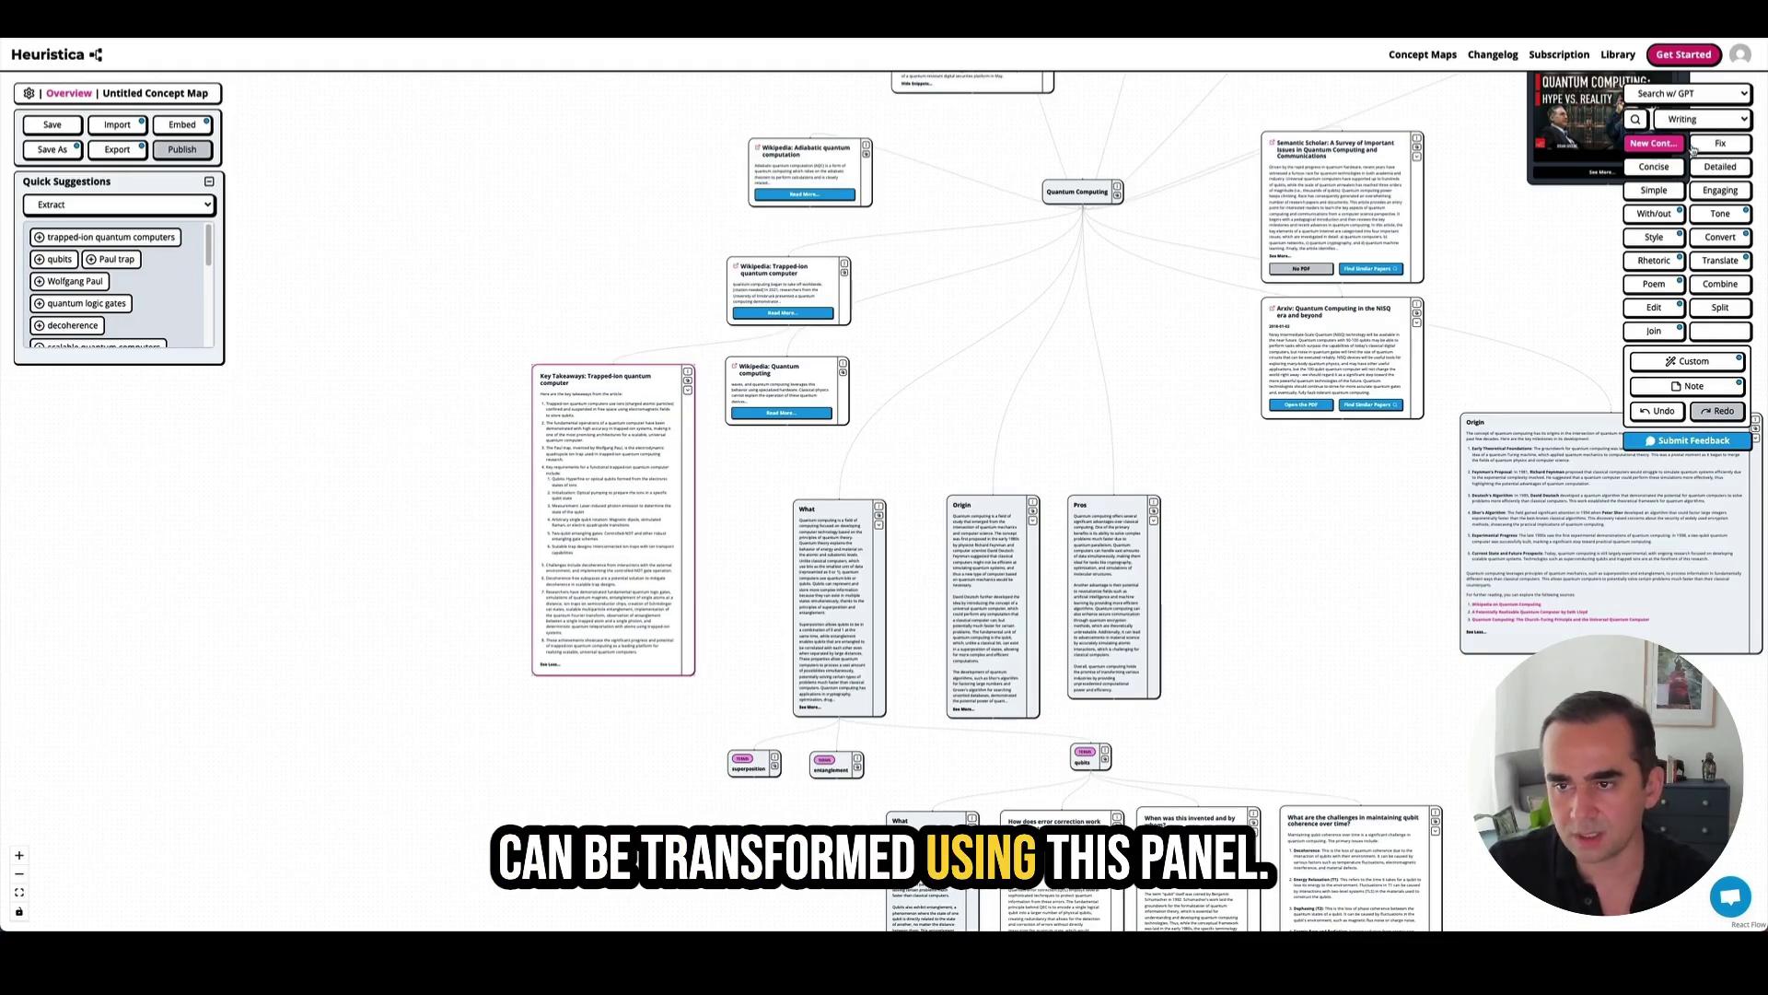
{"action": "left_click_drag", "start_coordinate": [771, 493], "coordinate": [991, 442]}
{"action": "scroll", "coordinate": [963, 446], "scroll_direction": "up", "scroll_amount": 2}
{"action": "left_click_drag", "start_coordinate": [809, 464], "coordinate": [790, 495]}
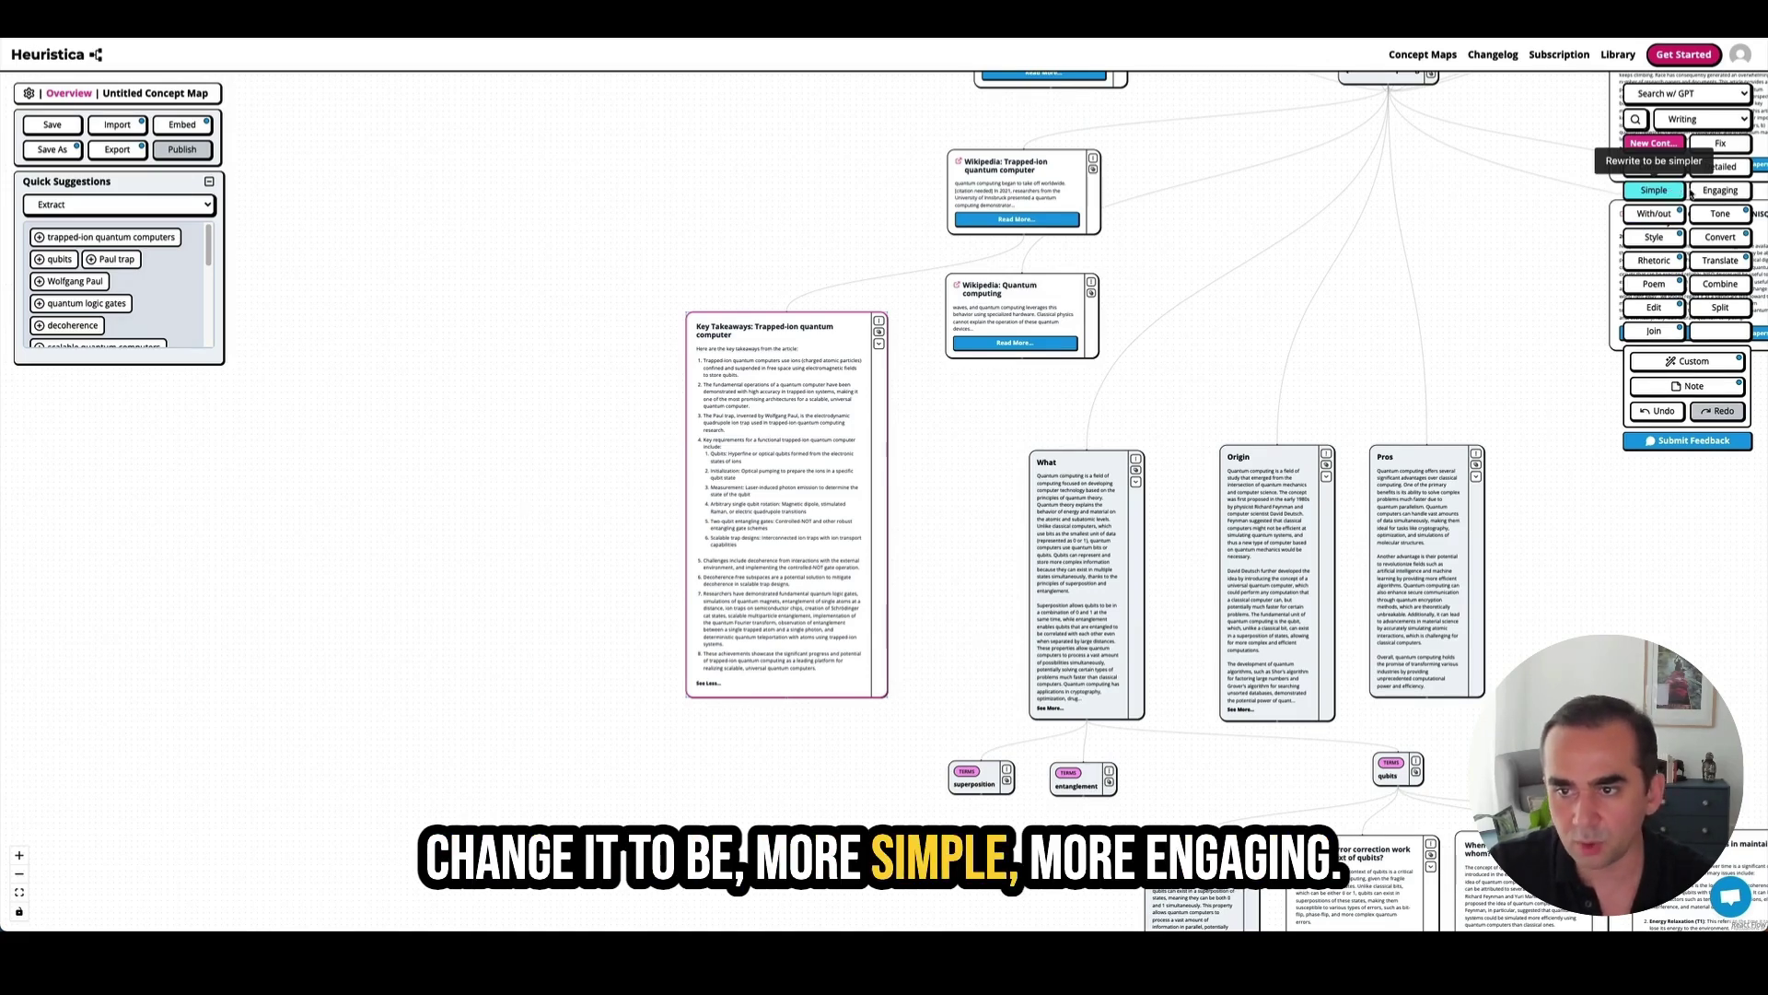
{"action": "left_click", "coordinate": [1655, 238]}
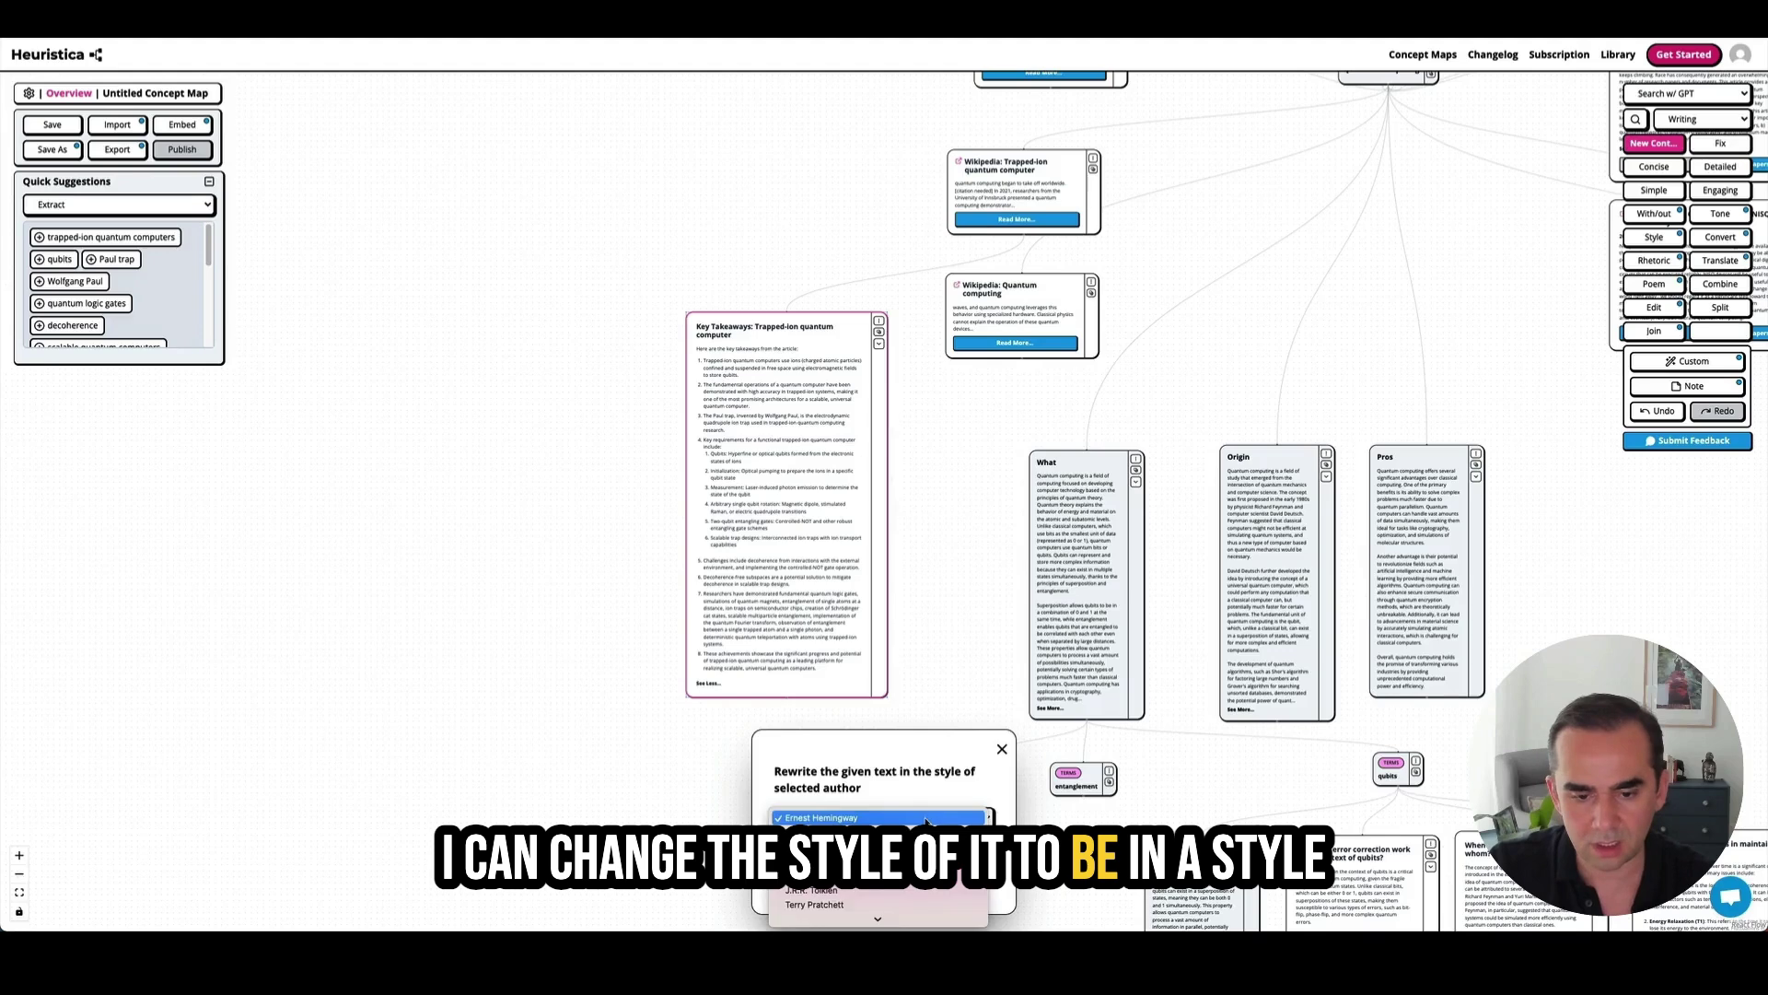
{"action": "left_click", "coordinate": [898, 817]}
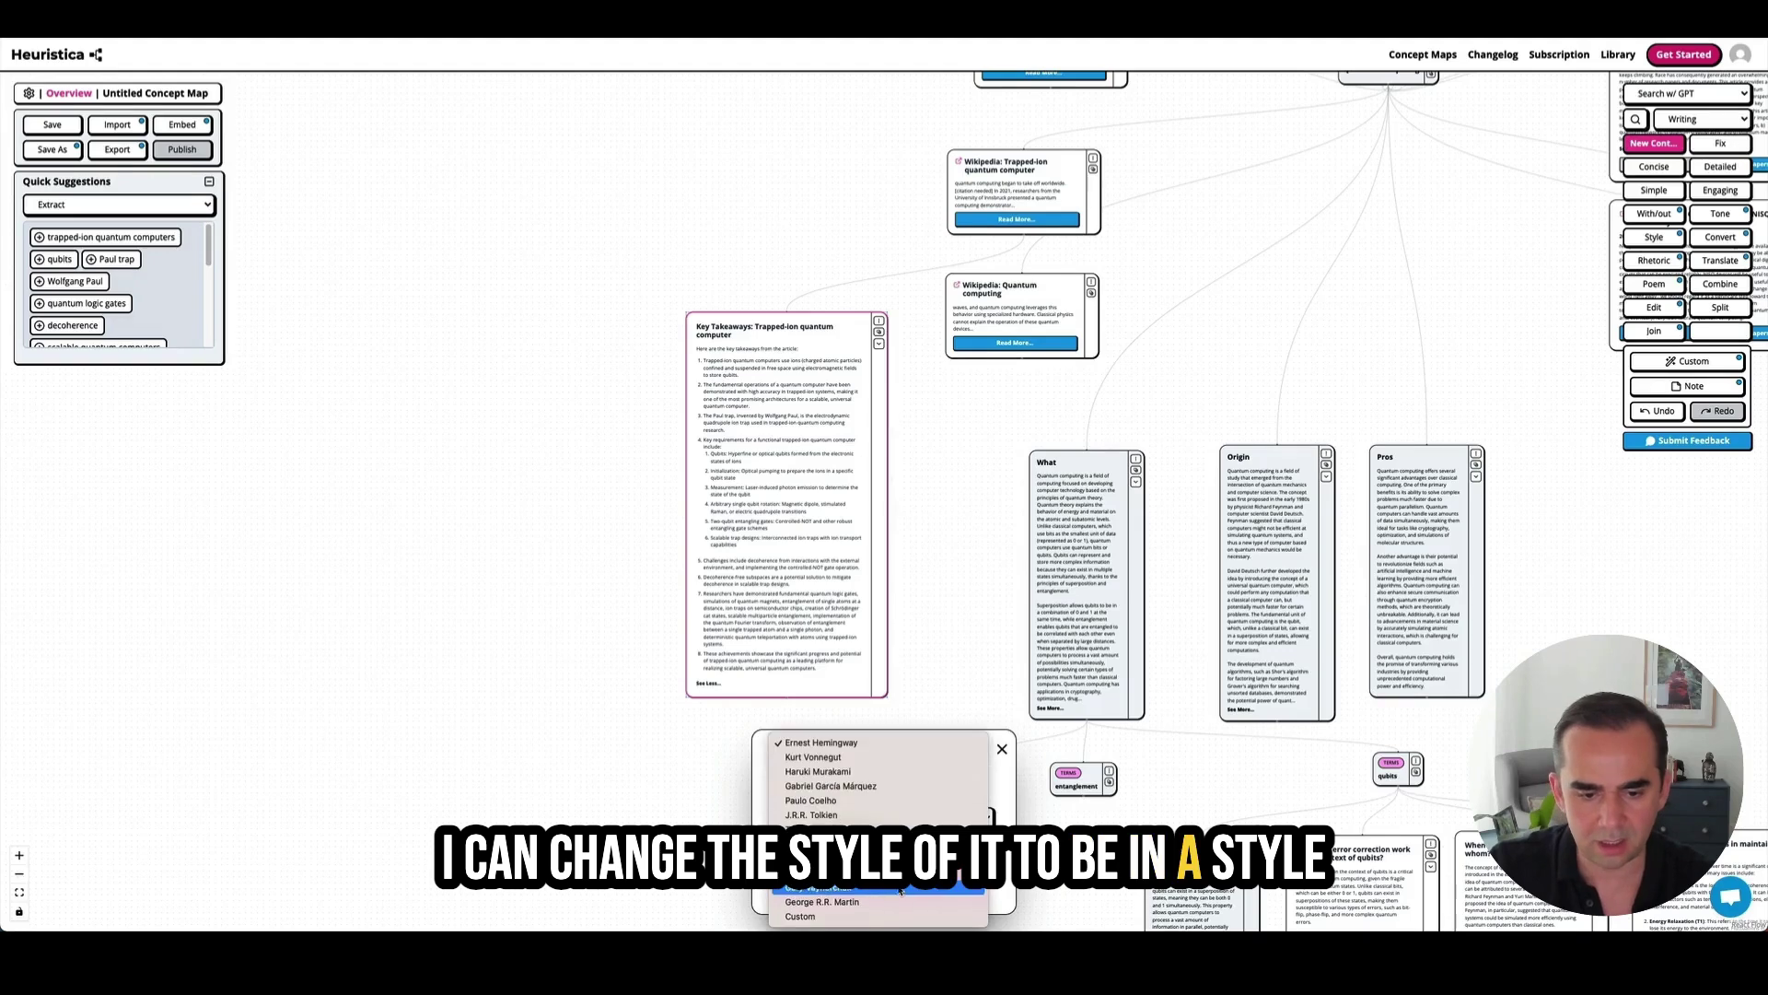
{"action": "left_click", "coordinate": [1001, 749]}
{"action": "left_click", "coordinate": [1003, 749]}
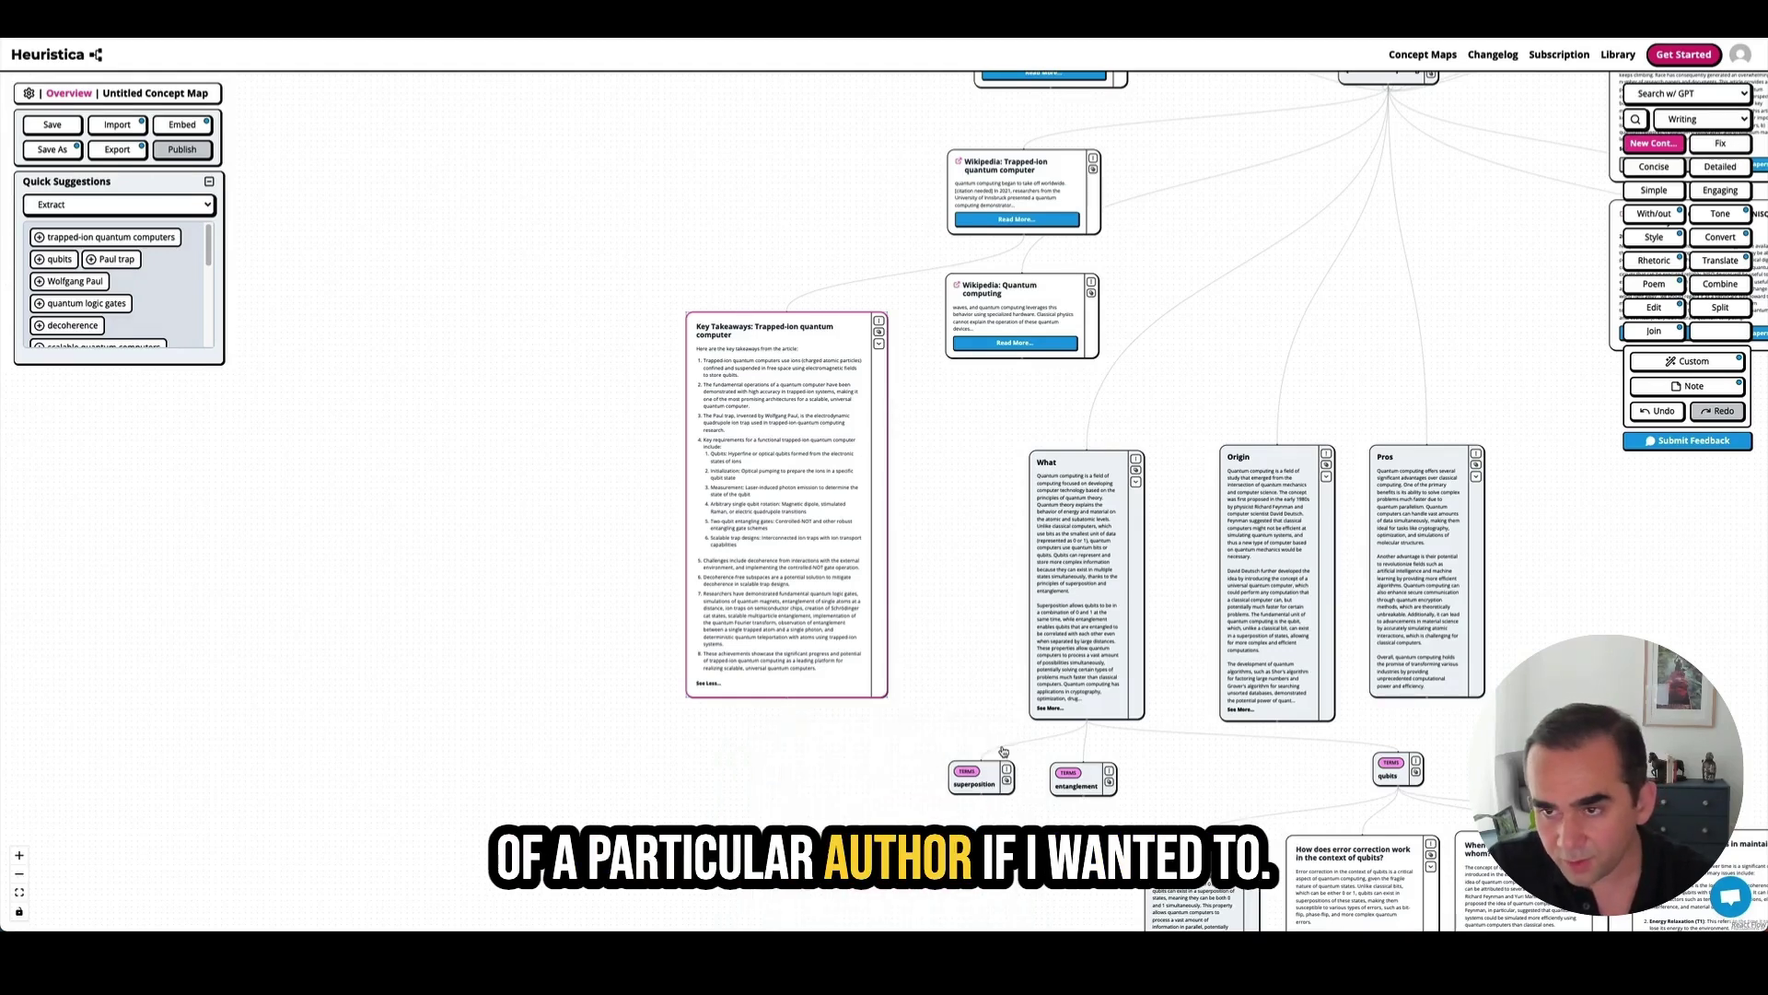
- Rewrite the selected Key Takeaways note in a Conversational tone and add the result to the map
{"action": "left_click", "coordinate": [1720, 213]}
{"action": "left_click", "coordinate": [822, 817]}
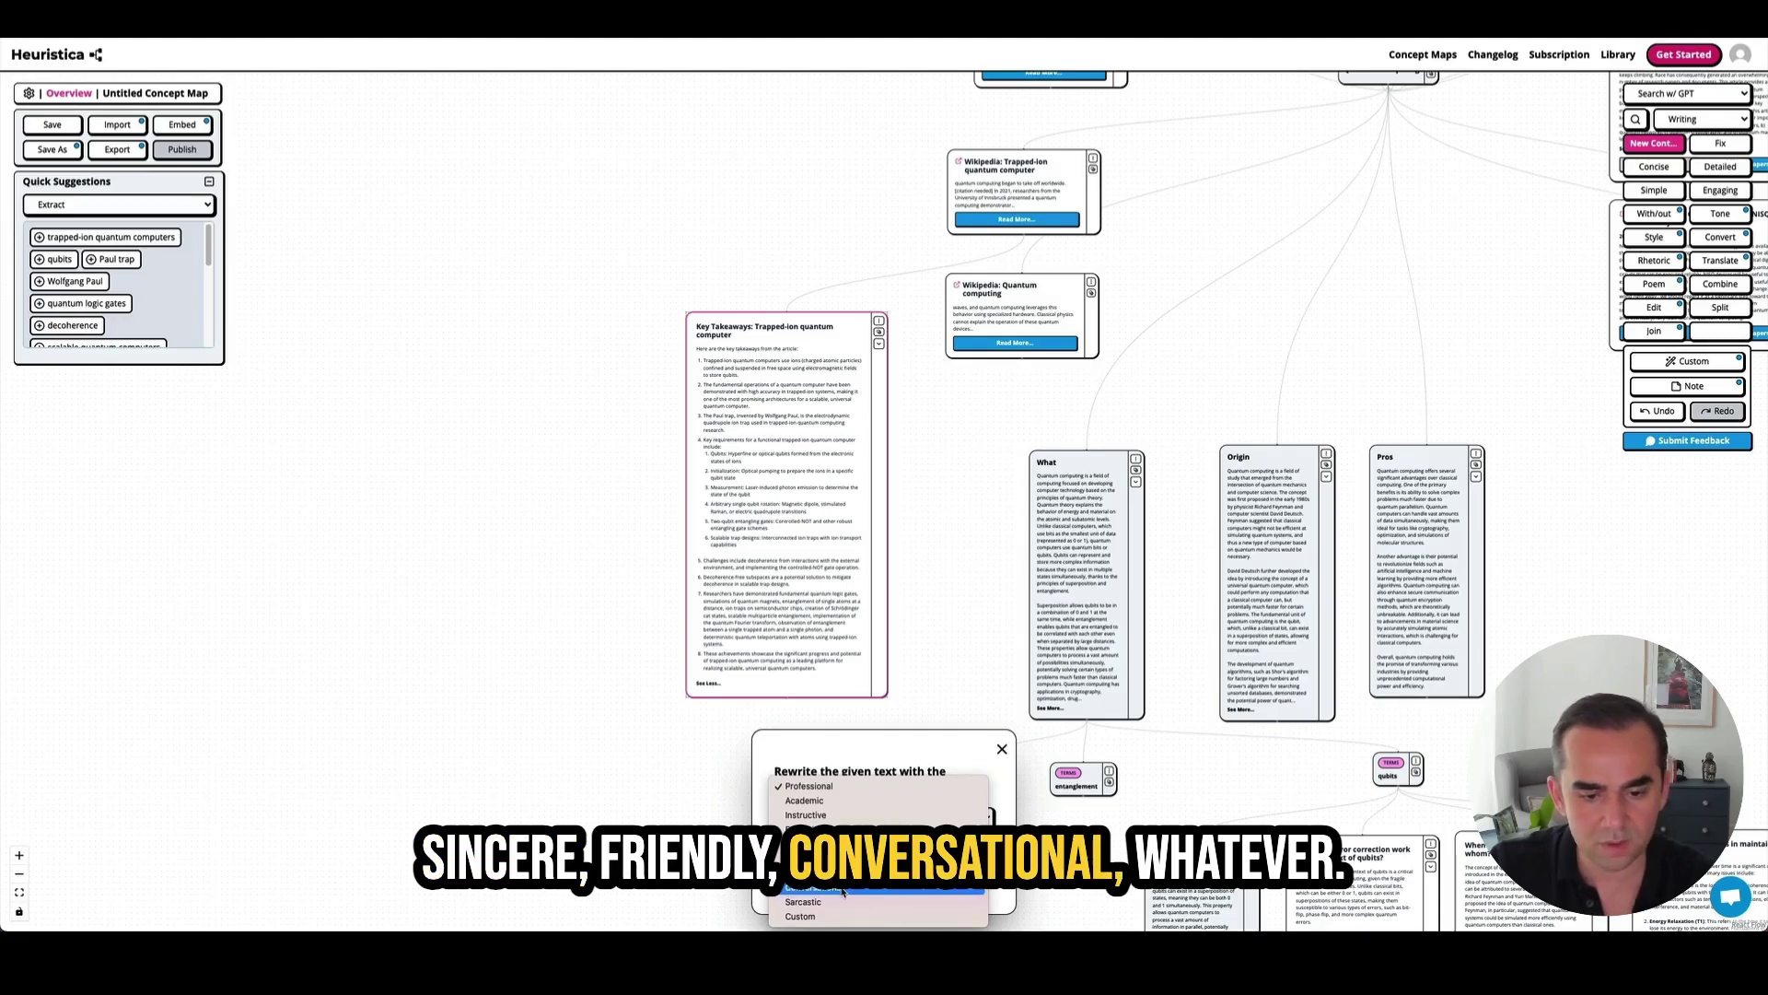
{"action": "left_click", "coordinate": [841, 888]}
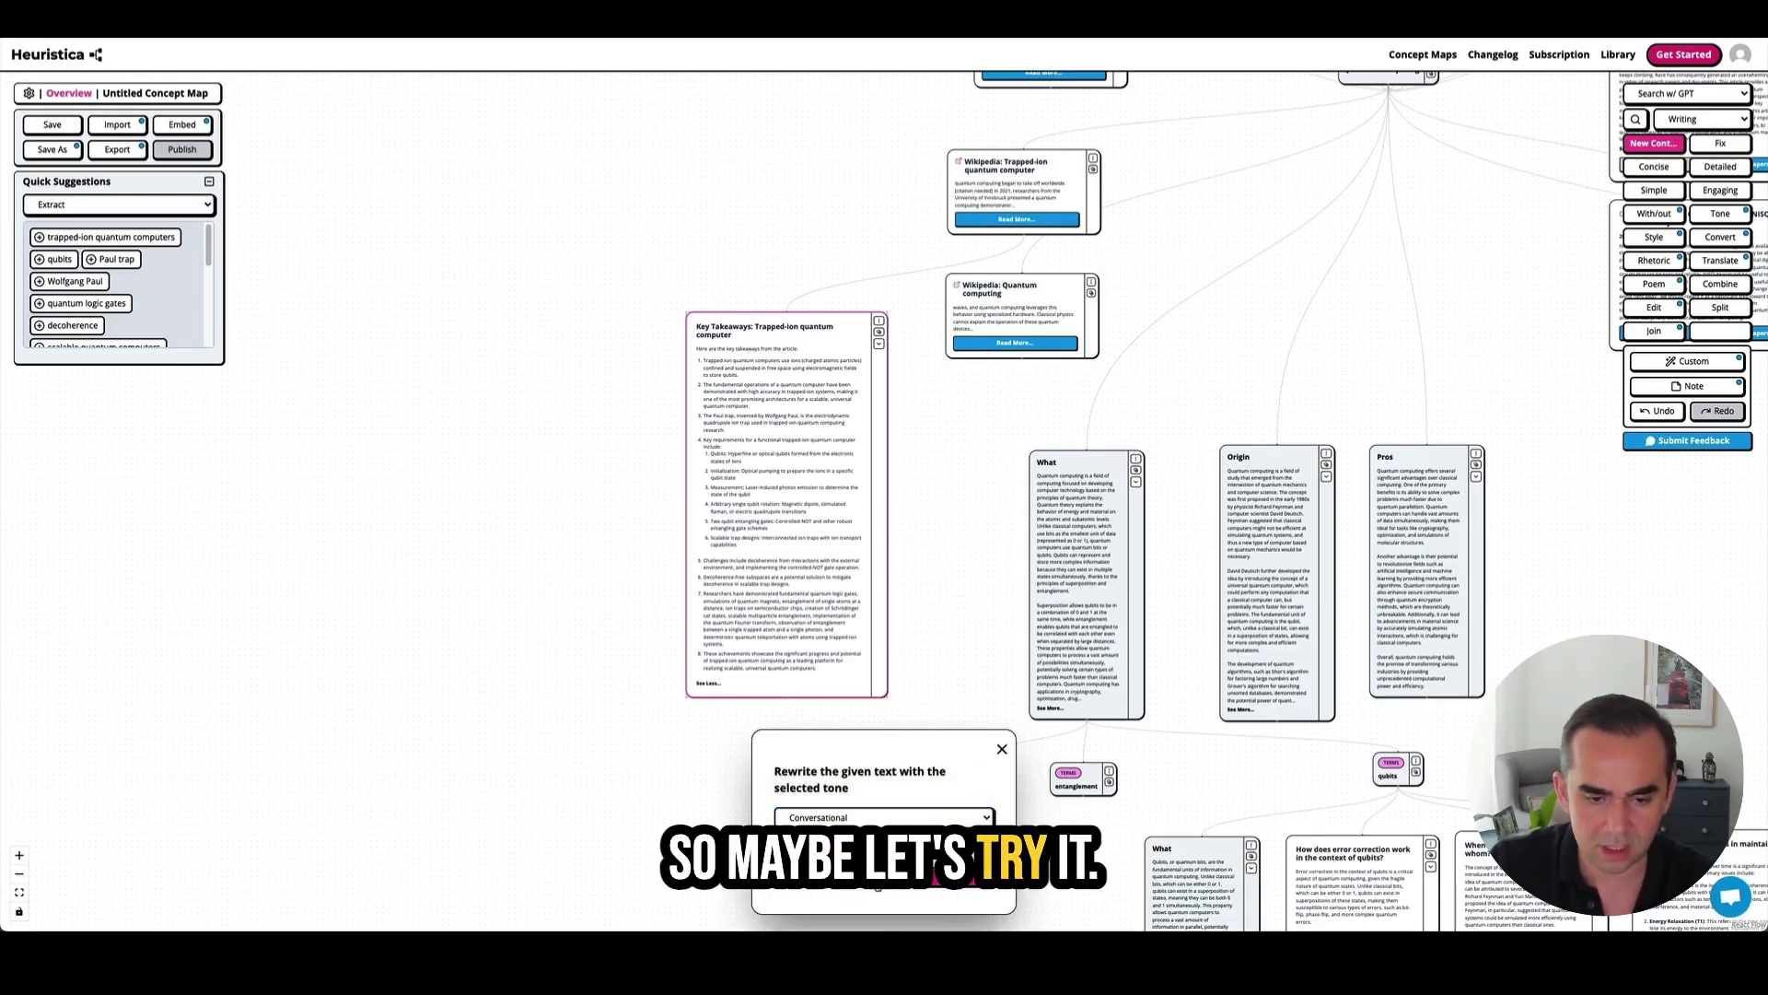
{"action": "left_click", "coordinate": [878, 886]}
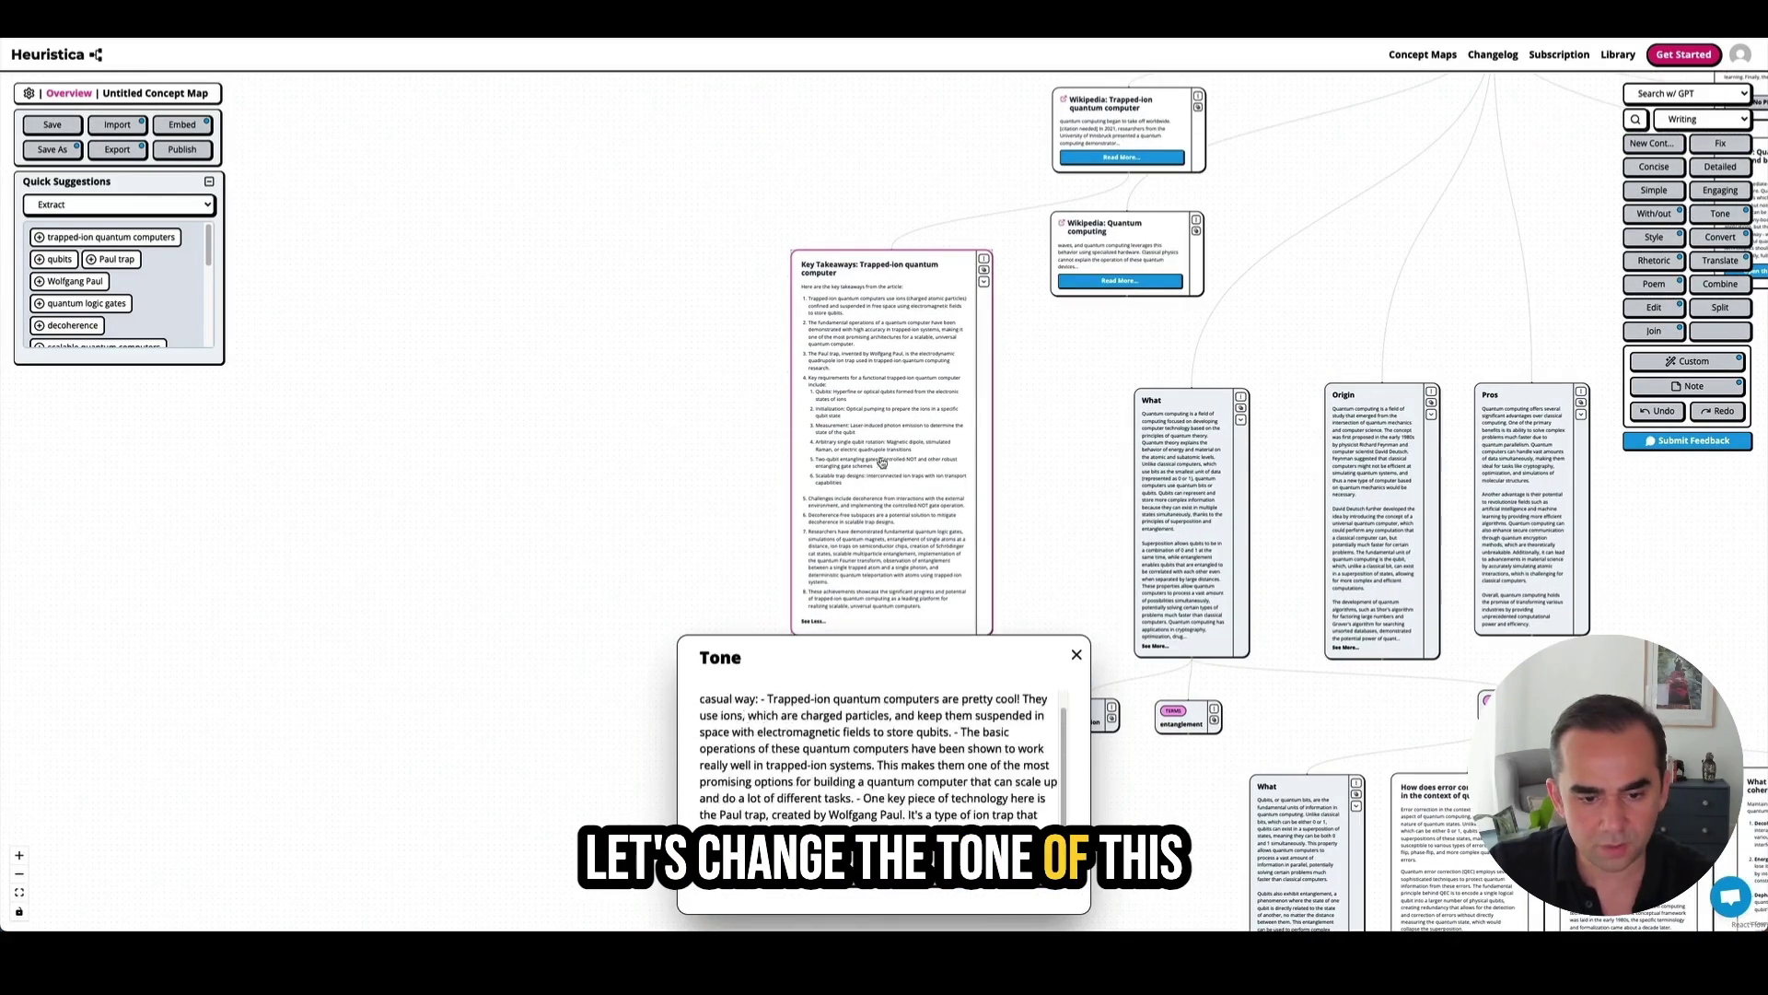
{"action": "left_click", "coordinate": [935, 878]}
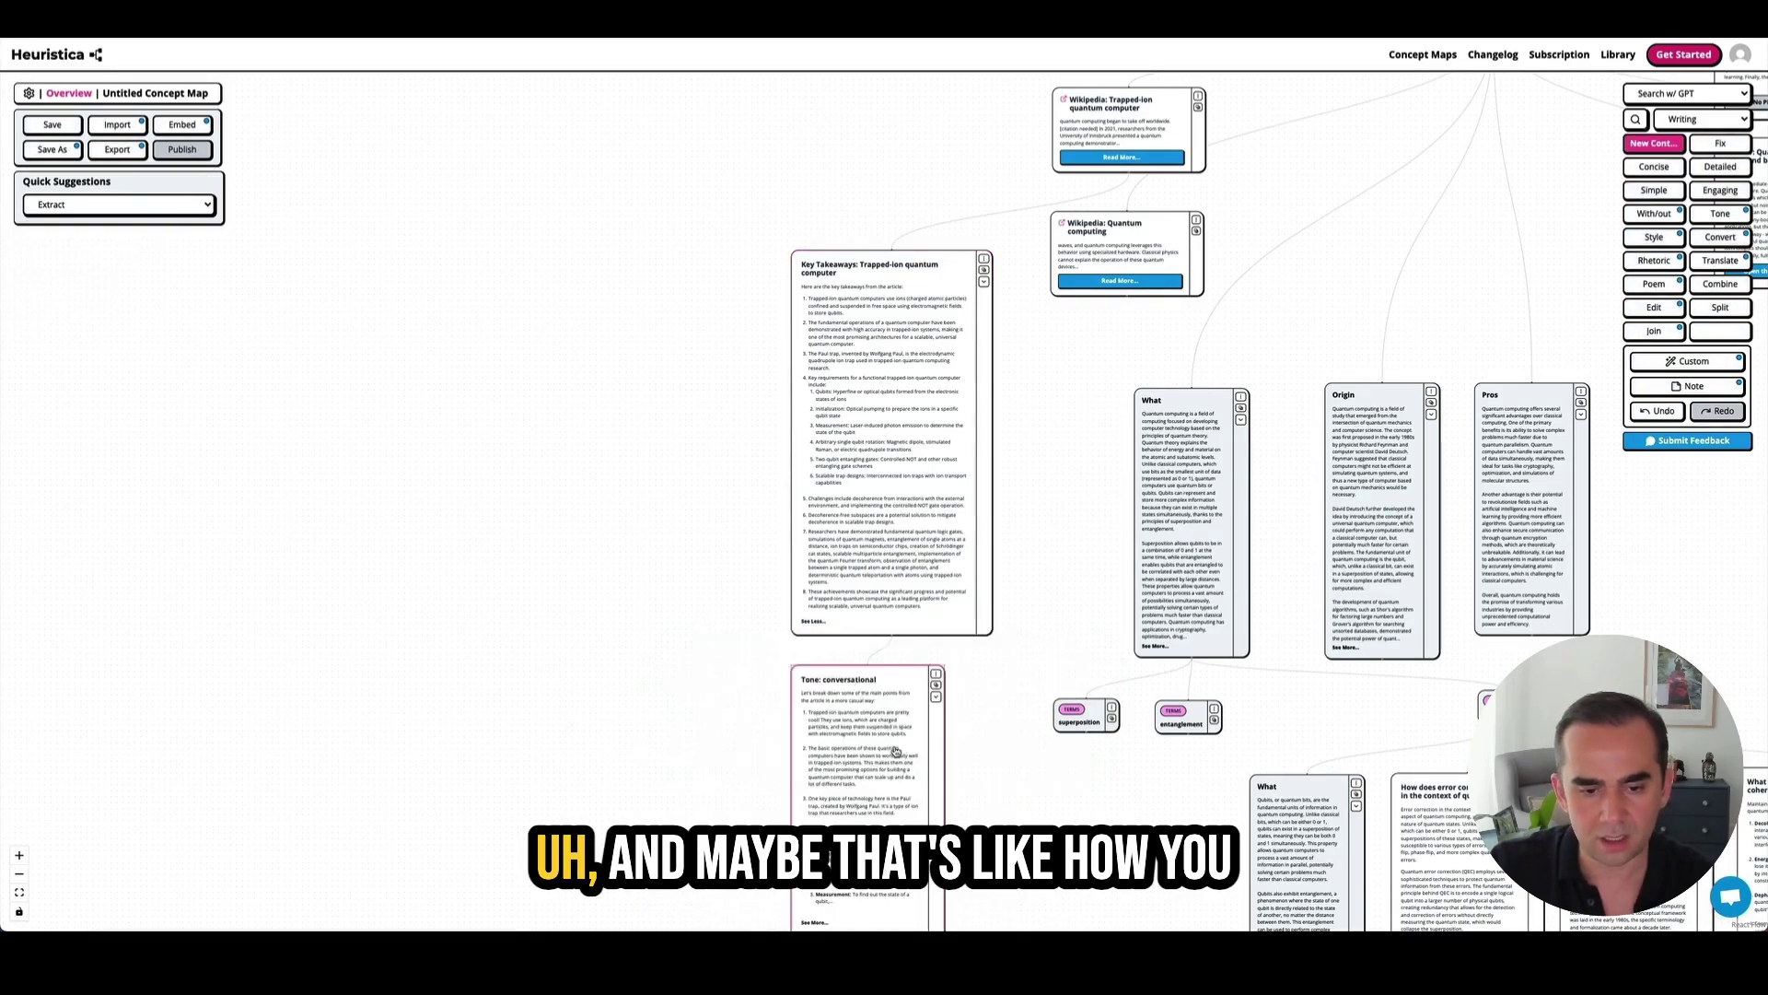
- Move the conversational note to the lower left of the Key Takeaways note, compare the two, and select the conversational note
{"action": "left_click_drag", "start_coordinate": [896, 752], "coordinate": [706, 645]}
{"action": "scroll", "coordinate": [703, 739], "scroll_direction": "up", "scroll_amount": 3}
{"action": "mouse_move", "coordinate": [853, 742]}
{"action": "left_mouse_down"}
{"action": "mouse_move", "coordinate": [858, 710]}
{"action": "mouse_move", "coordinate": [847, 727]}
{"action": "left_mouse_up"}
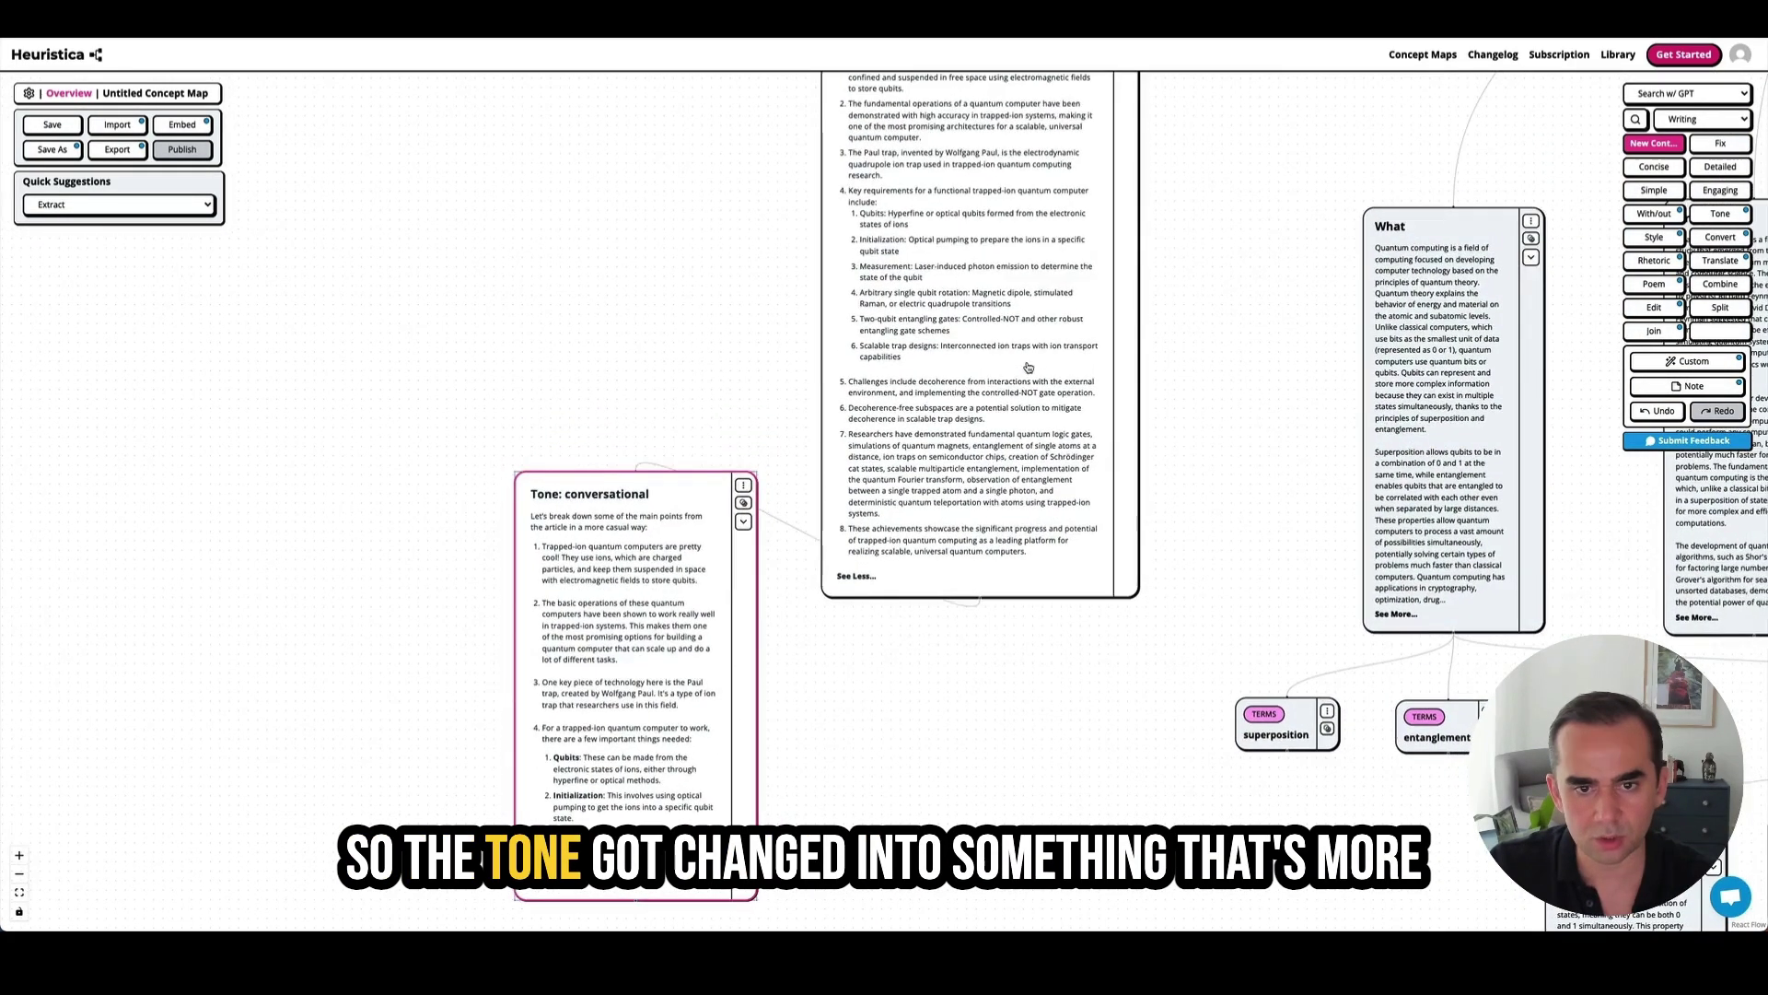
{"action": "scroll", "coordinate": [1027, 369], "scroll_direction": "down", "scroll_amount": 2}
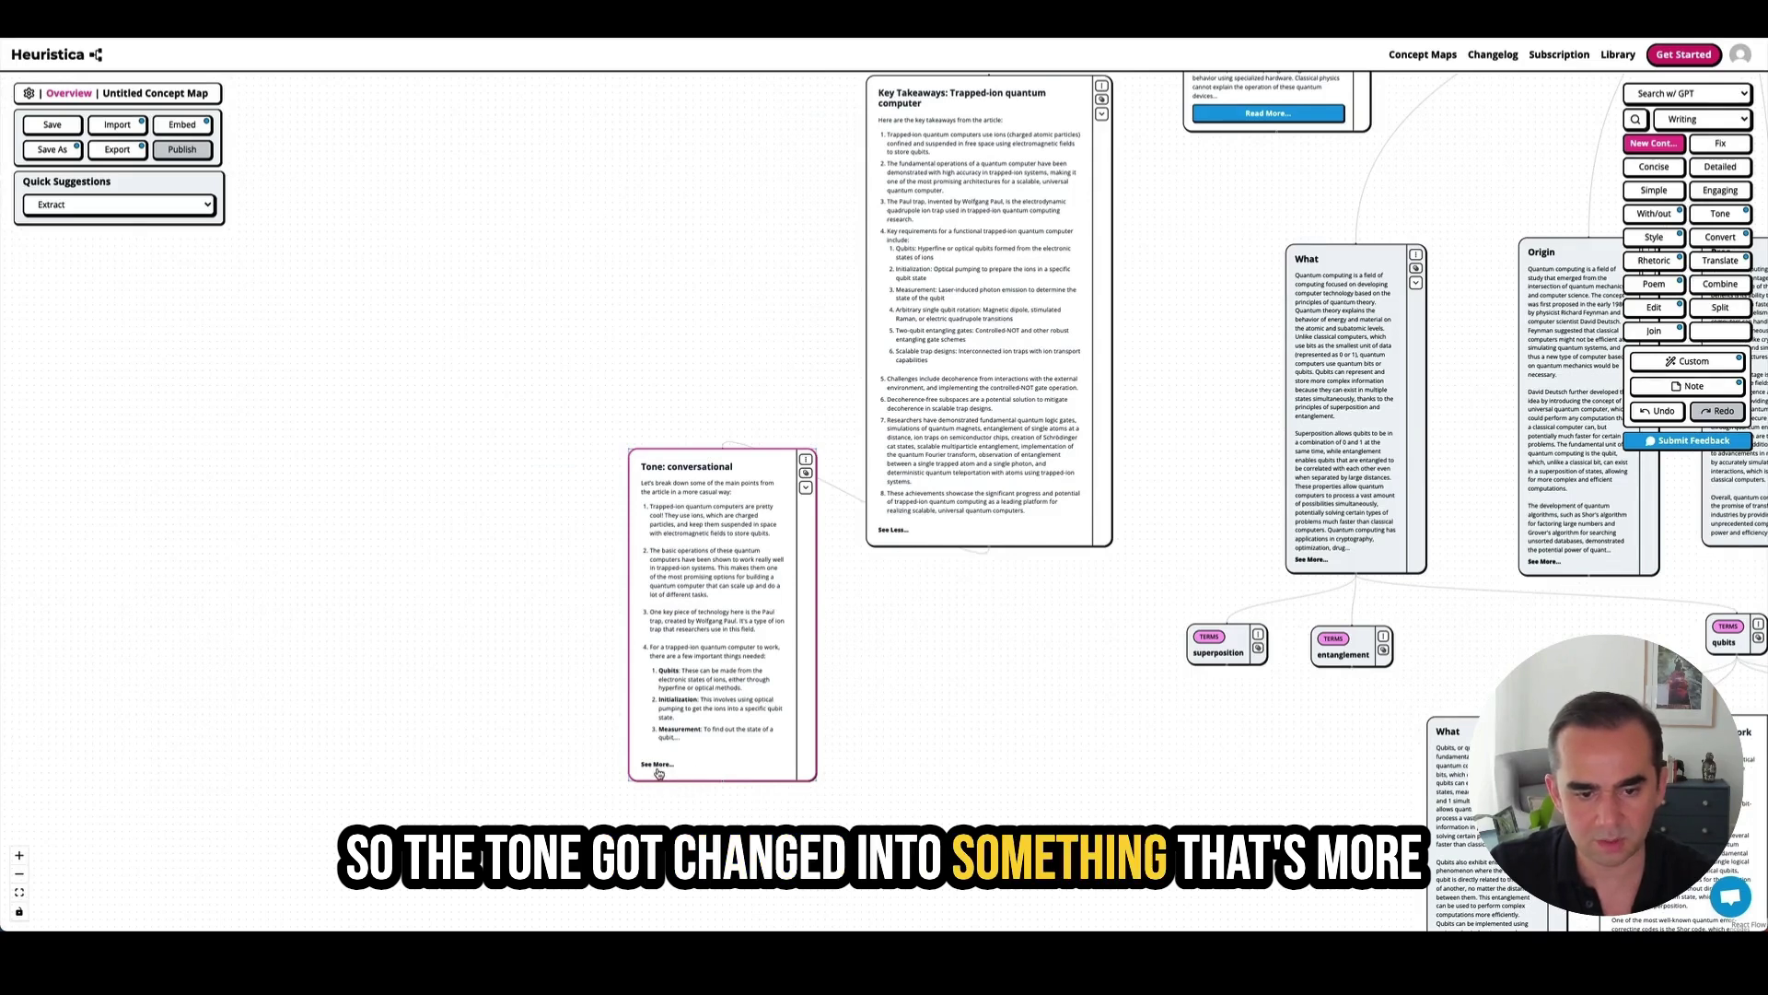
{"action": "left_click_drag", "start_coordinate": [881, 656], "coordinate": [860, 670]}
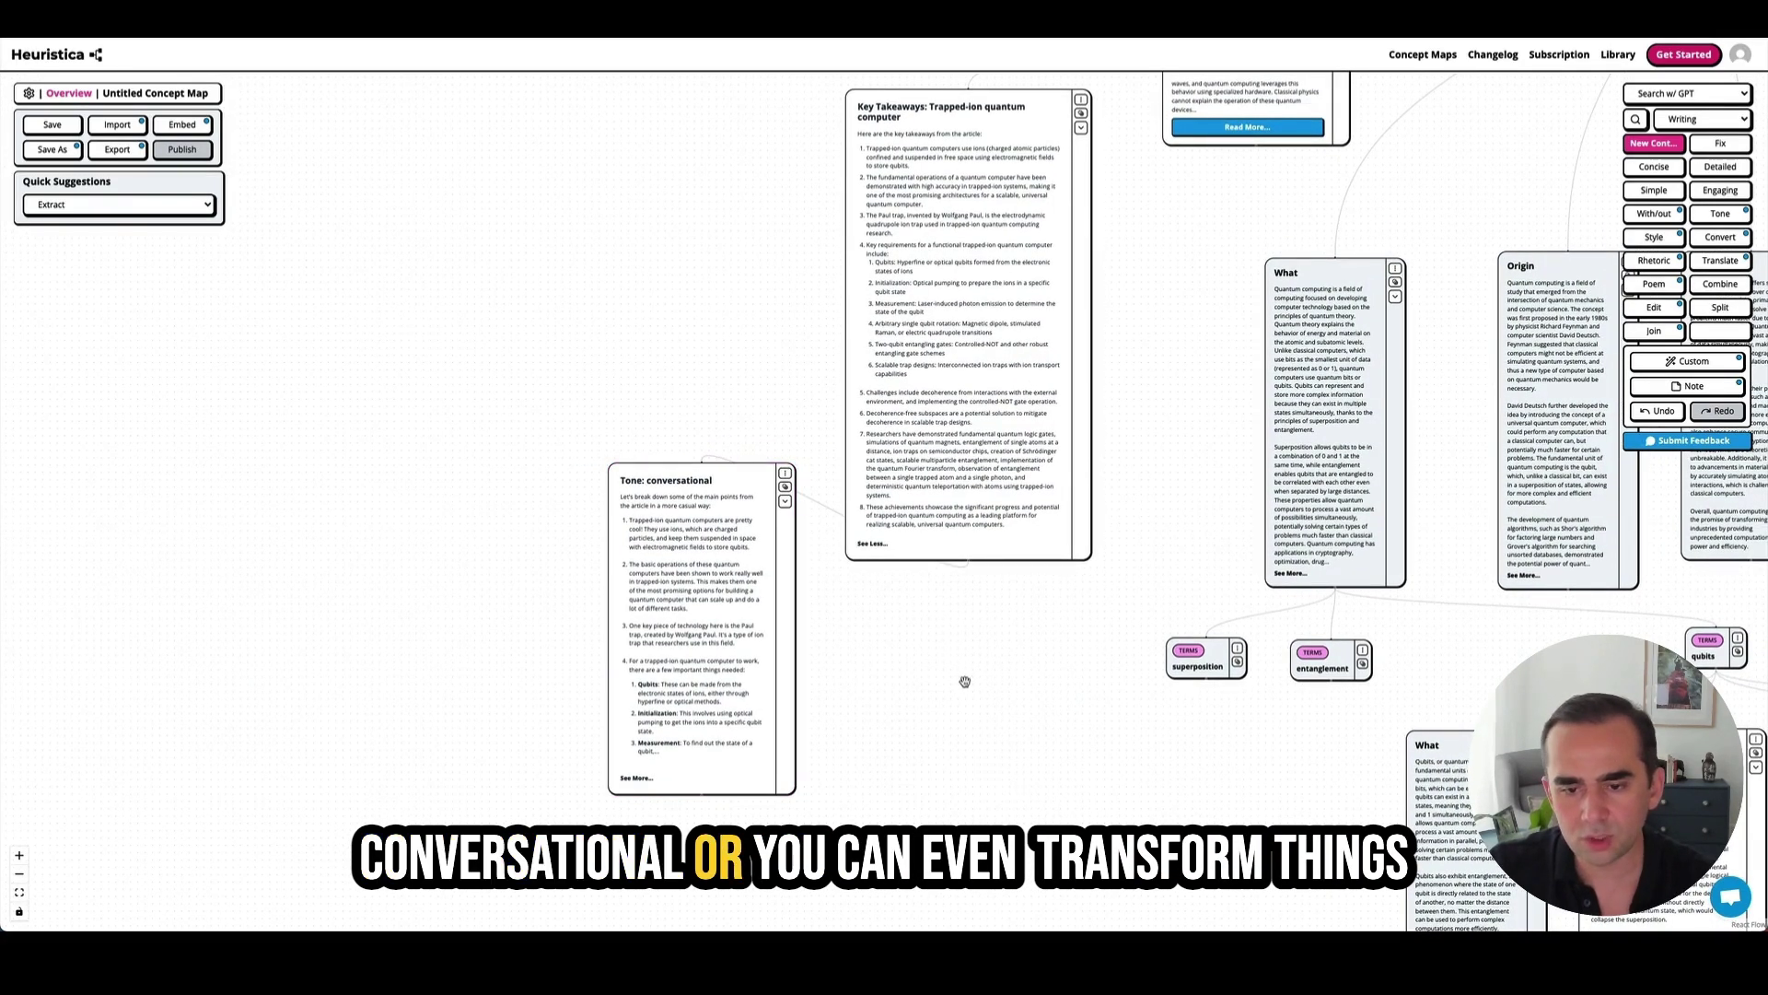
{"action": "left_click", "coordinate": [643, 689]}
{"action": "left_click", "coordinate": [1721, 260]}
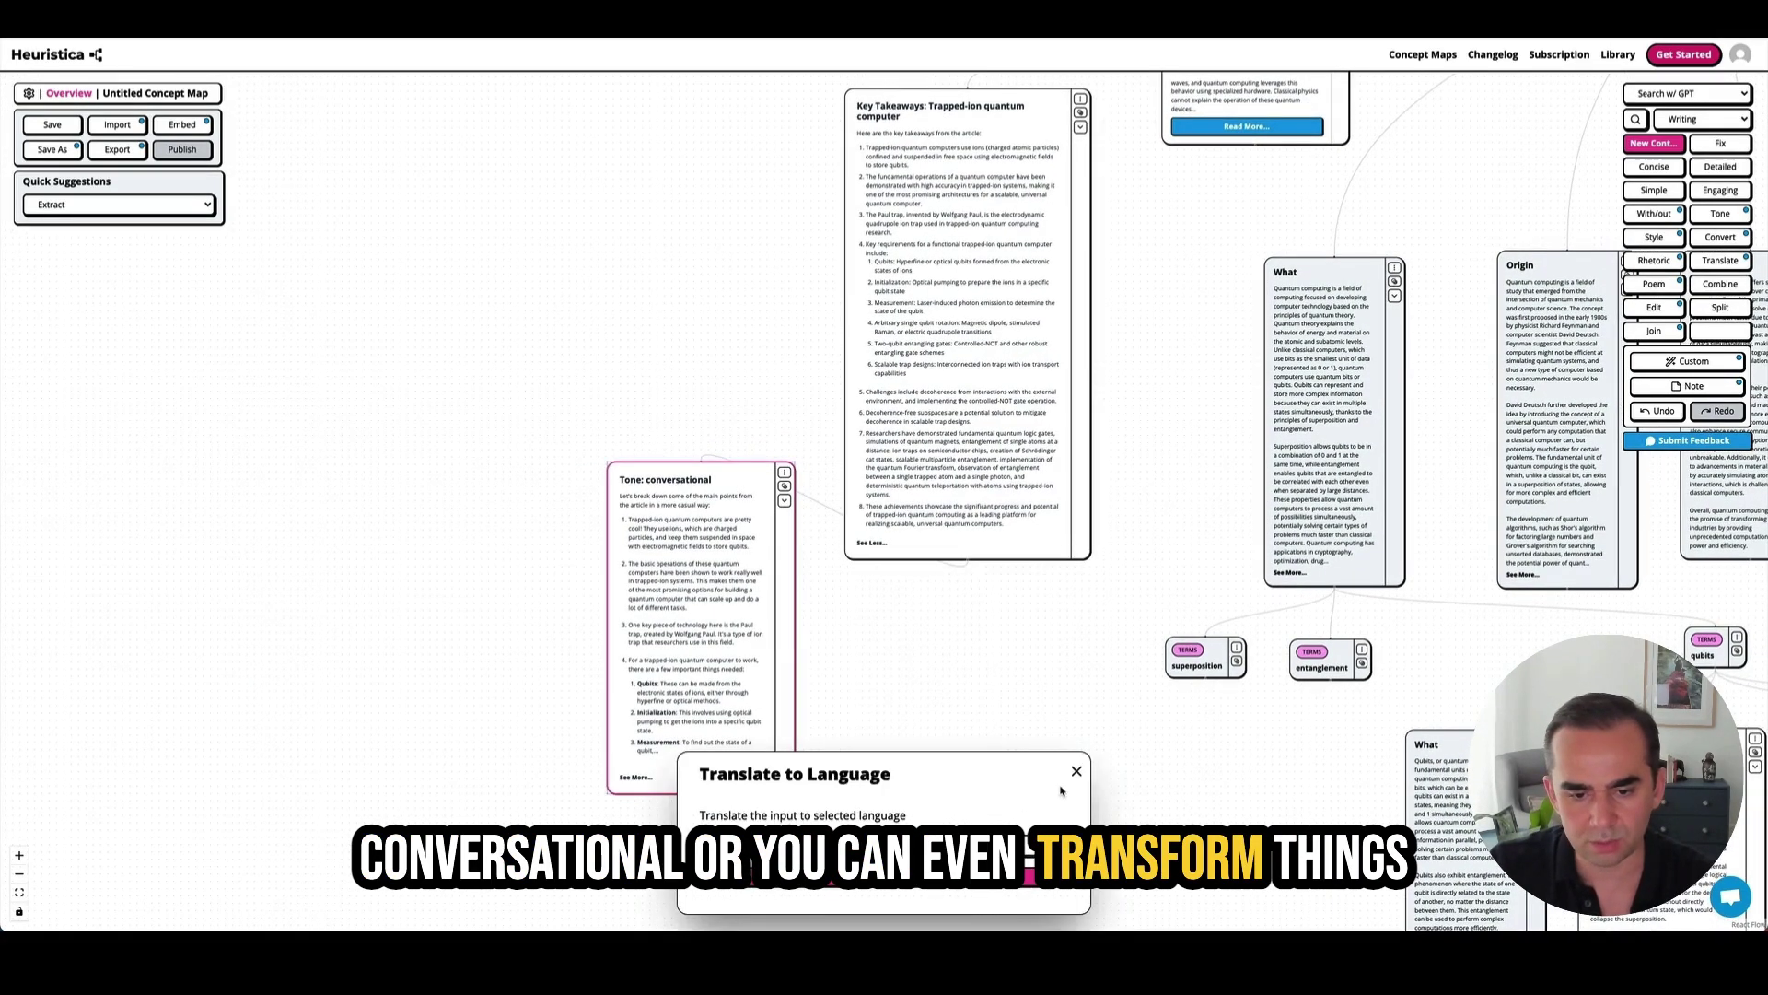
{"action": "left_click", "coordinate": [1075, 772]}
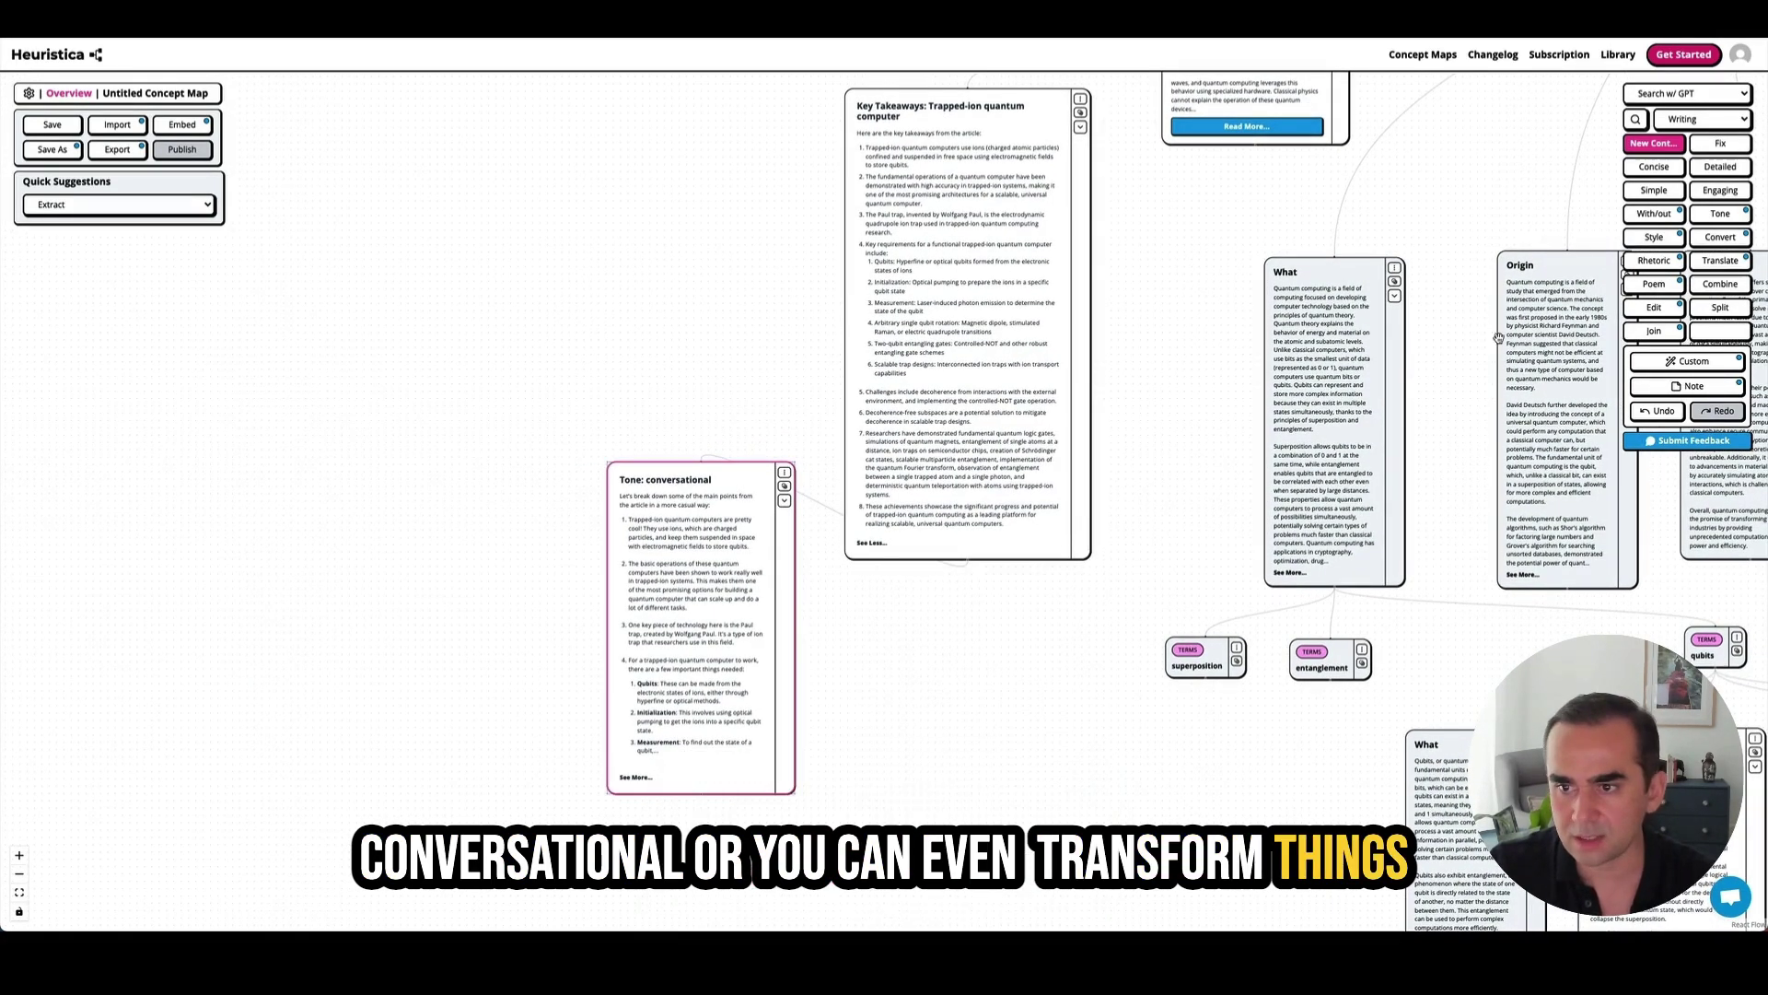
{"action": "left_click", "coordinate": [1719, 283]}
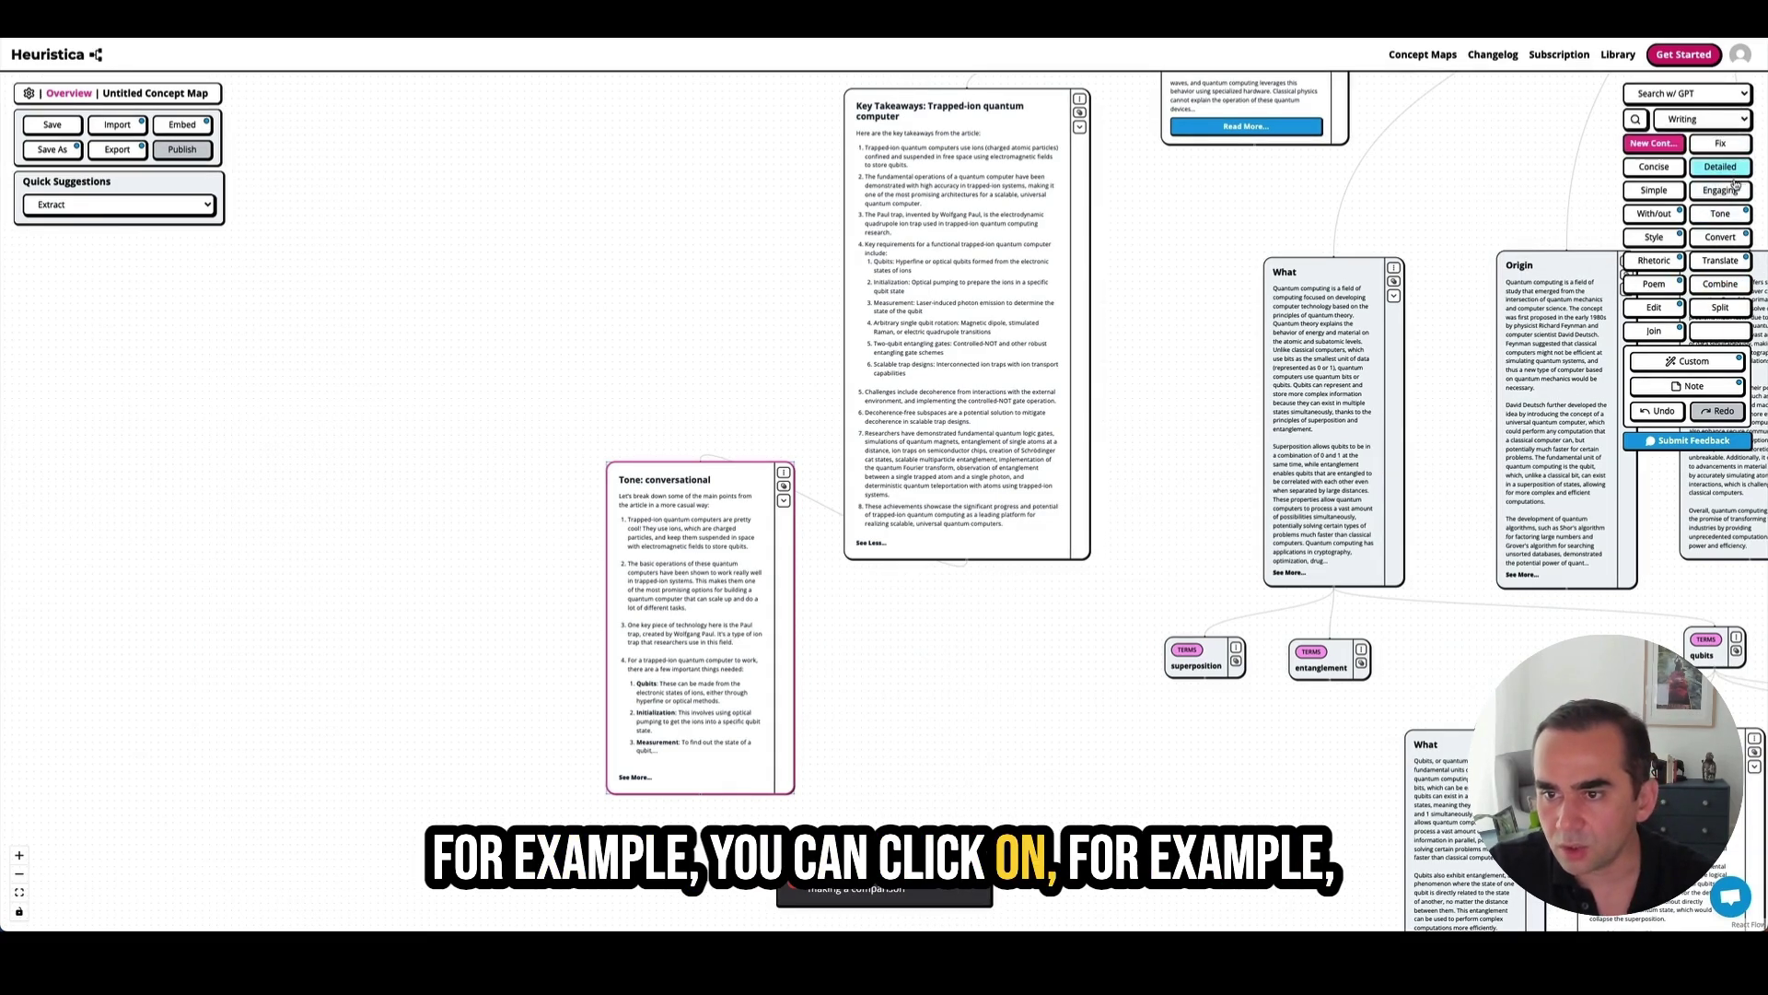
- Convert the conversational note into a Twitter Post and place the new node below it to the left
{"action": "left_click", "coordinate": [1728, 237]}
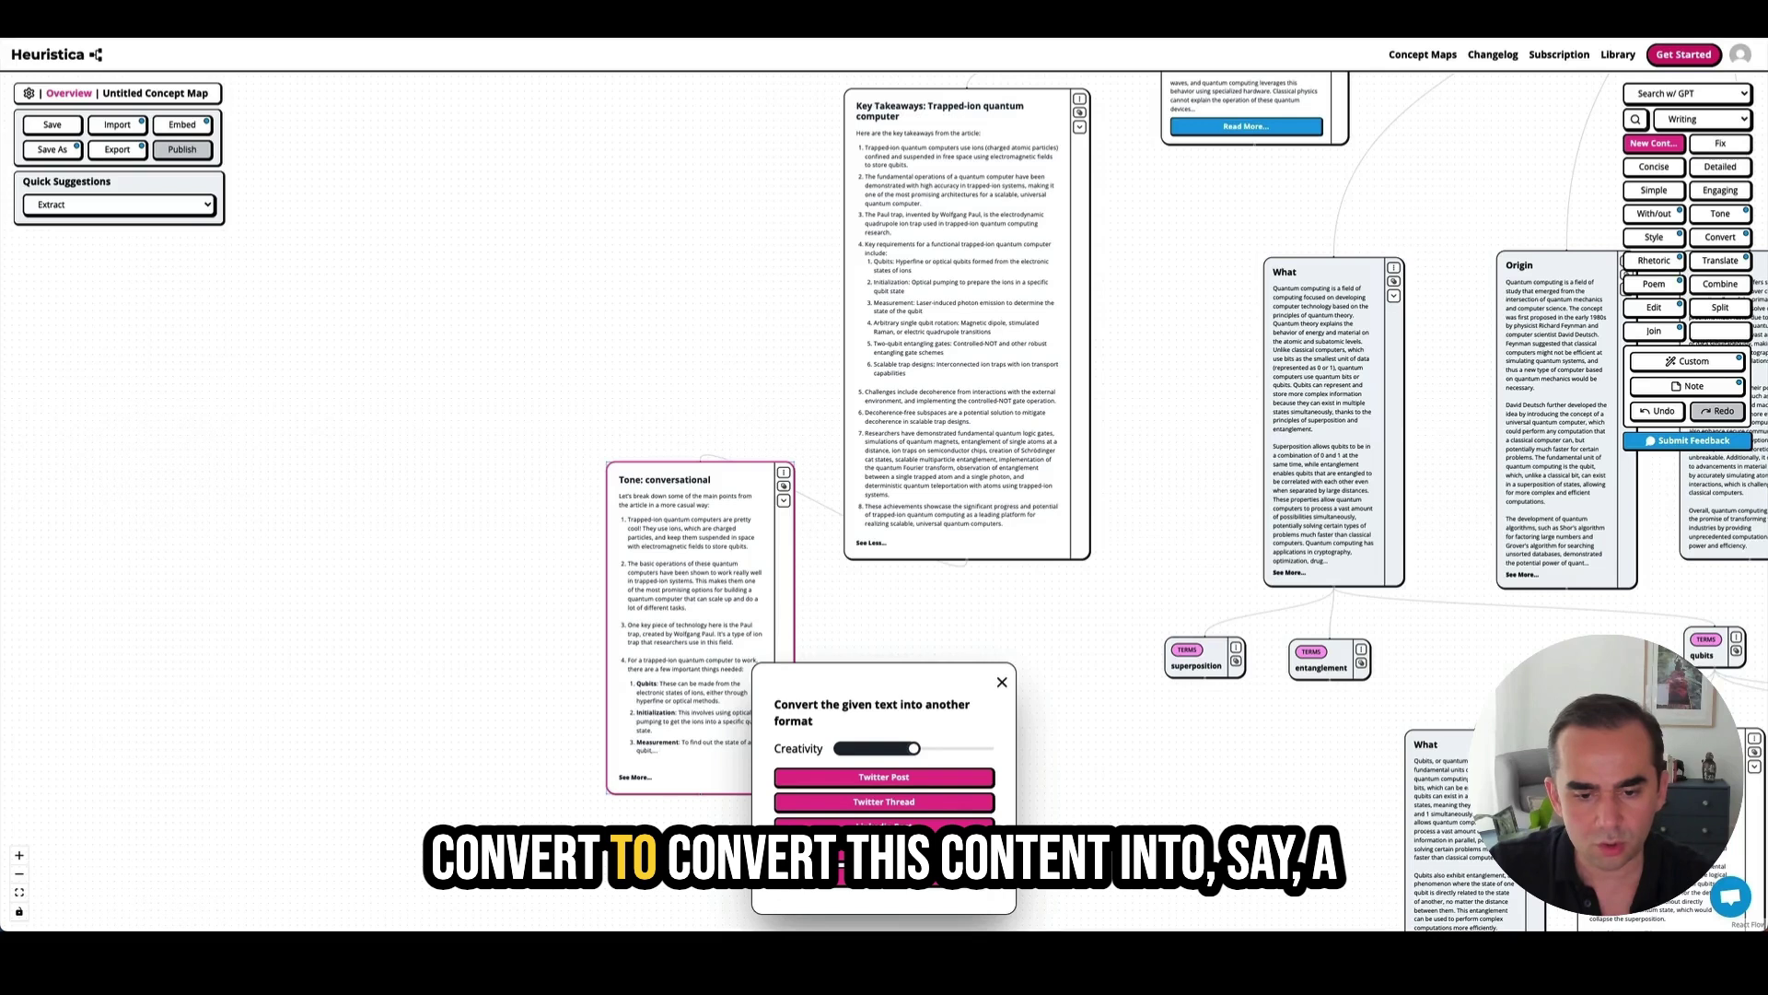
{"action": "left_click", "coordinate": [920, 784]}
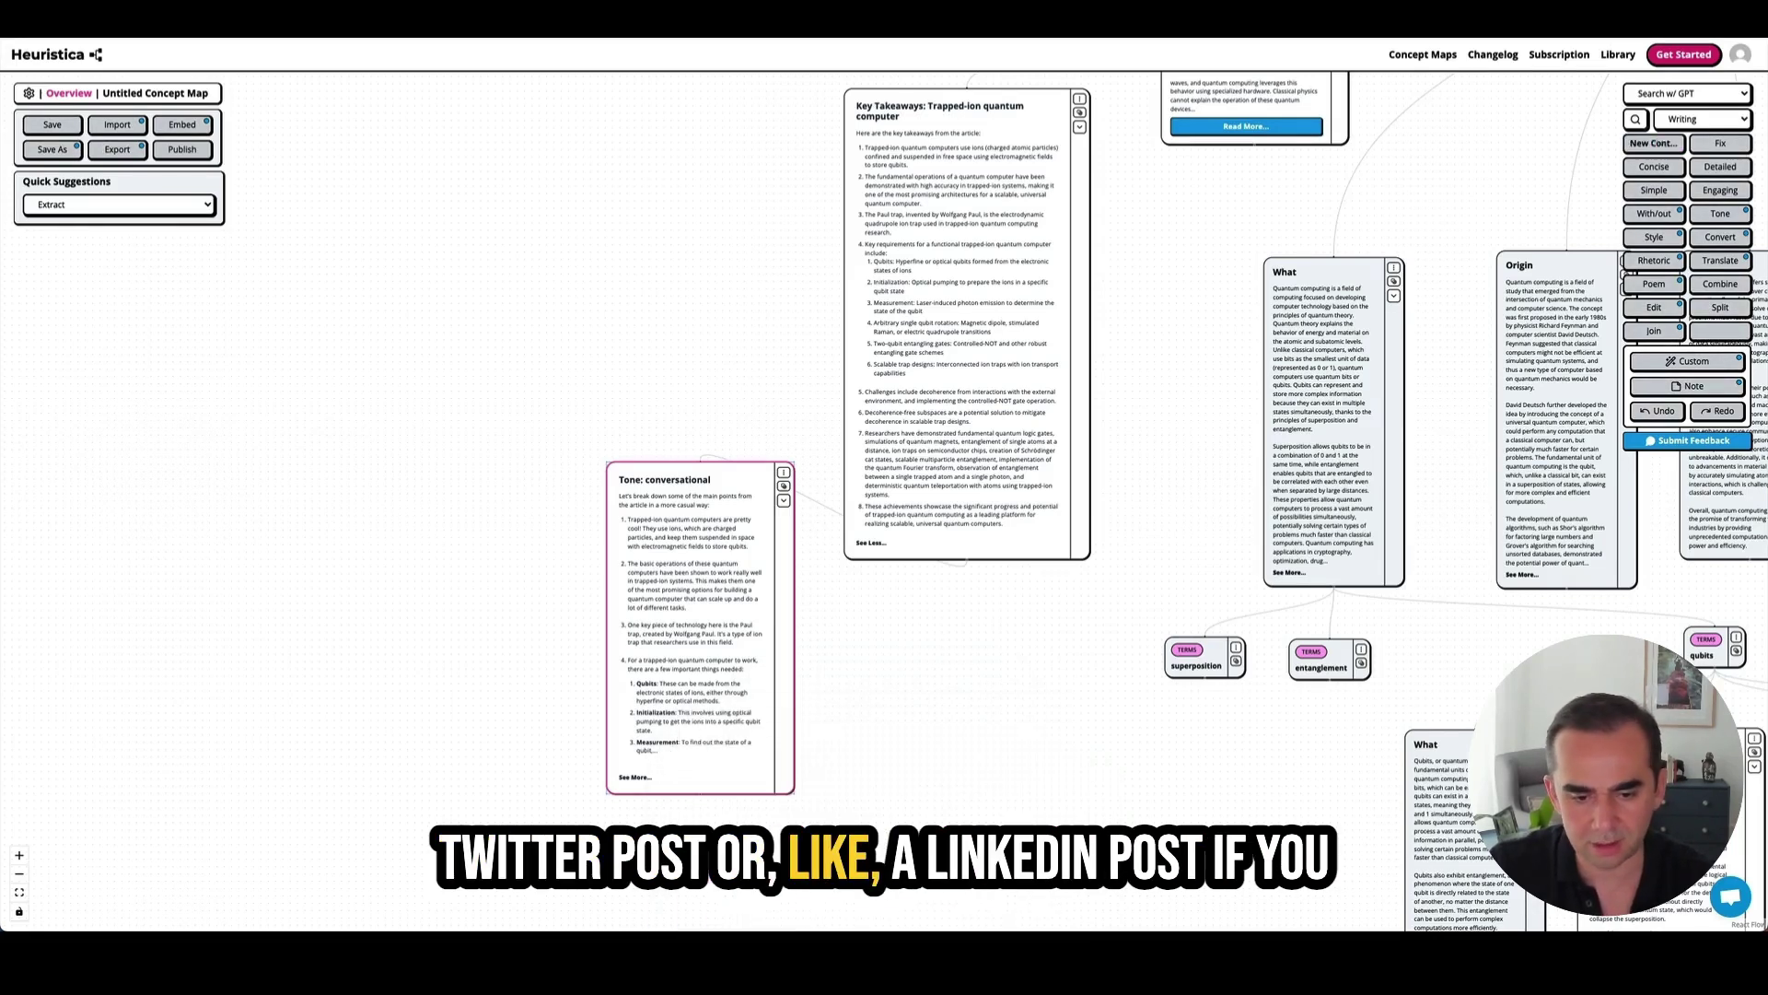
{"action": "left_click_drag", "start_coordinate": [700, 855], "coordinate": [586, 883]}
{"action": "left_click_drag", "start_coordinate": [910, 787], "coordinate": [911, 785]}
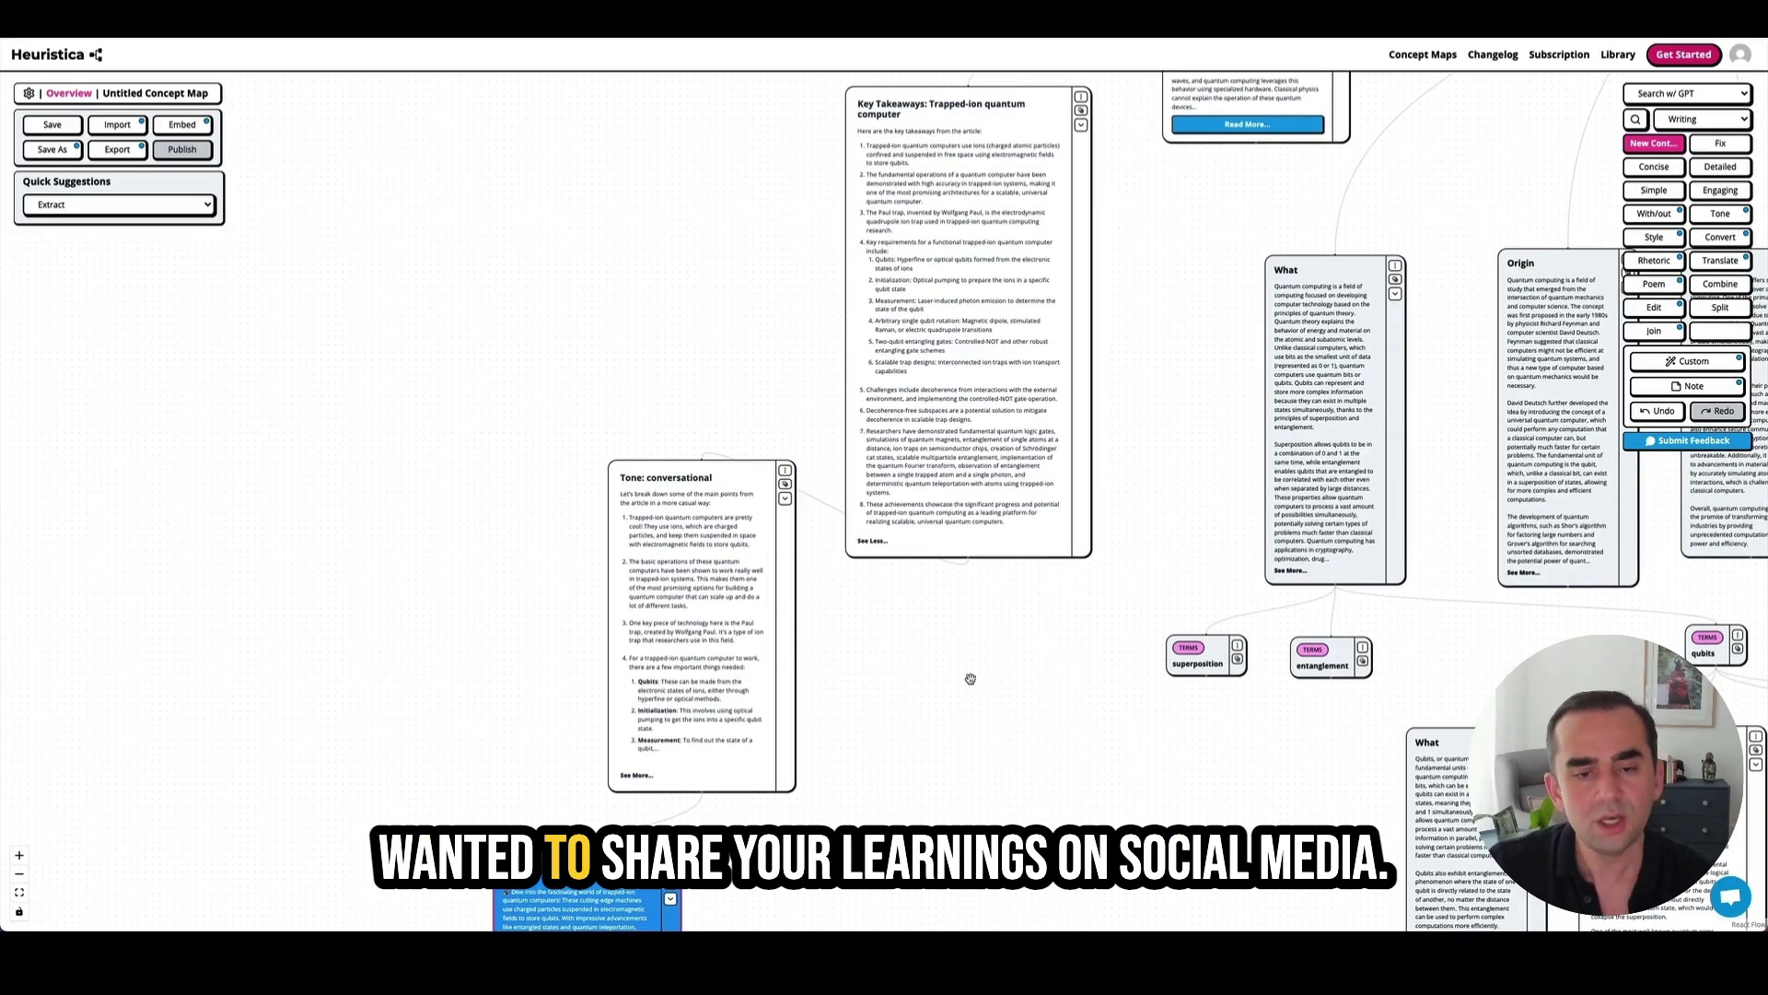
{"action": "left_click_drag", "start_coordinate": [868, 683], "coordinate": [905, 616]}
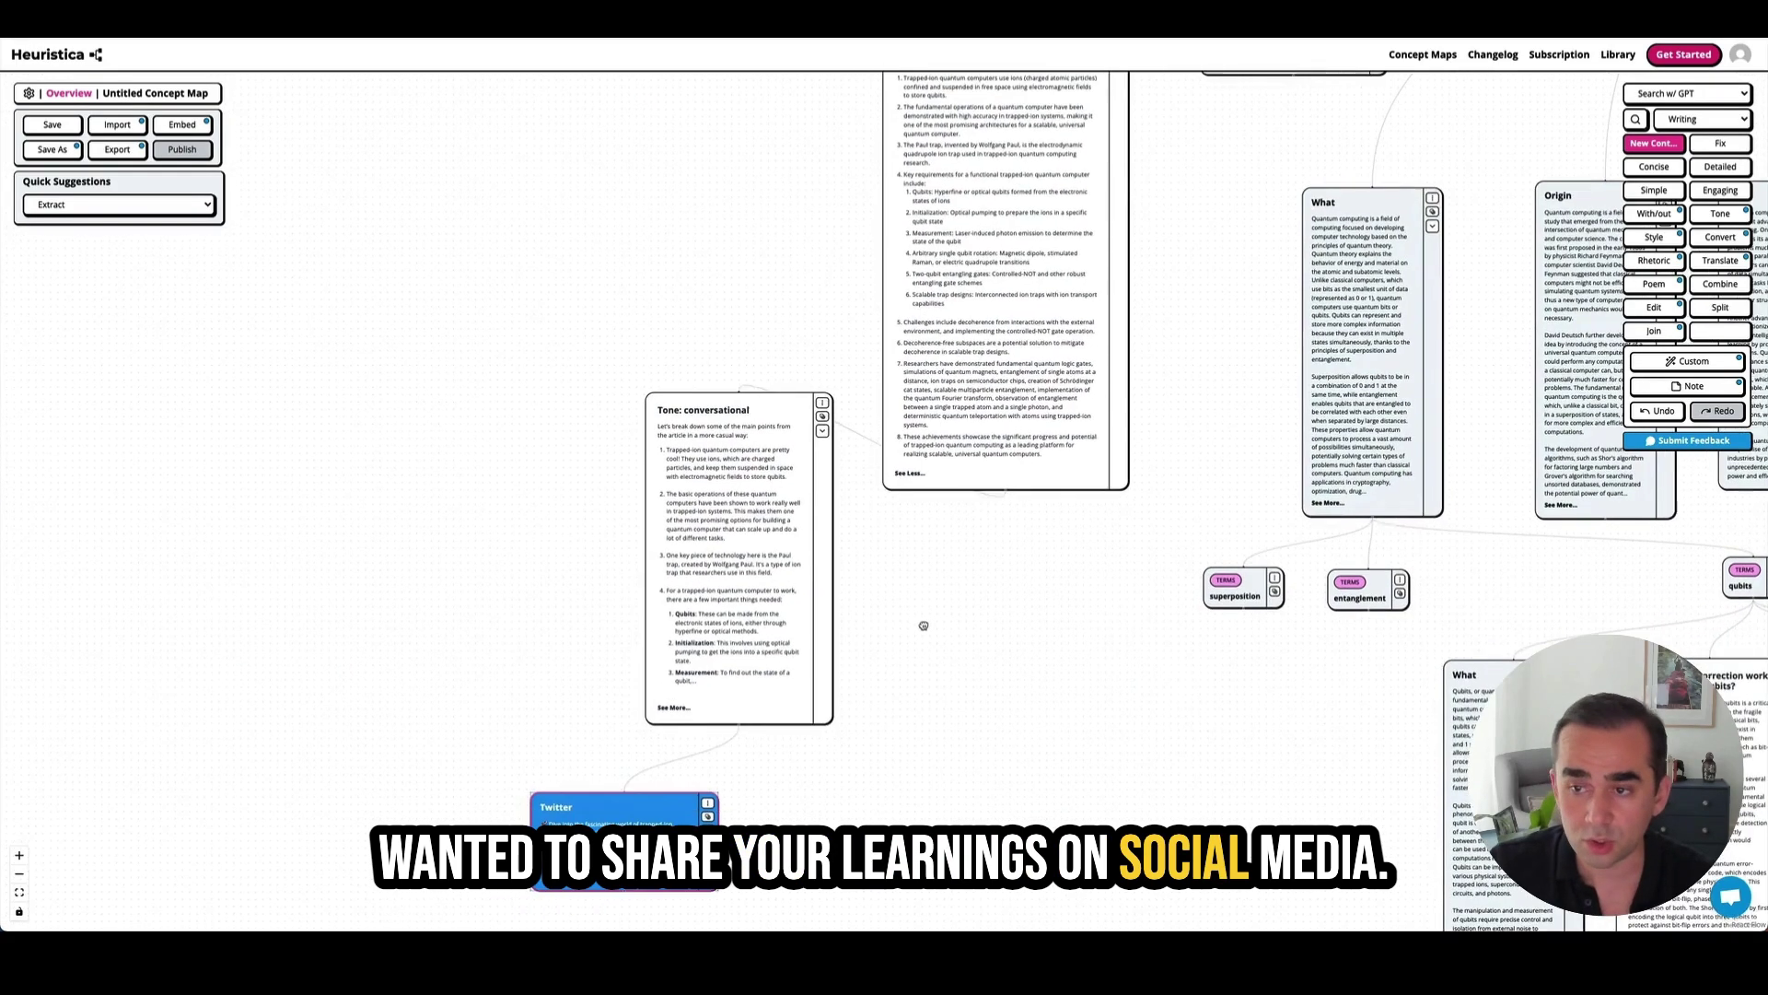
- Translate the conversational note into Italian and move the translation to the right, clear of the Twitter node
{"action": "left_click_drag", "start_coordinate": [783, 627], "coordinate": [779, 633]}
{"action": "left_click", "coordinate": [1727, 261]}
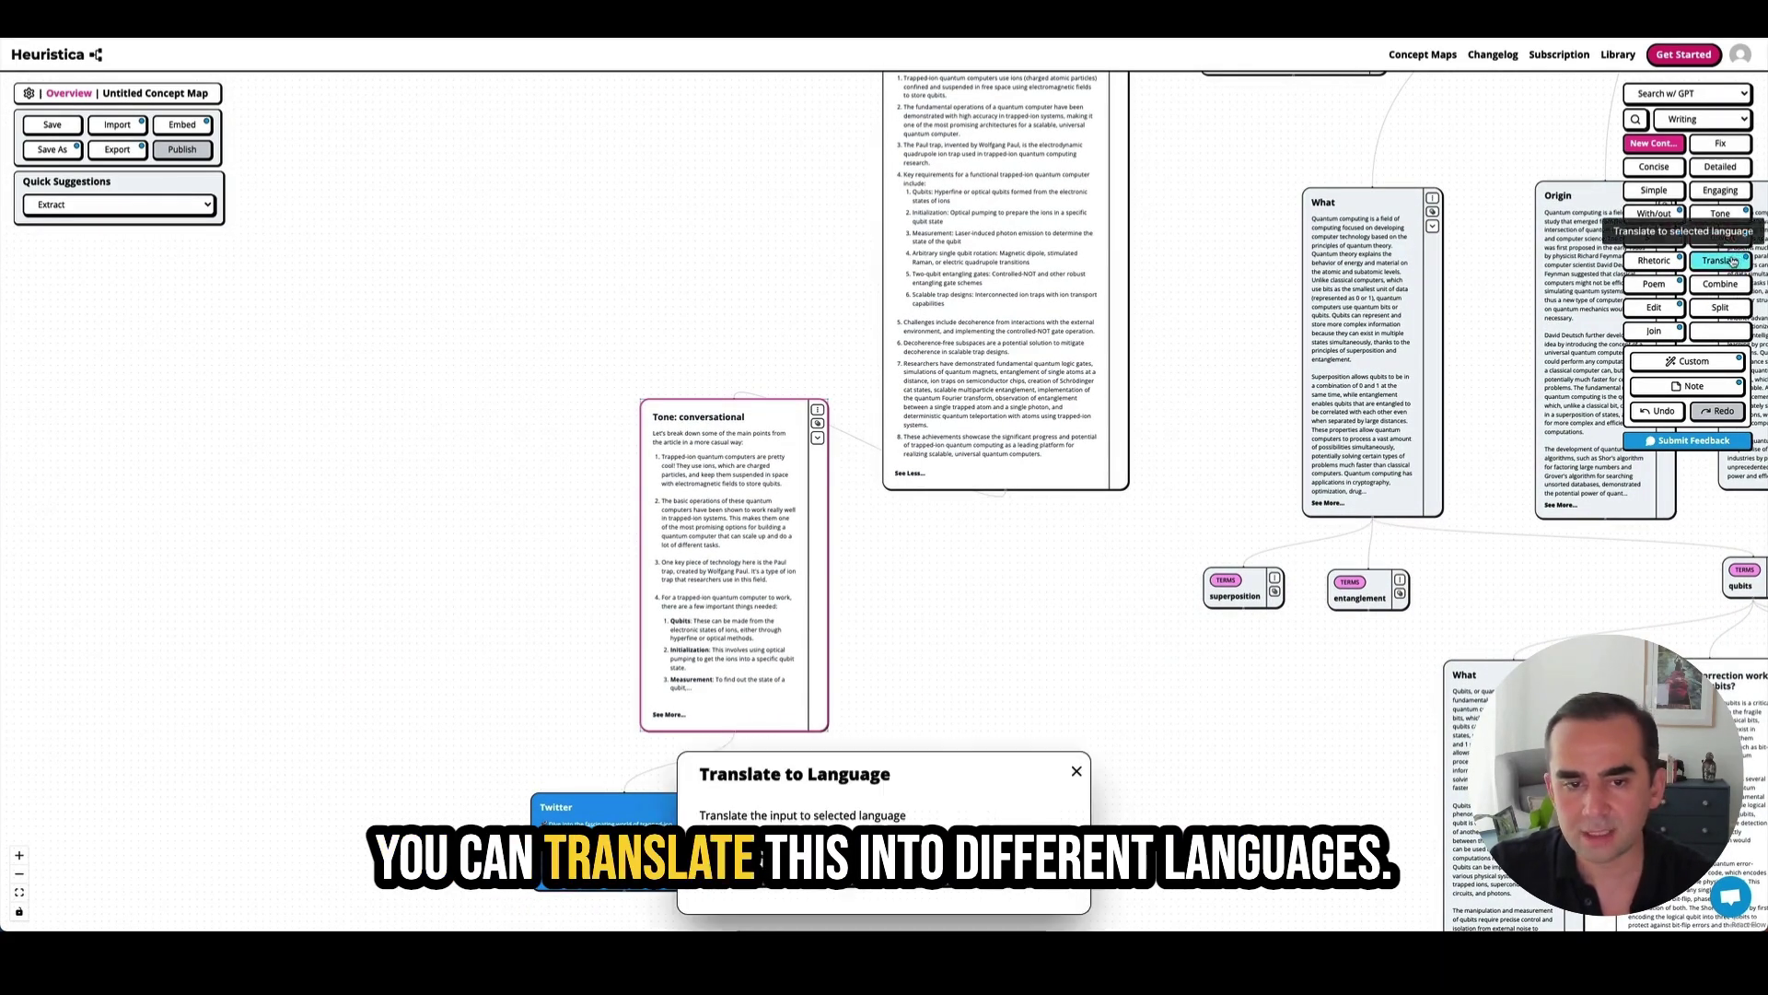
{"action": "left_click", "coordinate": [746, 857]}
{"action": "scroll", "coordinate": [750, 853], "scroll_direction": "down", "scroll_amount": 4}
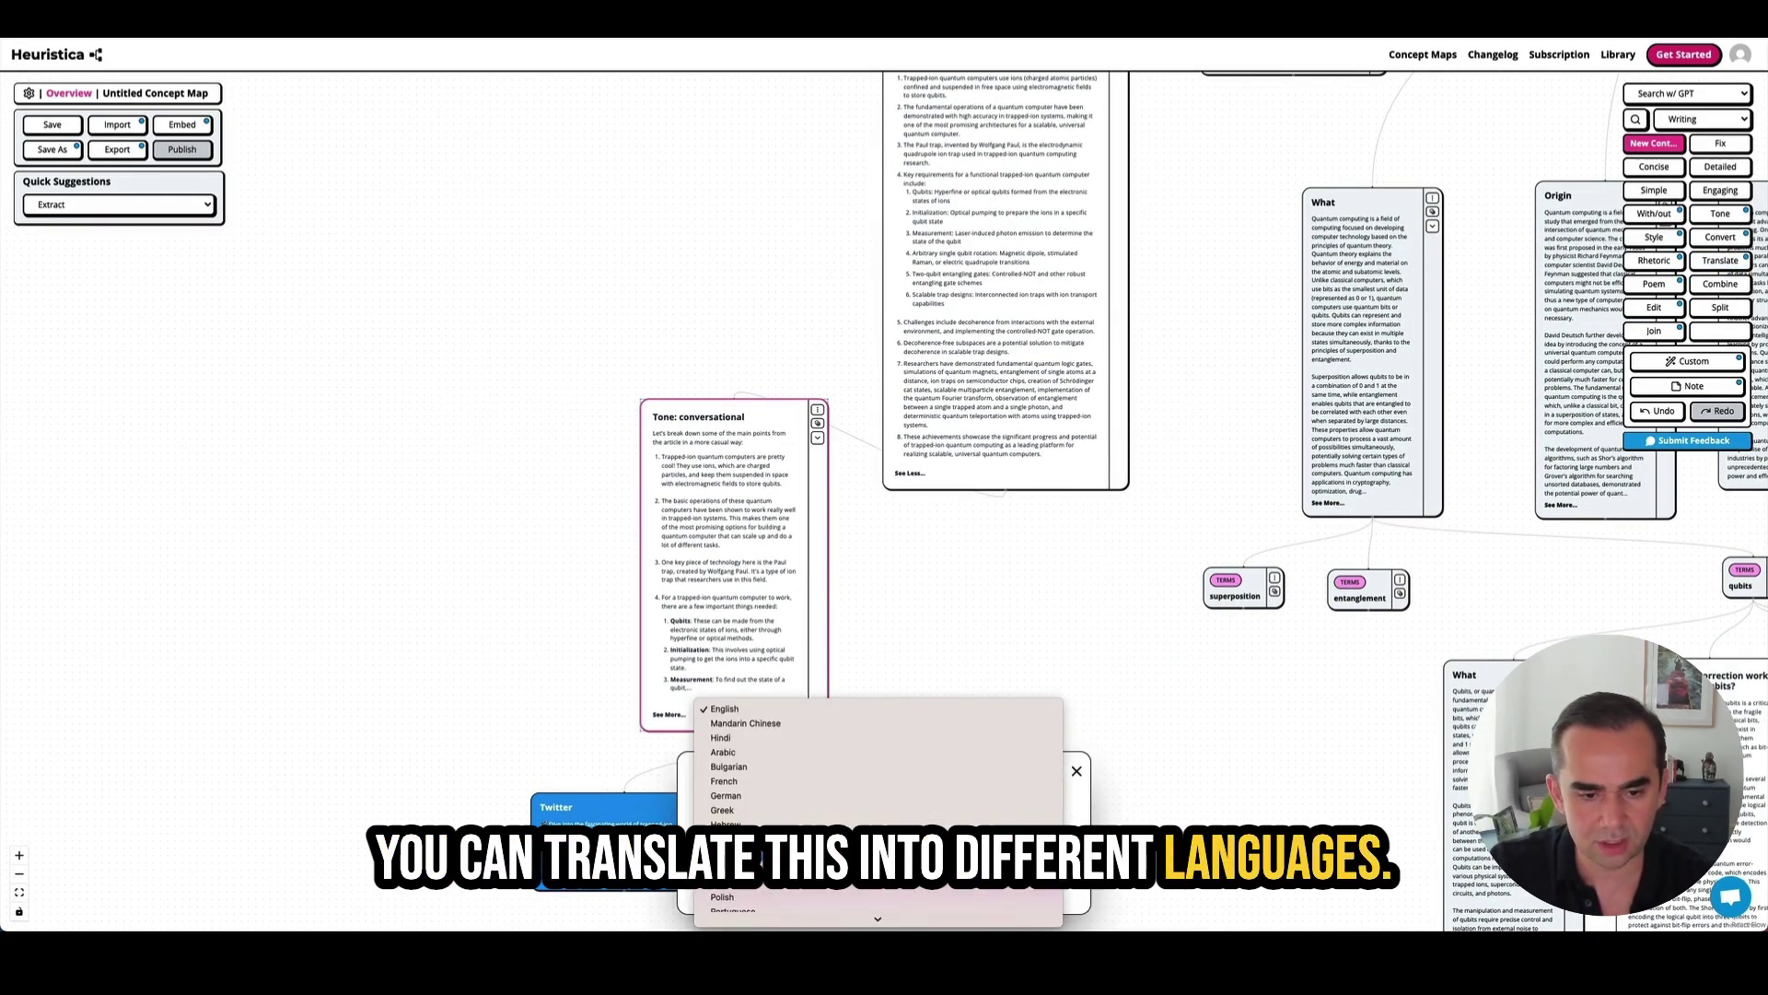
{"action": "left_click", "coordinate": [751, 837]}
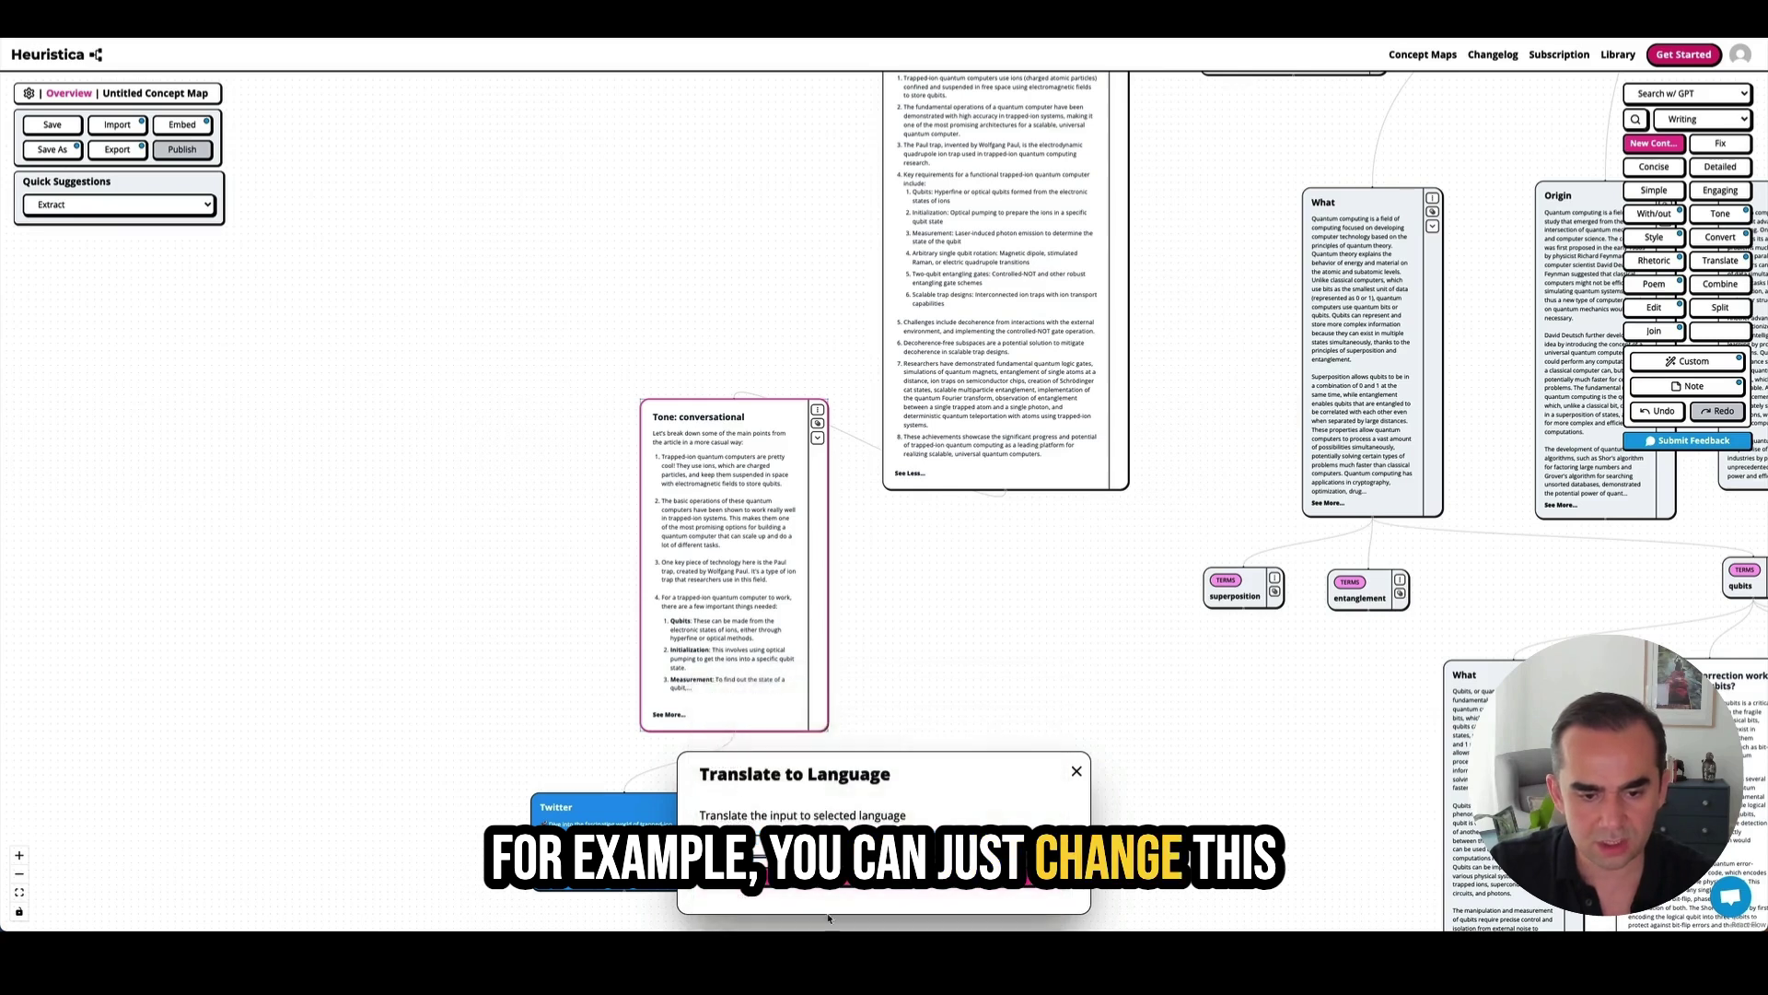
{"action": "left_click", "coordinate": [884, 883]}
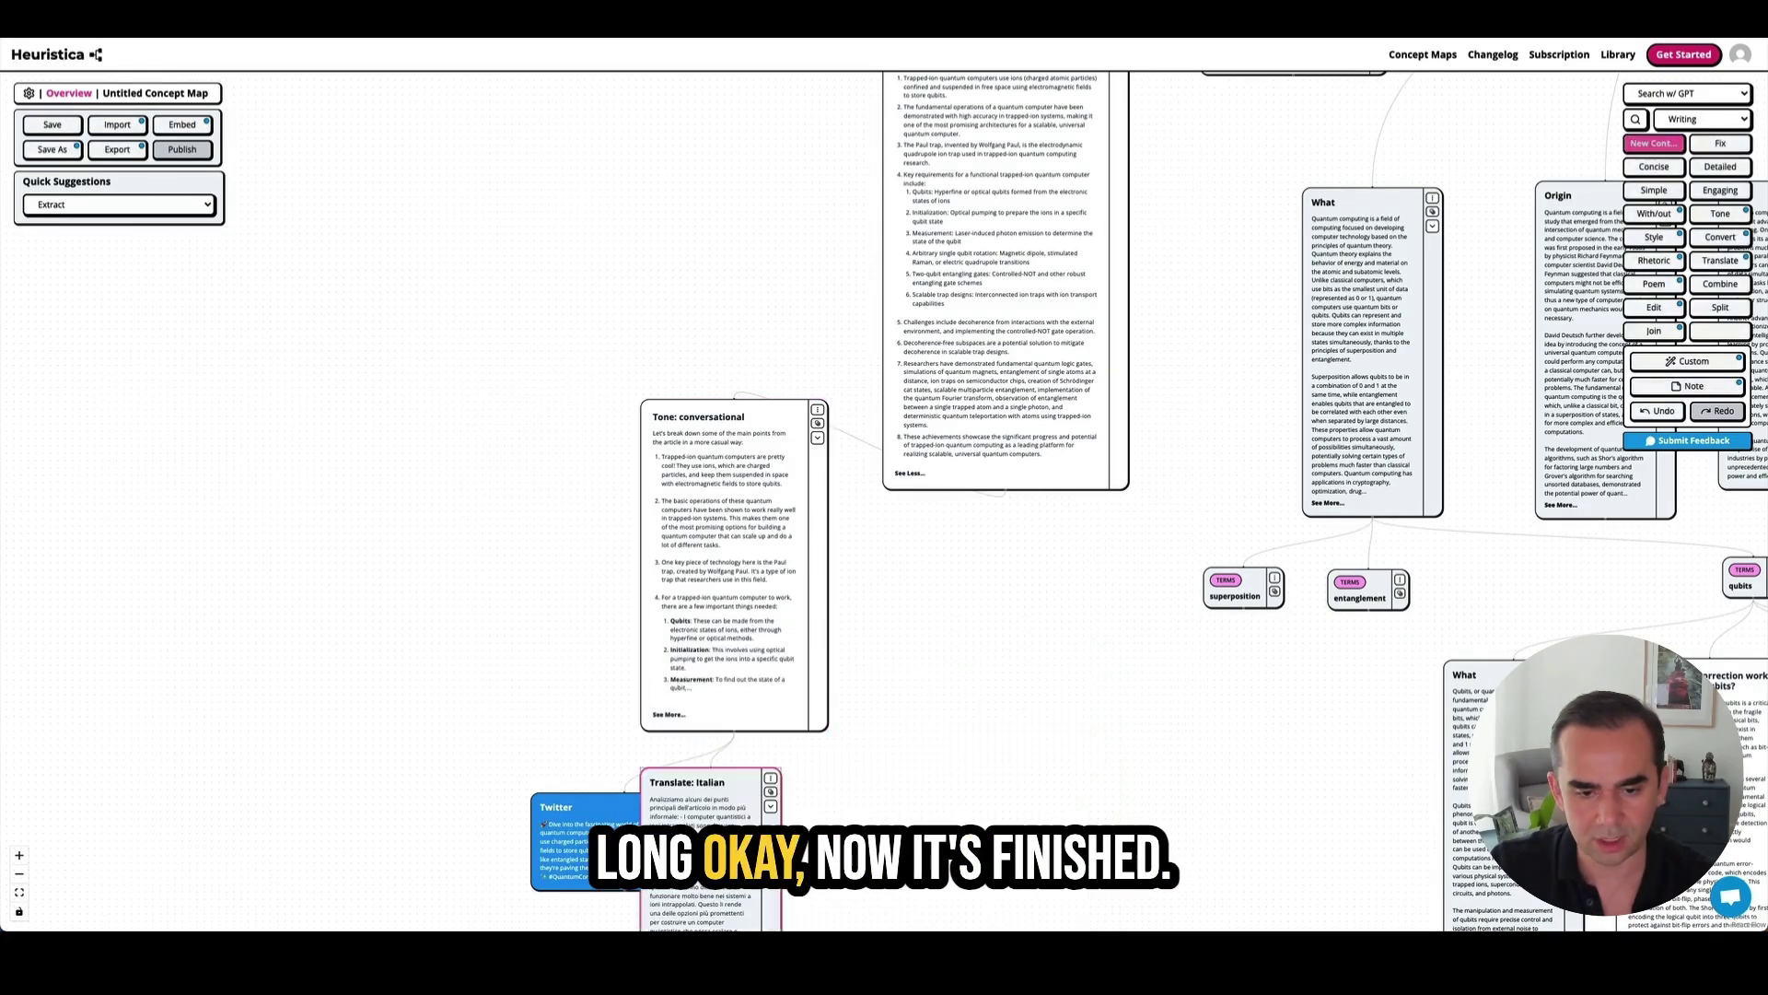
{"action": "left_click_drag", "start_coordinate": [729, 819], "coordinate": [1001, 643]}
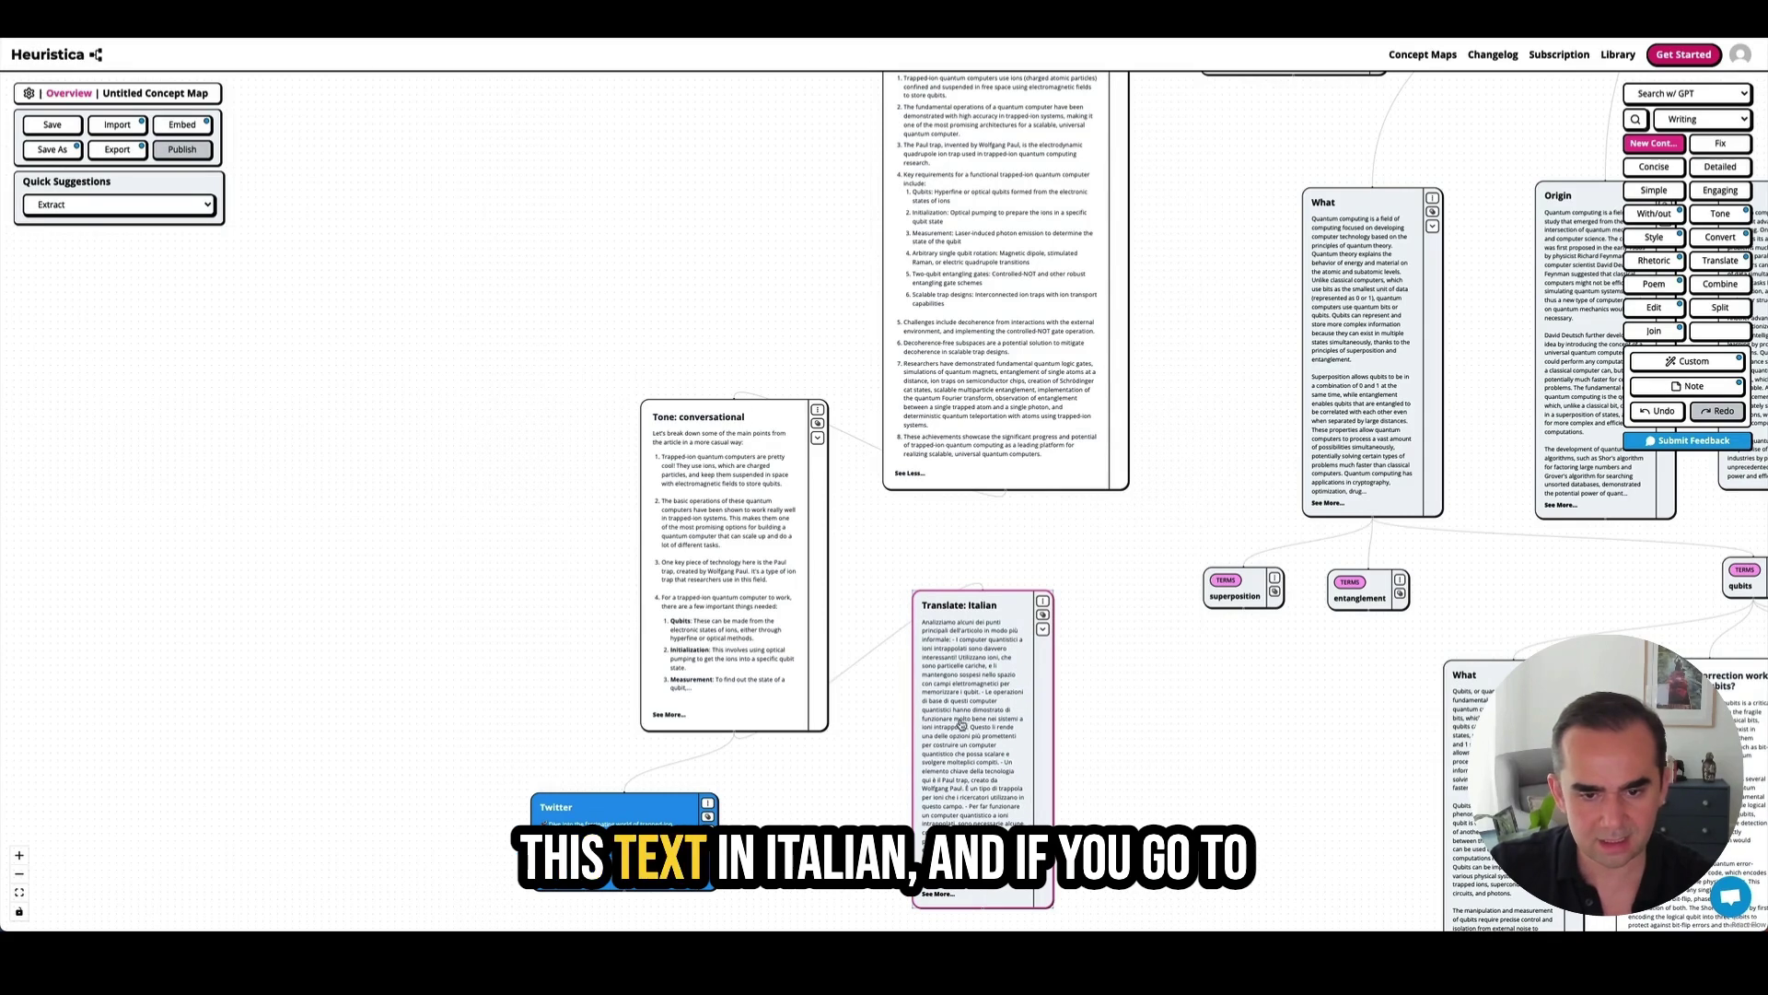
- View the languages available for AI responses in the settings and close them without changing anything
{"action": "left_click", "coordinate": [29, 93]}
{"action": "left_click", "coordinate": [824, 445]}
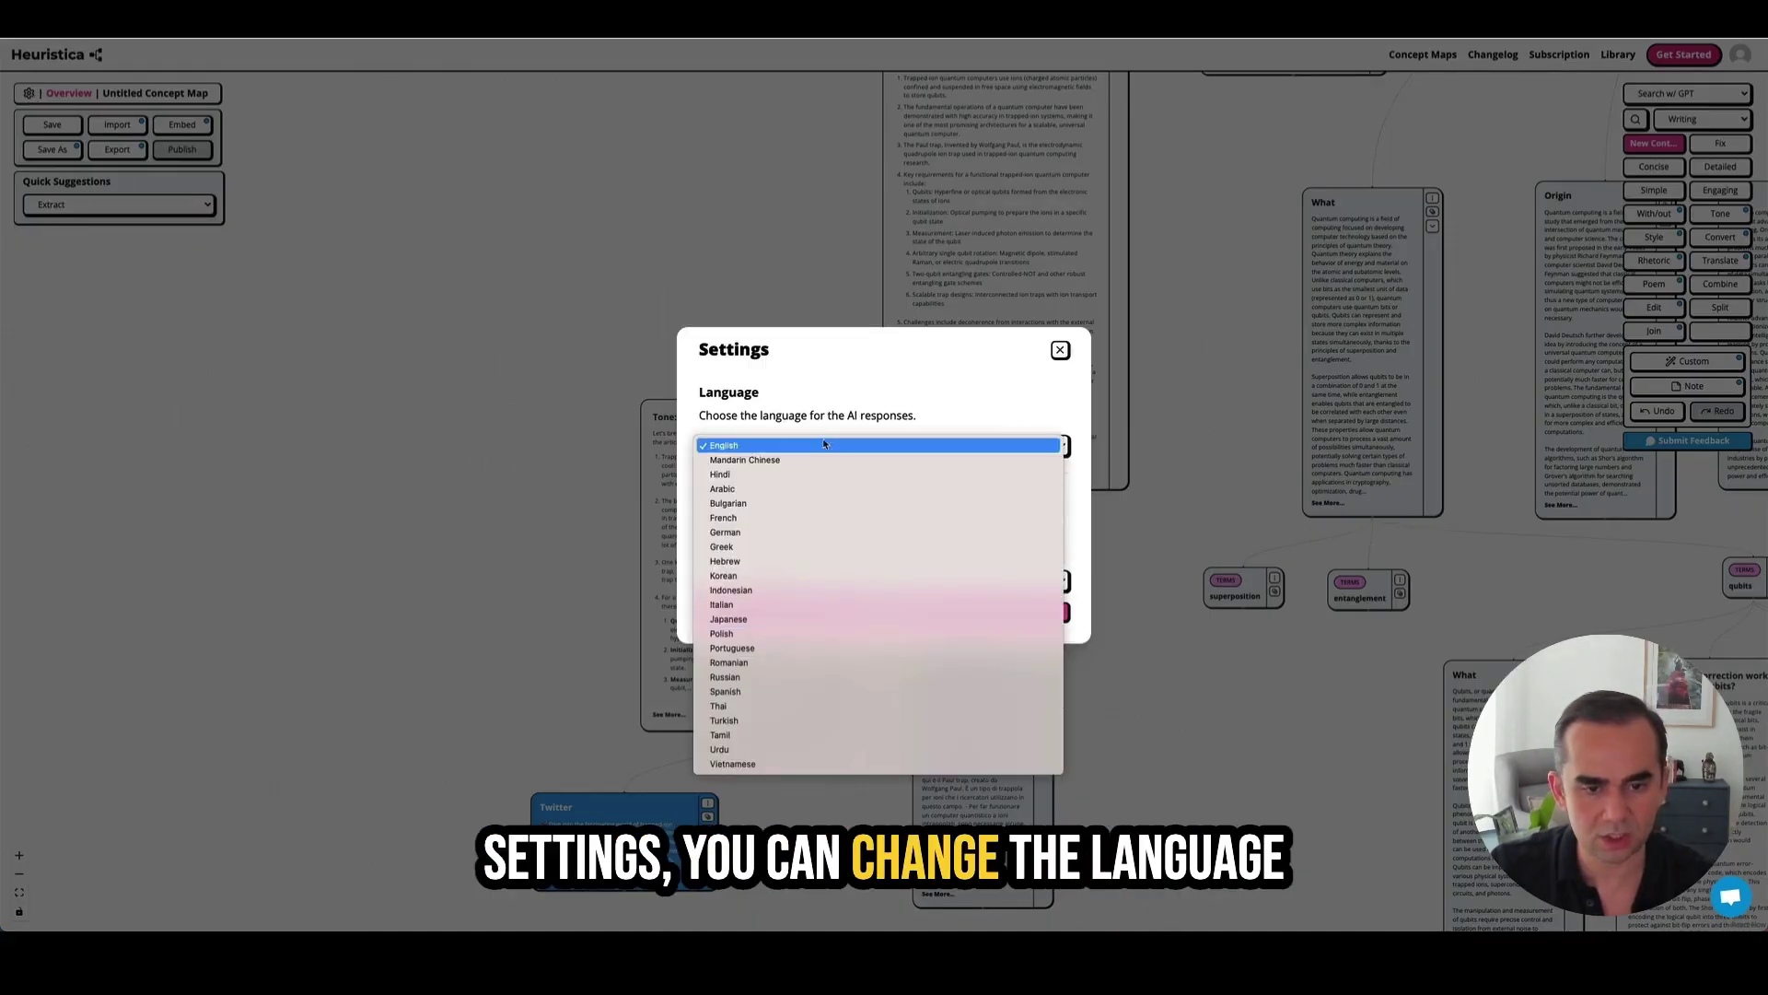
{"action": "left_click", "coordinate": [897, 406]}
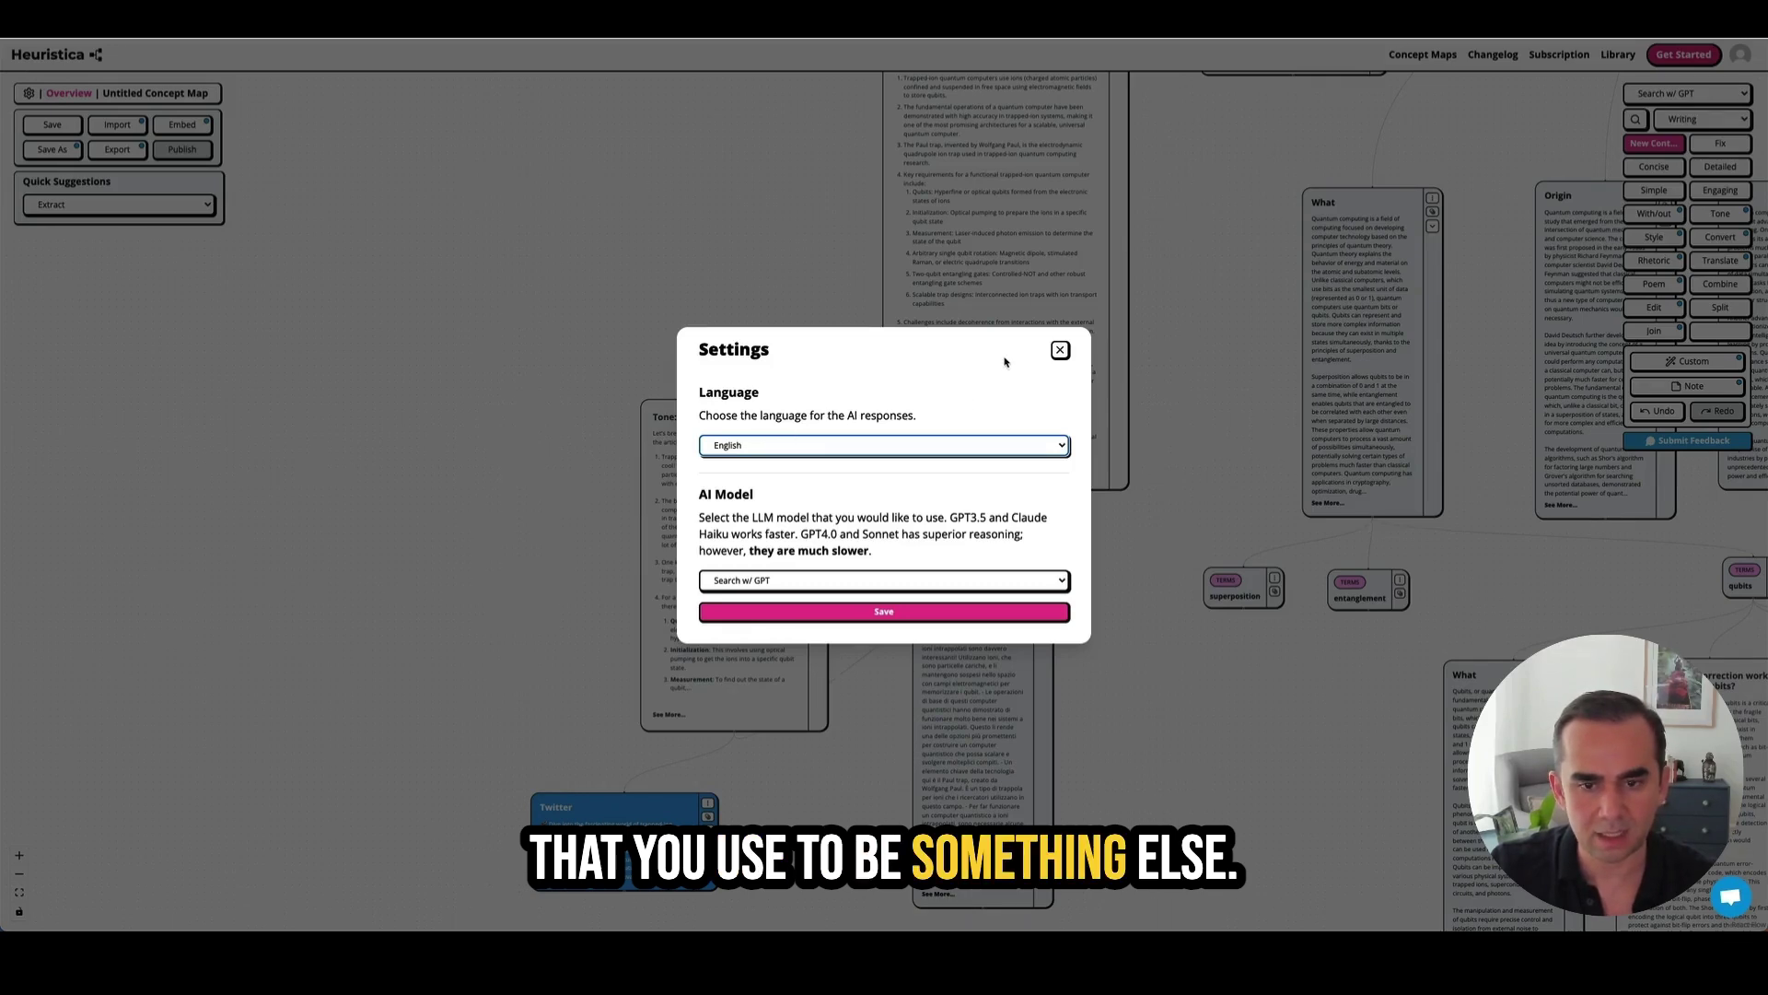
{"action": "left_click", "coordinate": [1061, 349]}
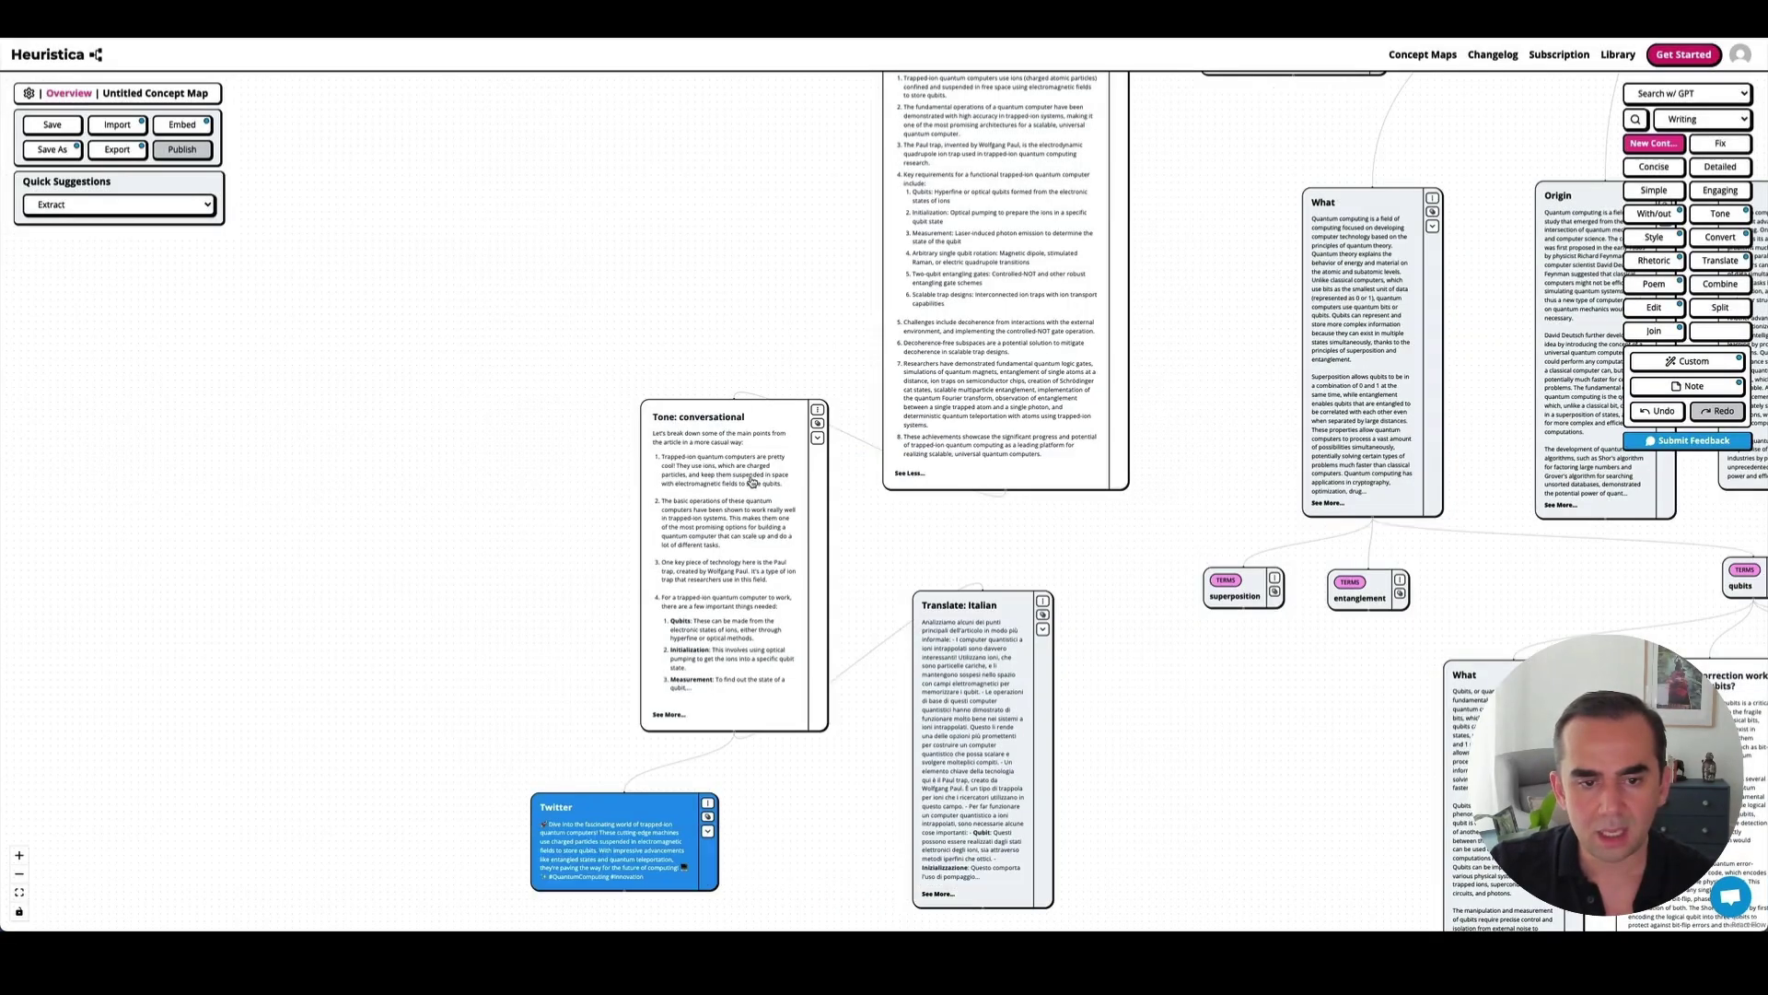
- Switch the AI model from Search w/ GPT to GPT-4o mini
{"action": "left_click", "coordinate": [1677, 93]}
{"action": "left_click", "coordinate": [1662, 13]}
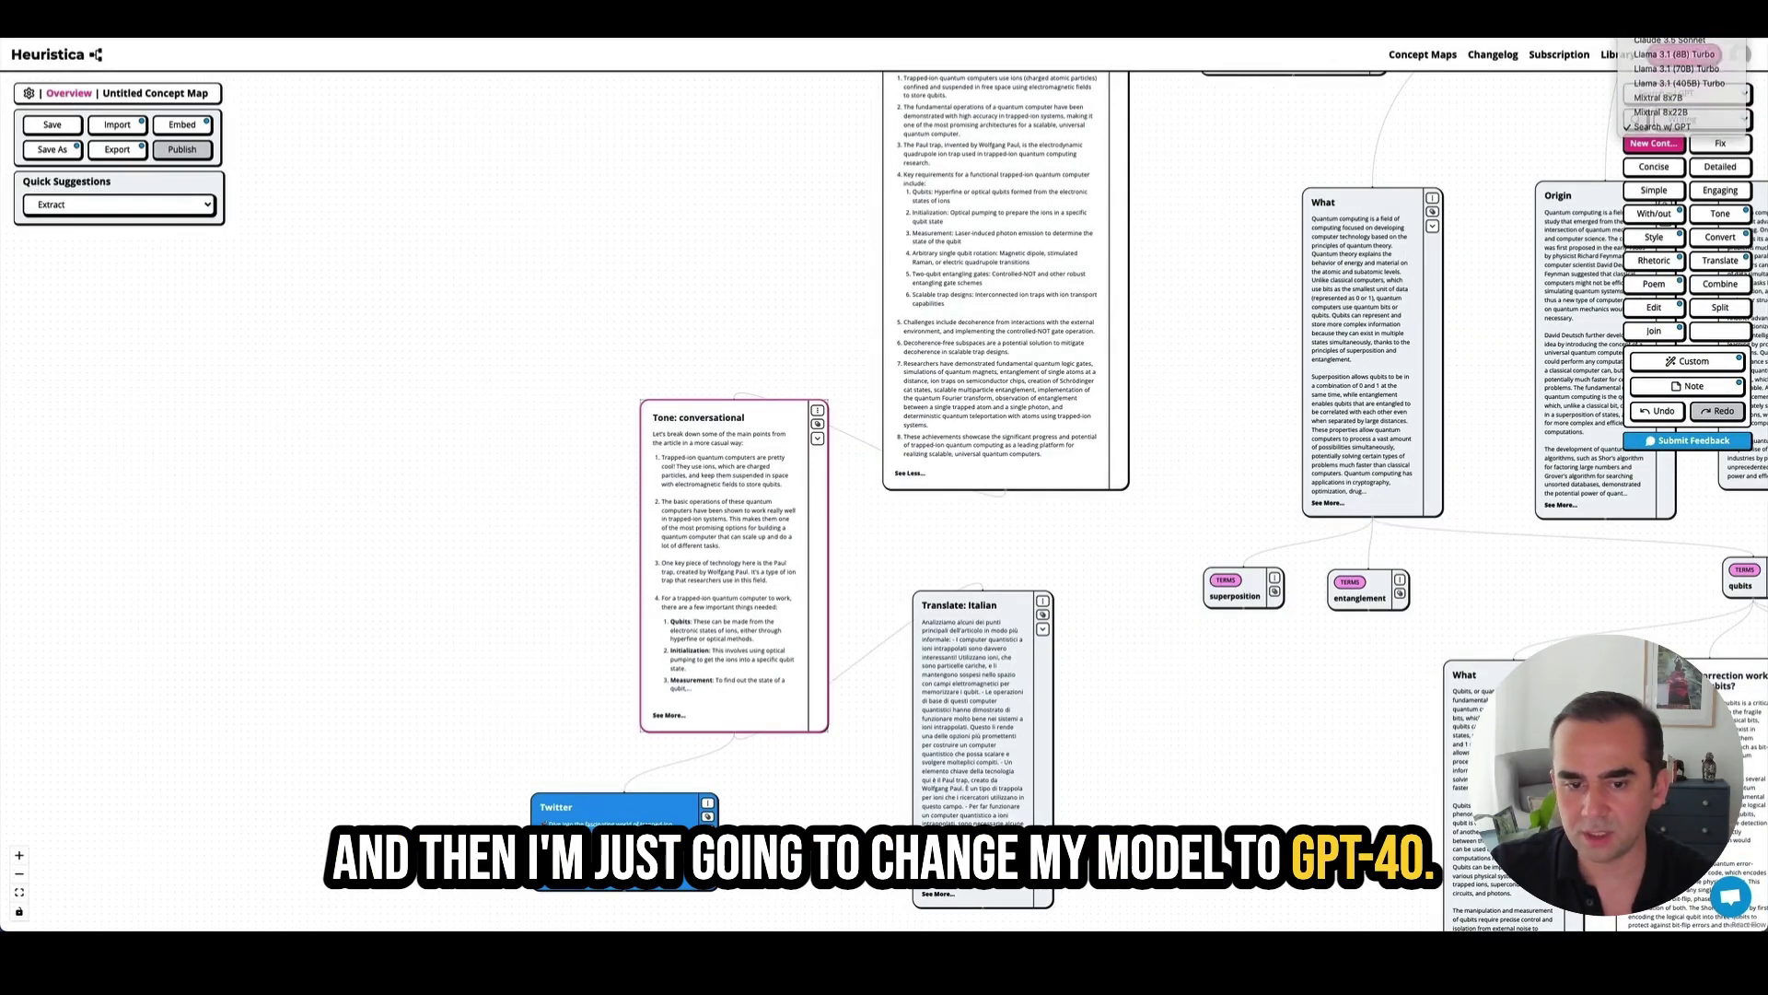
{"action": "left_click_drag", "start_coordinate": [1137, 616], "coordinate": [1093, 634]}
- Switch the prompt set to Technology and generate a Key Trends node from the Quantum Computing node
{"action": "left_click", "coordinate": [1682, 119]}
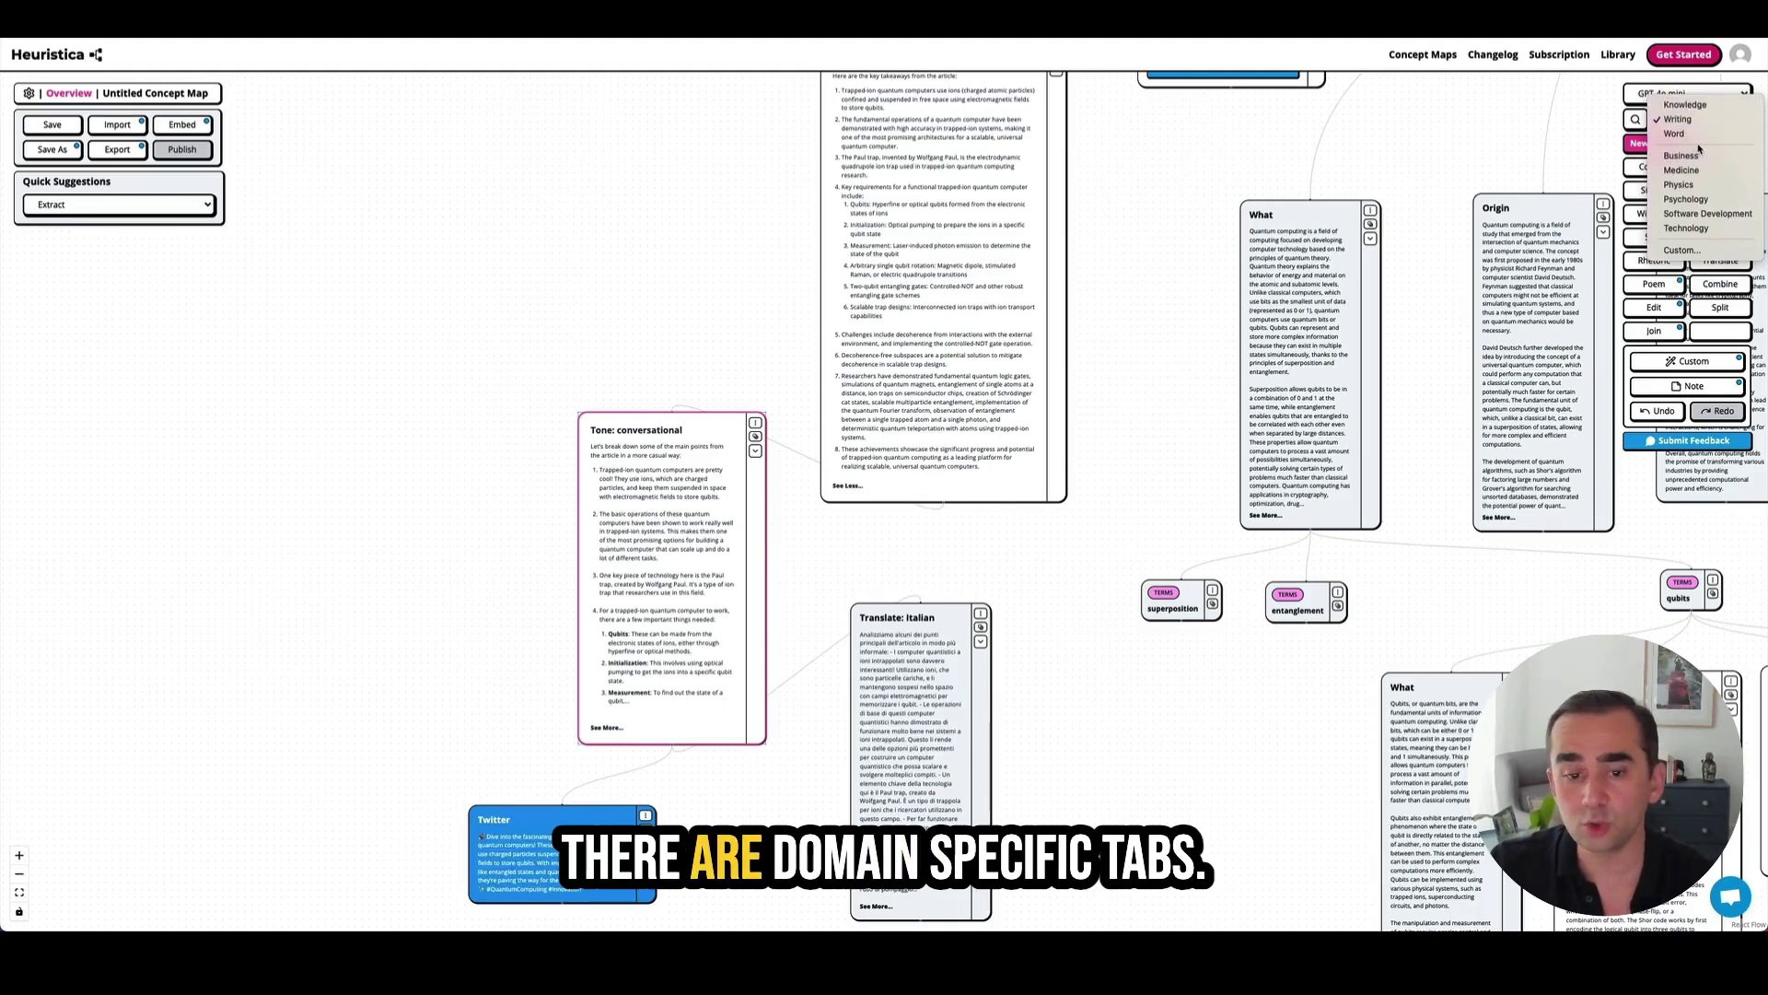
{"action": "left_click", "coordinate": [1711, 231]}
{"action": "left_click_drag", "start_coordinate": [1481, 136], "coordinate": [1404, 172]}
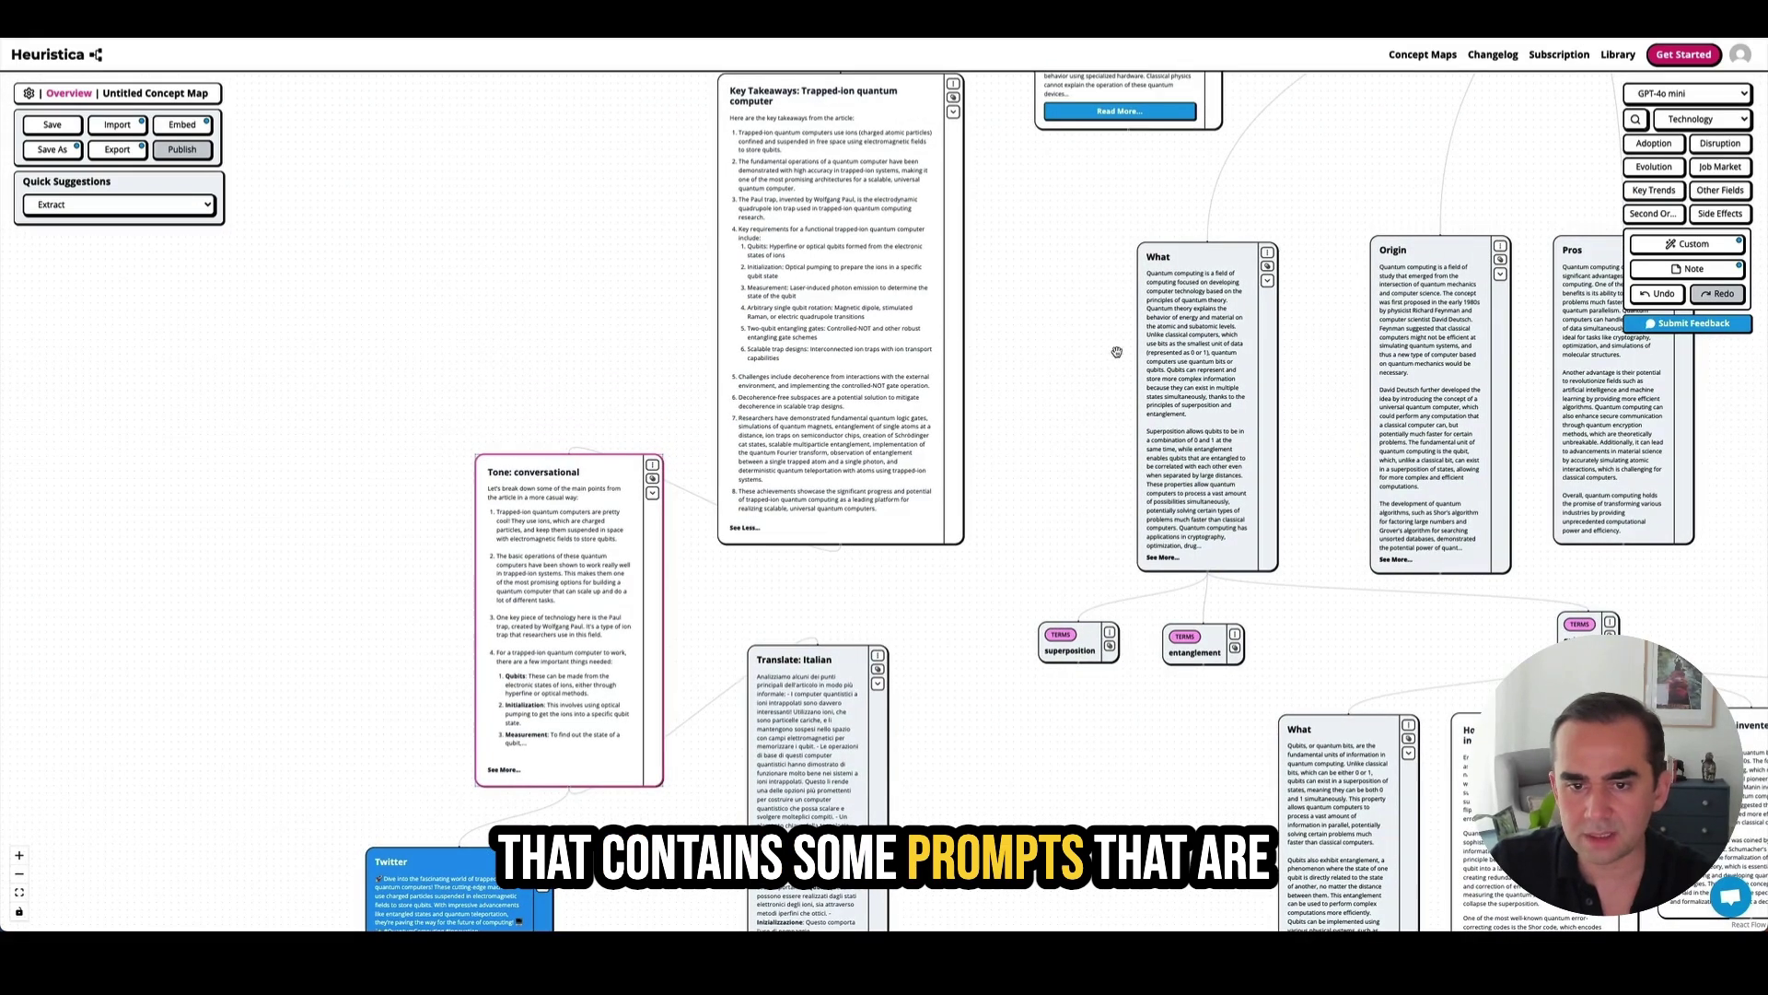
{"action": "left_click_drag", "start_coordinate": [1037, 407], "coordinate": [891, 324]}
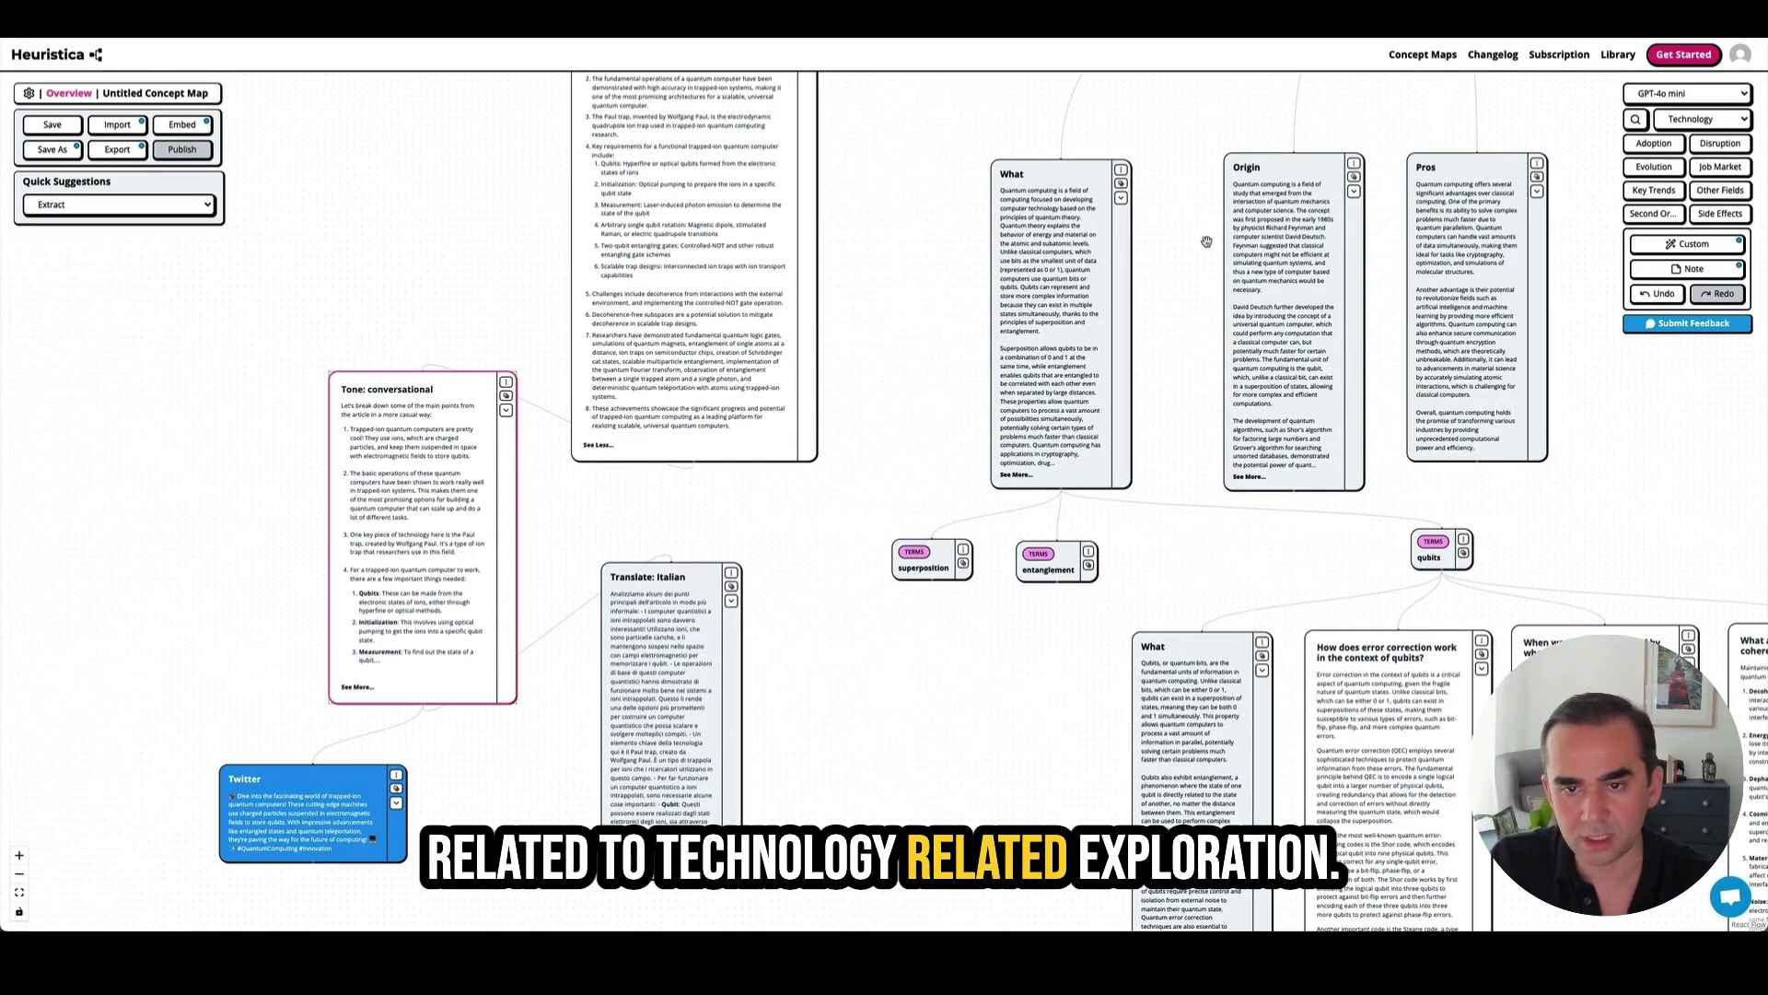
{"action": "left_click_drag", "start_coordinate": [1186, 157], "coordinate": [815, 716]}
{"action": "left_click_drag", "start_coordinate": [1044, 289], "coordinate": [975, 369]}
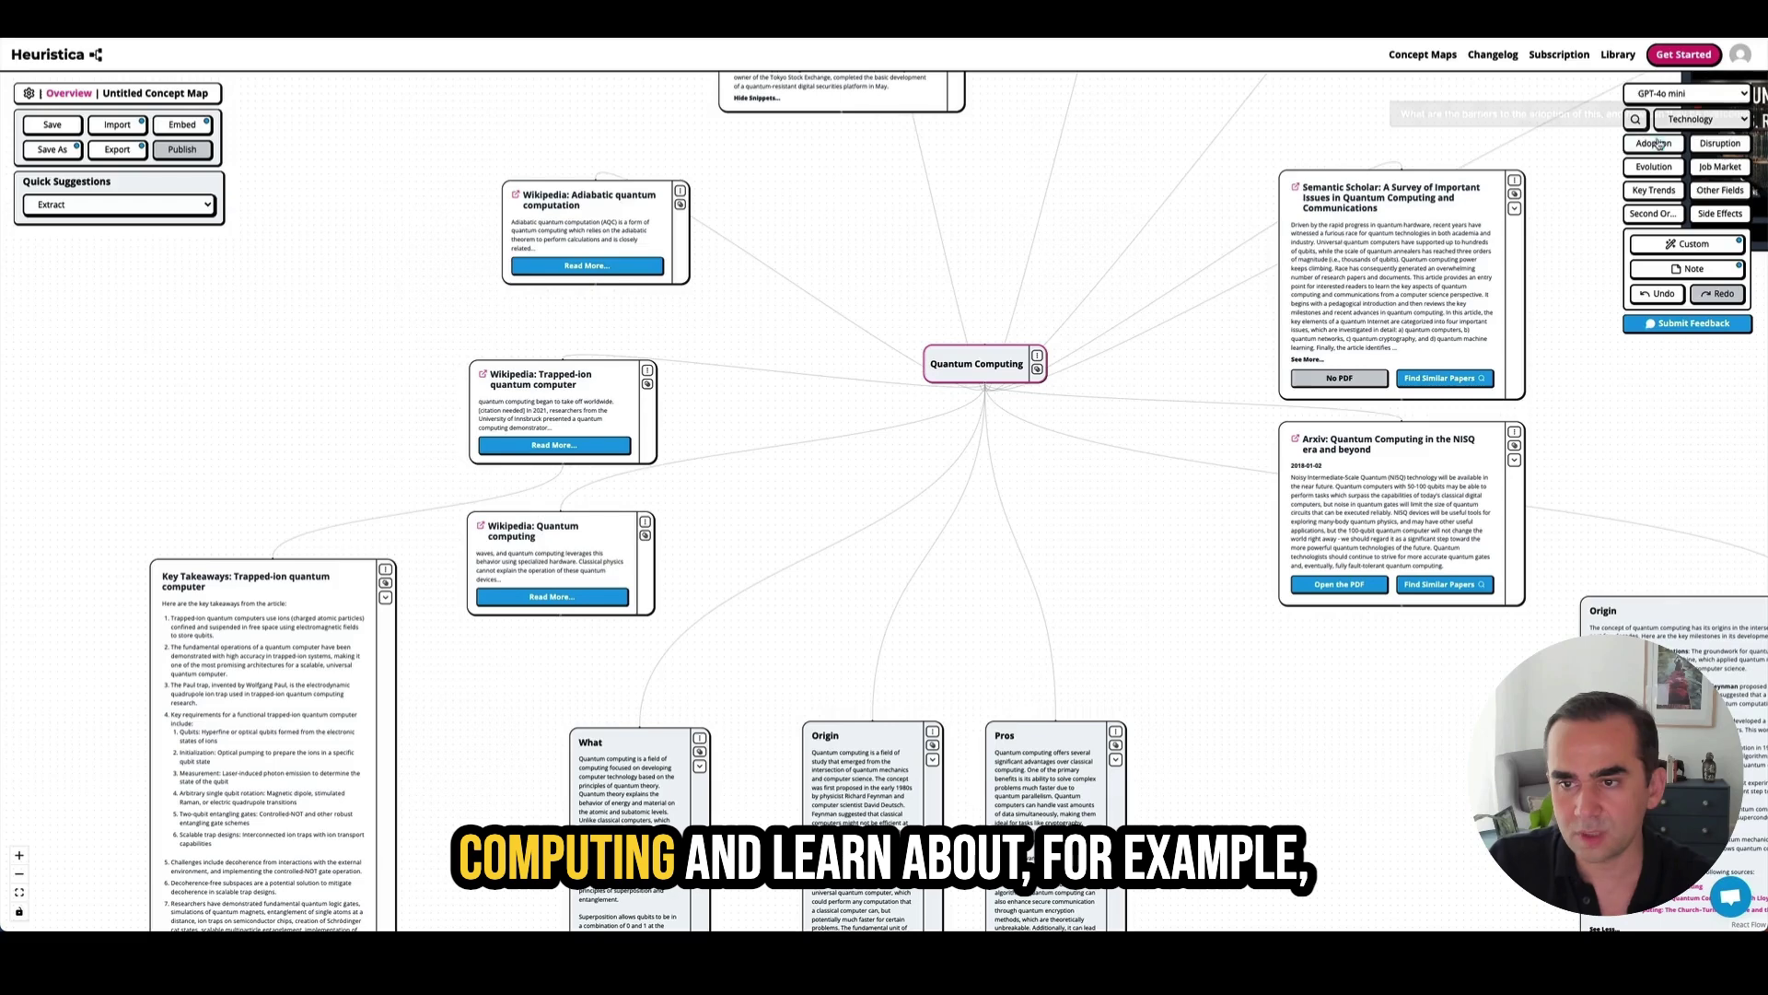
{"action": "left_click", "coordinate": [1654, 191]}
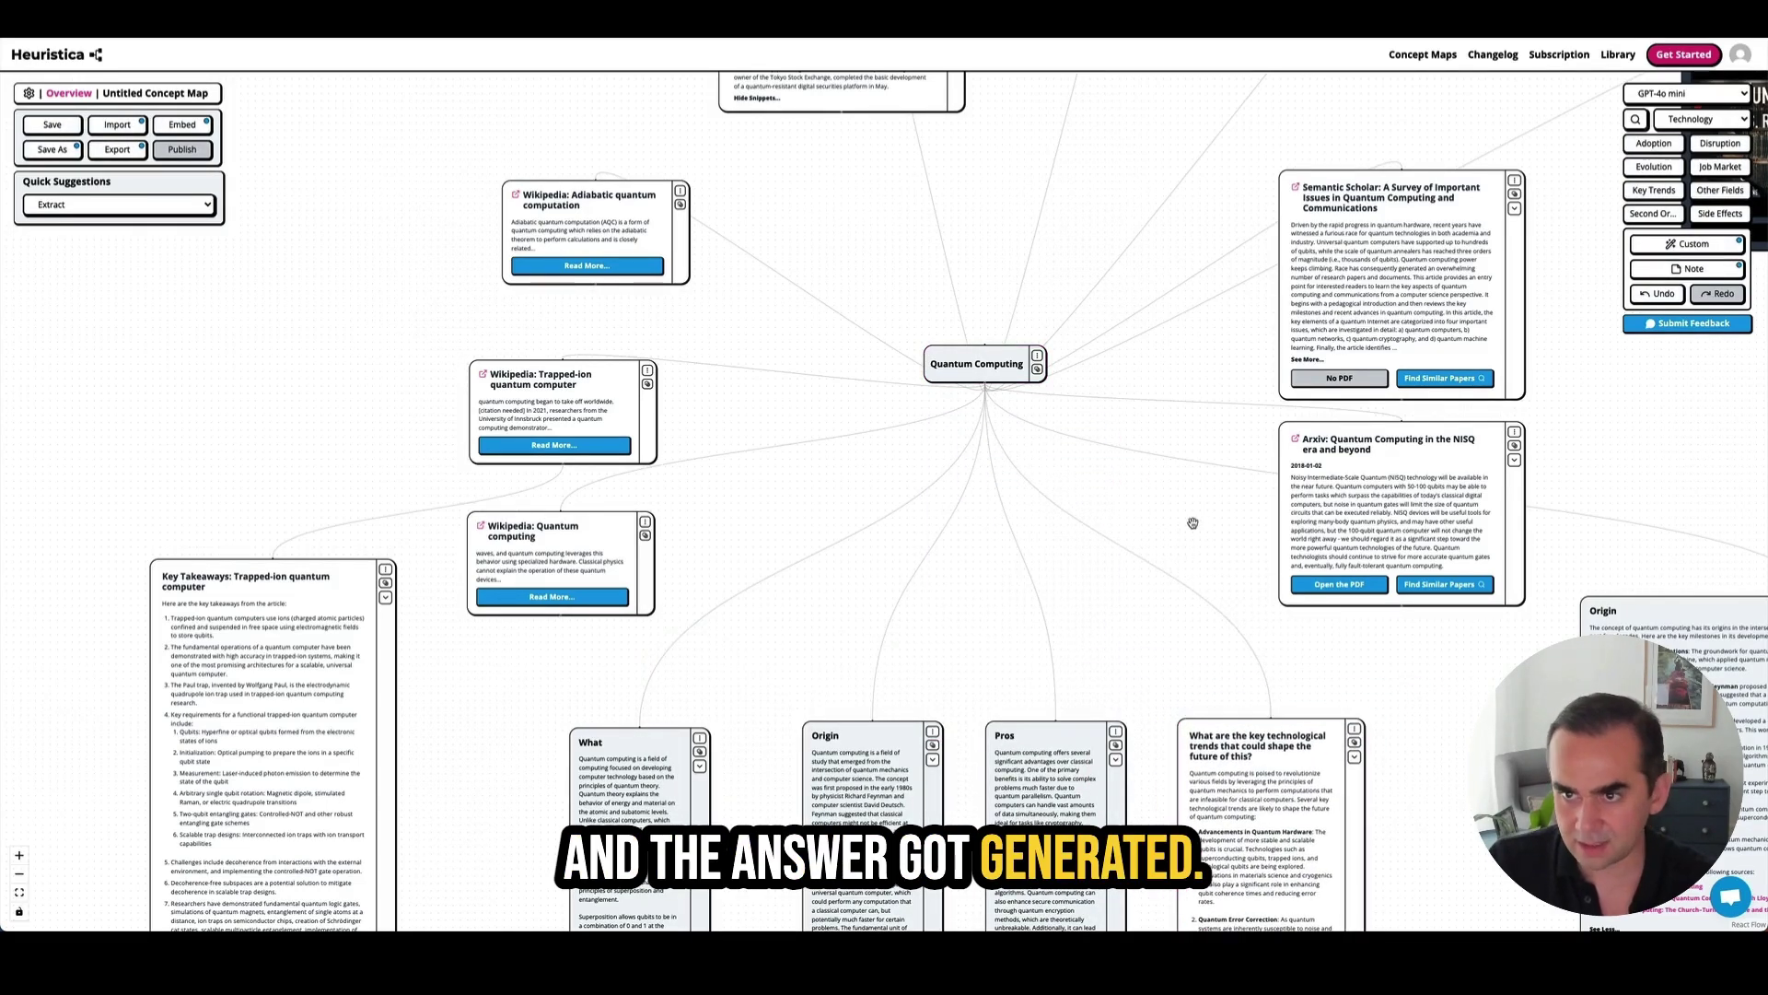
- Switch to the custom prompt set and start a new prompt button labelled Who/When
{"action": "left_click", "coordinate": [1700, 119]}
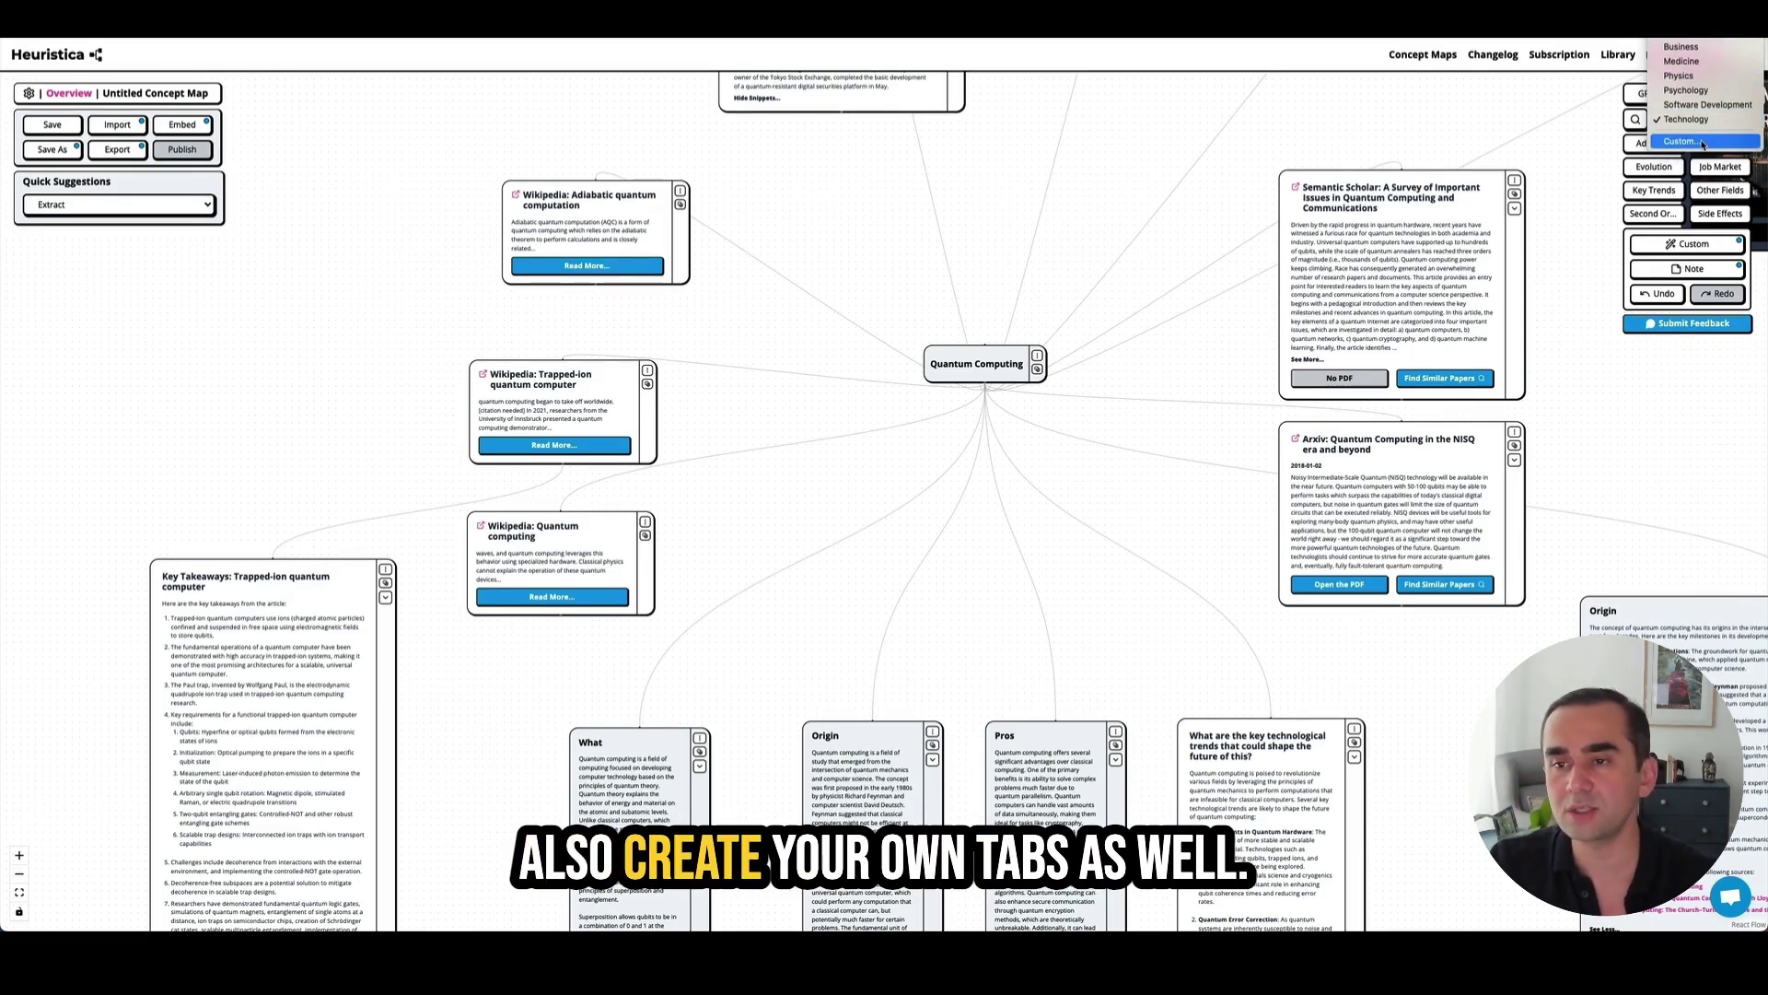
{"action": "left_click", "coordinate": [1702, 142]}
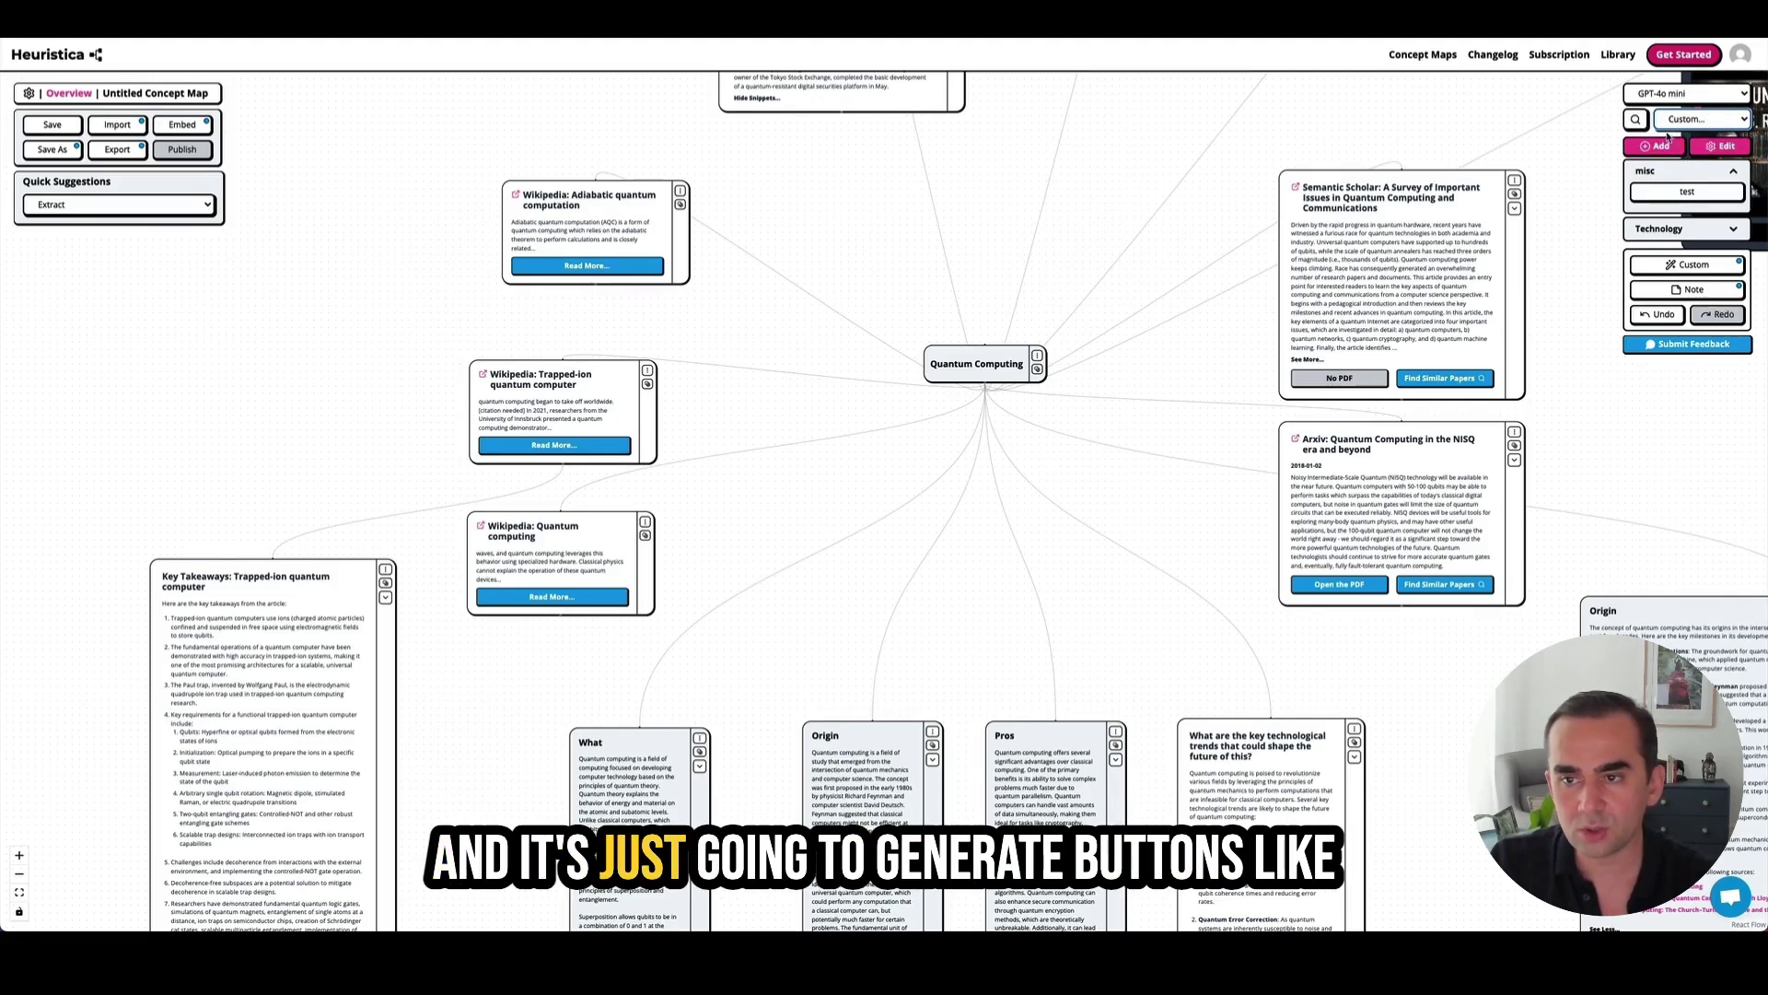
{"action": "left_click", "coordinate": [1655, 148]}
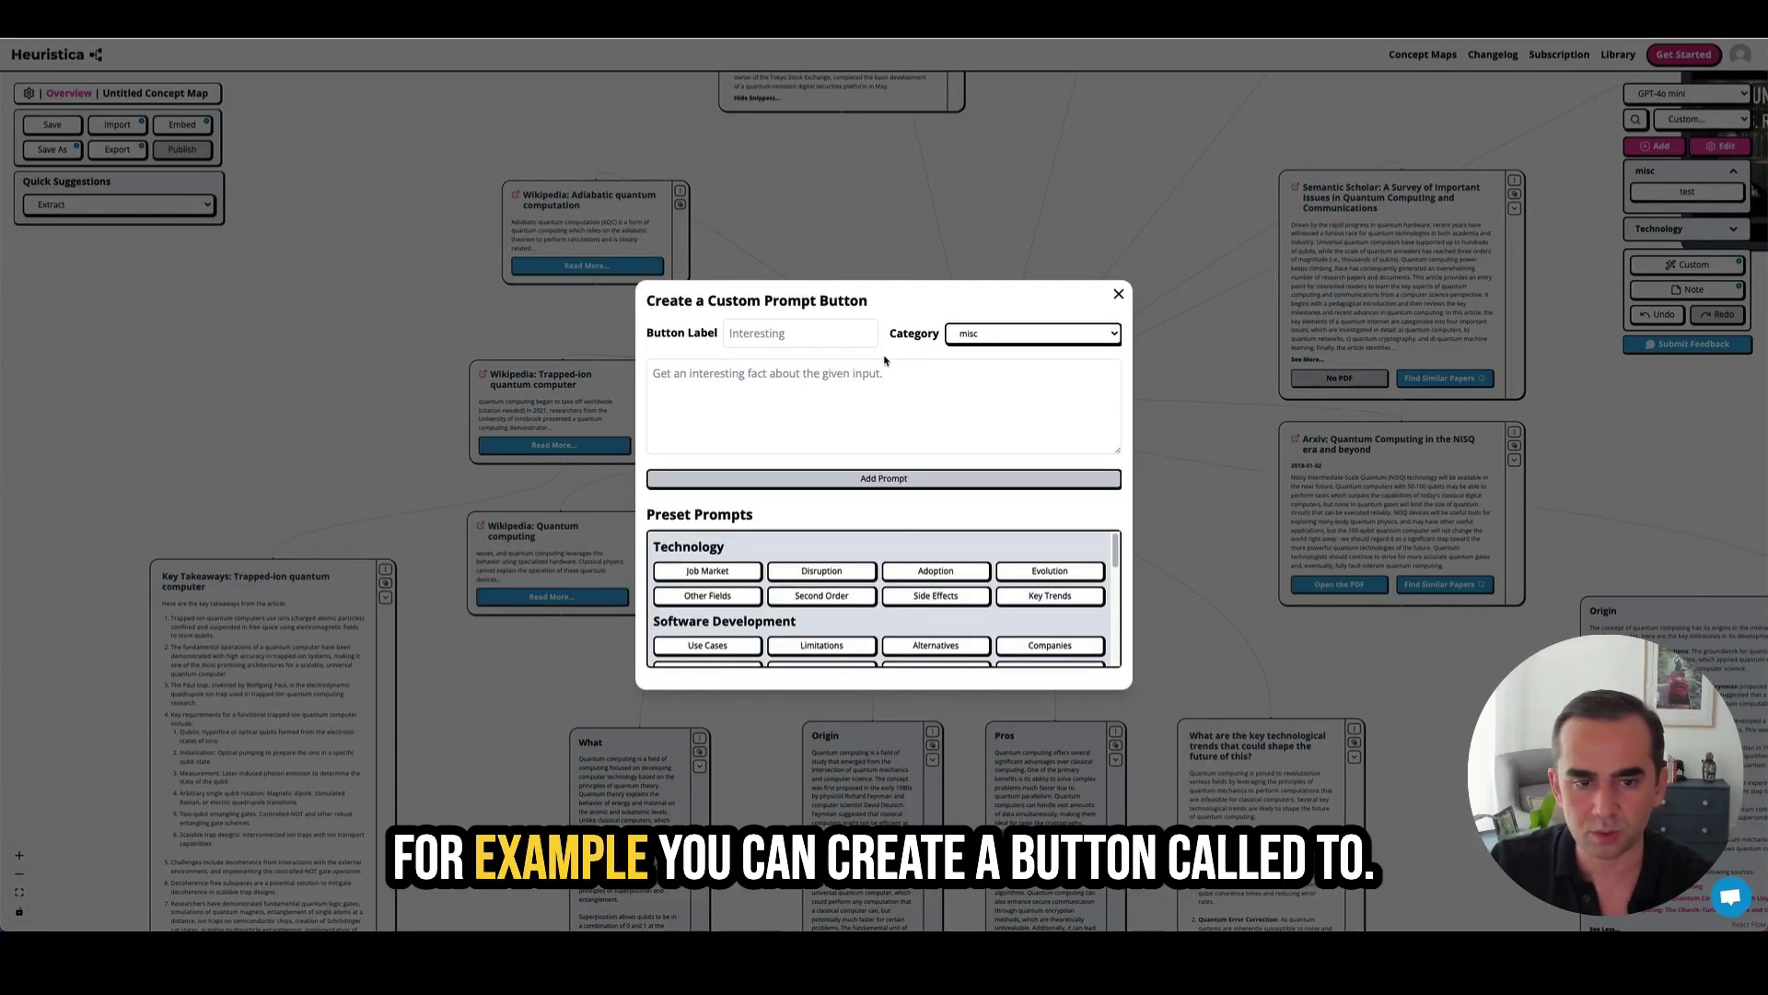
{"action": "left_click", "coordinate": [769, 336]}
{"action": "type", "text": "Wh"}
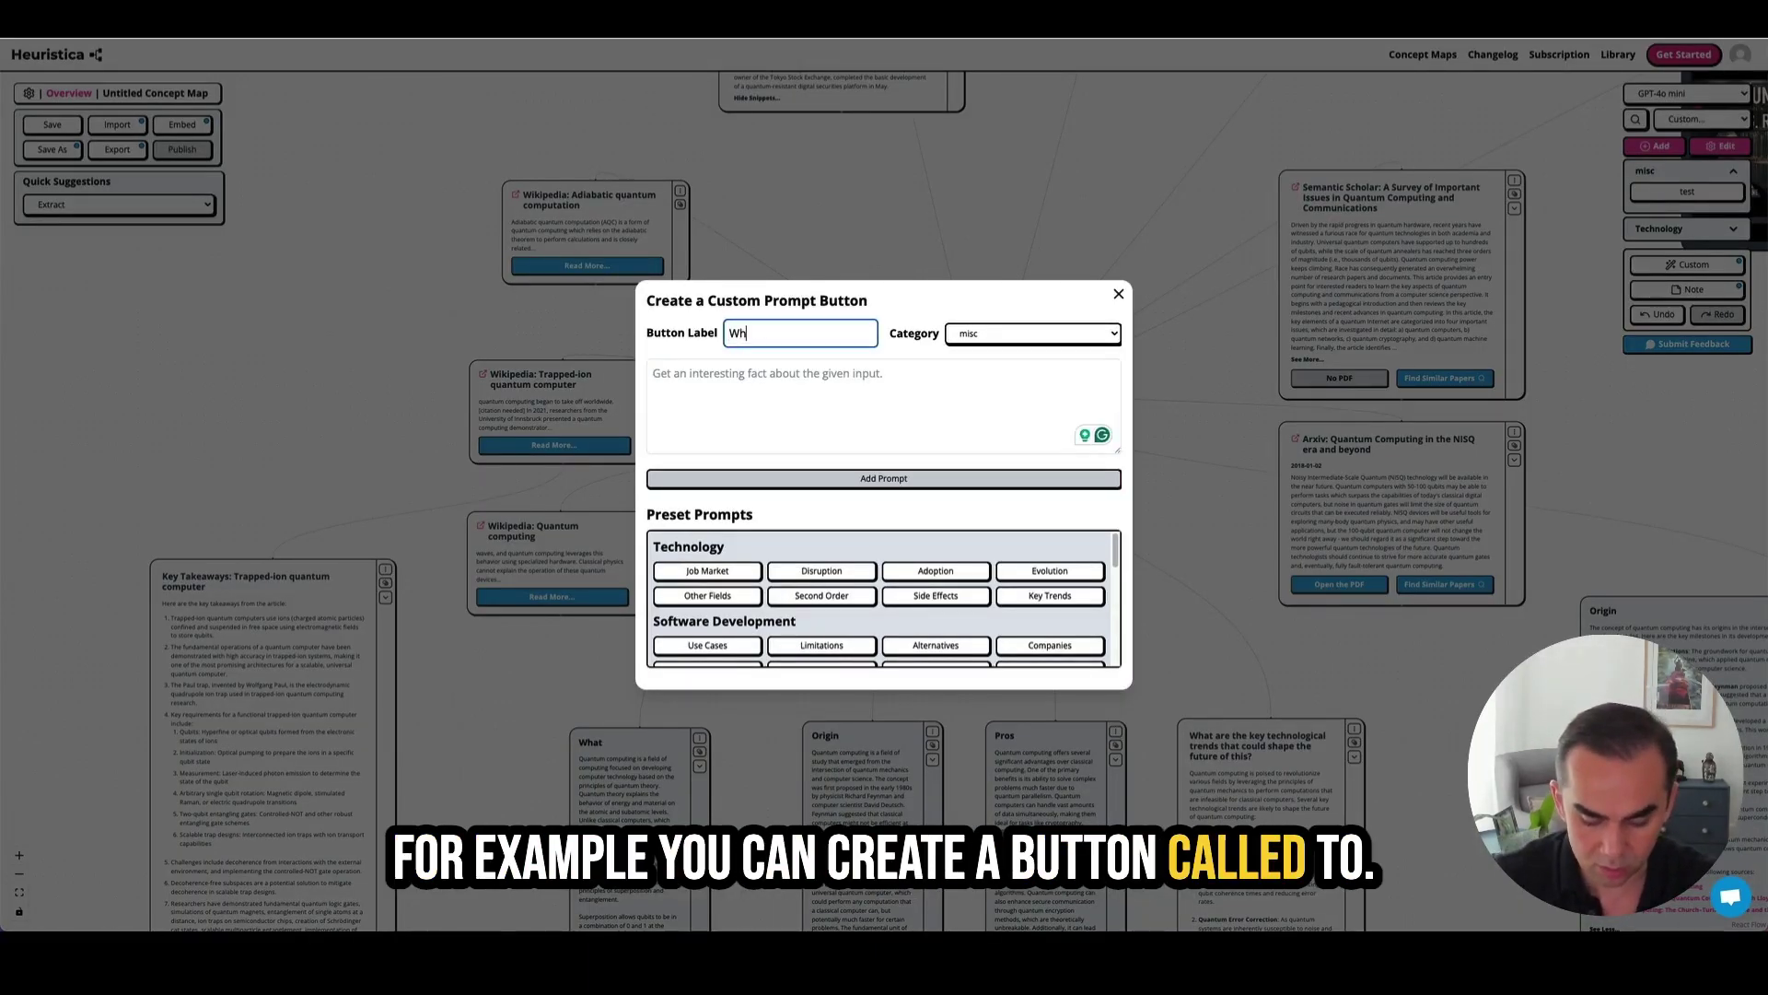
{"action": "type", "text": "o/When"}
{"action": "key", "text": "Tab"}
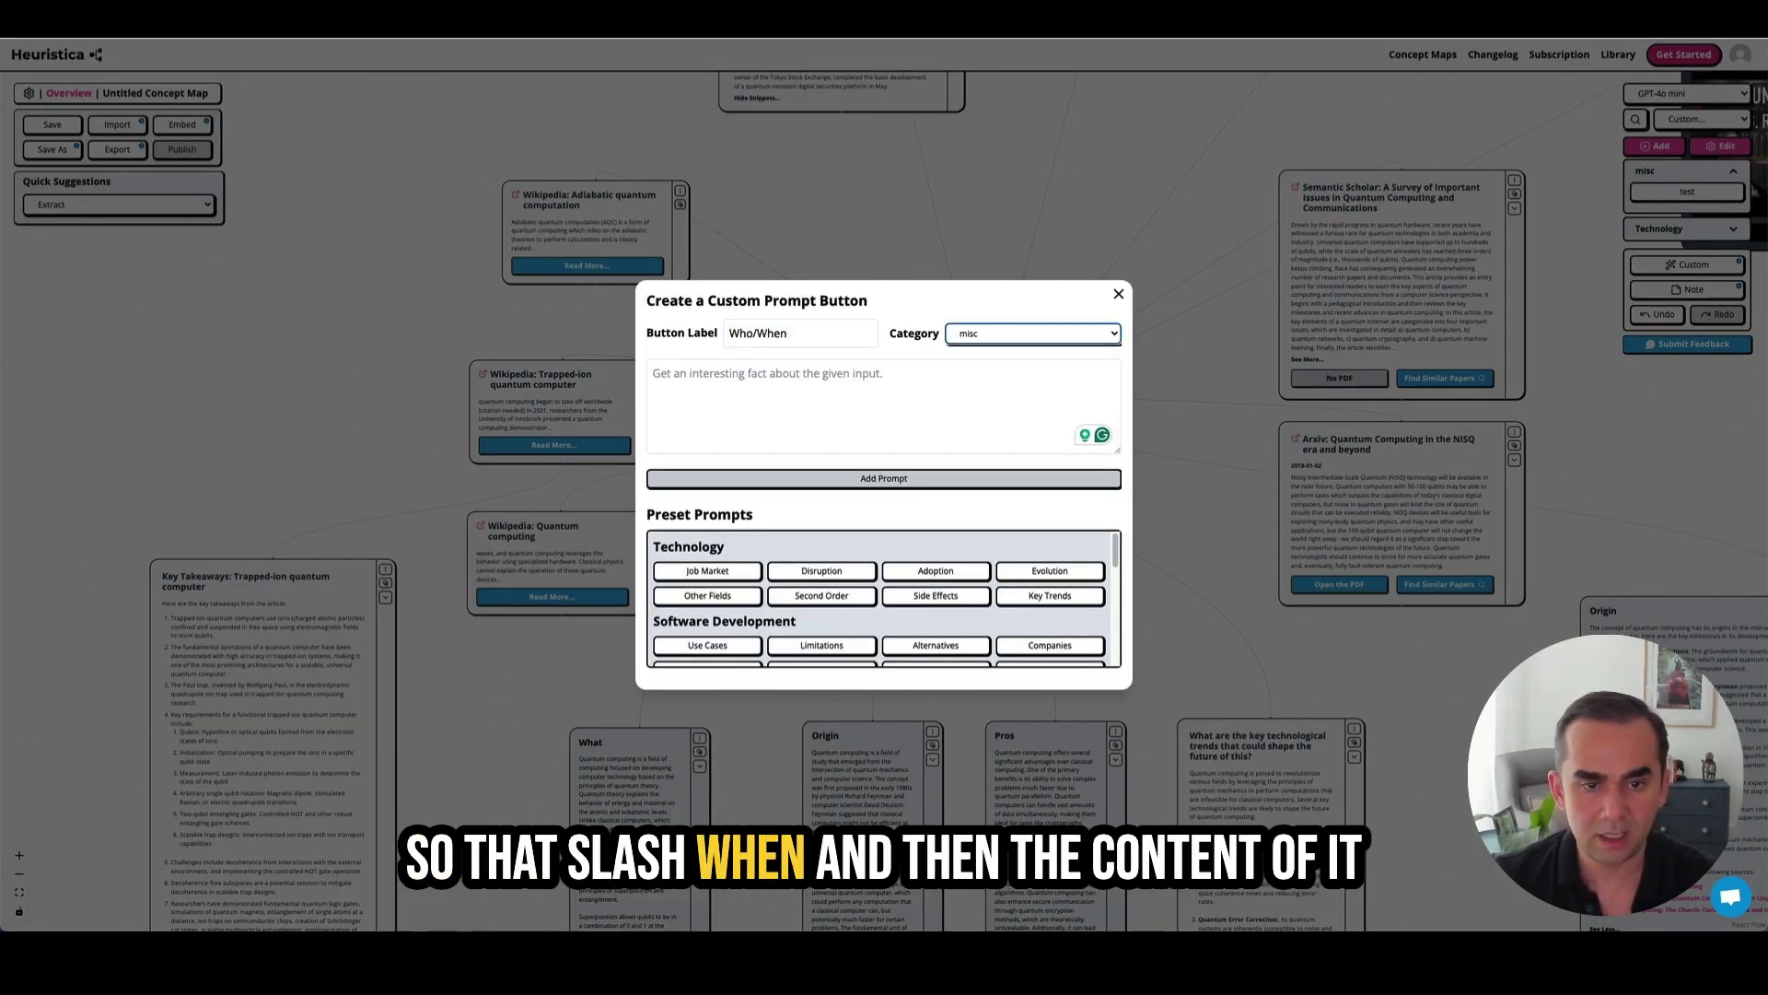
- Enter "Who created/invented this and when?" as the Who/When button's prompt and add it to the misc category
{"action": "left_click", "coordinate": [654, 396]}
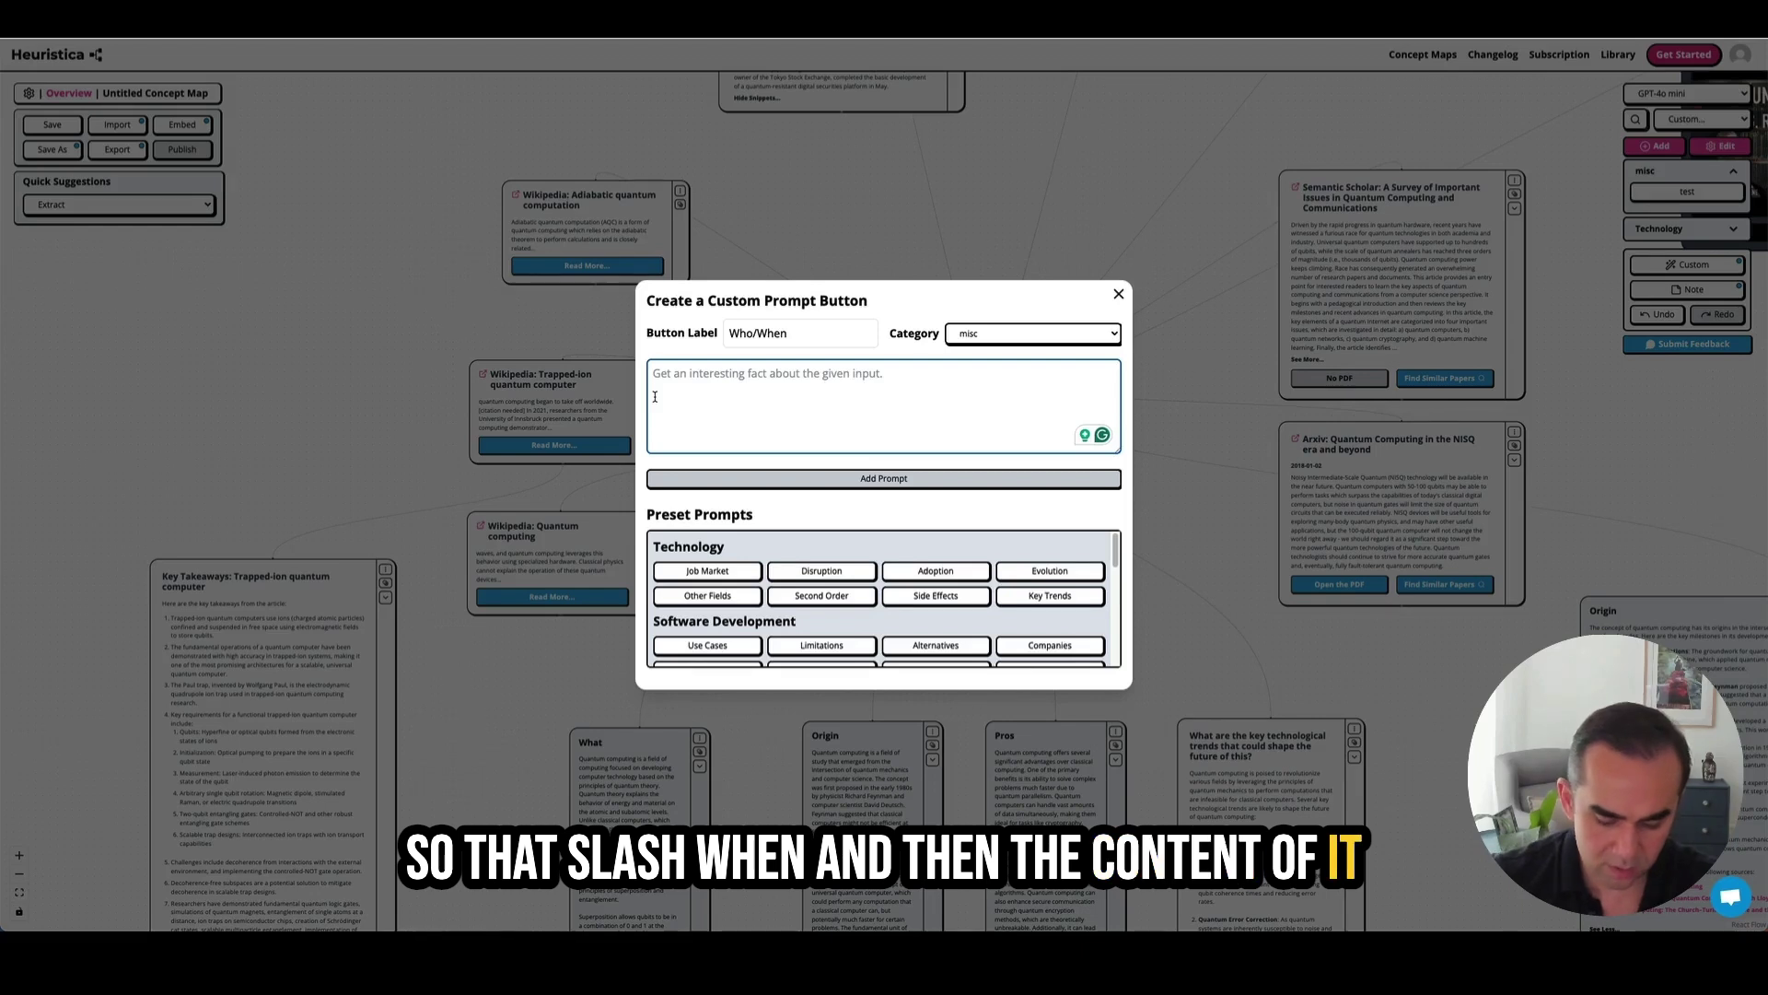
{"action": "type", "text": "Who create"}
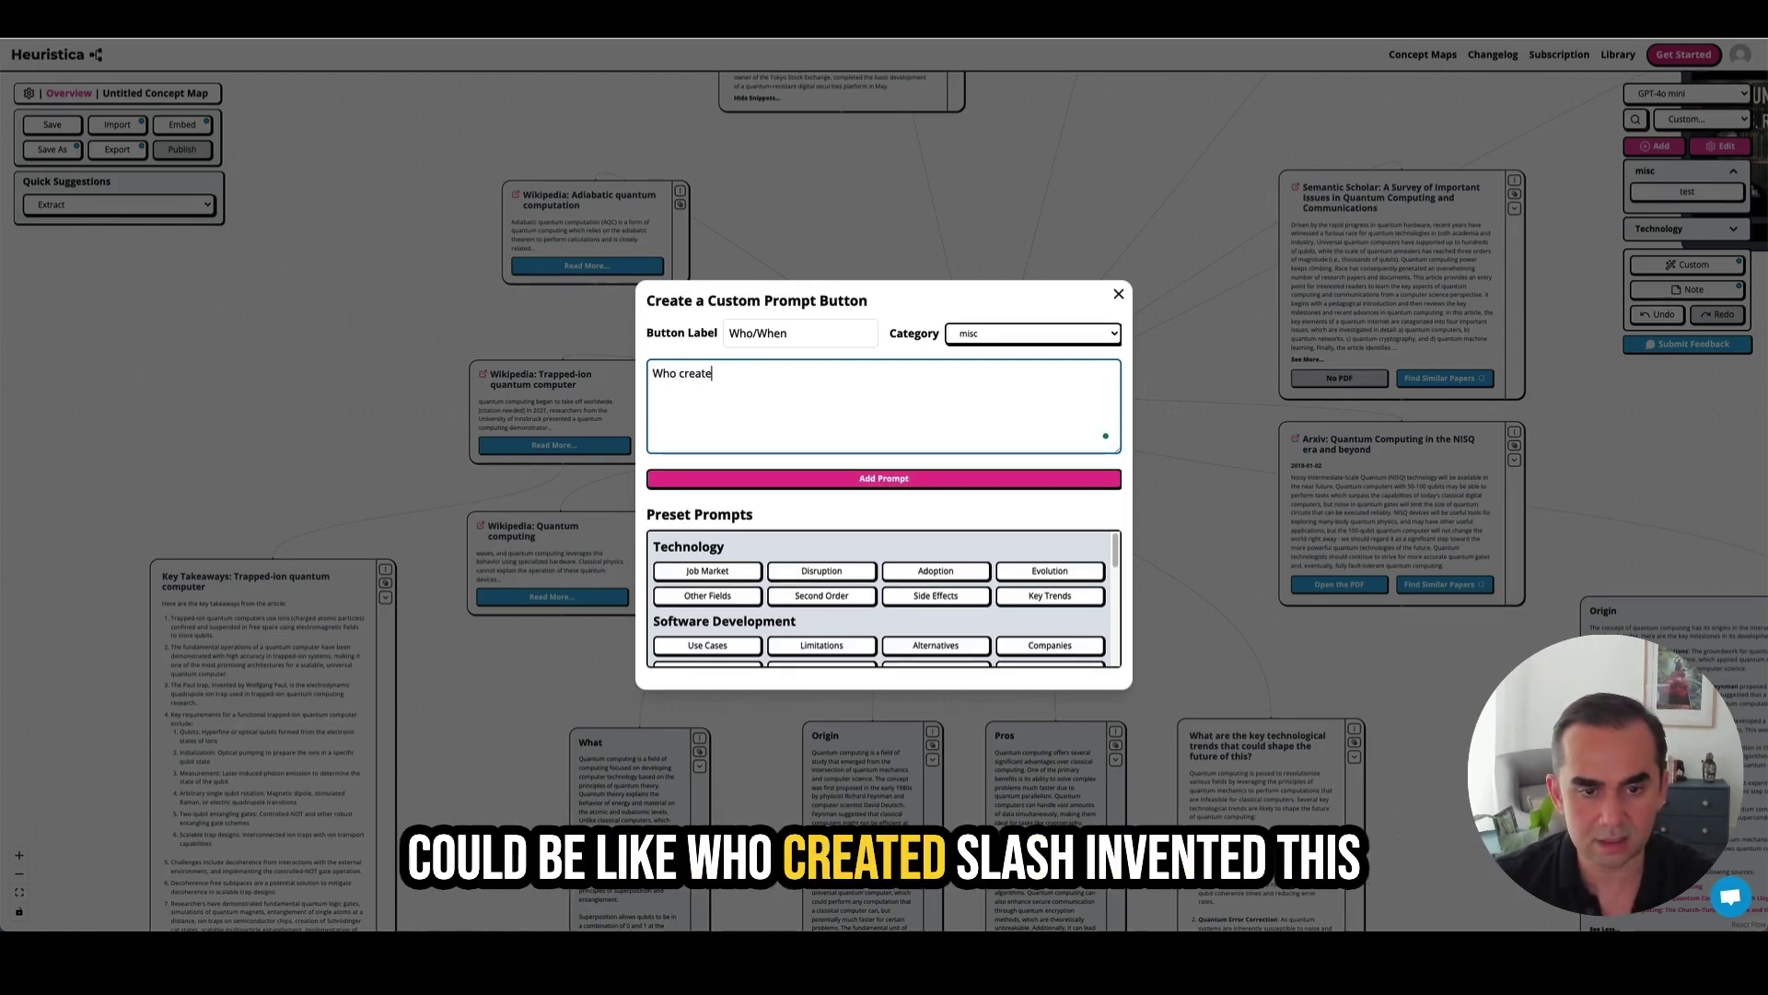
{"action": "type", "text": "d/invented "}
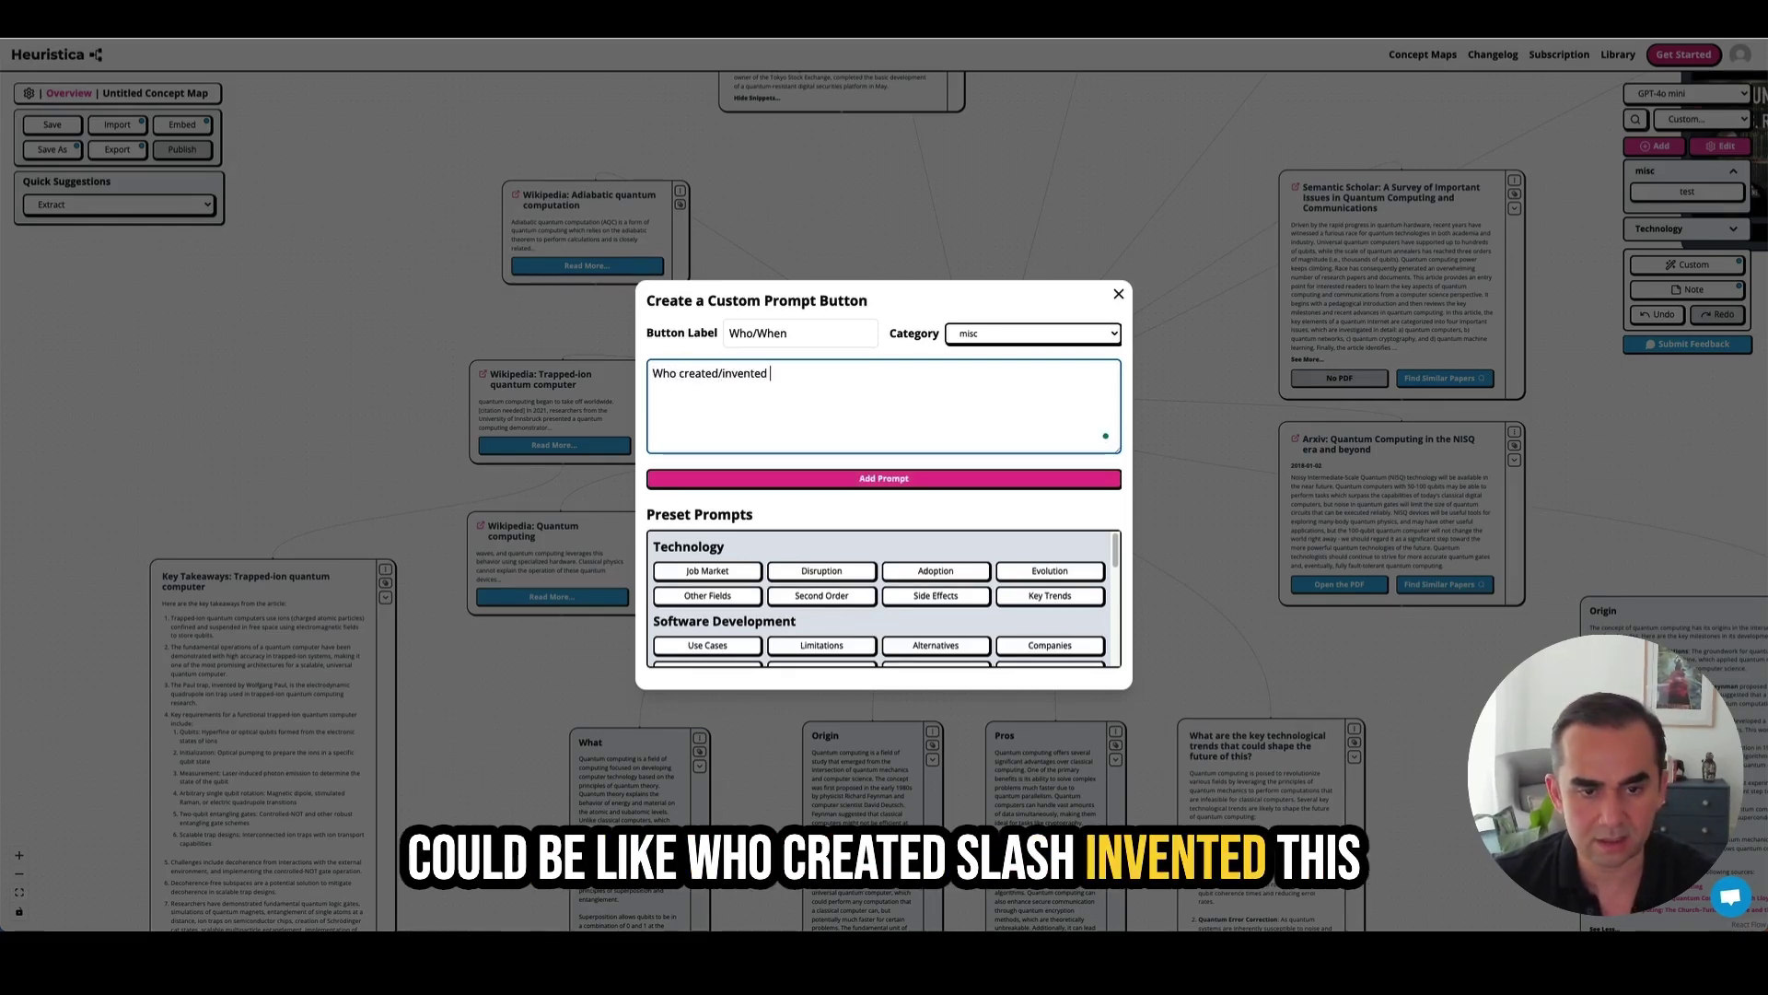
{"action": "type", "text": "this and when?"}
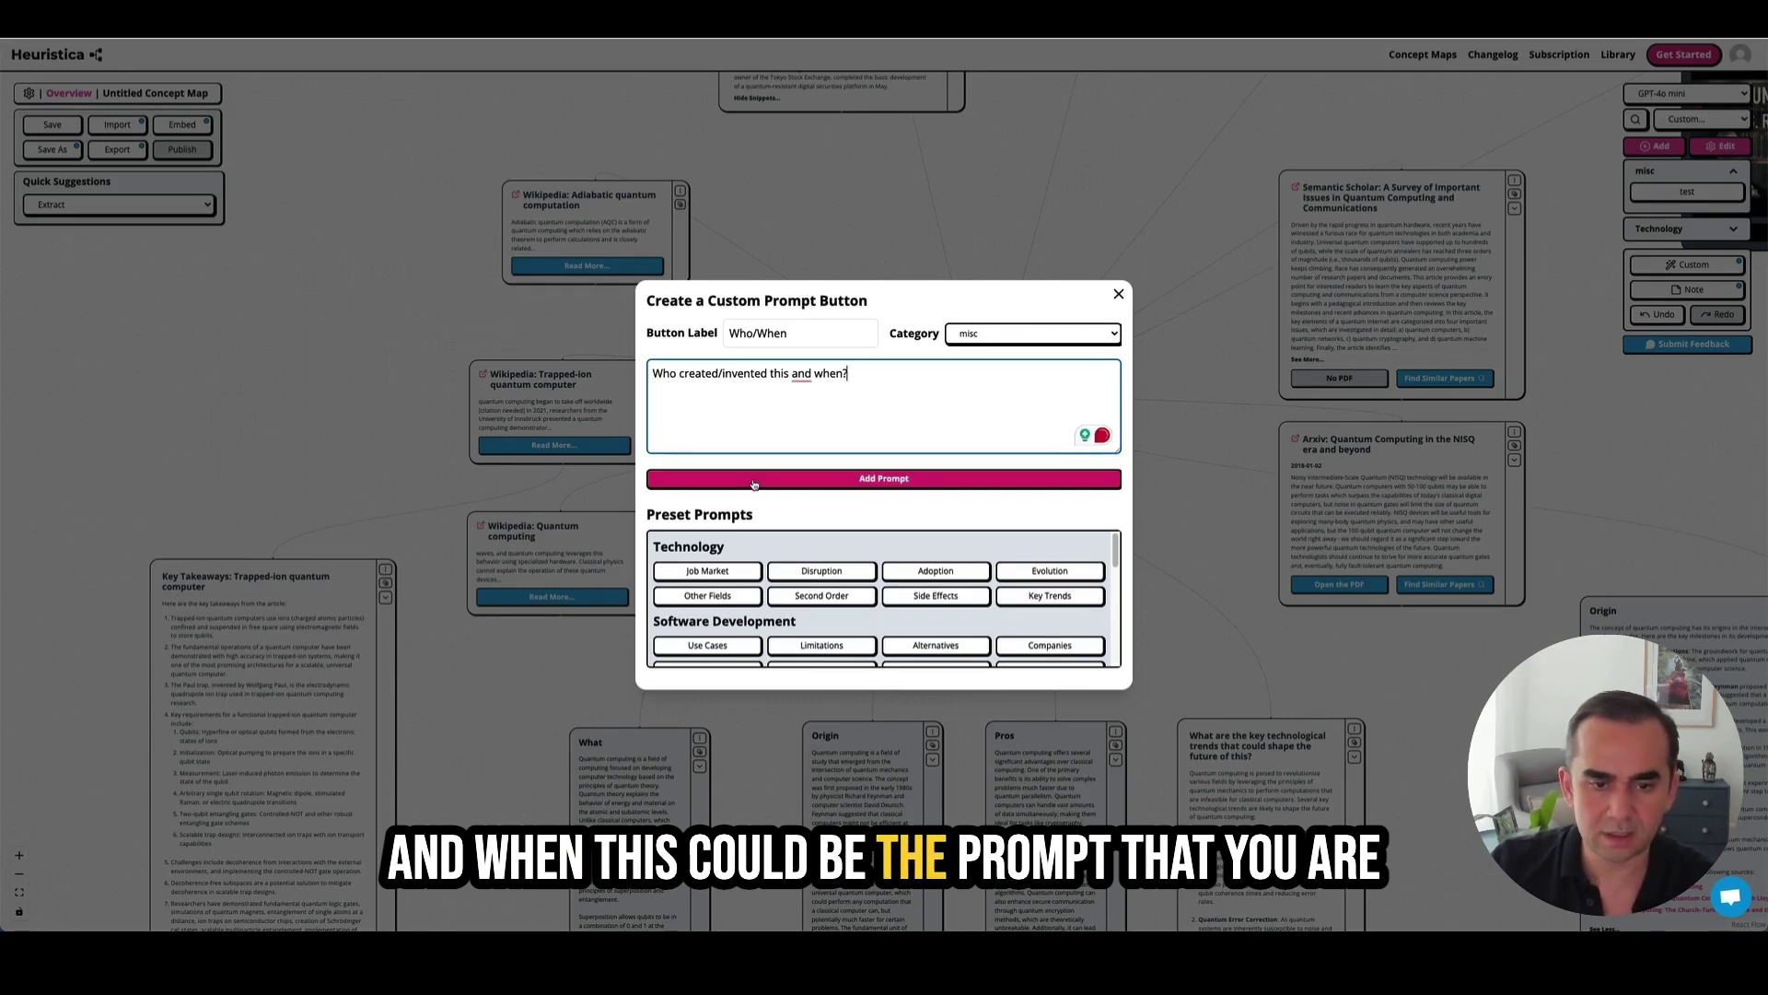
{"action": "left_click", "coordinate": [885, 478]}
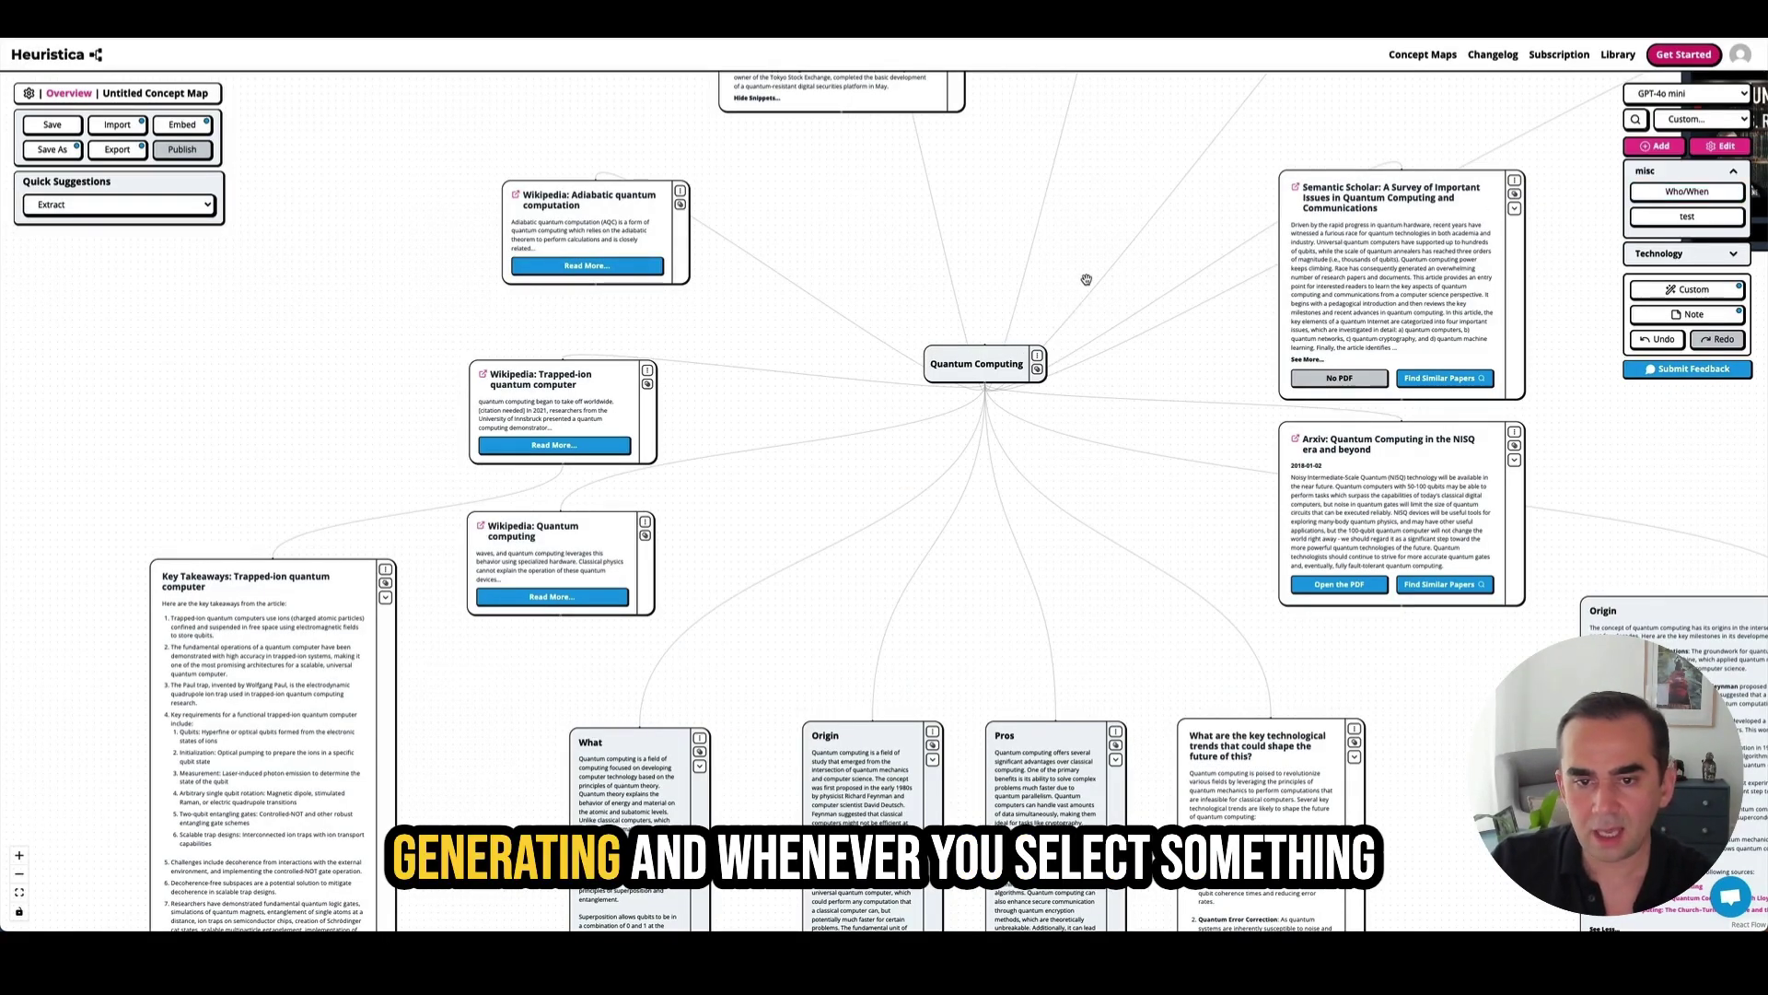
{"action": "left_click_drag", "start_coordinate": [1086, 280], "coordinate": [1049, 326]}
{"action": "left_click", "coordinate": [965, 438]}
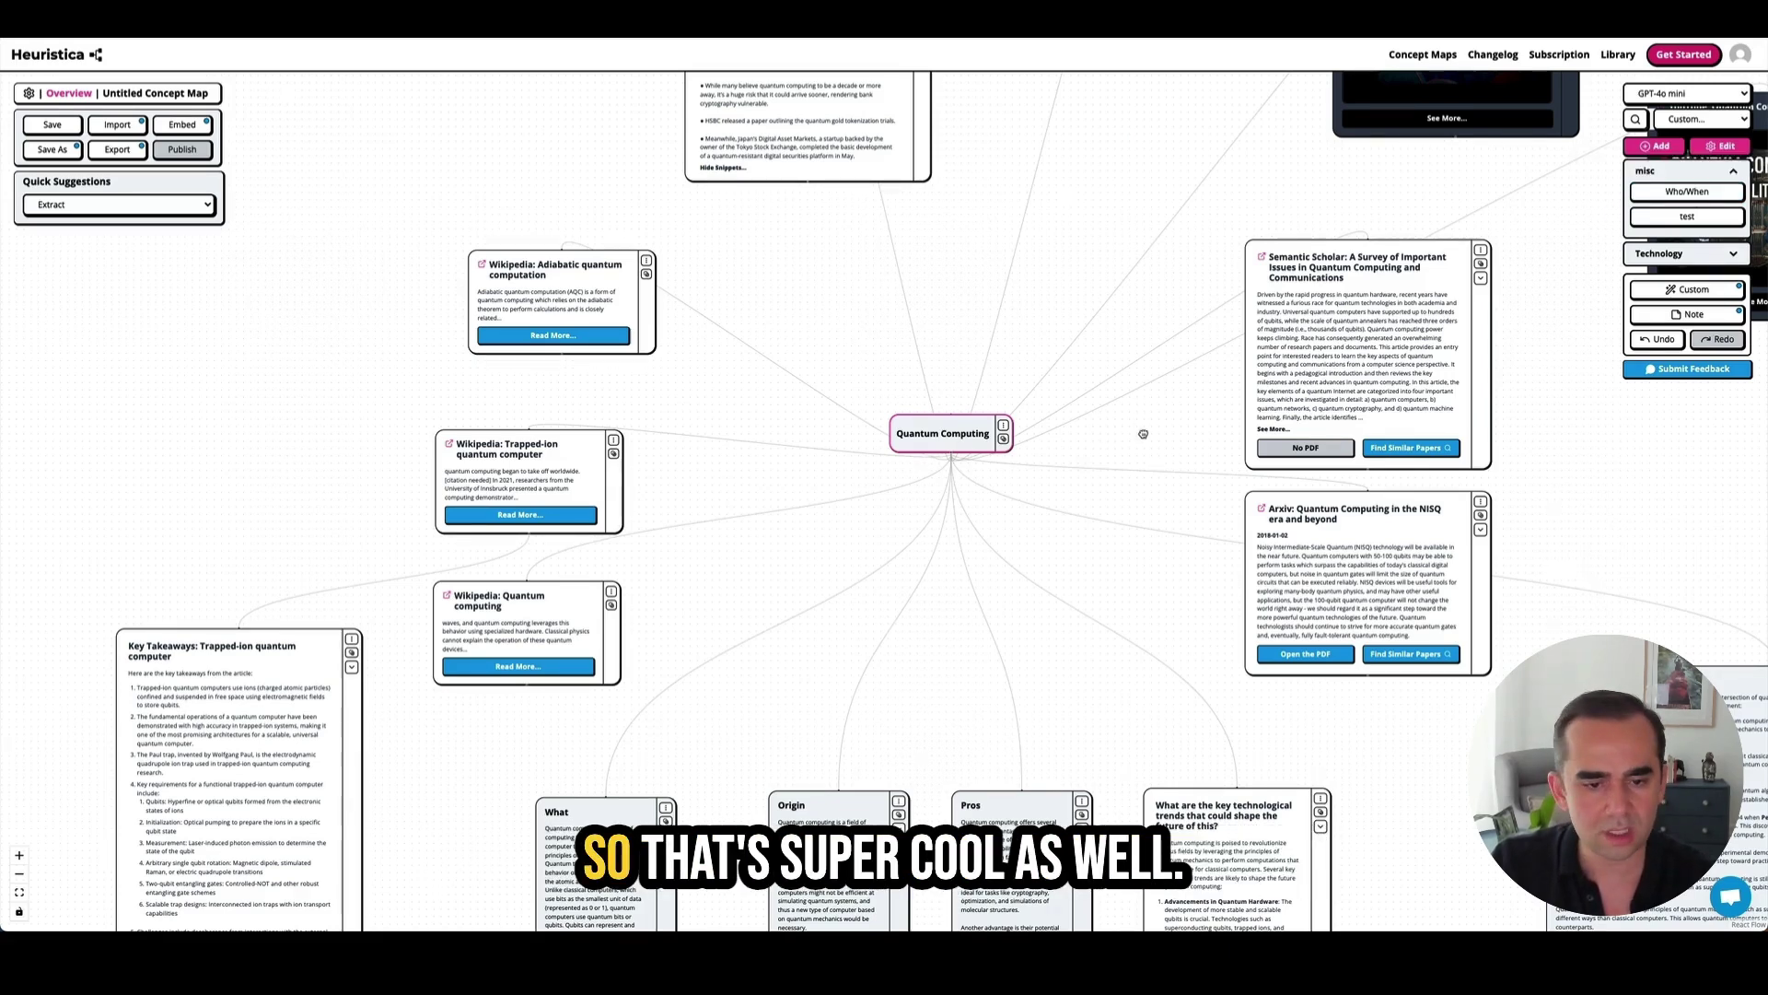
{"action": "left_click_drag", "start_coordinate": [1139, 495], "coordinate": [1120, 355]}
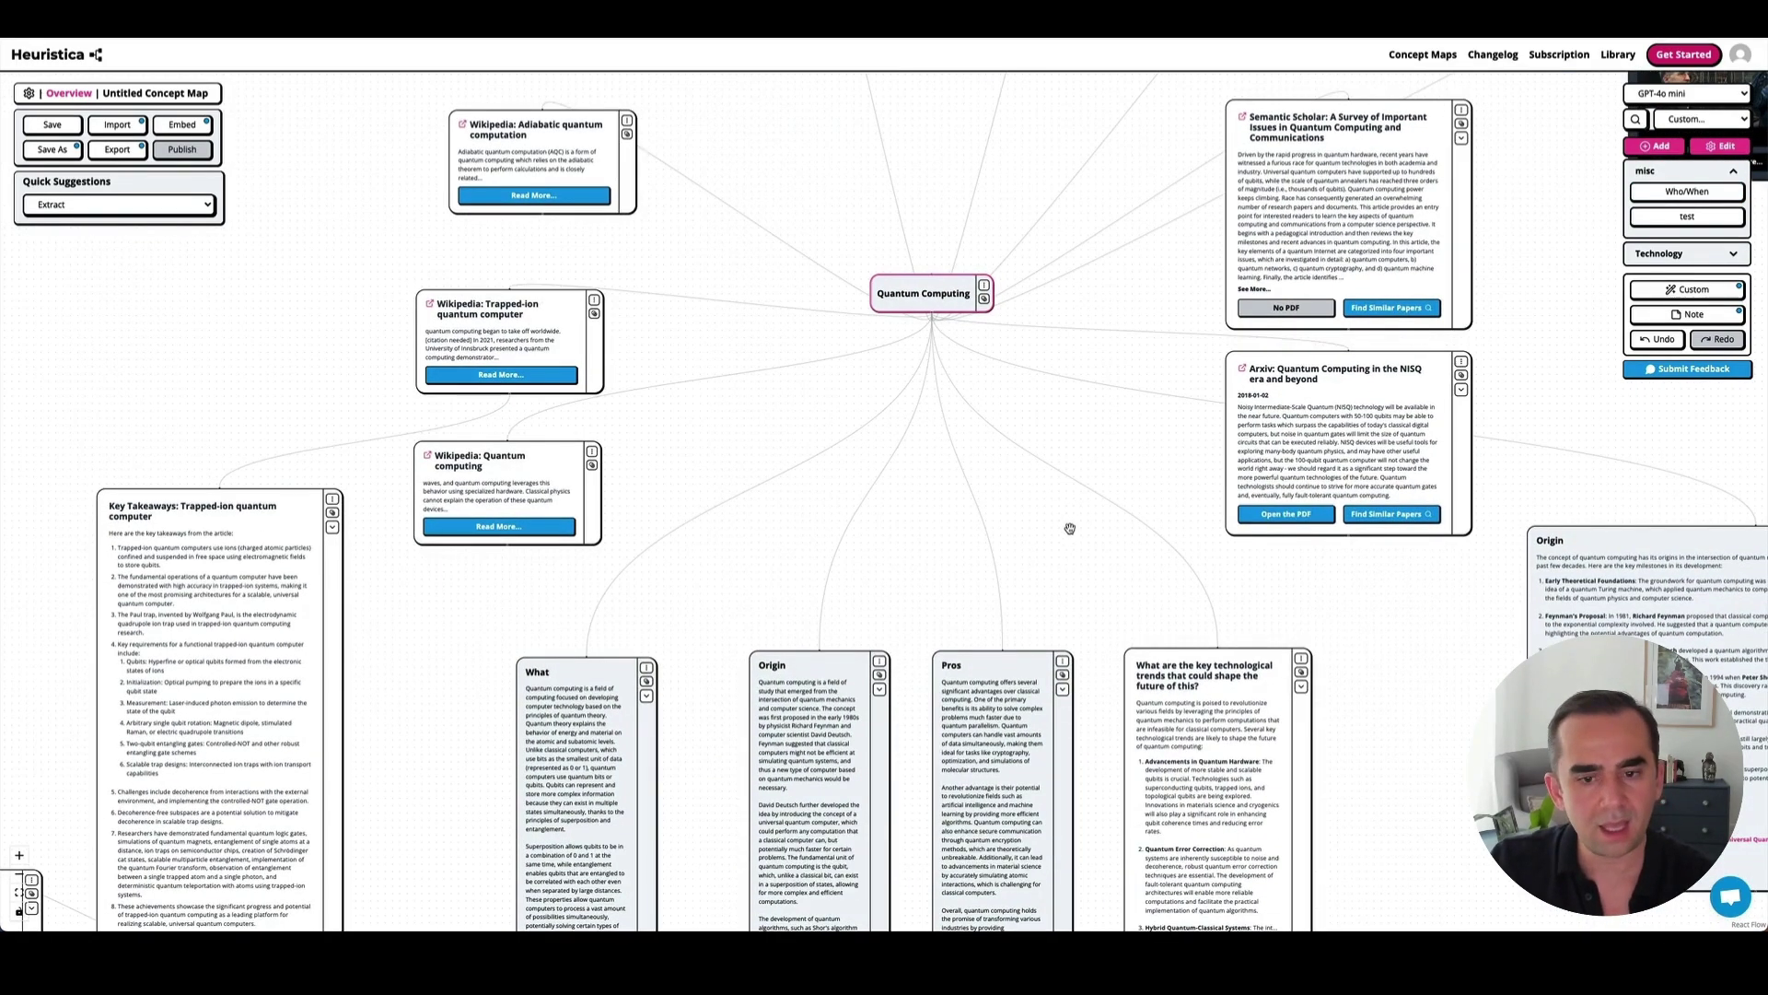
{"action": "scroll", "coordinate": [1068, 461], "scroll_direction": "down", "scroll_amount": 4}
{"action": "scroll", "coordinate": [1057, 412], "scroll_direction": "down", "scroll_amount": 3}
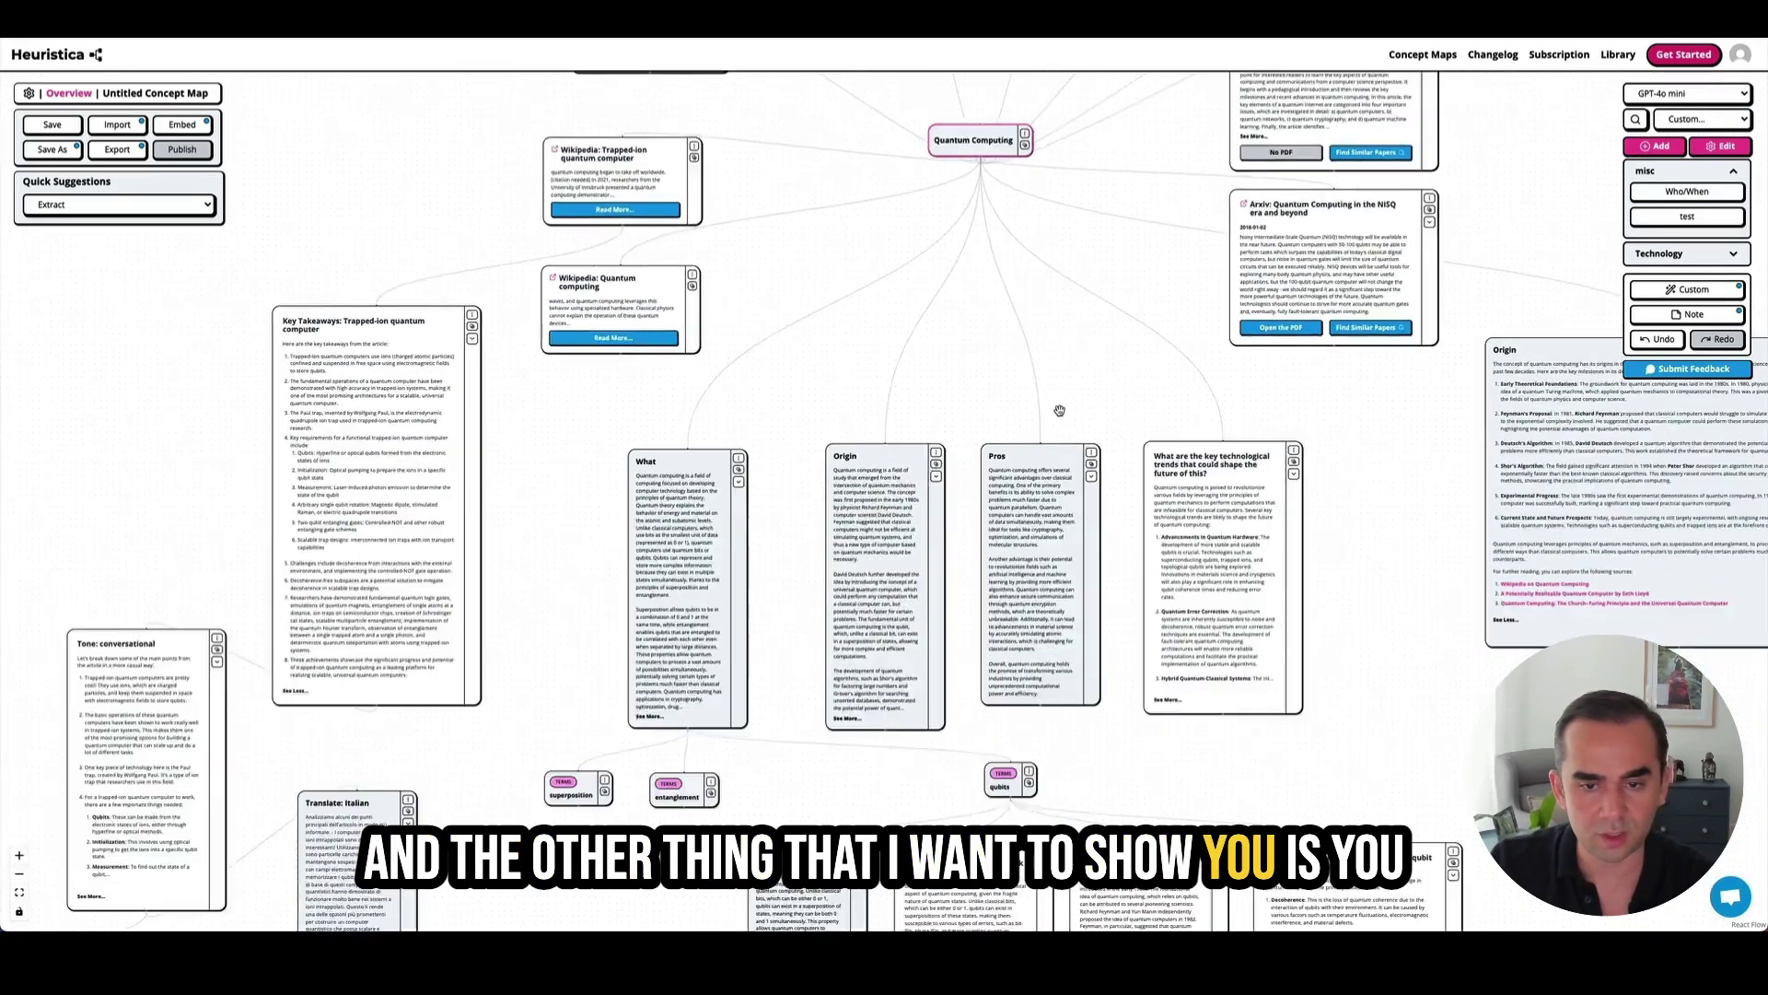
{"action": "left_click_drag", "start_coordinate": [1057, 400], "coordinate": [1029, 450]}
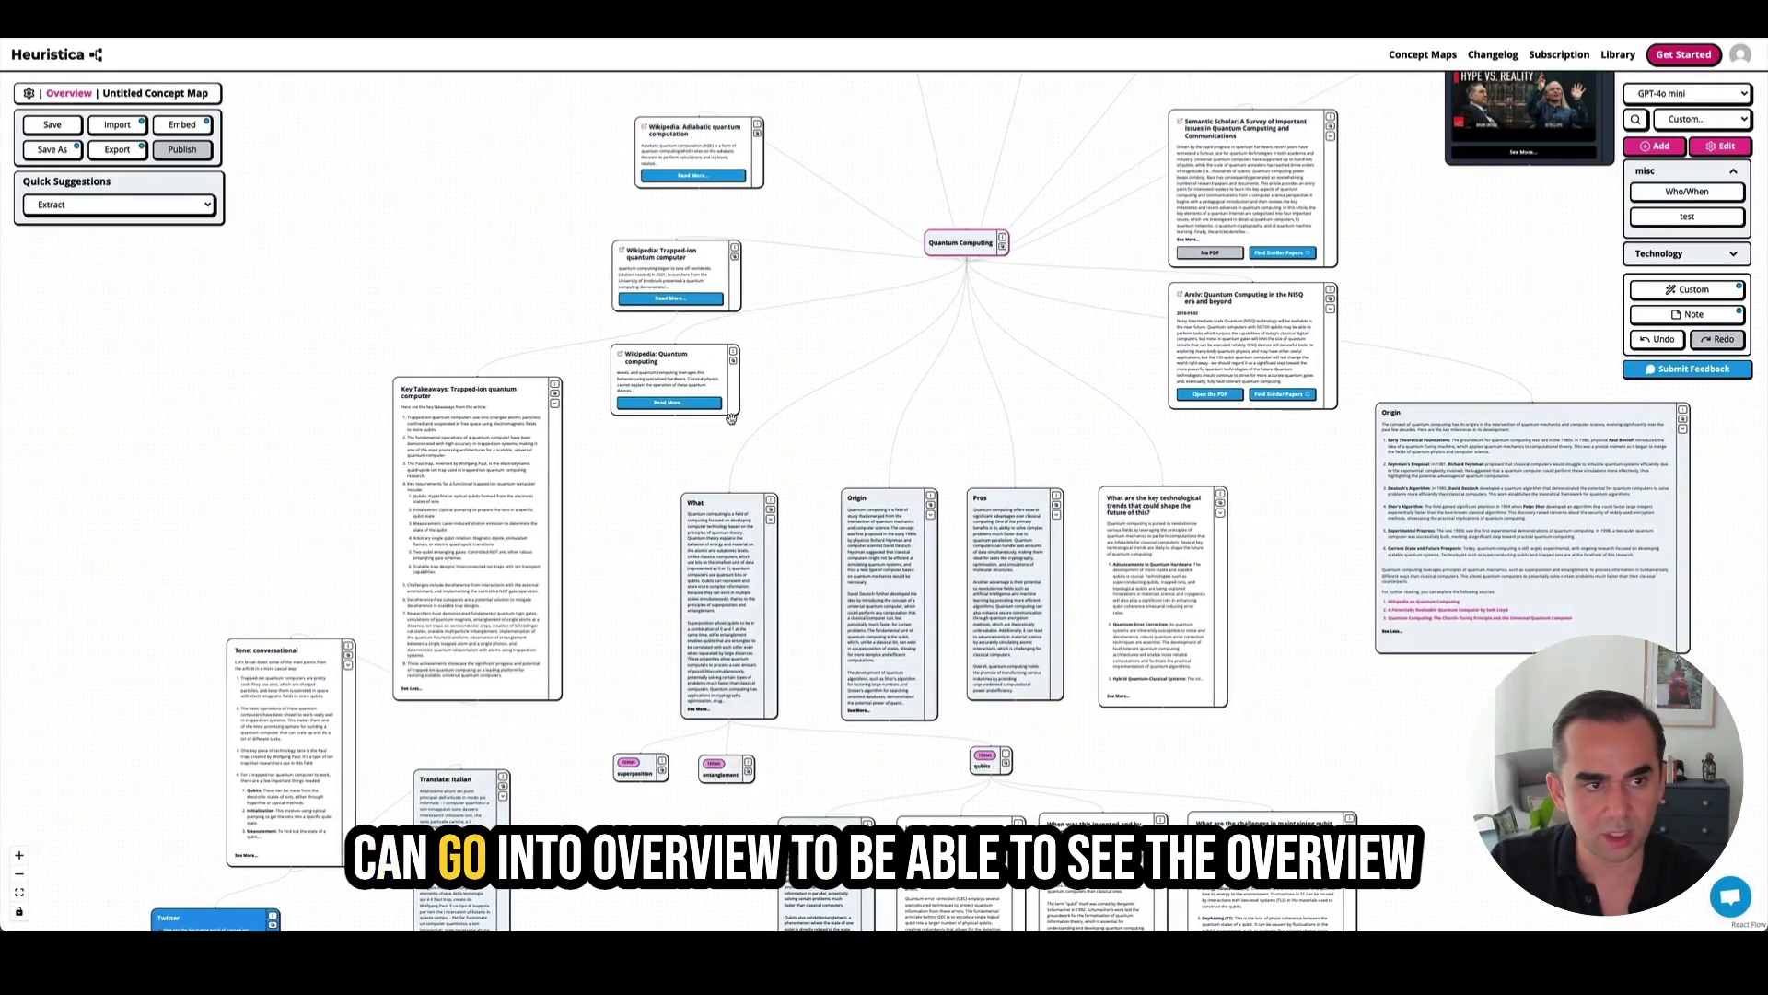
- Browse the node cards in the map overview and select the What, Origin and entanglement cards
{"action": "left_click", "coordinate": [57, 95]}
{"action": "scroll", "coordinate": [1009, 379], "scroll_direction": "down", "scroll_amount": 10}
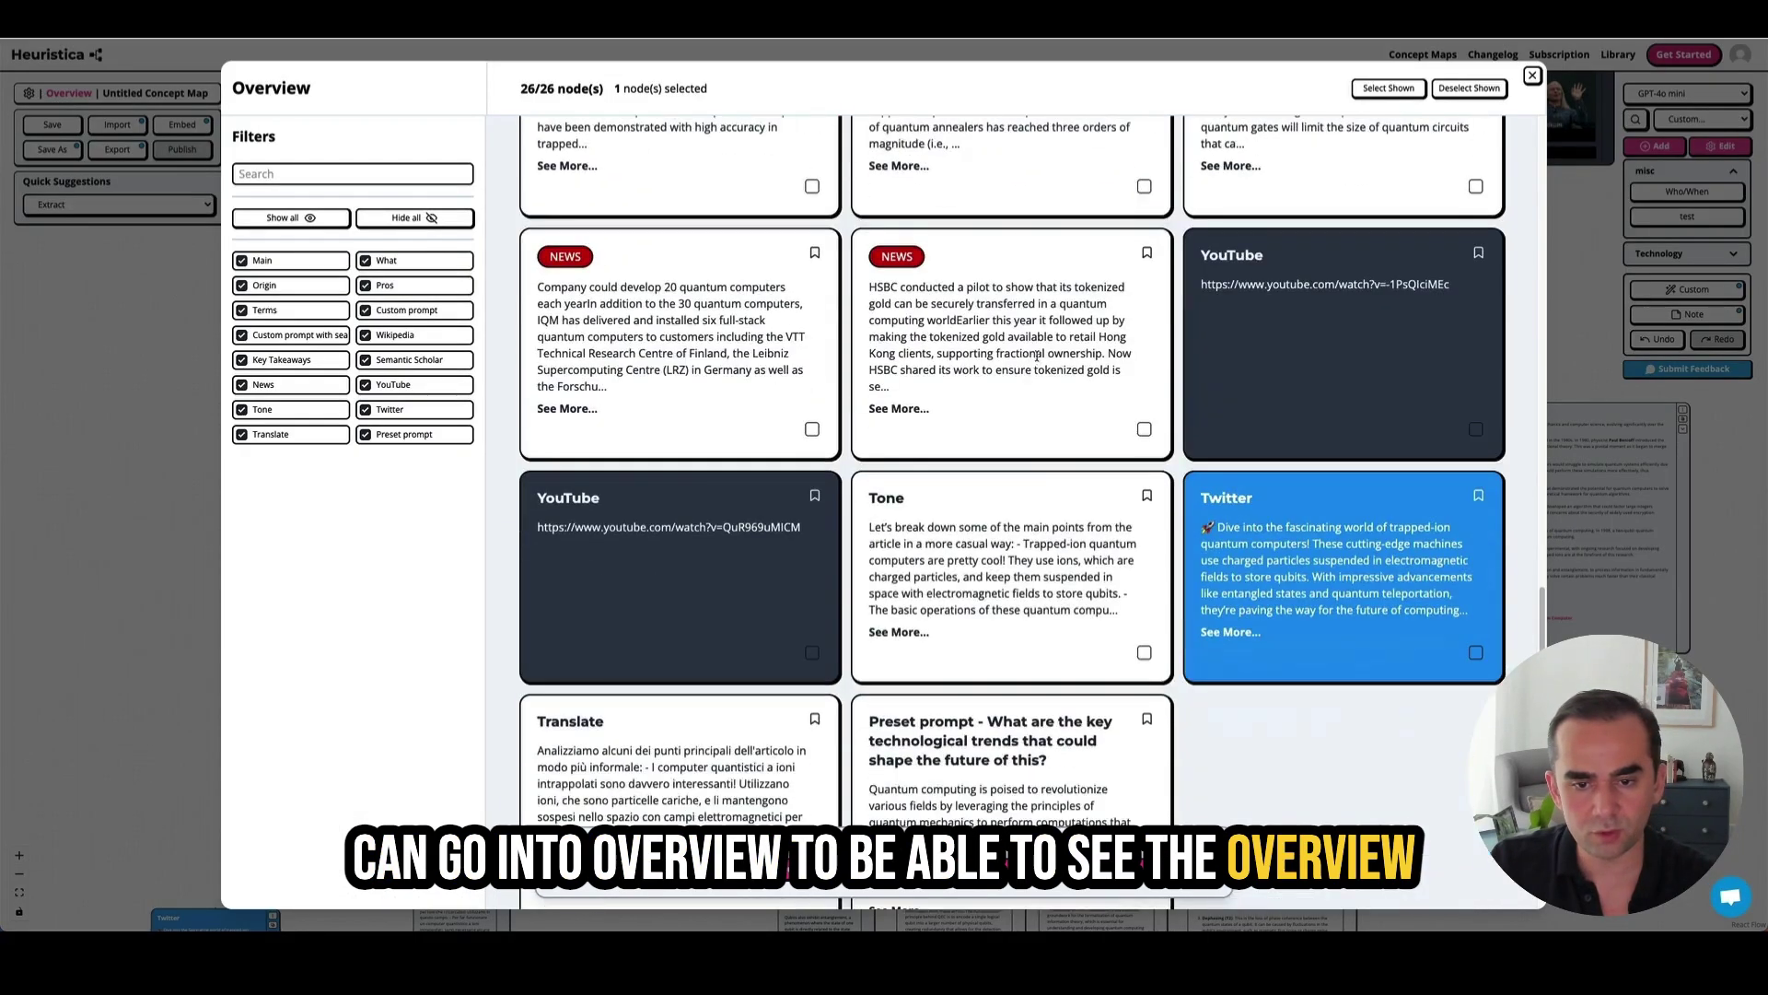
{"action": "scroll", "coordinate": [1009, 379], "scroll_direction": "up", "scroll_amount": 10}
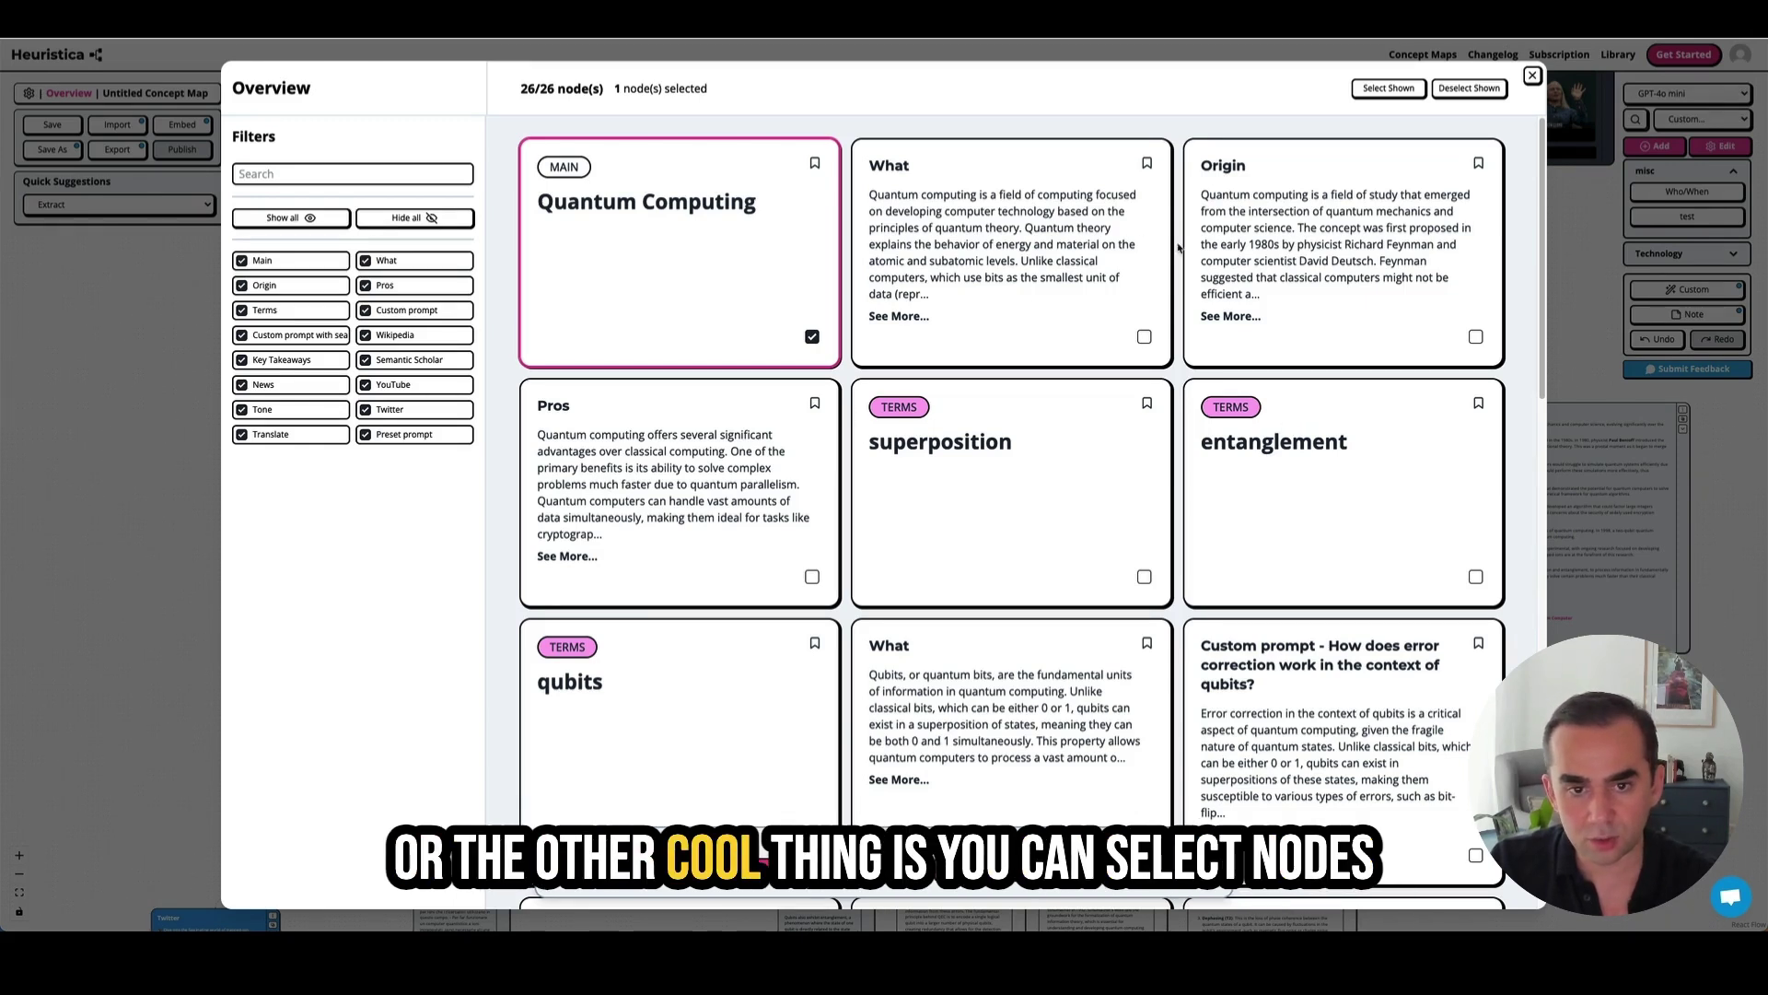
{"action": "left_click", "coordinate": [1145, 338]}
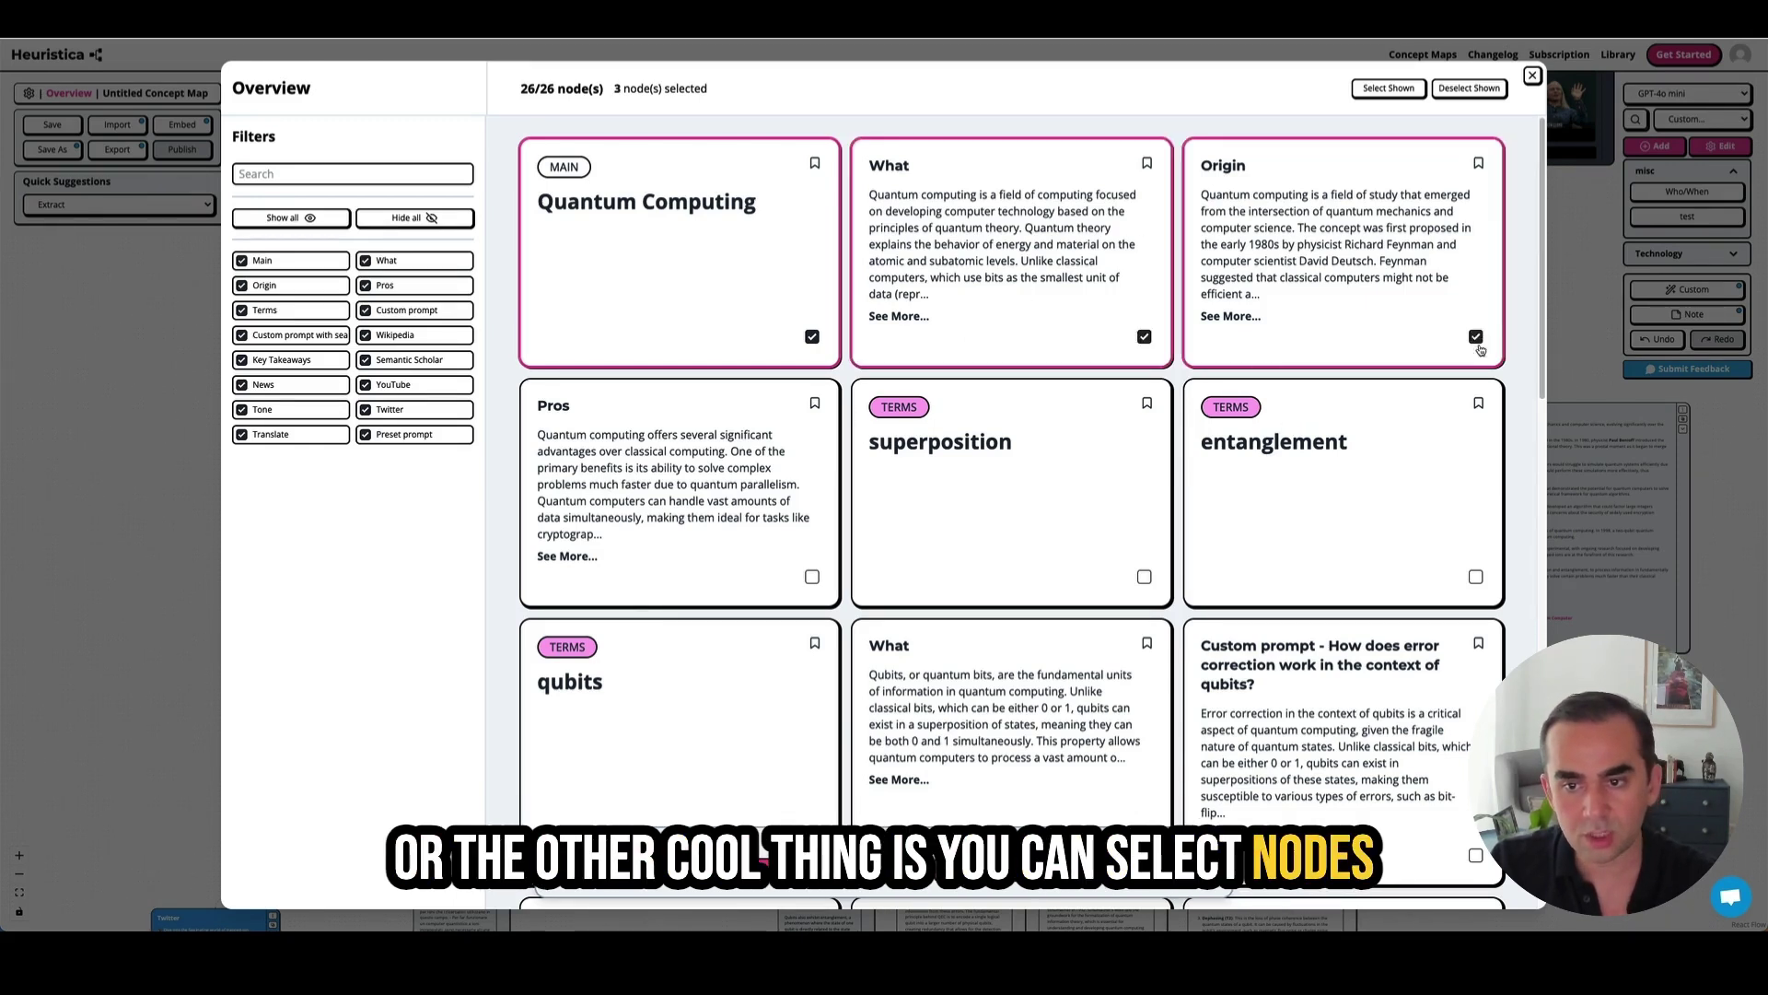
{"action": "left_click", "coordinate": [1476, 577]}
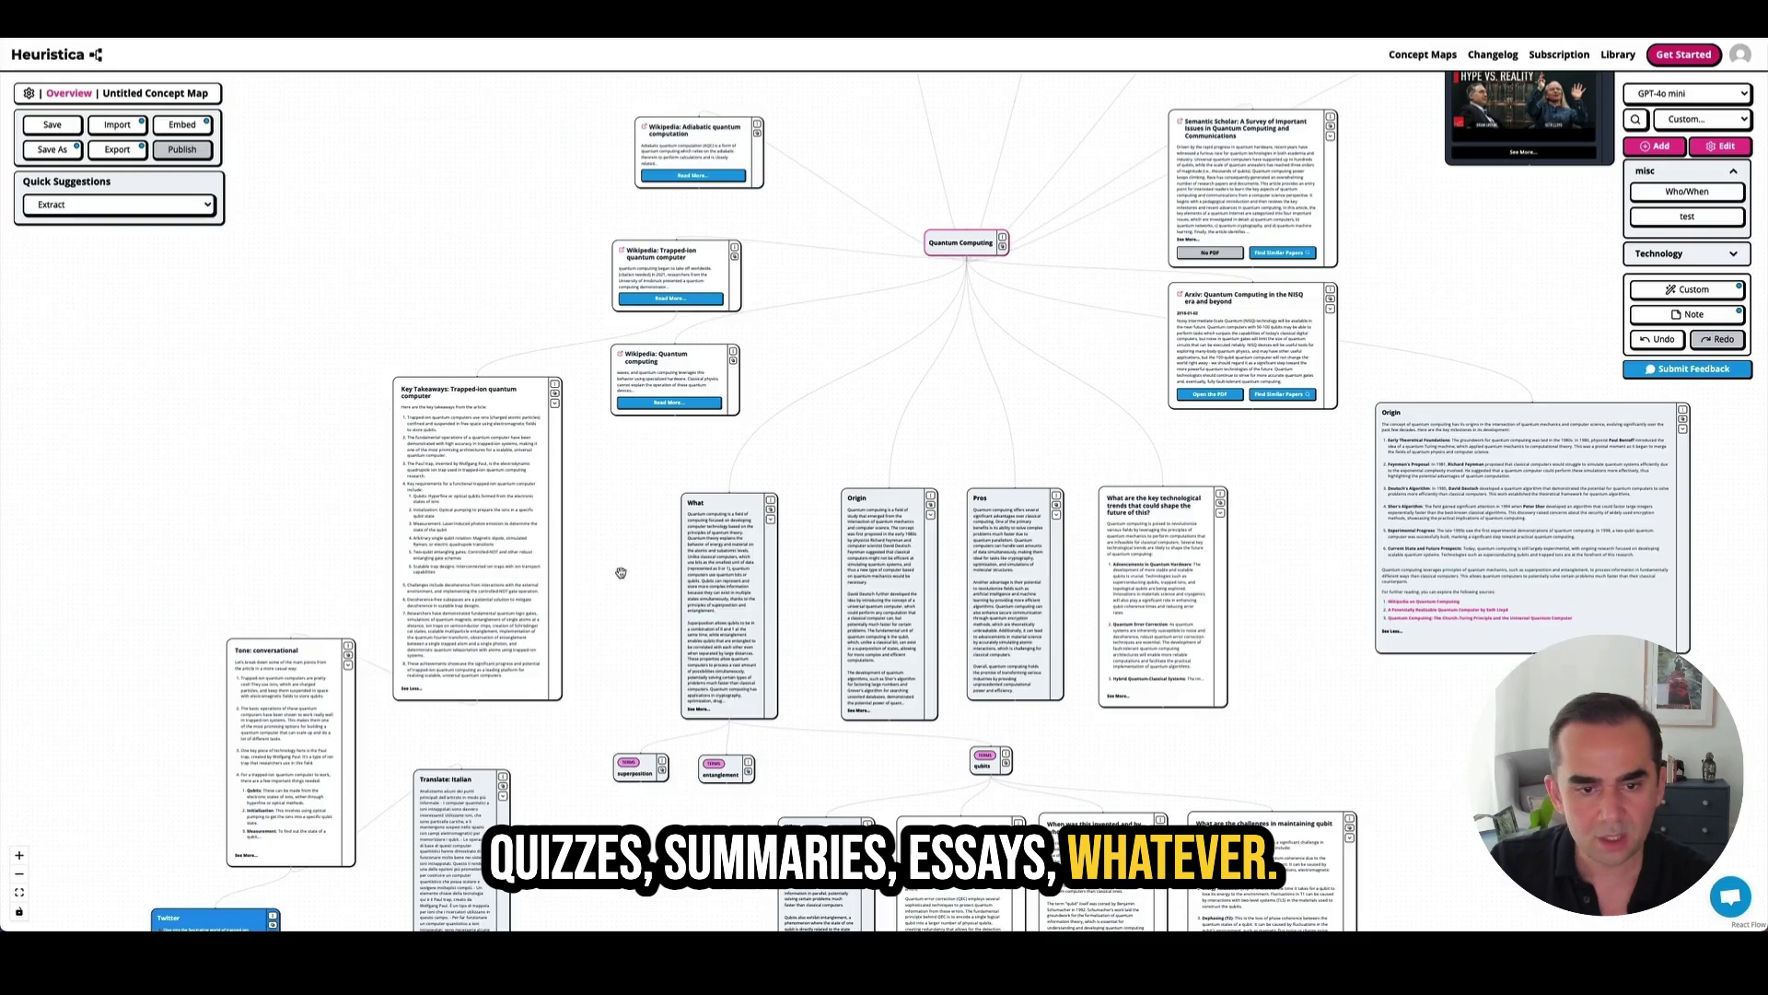
- Select the What, Origin and Pros nodes together and generate a quiz from them
{"action": "left_click", "coordinate": [756, 582]}
{"action": "left_click", "coordinate": [891, 560]}
{"action": "left_click", "coordinate": [1015, 545]}
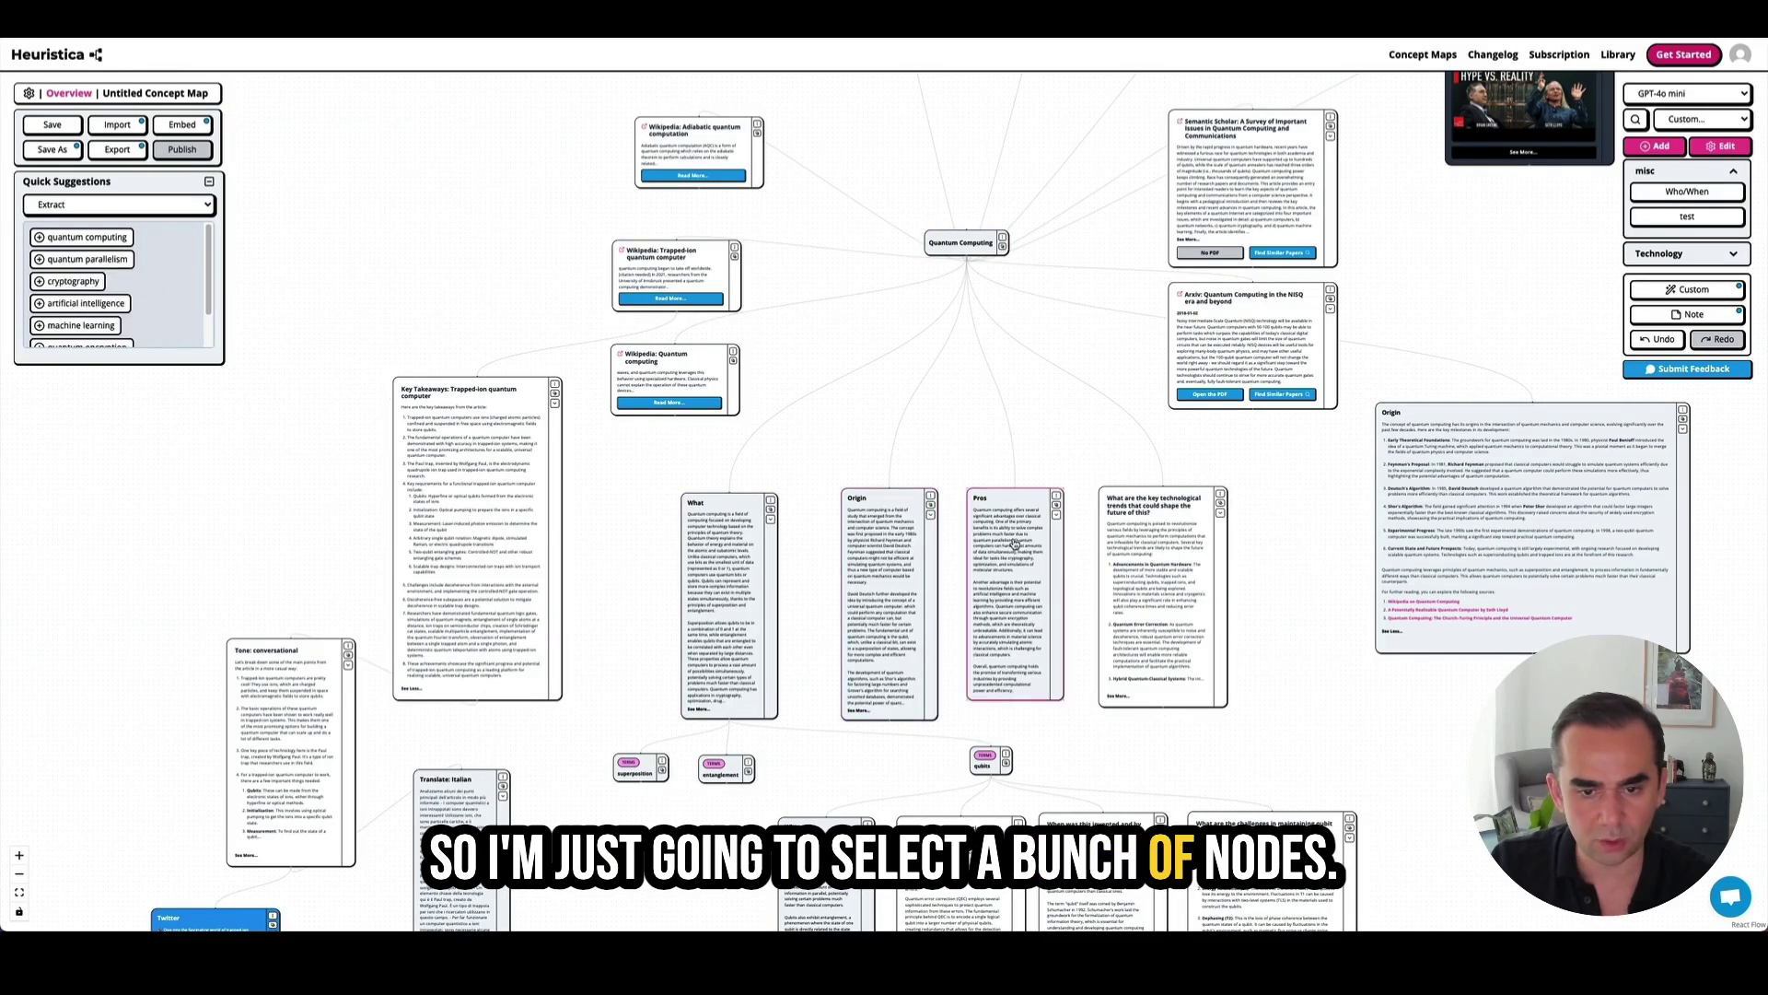
{"action": "left_click", "coordinate": [896, 571], "text": "super"}
{"action": "scroll", "coordinate": [747, 589], "scroll_direction": "down", "scroll_amount": 5}
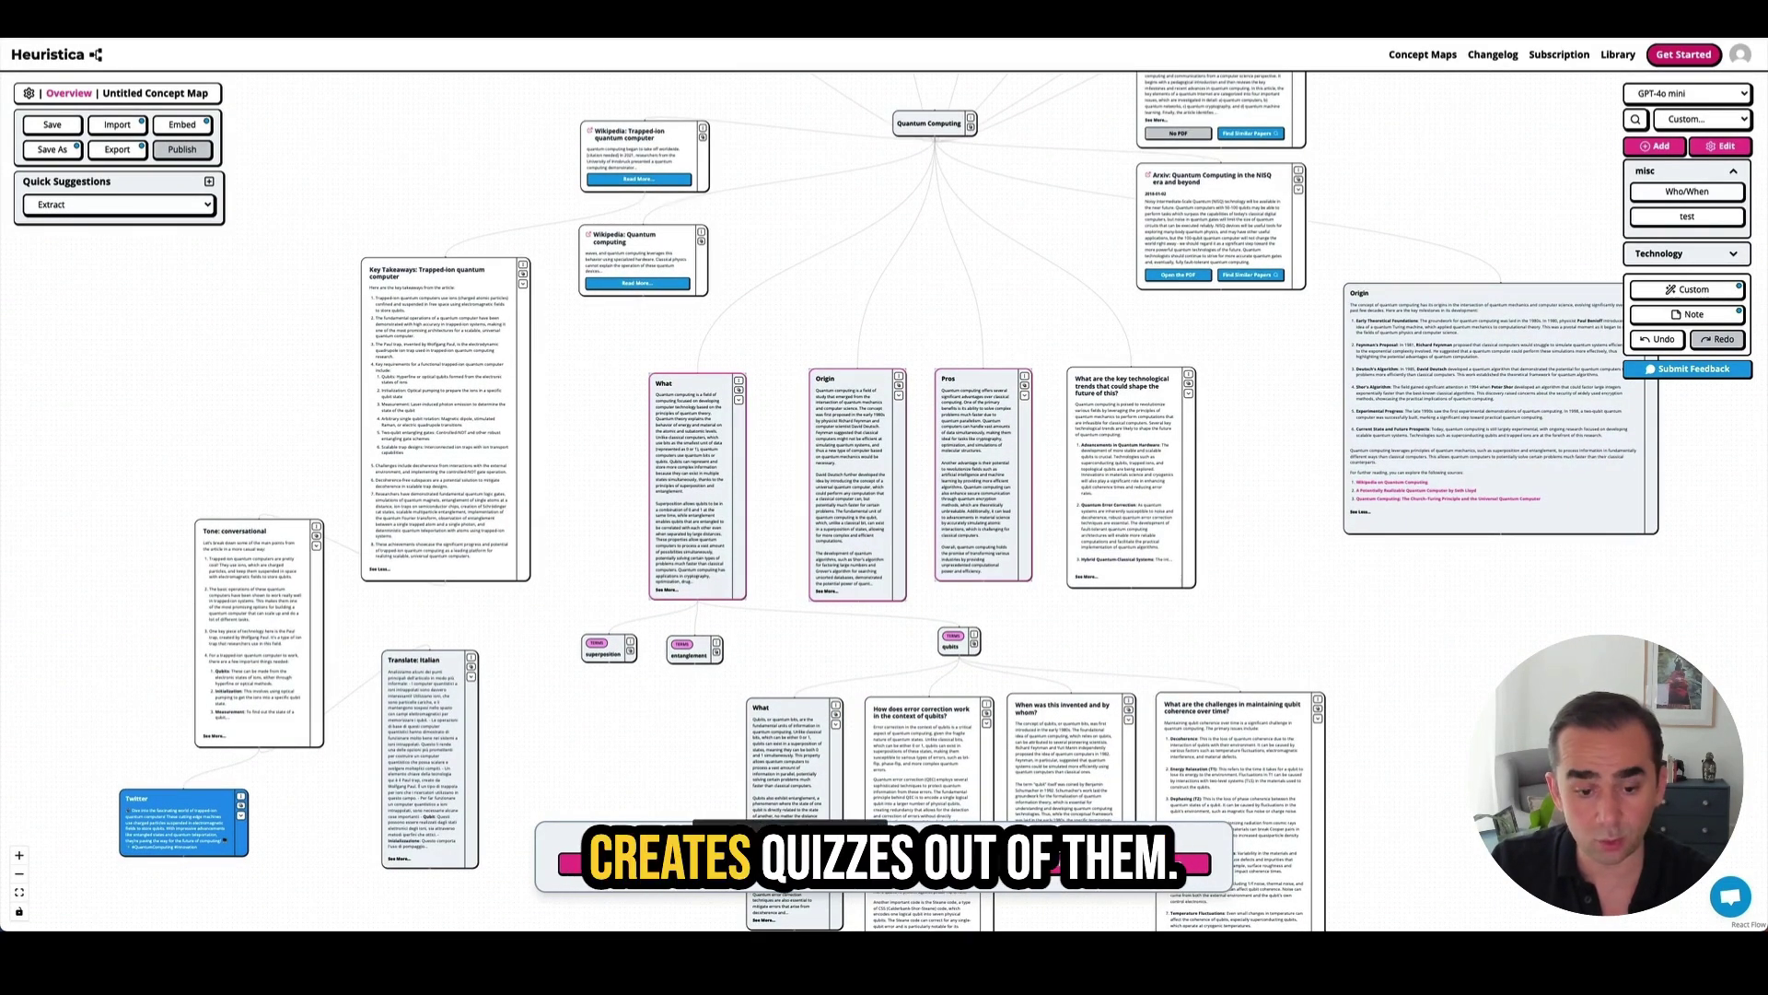
{"action": "left_click", "coordinate": [790, 864]}
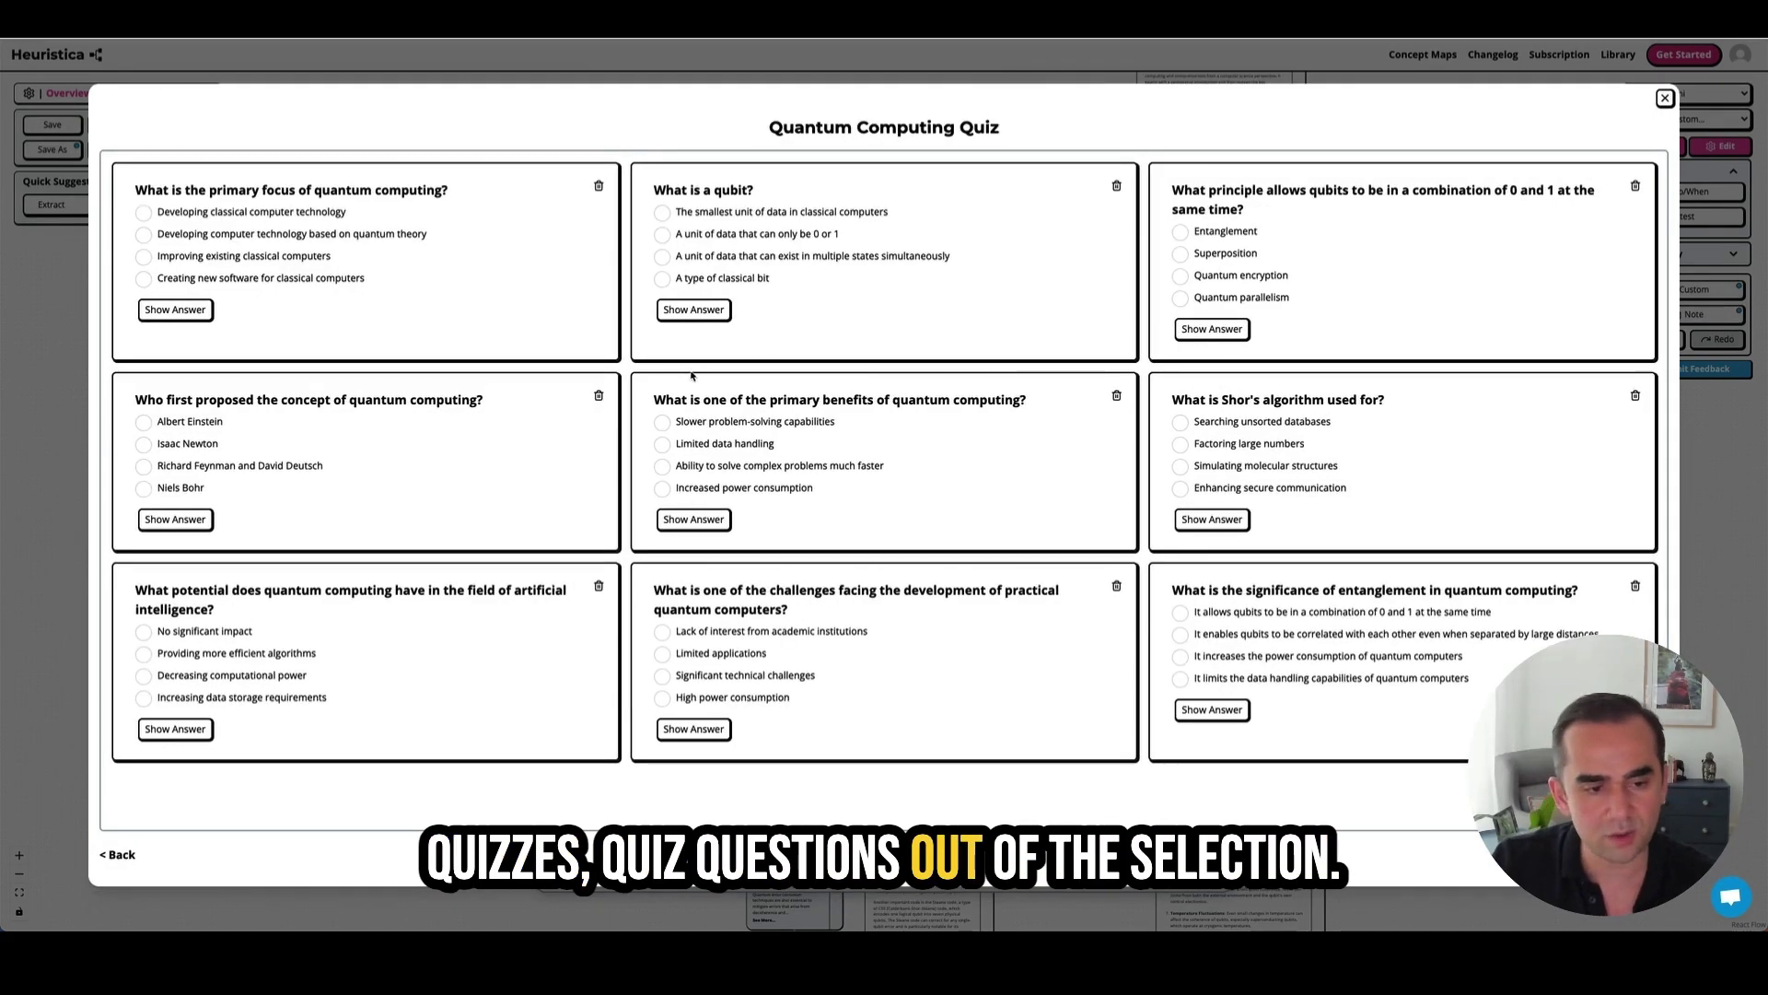
- Answer three quiz questions with "A unit of data that can only be 0 or 1", "Quantum parallelism" and "Factoring large numbers", and close the quiz
{"action": "left_click", "coordinate": [694, 308]}
{"action": "left_click", "coordinate": [1238, 302]}
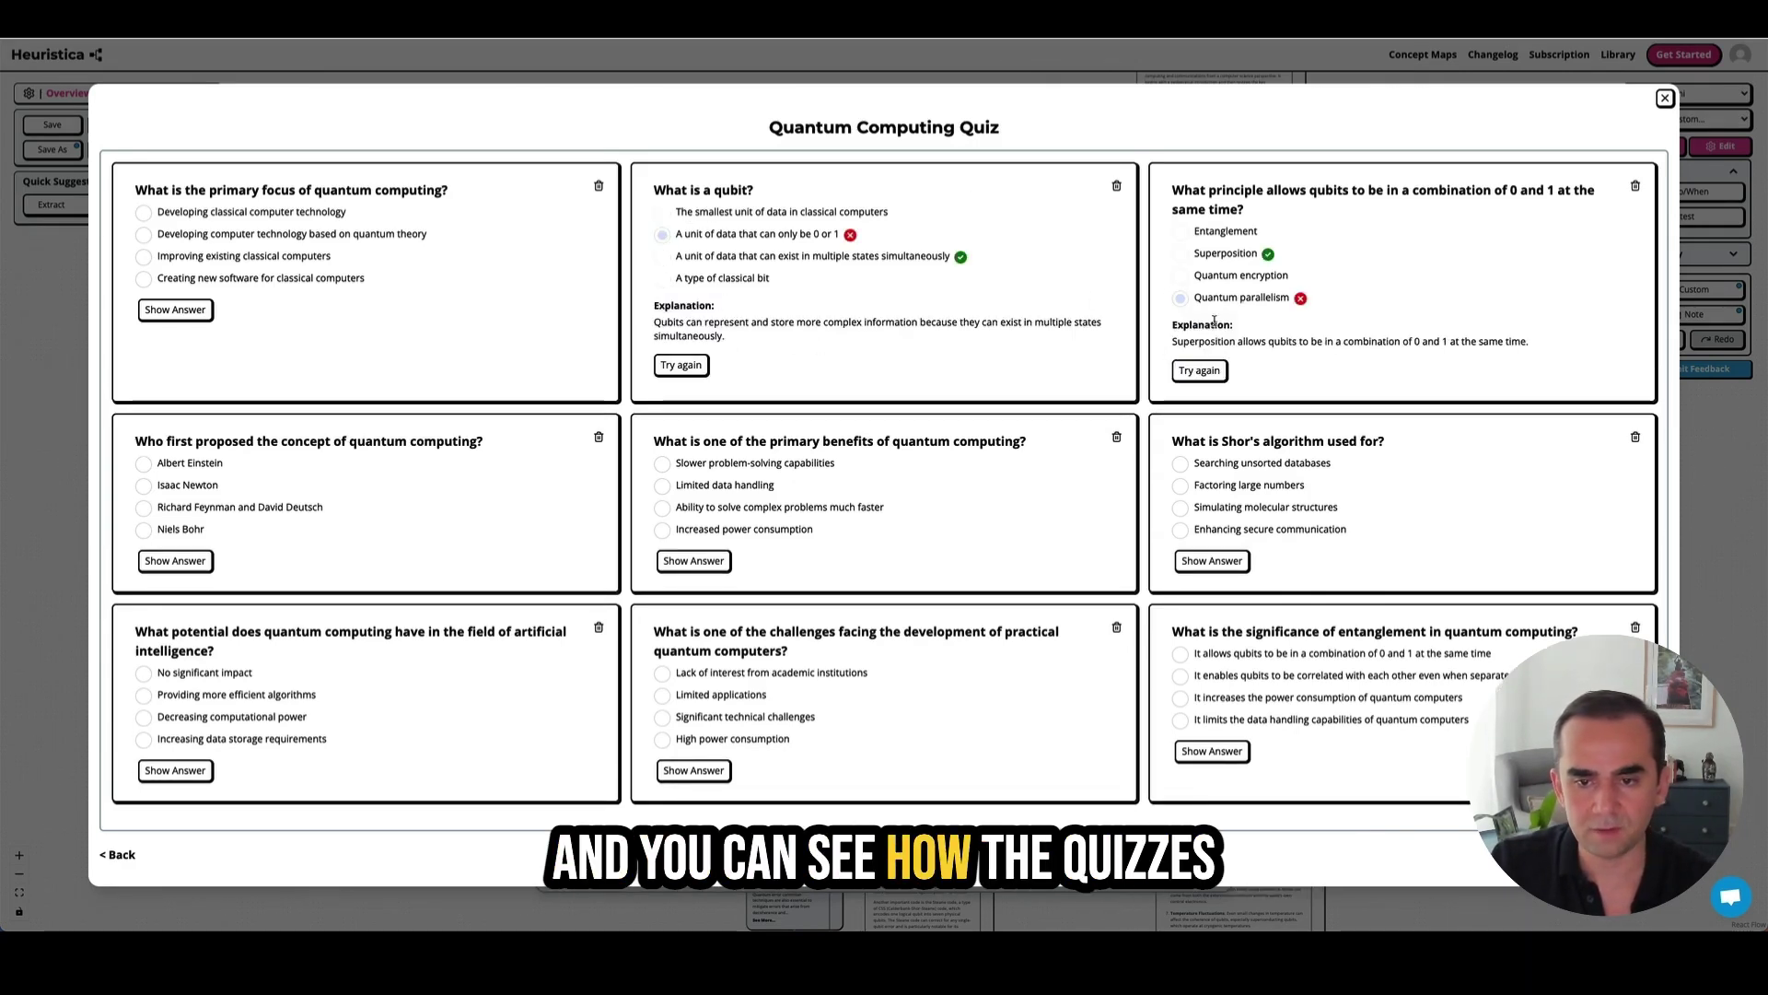
{"action": "left_click", "coordinate": [1200, 560]}
{"action": "scroll", "coordinate": [1235, 541], "scroll_direction": "down", "scroll_amount": 1}
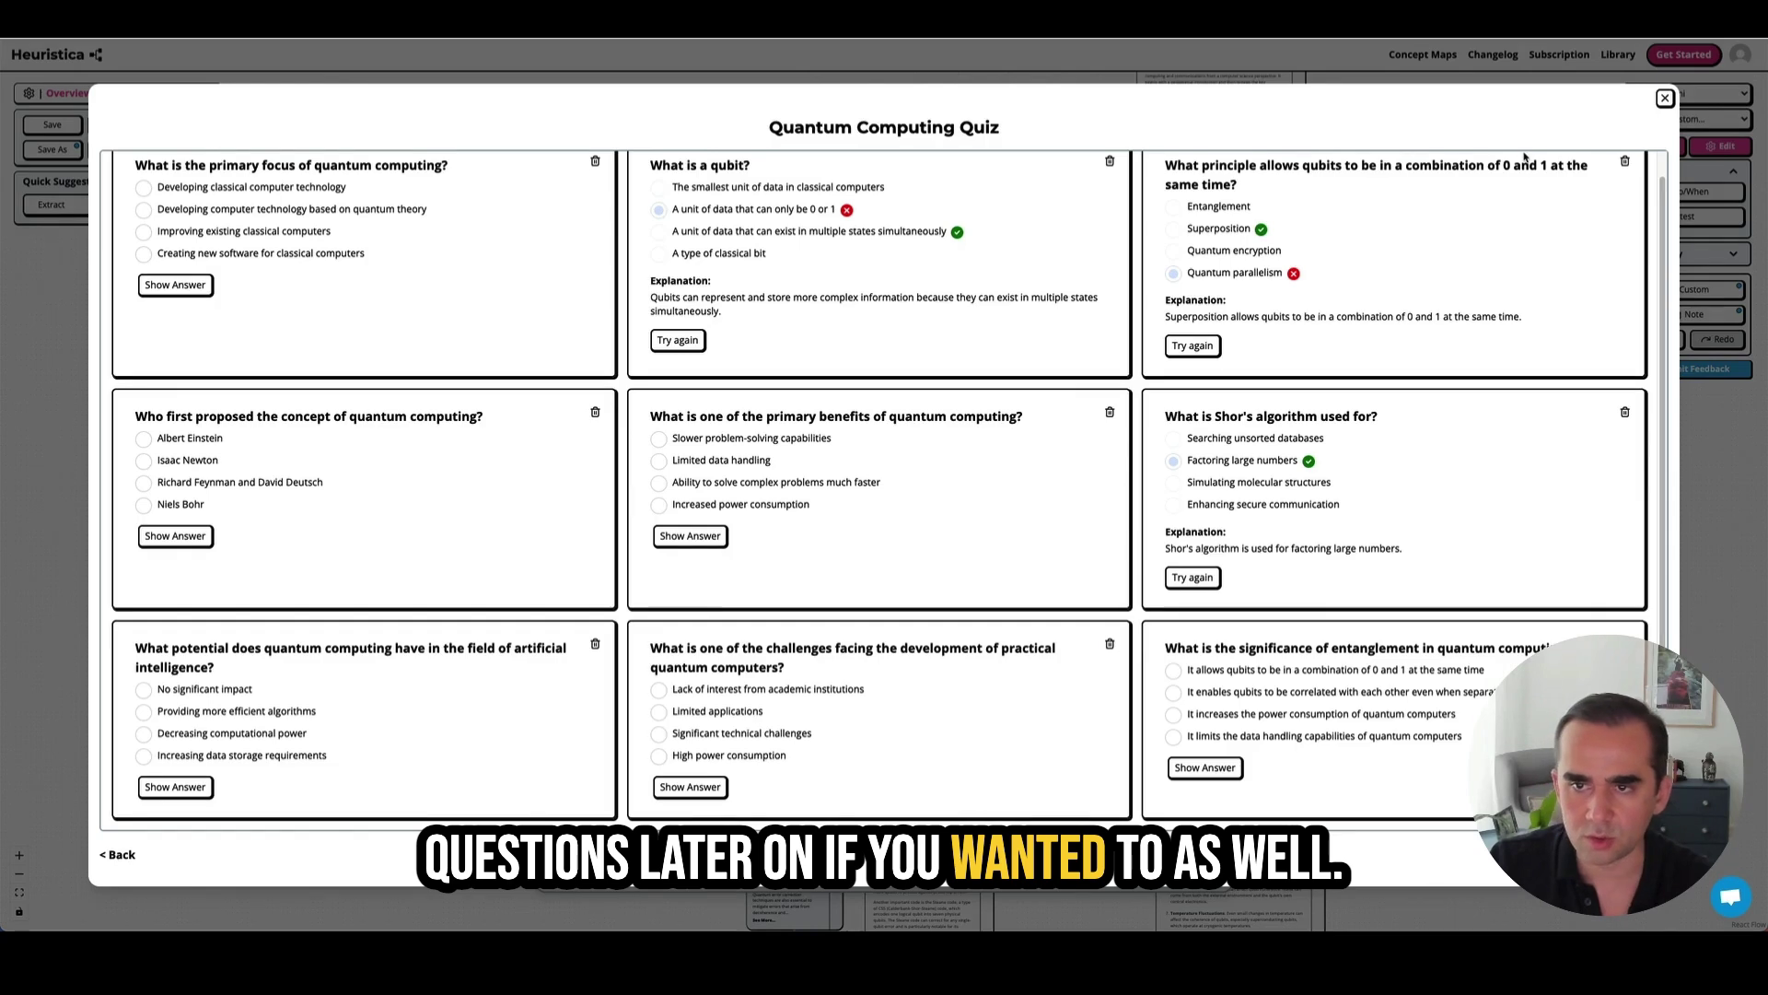
{"action": "left_click", "coordinate": [1664, 98]}
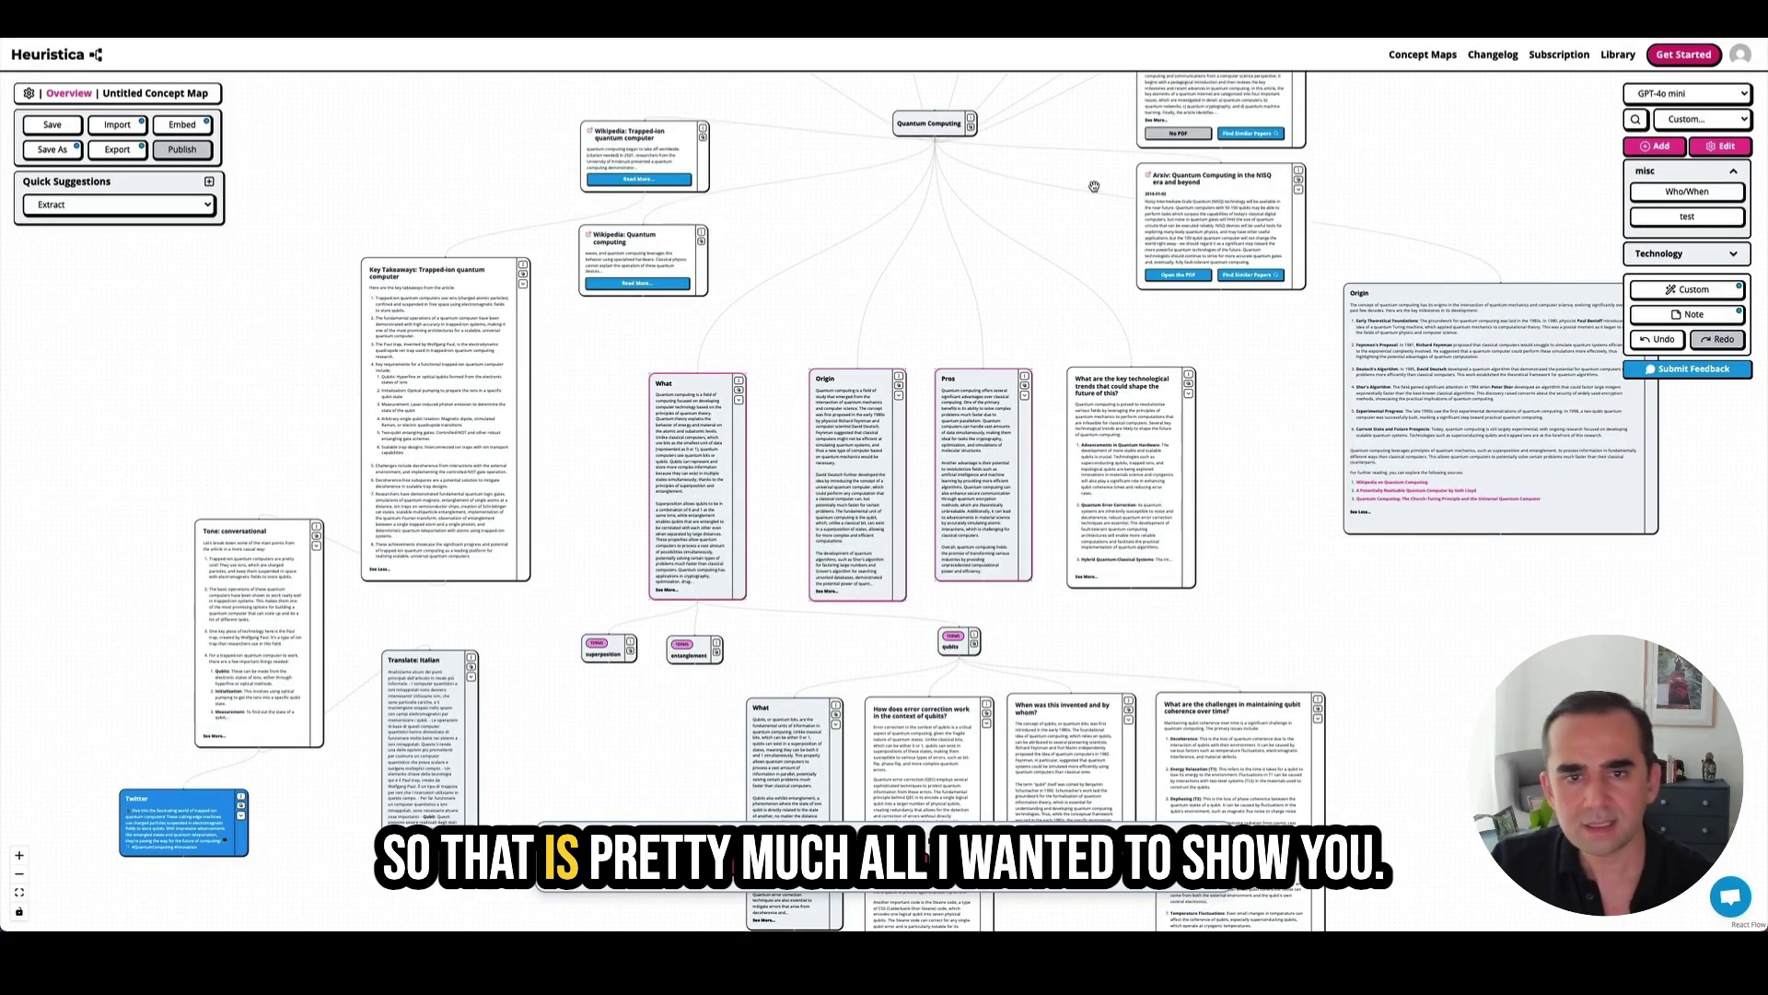
- View the AI models available for the map and close the list without picking one
{"action": "left_click_drag", "start_coordinate": [1094, 187], "coordinate": [1030, 406]}
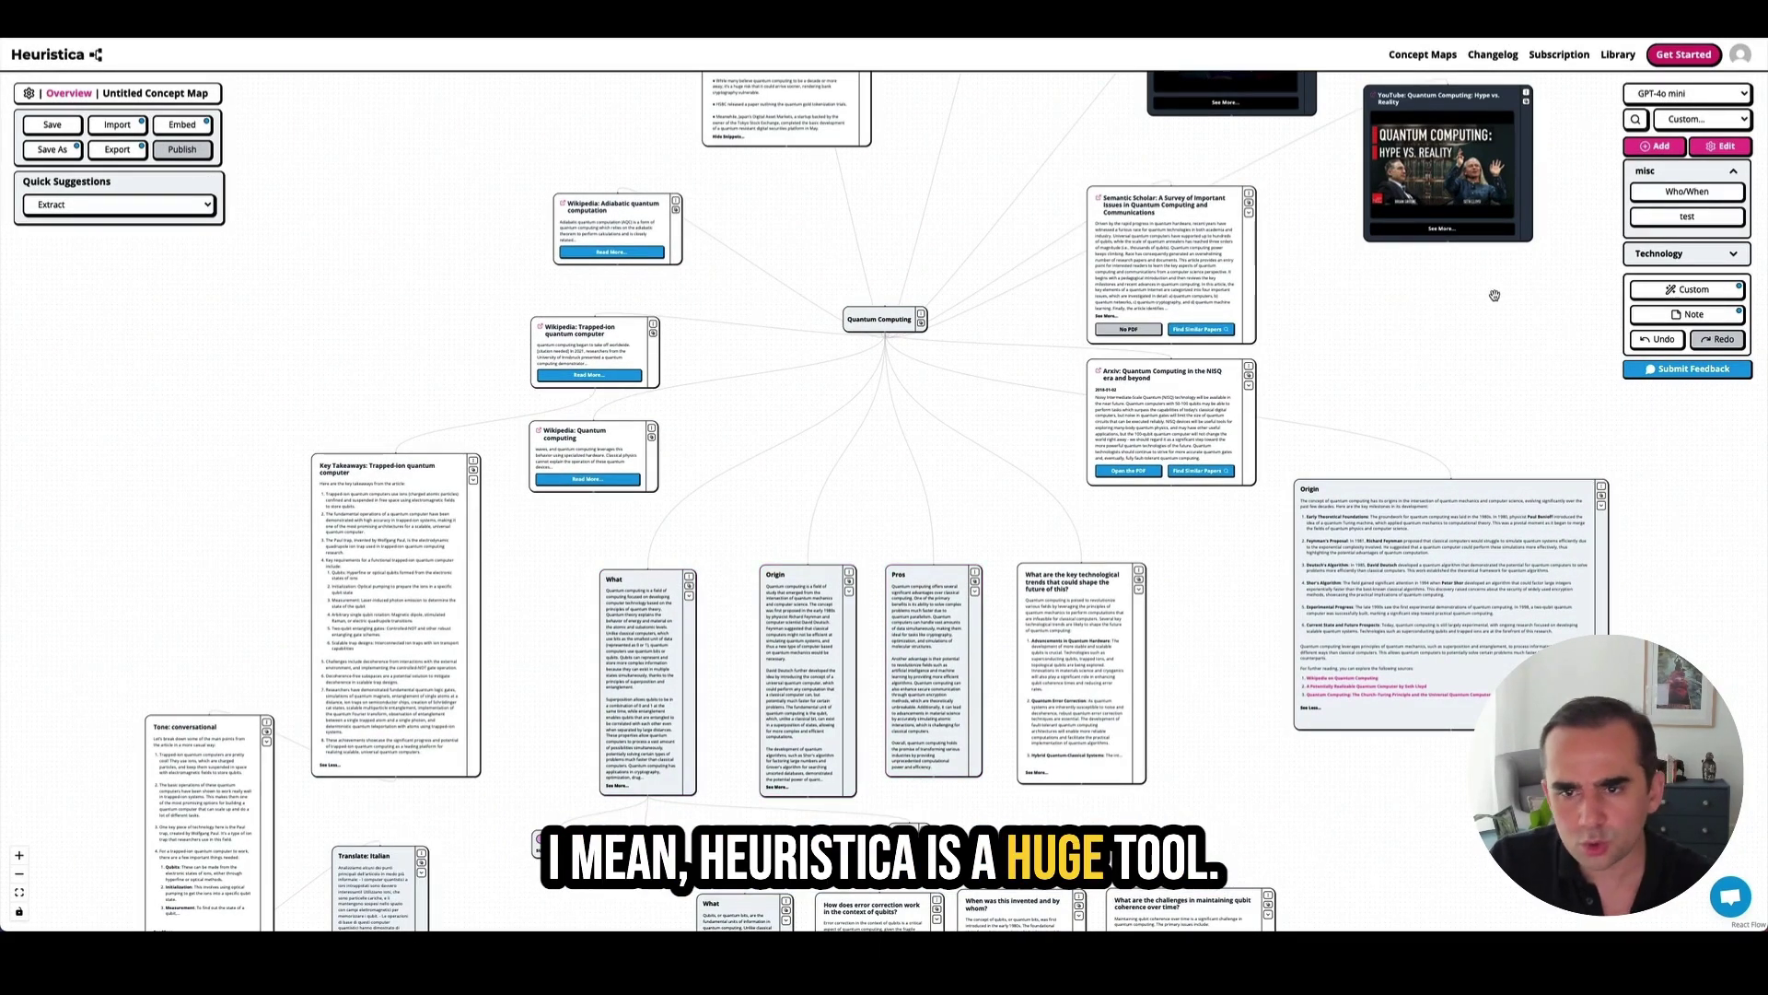
{"action": "left_click_drag", "start_coordinate": [1494, 295], "coordinate": [1458, 402]}
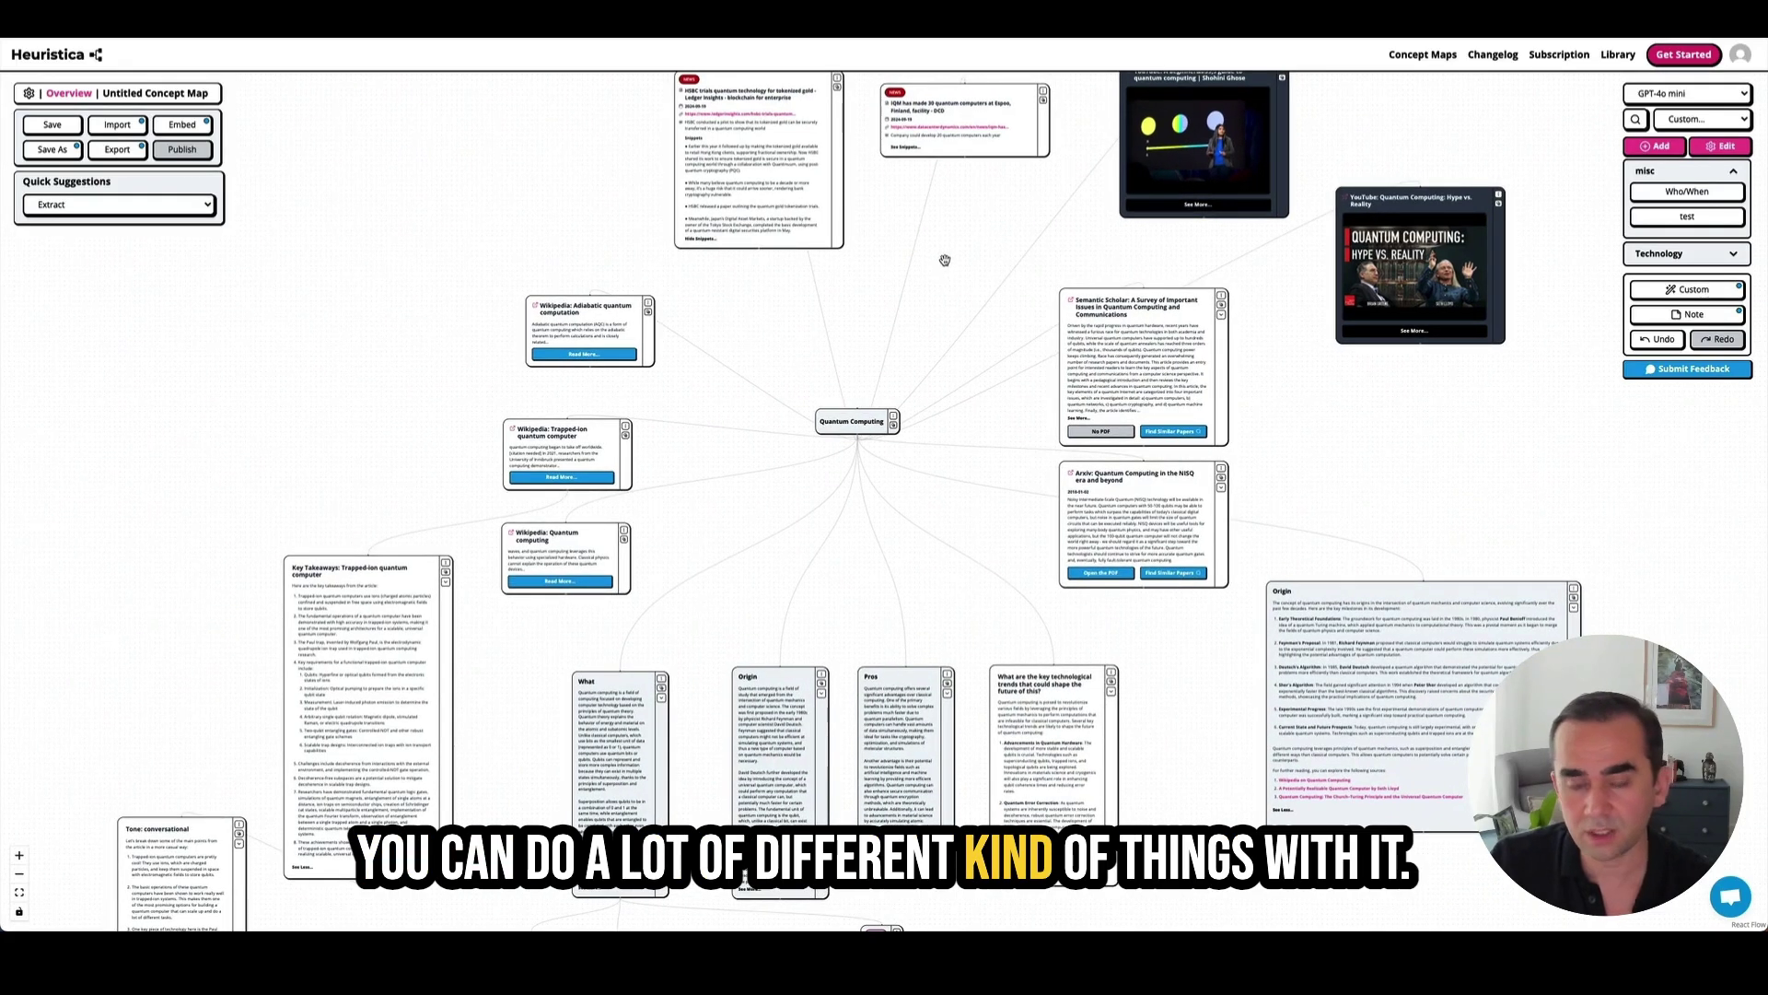
{"action": "left_click", "coordinate": [1669, 96]}
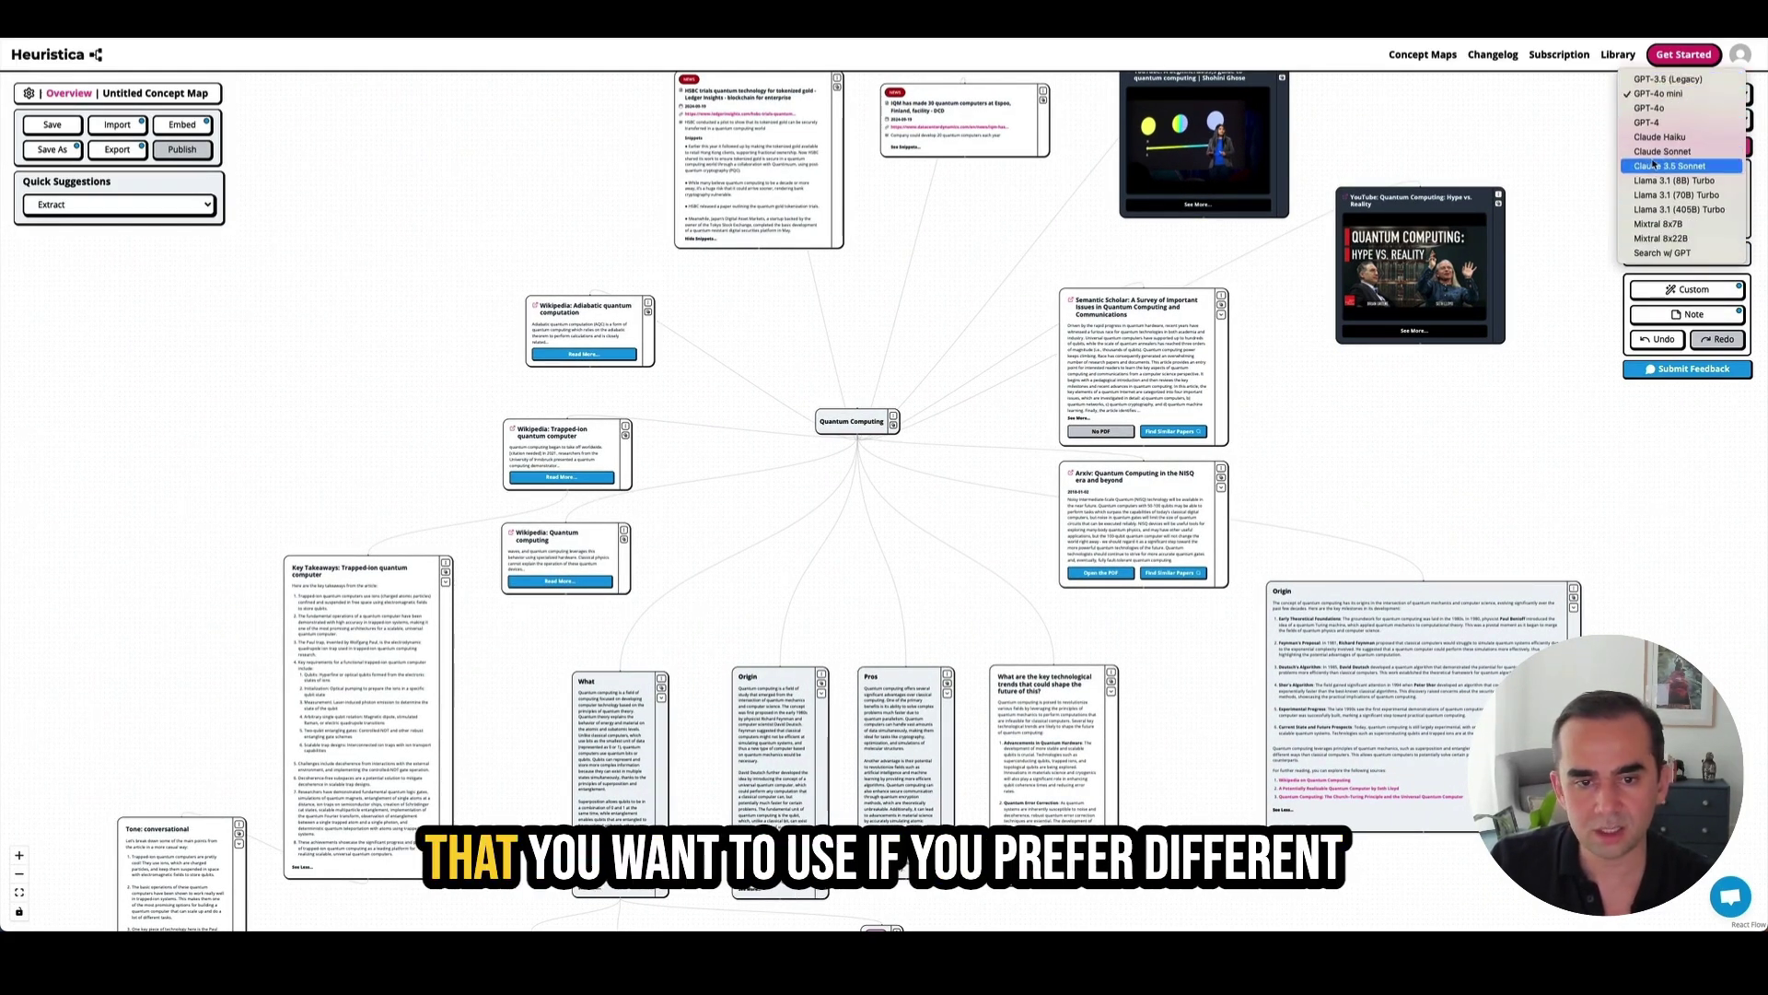
{"action": "left_click", "coordinate": [1581, 241]}
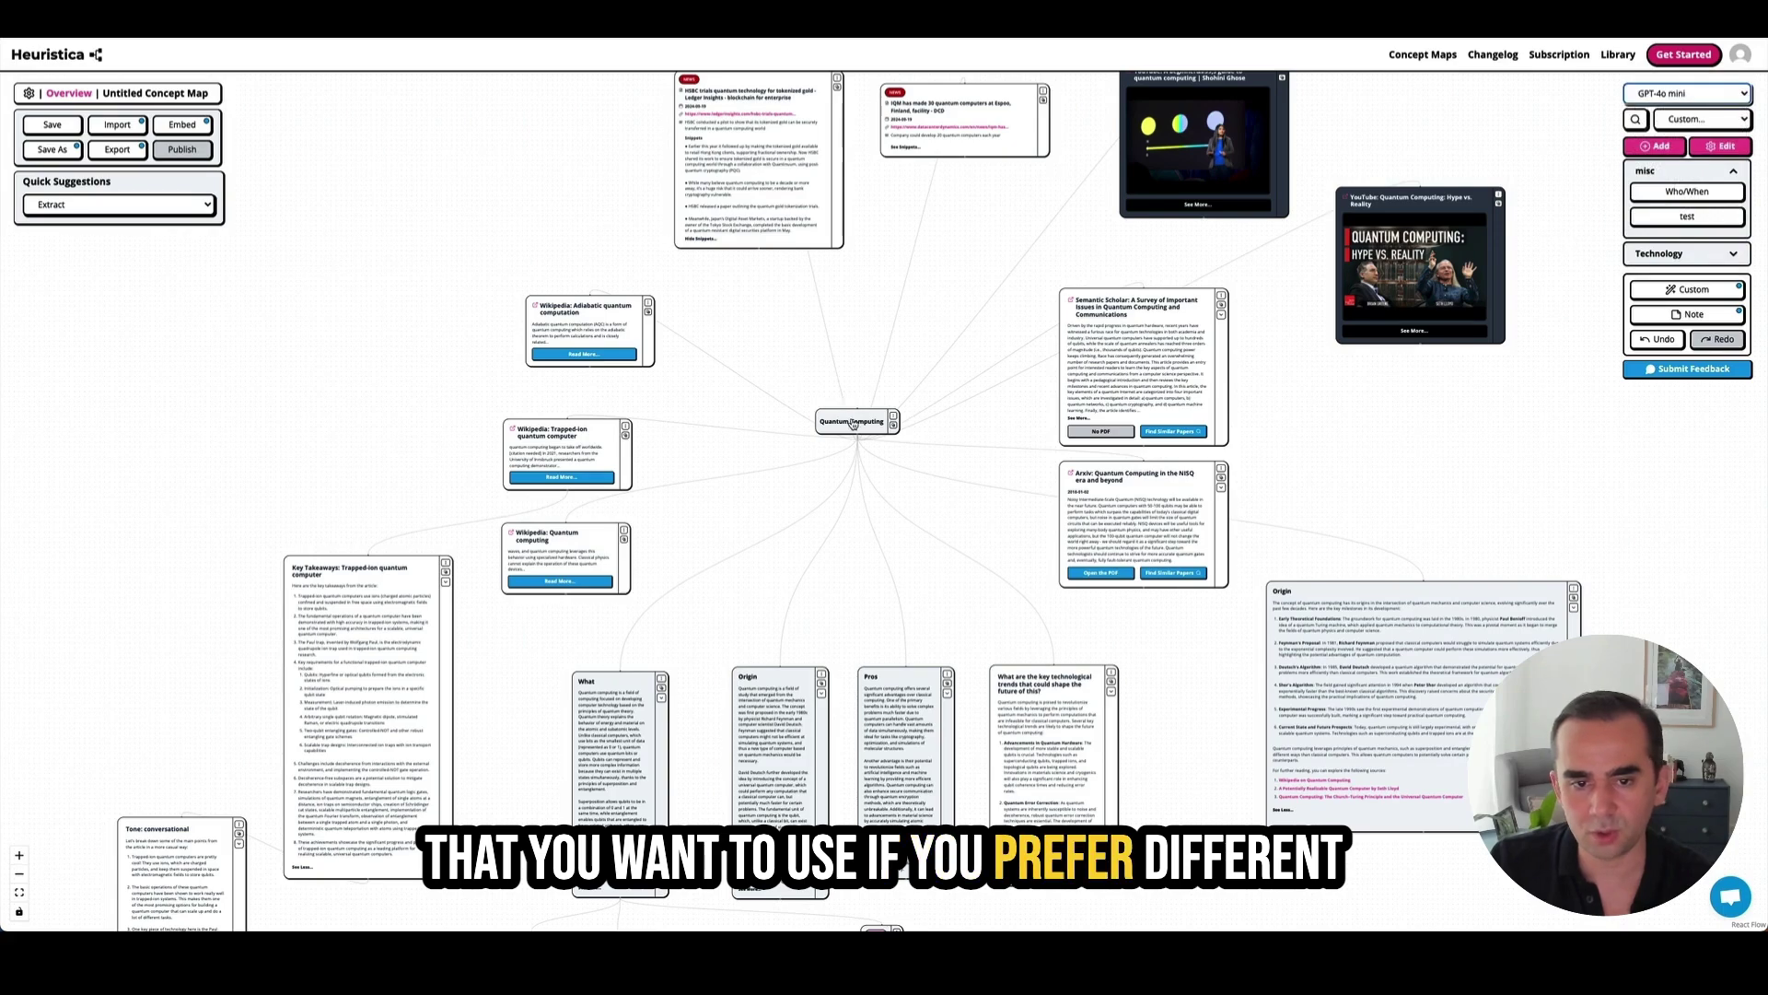
- With the Quantum Computing node selected, view the quick command search's list of actions and close it without running any
{"action": "left_click_drag", "start_coordinate": [852, 424], "coordinate": [842, 426]}
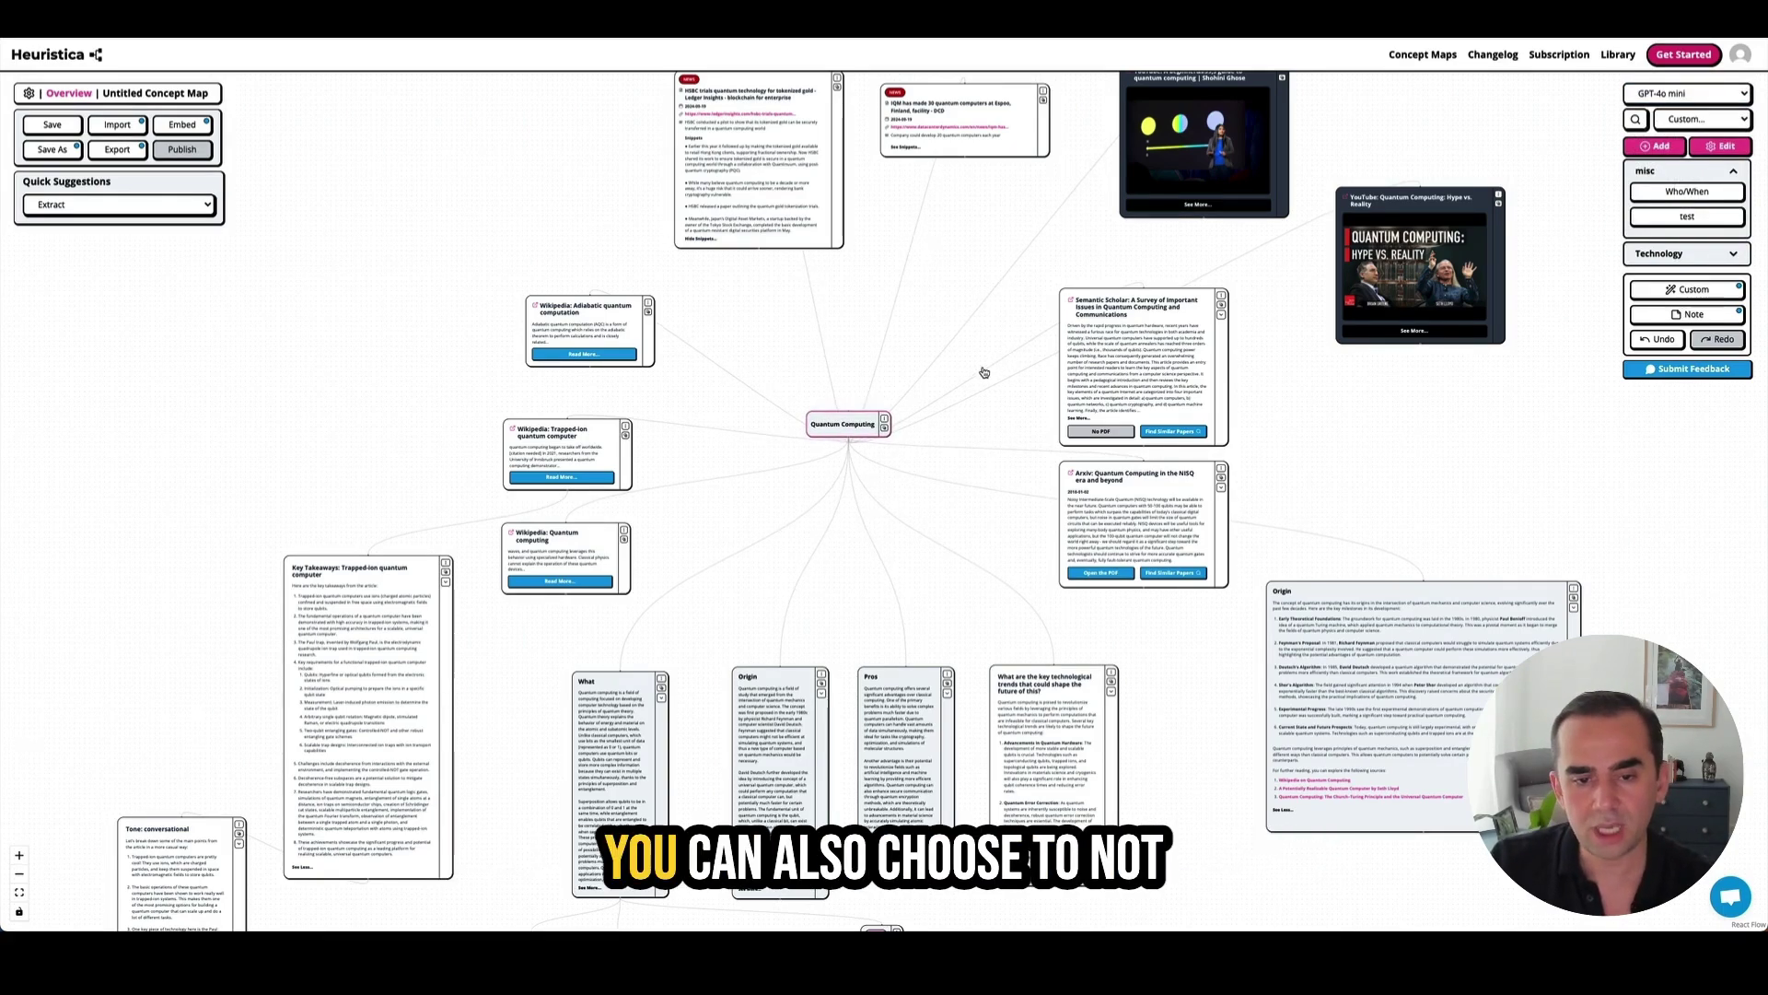
{"action": "left_click_drag", "start_coordinate": [1001, 368], "coordinate": [1005, 370]}
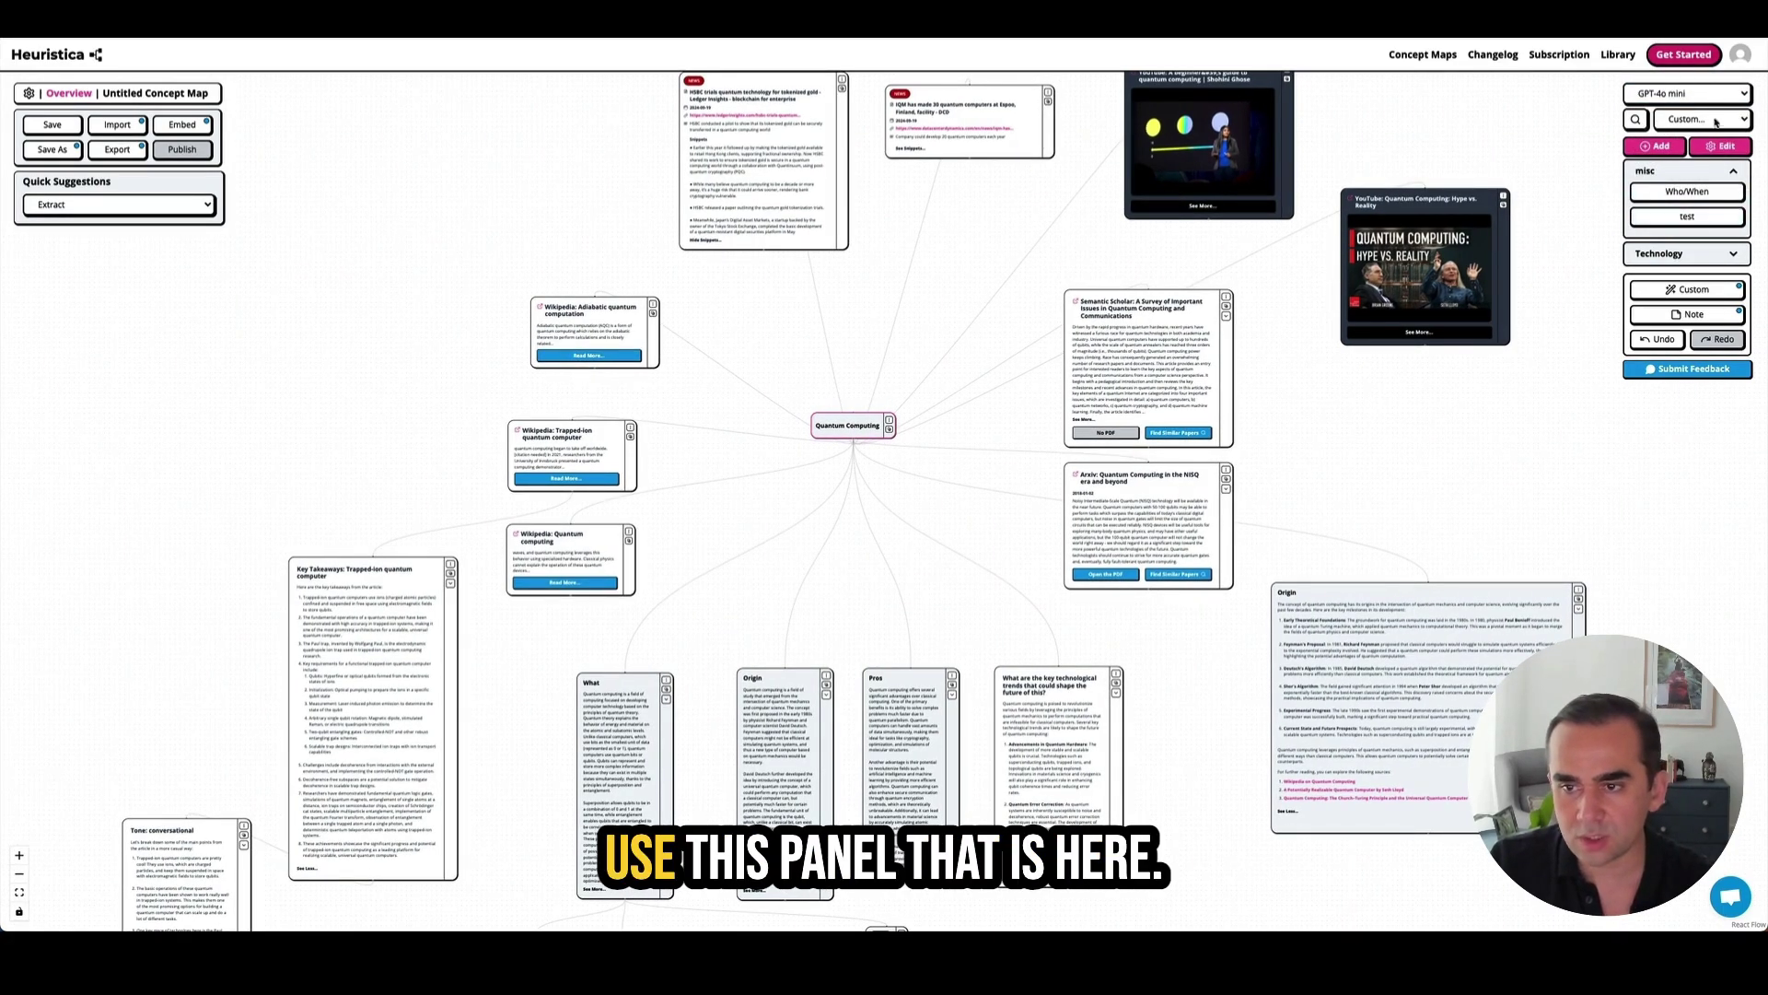
{"action": "left_click", "coordinate": [1635, 119]}
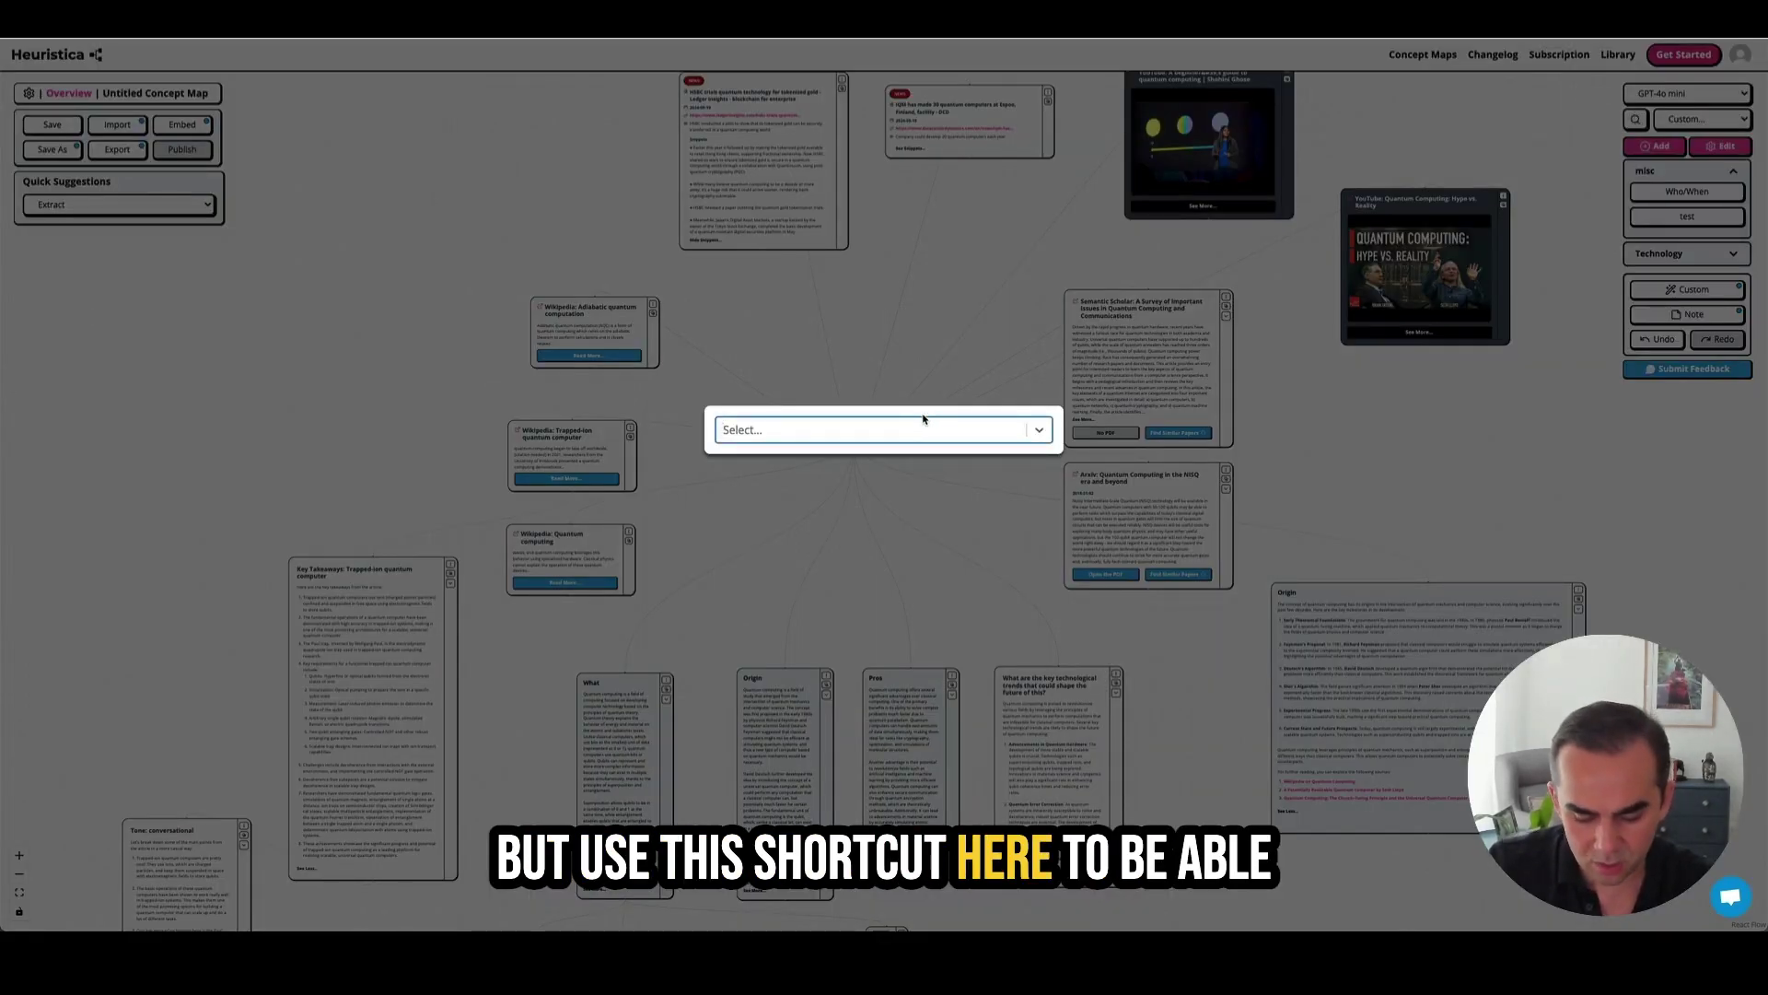
{"action": "type", "text": "quens"}
{"action": "key", "text": "BackSpace"}
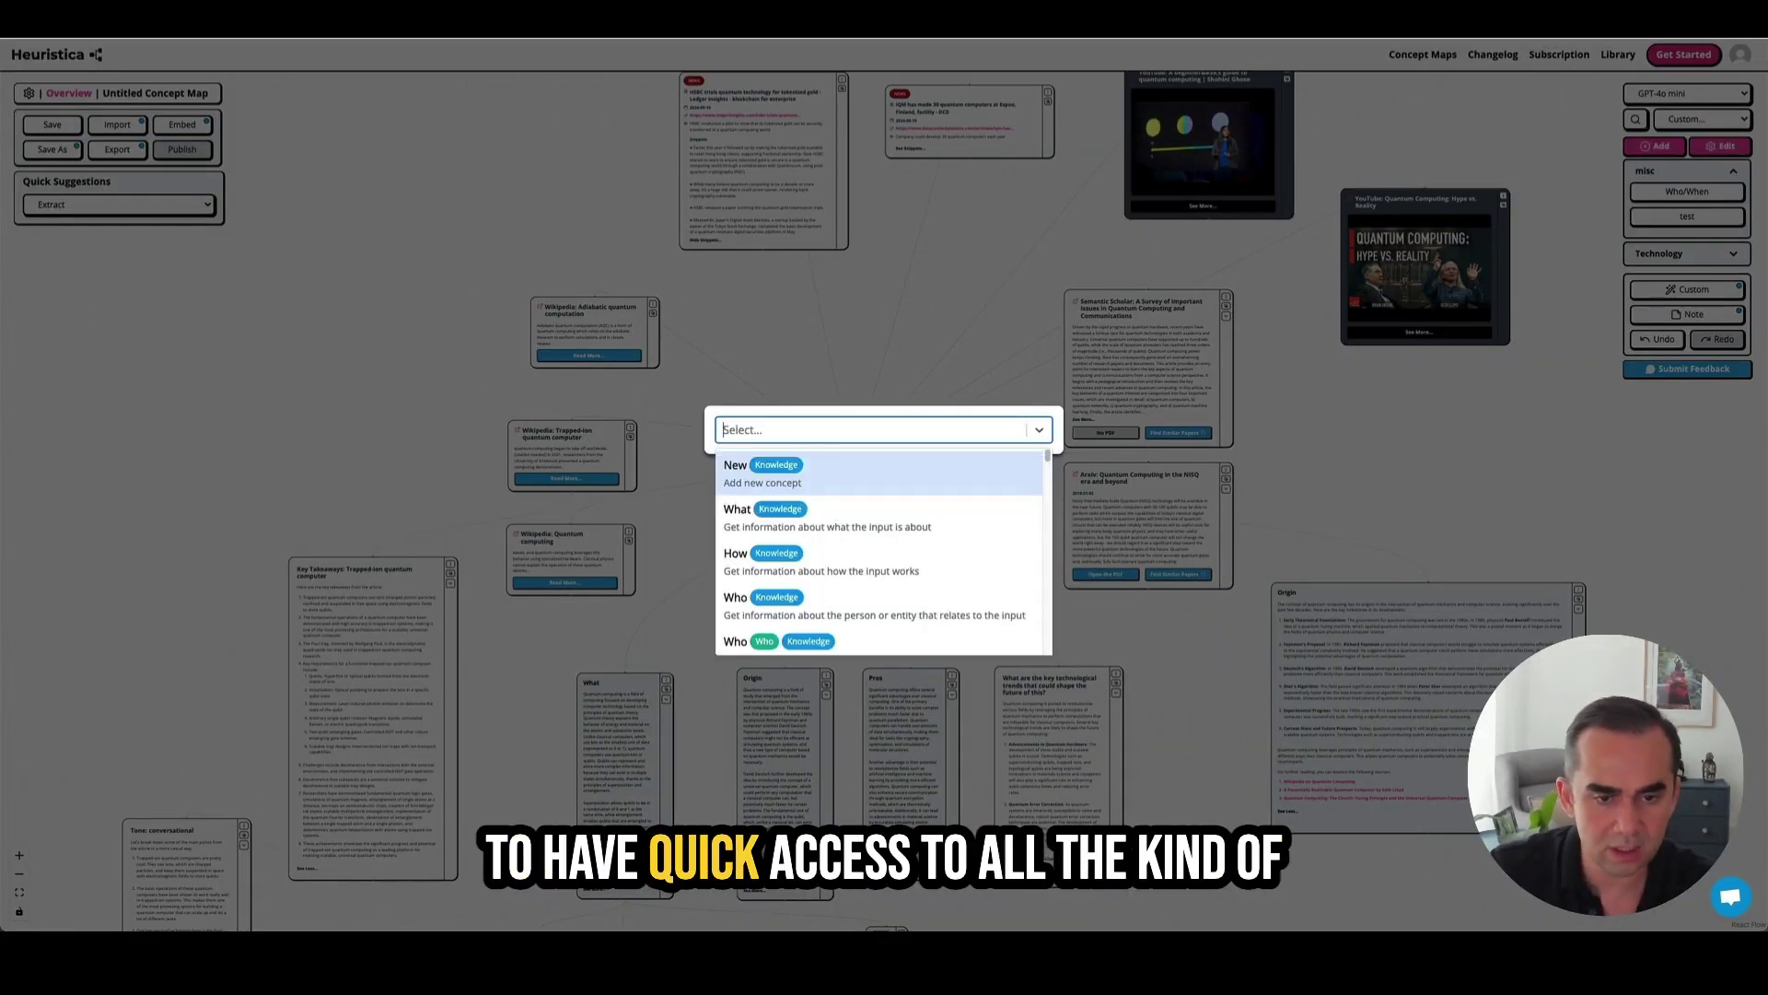
{"action": "left_click", "coordinate": [868, 371]}
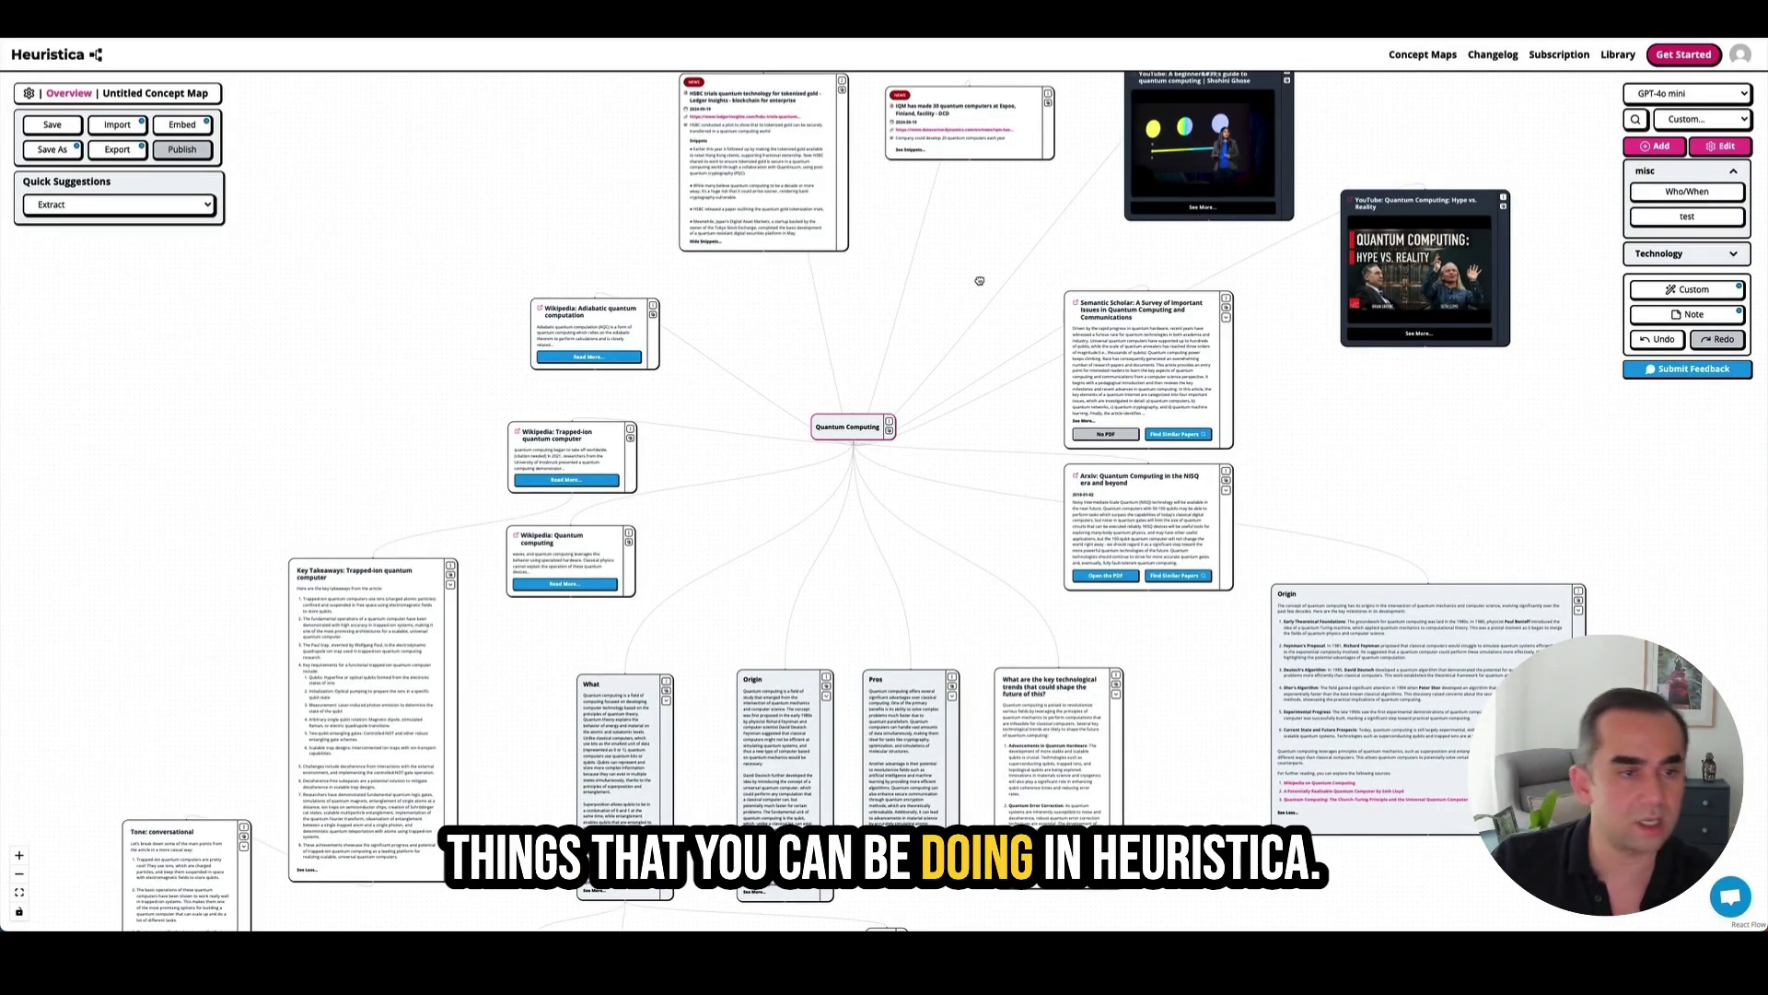
{"action": "left_click_drag", "start_coordinate": [979, 281], "coordinate": [973, 329]}
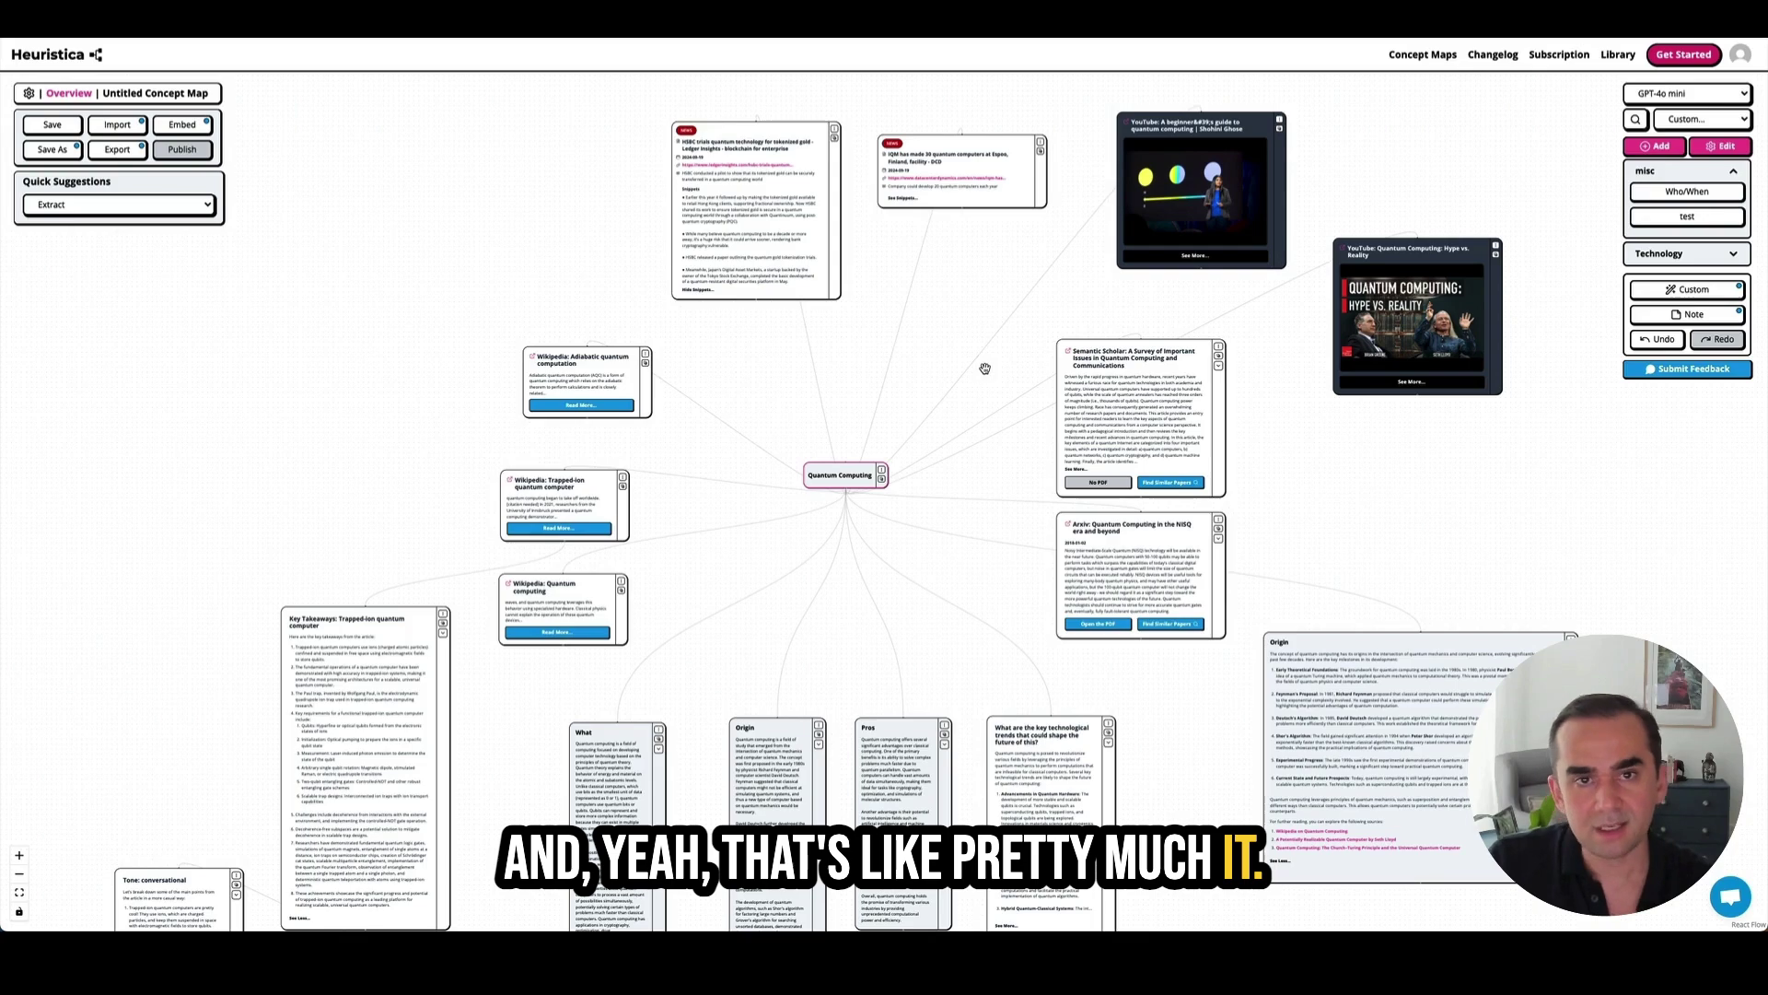